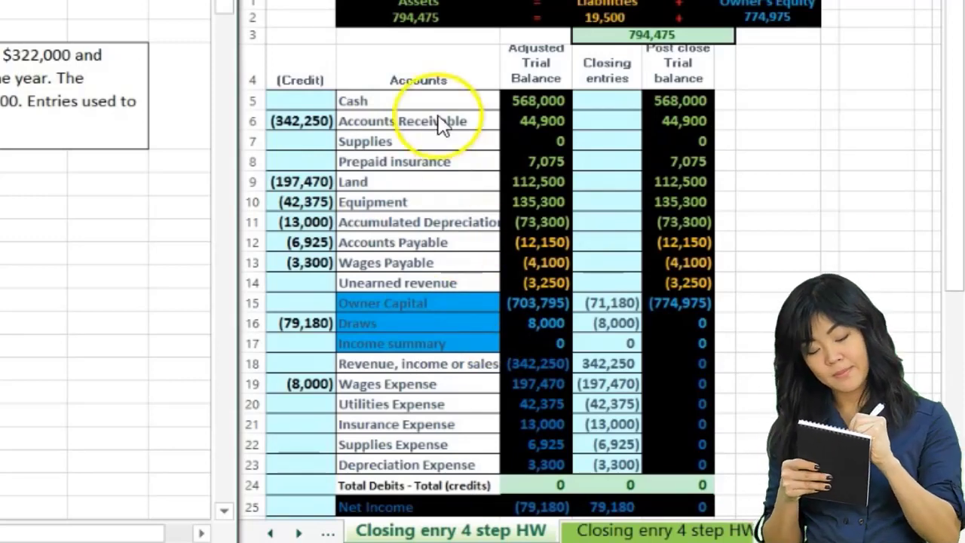
Review the asset, liability and Owner Capital rows in the adjusted trial balance, along with the withdrawal account question
drag(417, 99, 520, 221)
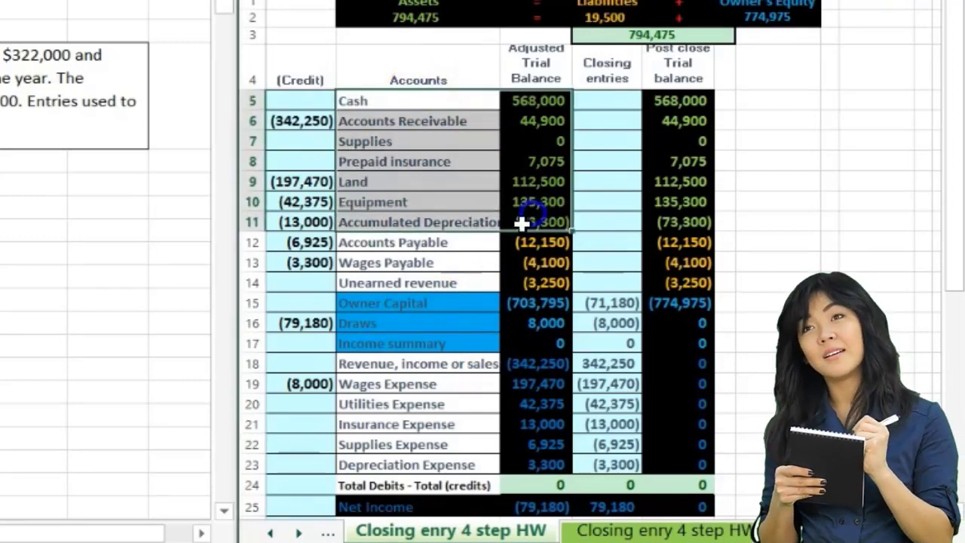
drag(472, 243, 507, 277)
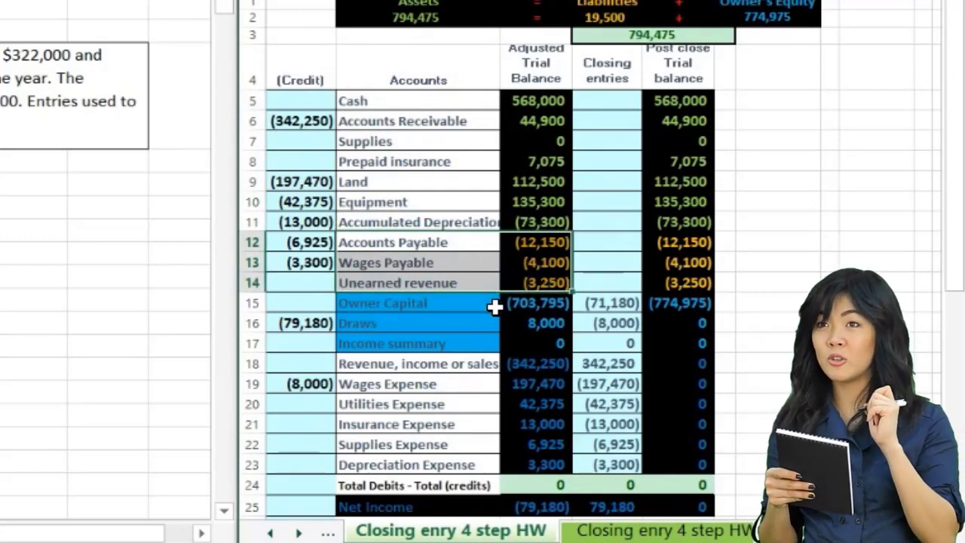
click(493, 305)
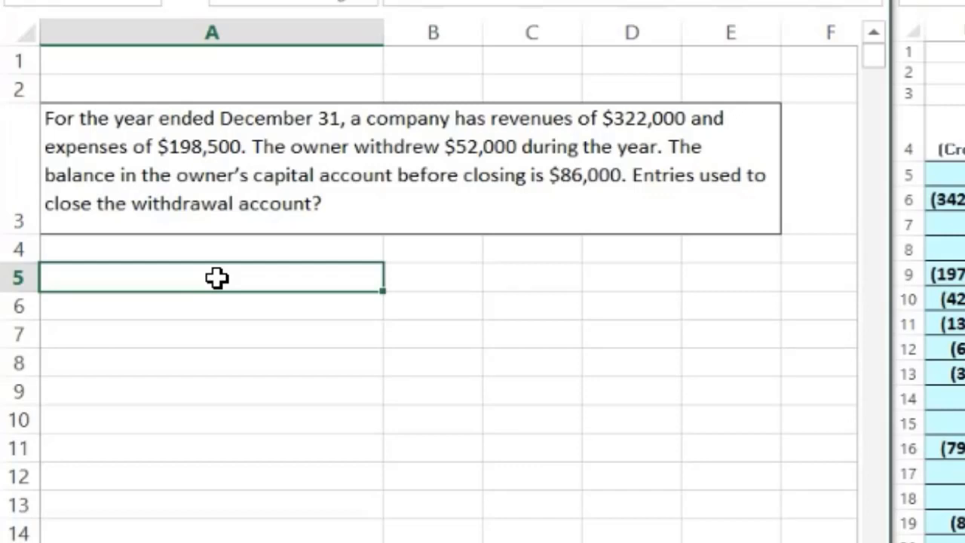
drag(312, 273, 352, 273)
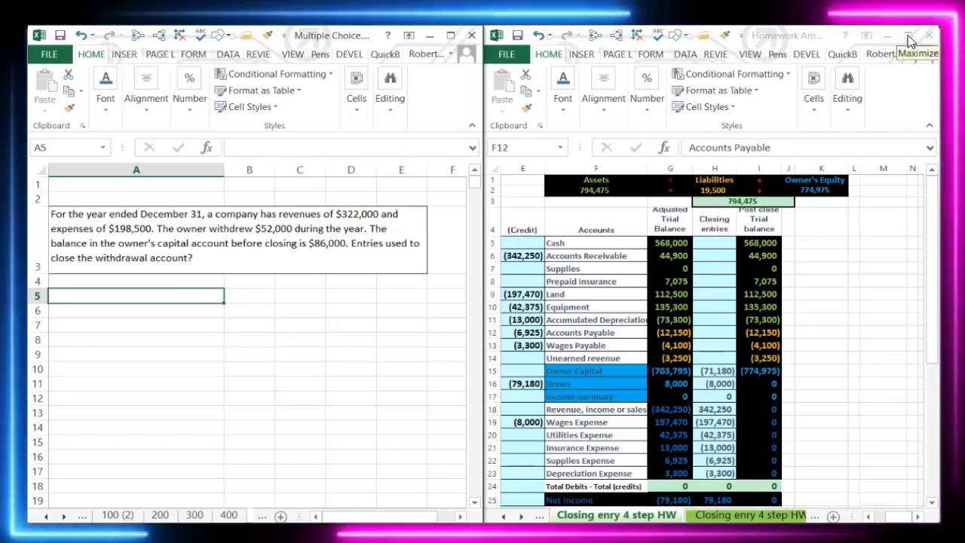
Enlarge the homework answer key and trace the first closing entry, from revenue to Income summary, into the trial balance
click(908, 42)
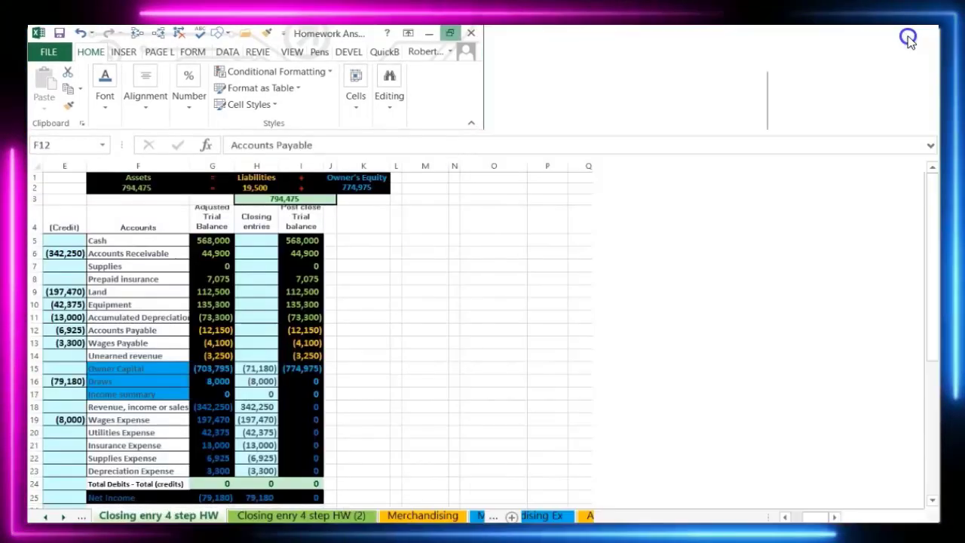
click(840, 516)
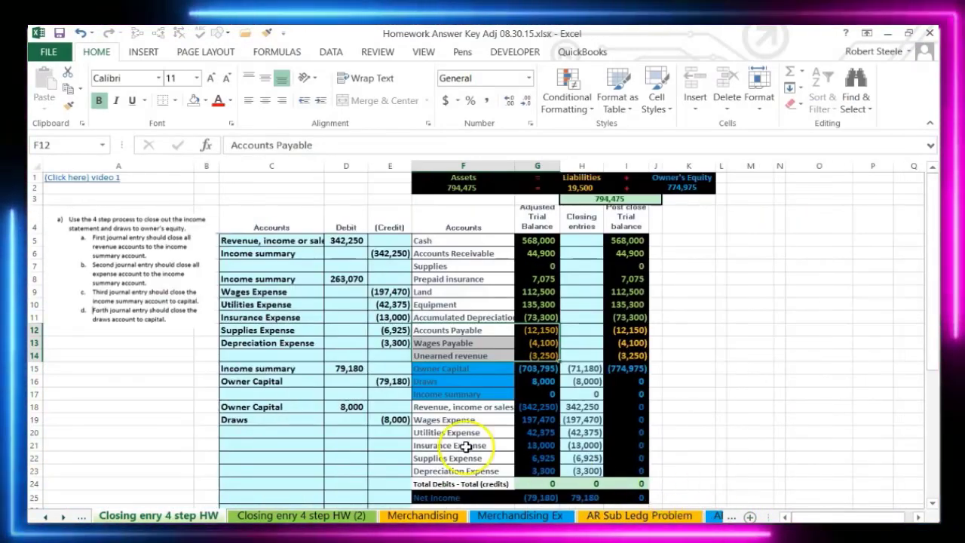
click(390, 420)
drag(368, 164, 466, 196)
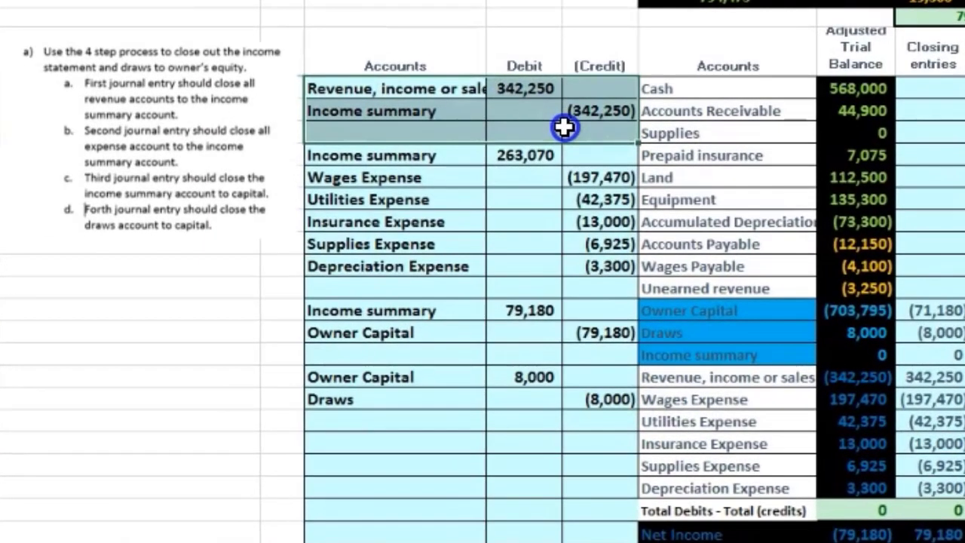
click(565, 119)
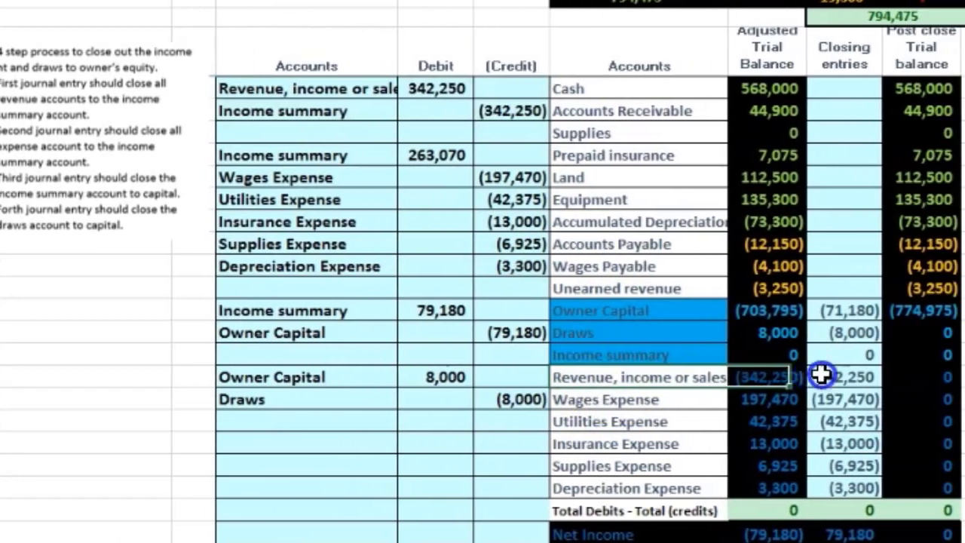
click(964, 381)
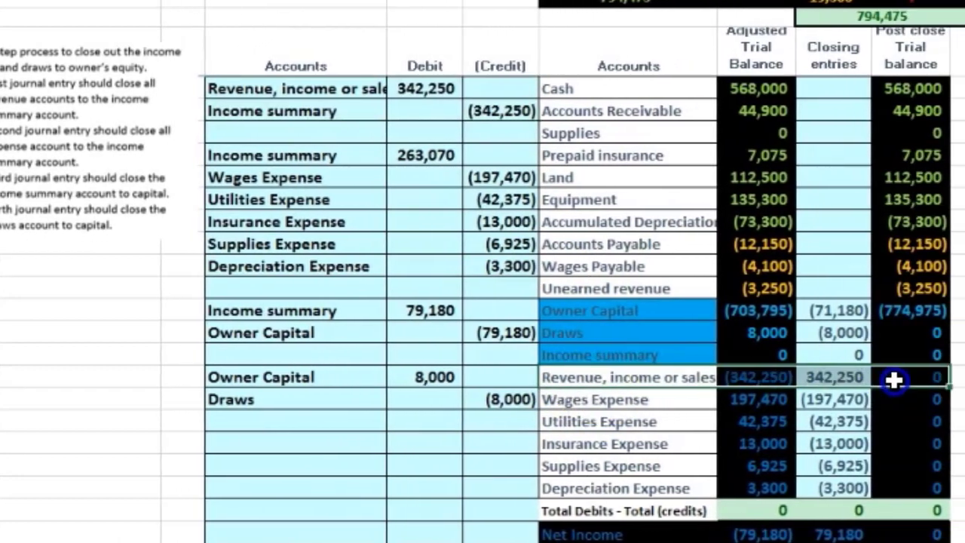
Trace the entries closing expenses and Income summary into the trial balance, and locate the Owner Capital entry that closes Draws
drag(314, 155, 482, 268)
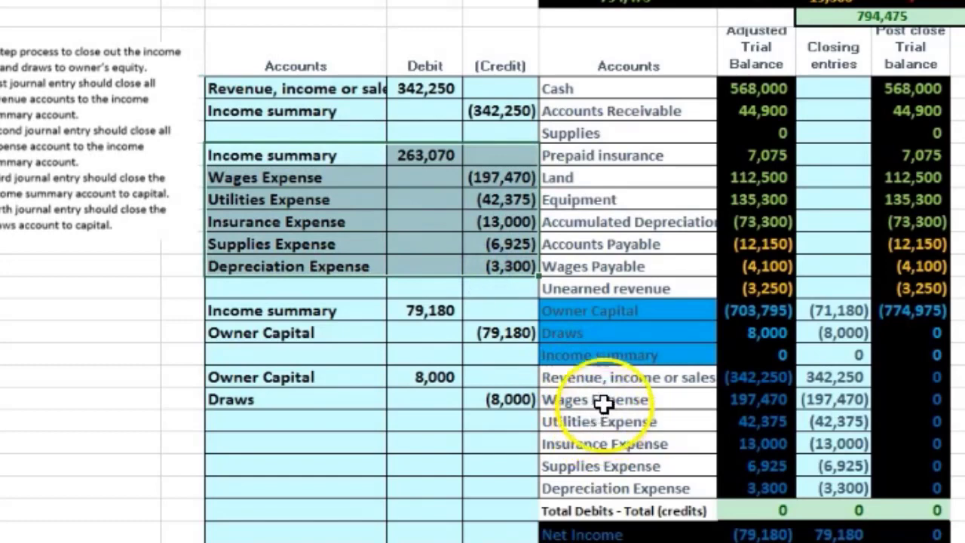
drag(553, 397, 909, 482)
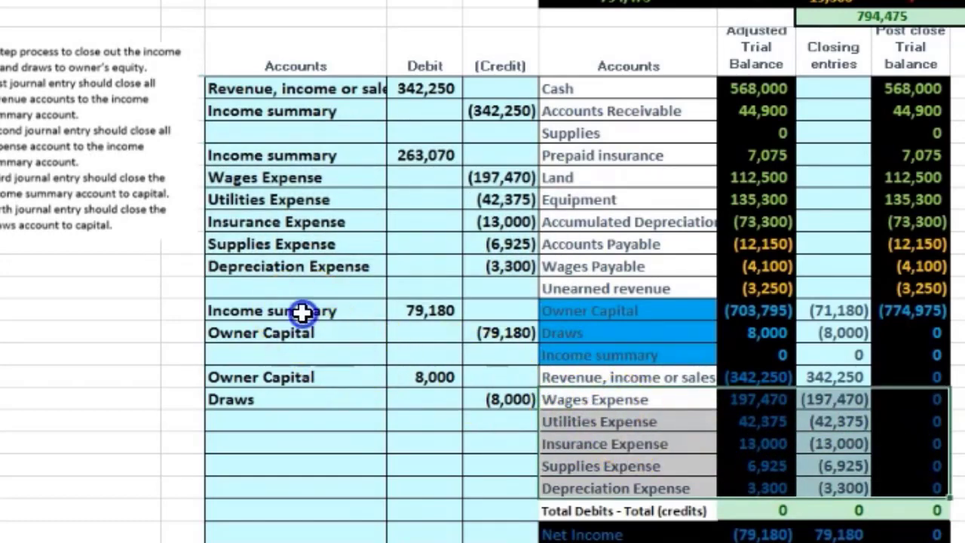
drag(302, 312, 472, 332)
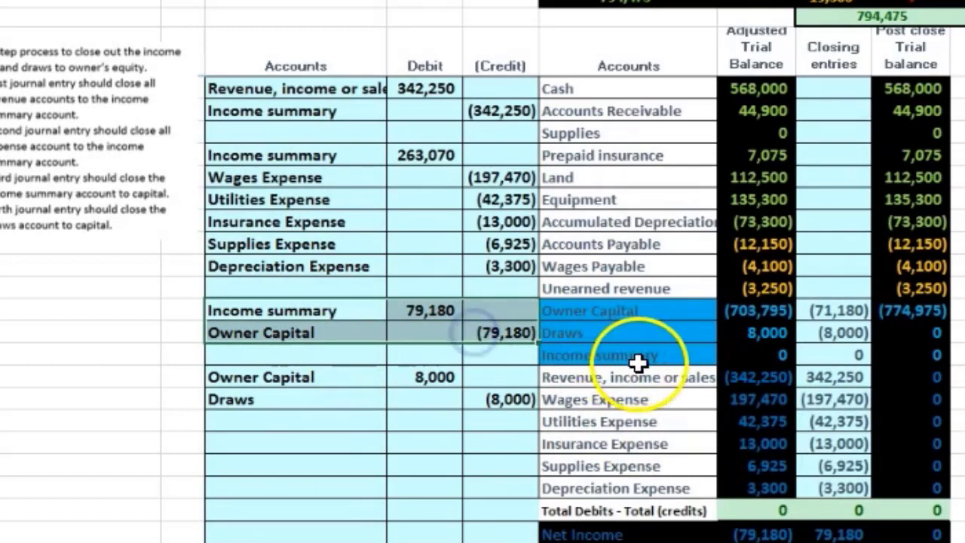
drag(638, 360, 908, 362)
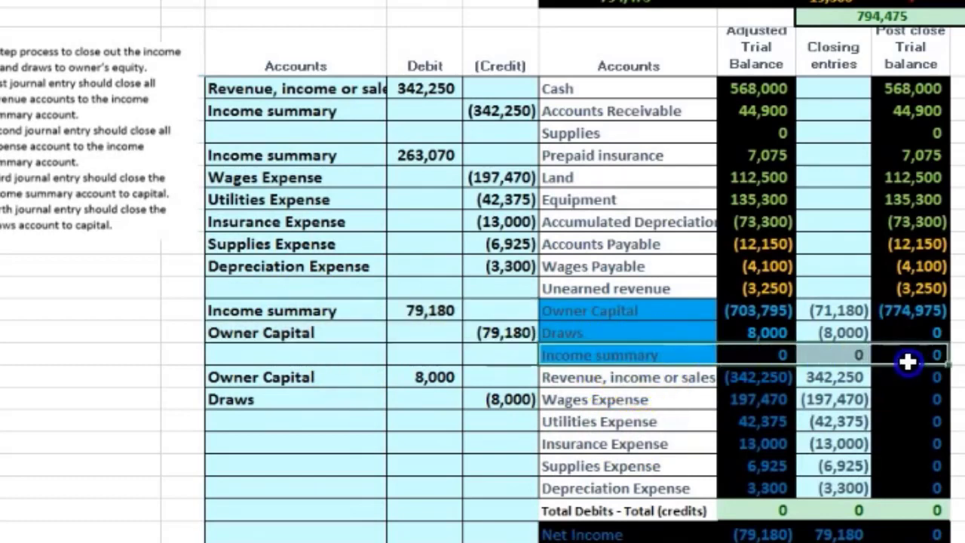
click(908, 316)
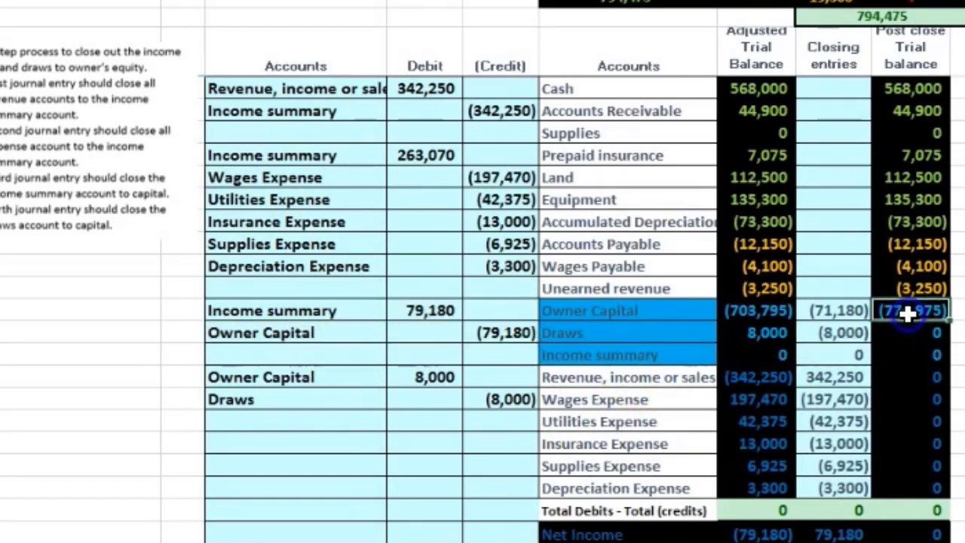
click(365, 382)
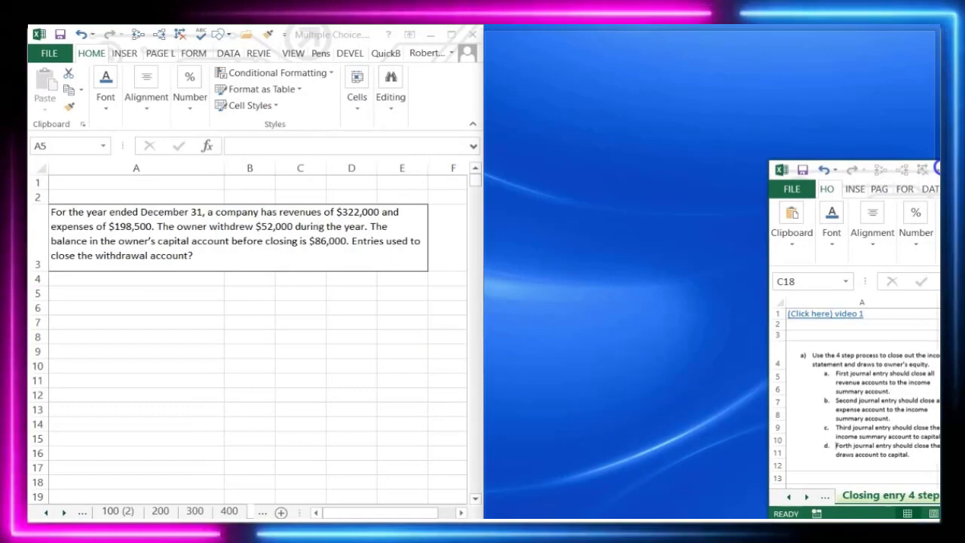
Place the answer key workbook beside the question workbook and locate the adjusted trial balance amount for Draws
drag(935, 167, 934, 169)
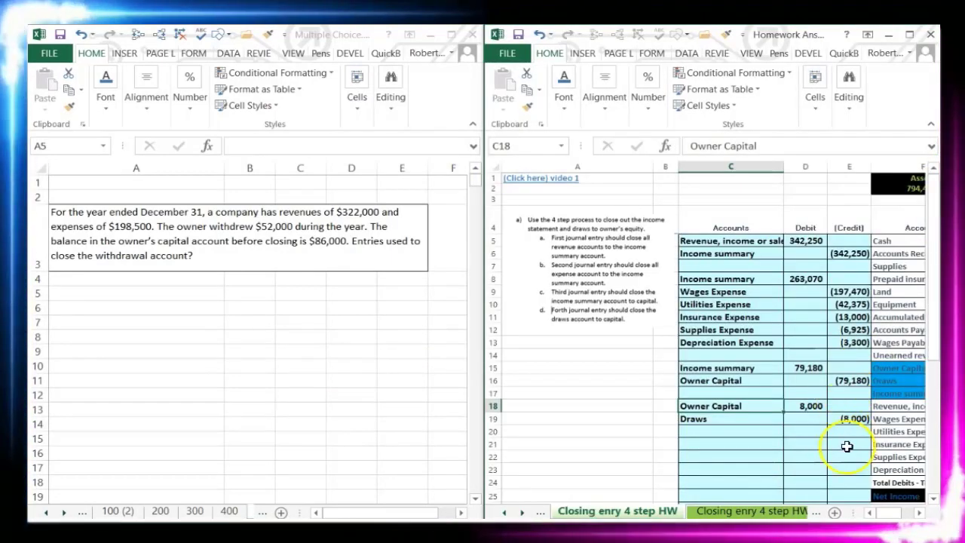
click(918, 513)
click(918, 513)
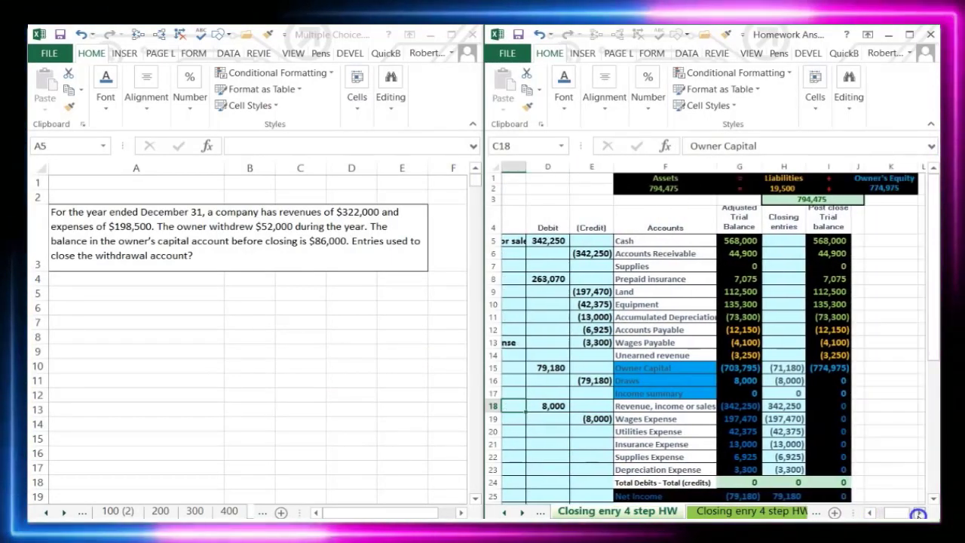
click(919, 512)
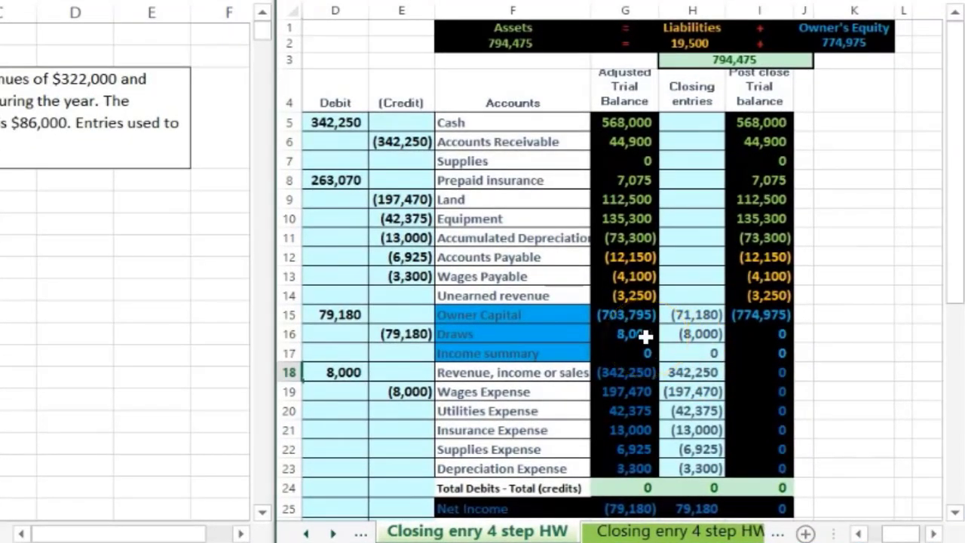
click(645, 337)
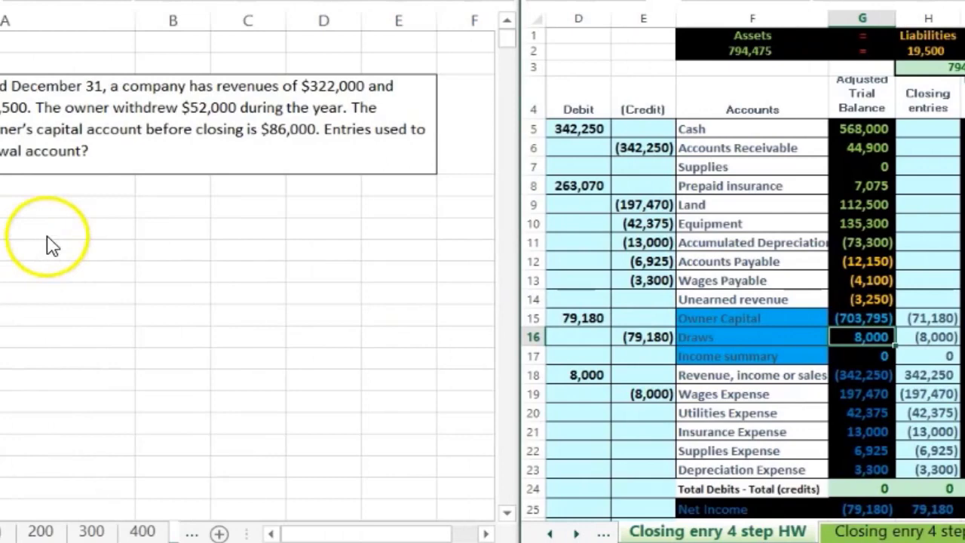
Enter Draws in A6 with a credit amount of 52,000 in C6 under the withdrawal question
click(132, 205)
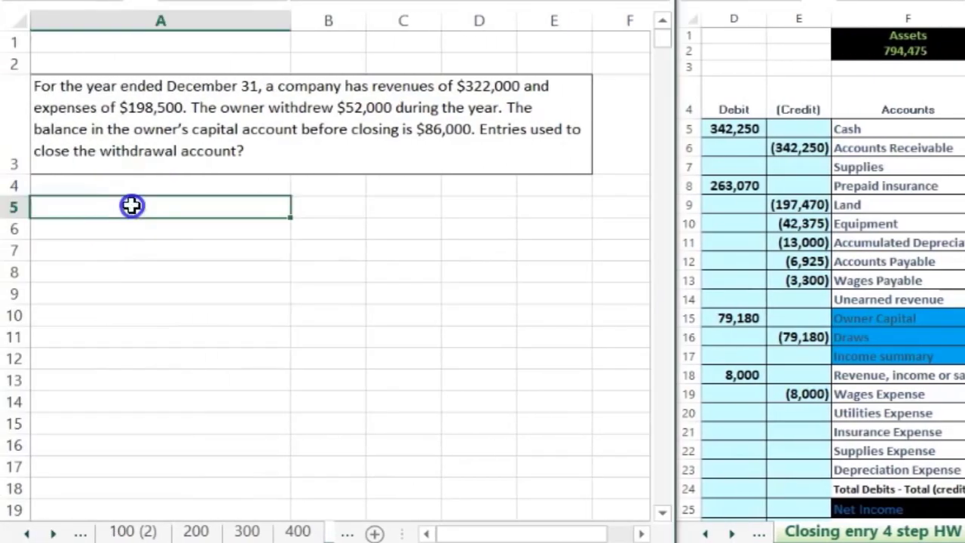
click(108, 222)
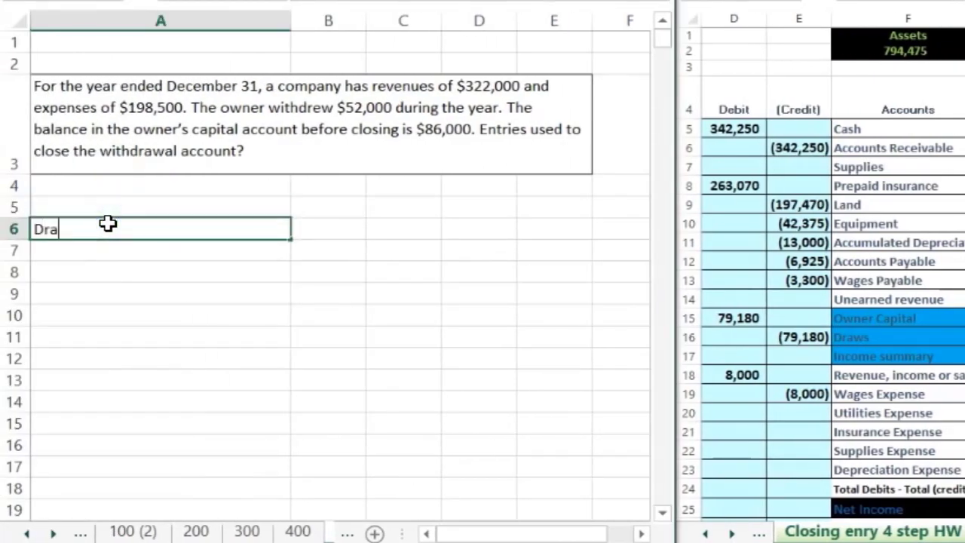
key(Tab)
key(Tab)
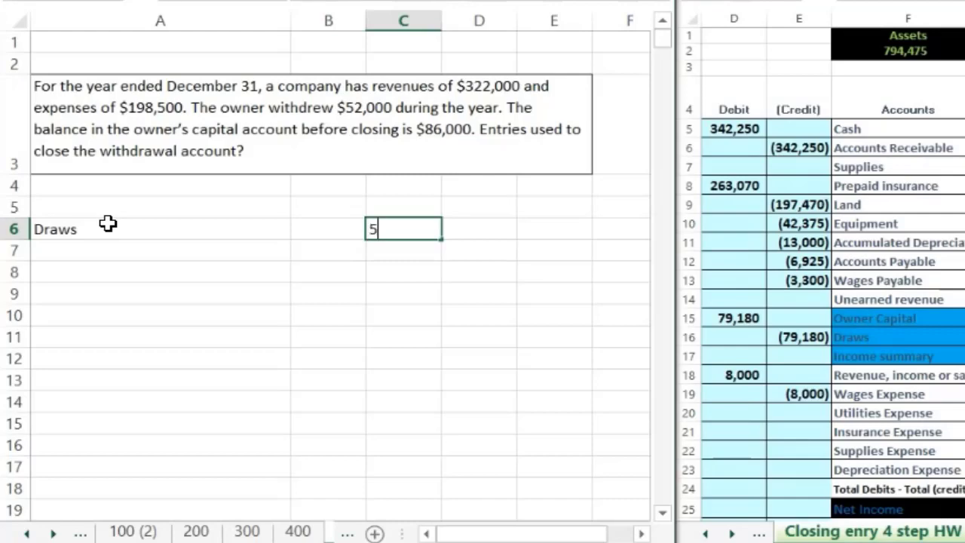
text(52,000)
key(Return)
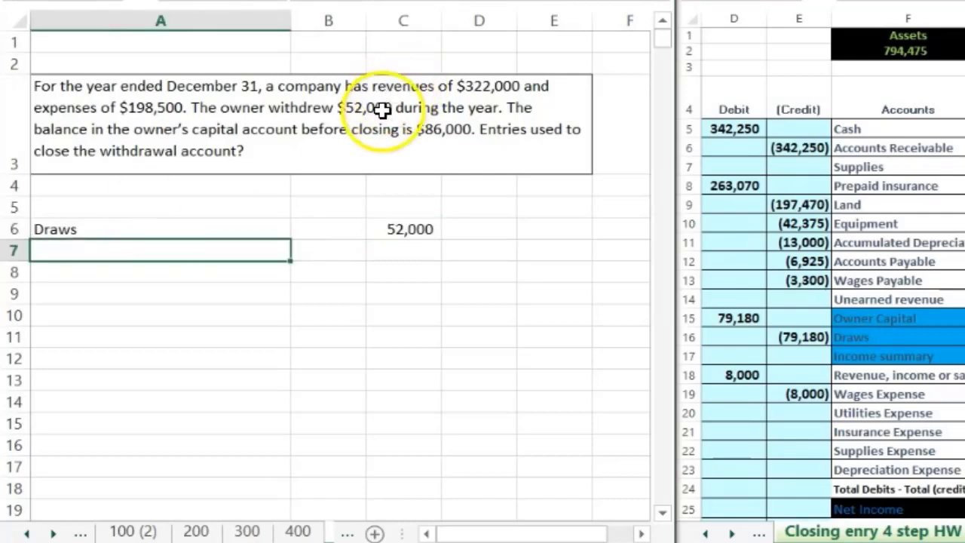
Enter Capital in A5 with a debit amount of 52,000 in B5, above the Draws line
click(133, 209)
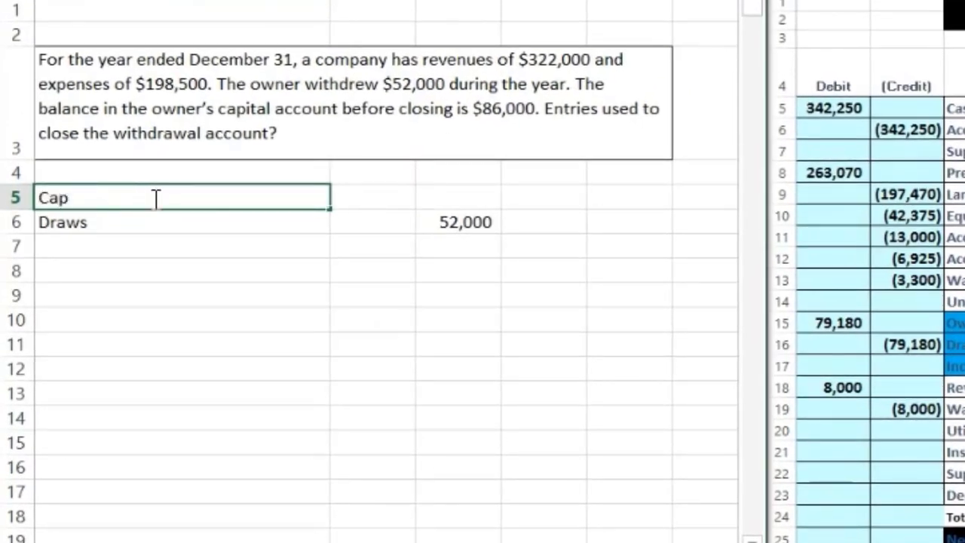
text(Capital)
key(Tab)
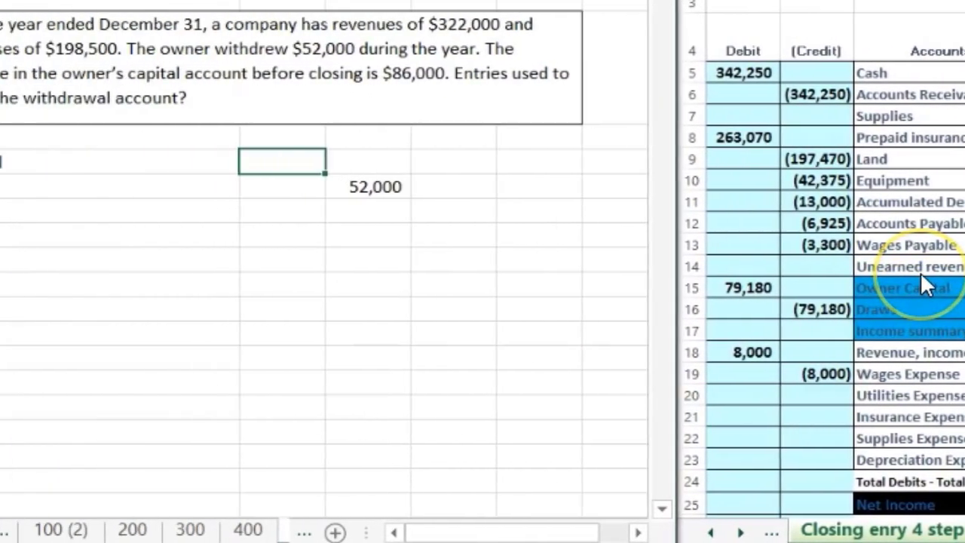
text(52000)
key(Return)
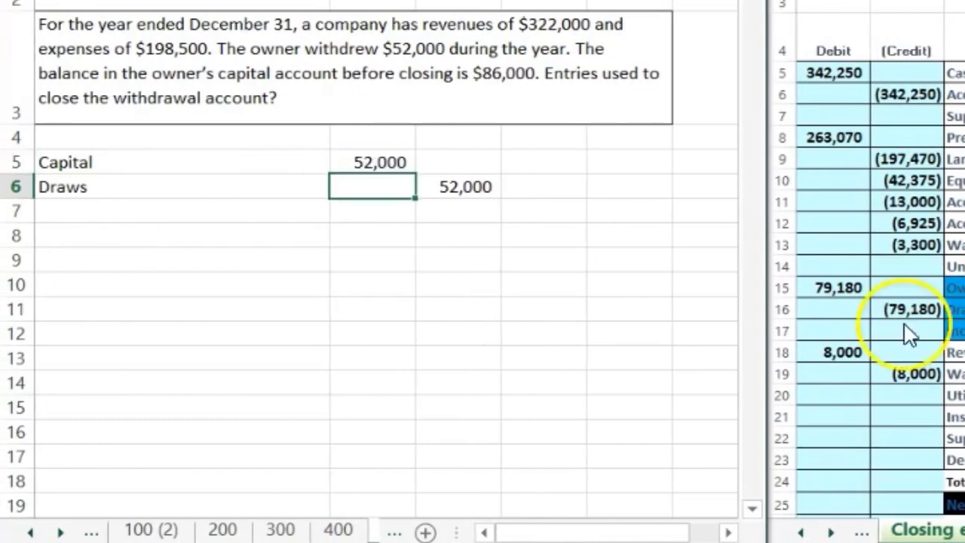
Change the Draws credit amount in C6 to -52000
double_click(433, 186)
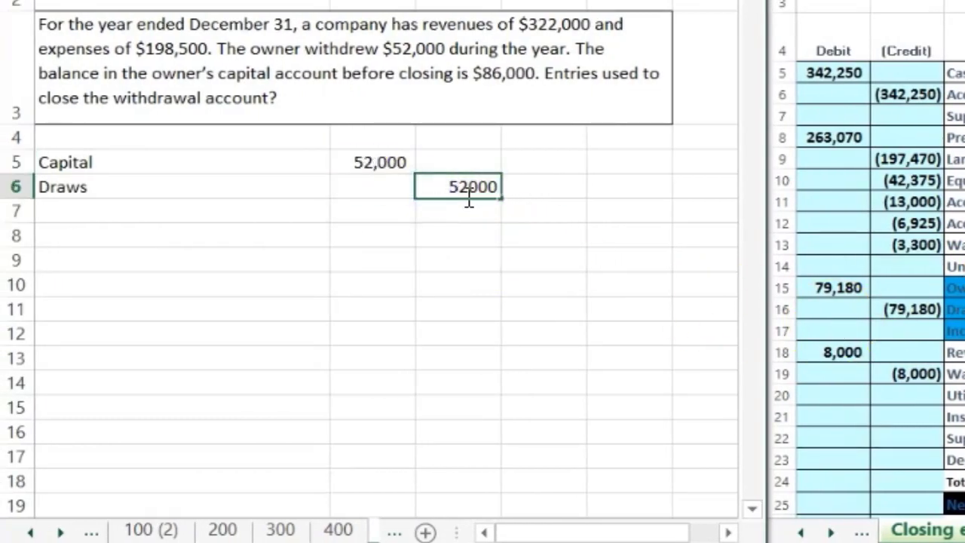
text(-)
key(Return)
click(889, 343)
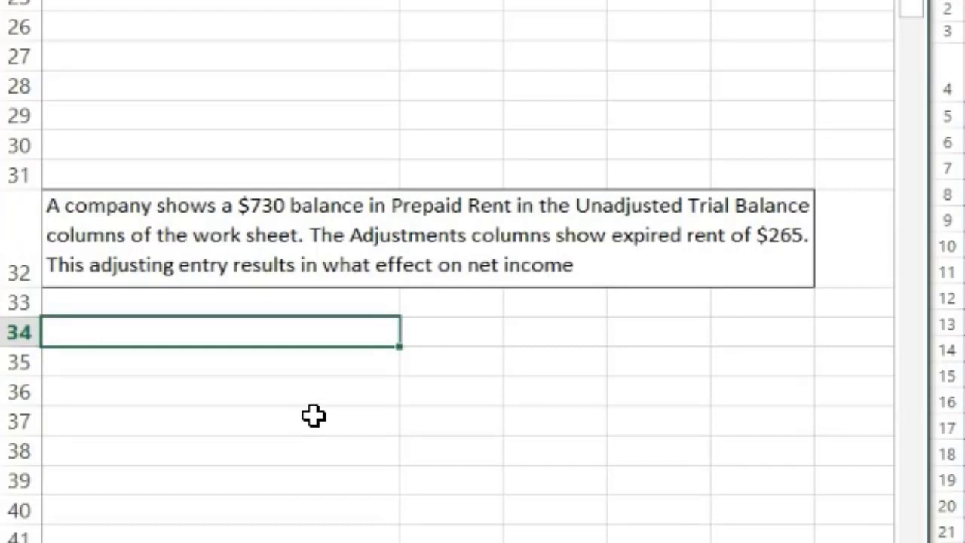
Check the prepaid insurance account in the trial balance and enter Rent expense in A34 below the prepaid rent question
click(322, 397)
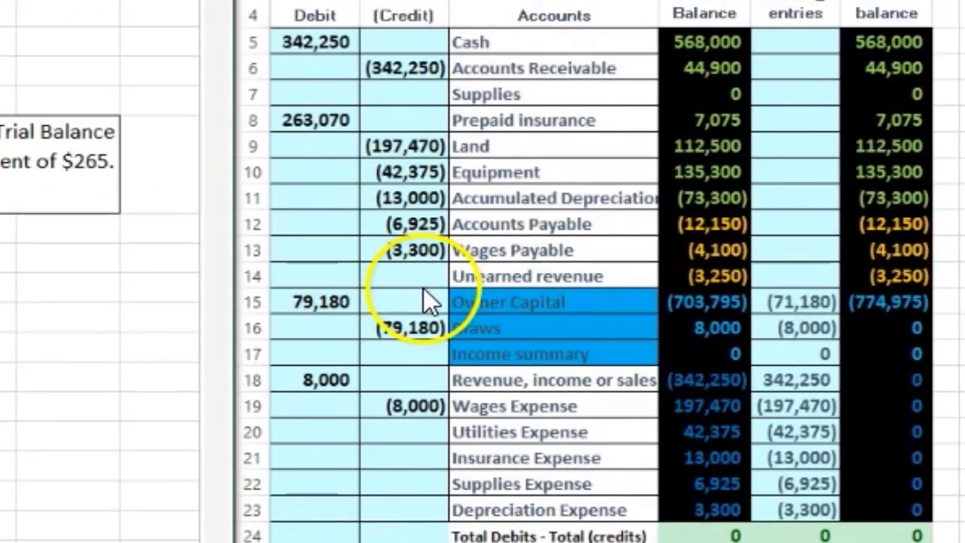
click(528, 121)
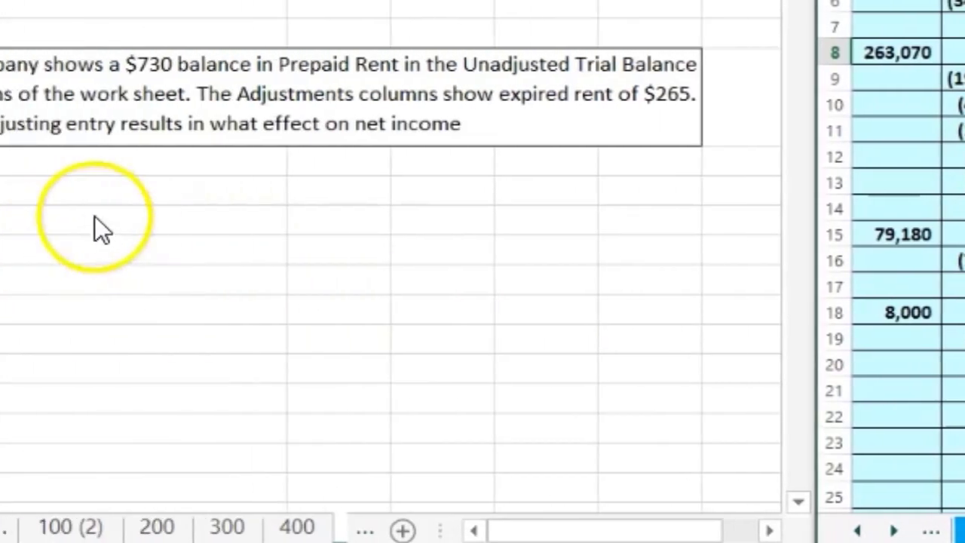
click(161, 191)
text(Rent exp)
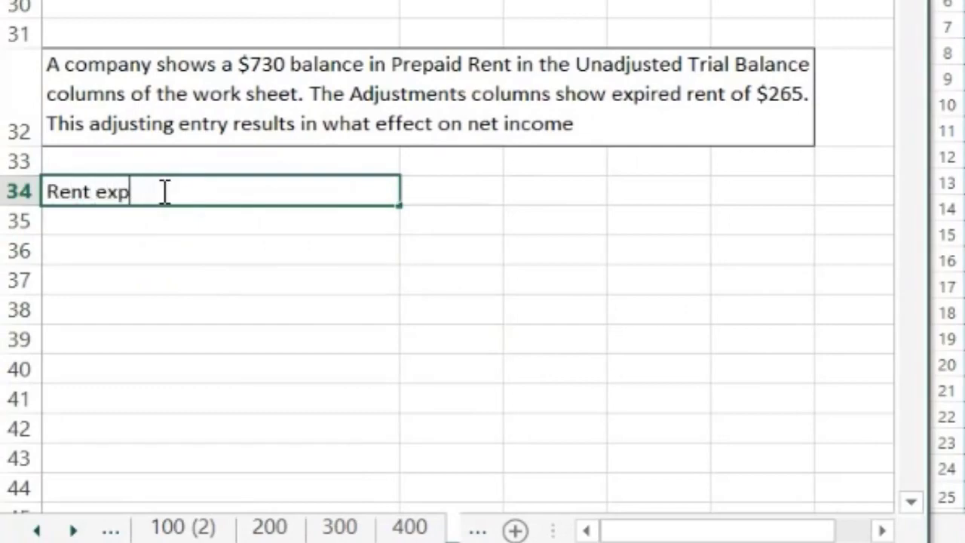
text(ense)
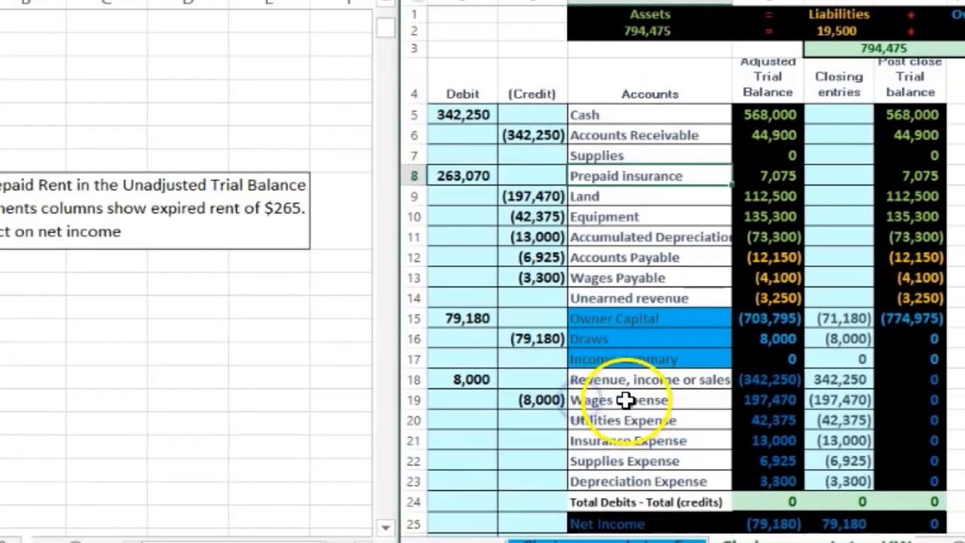
Check the expense accounts in the trial balance and enter a debit of 265 for Rent expense in B34
drag(625, 400, 749, 478)
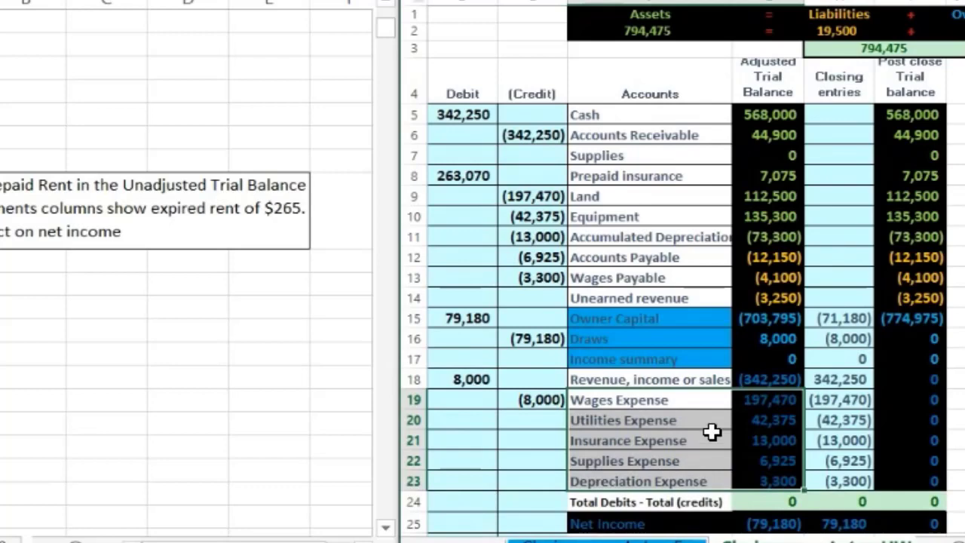
click(678, 400)
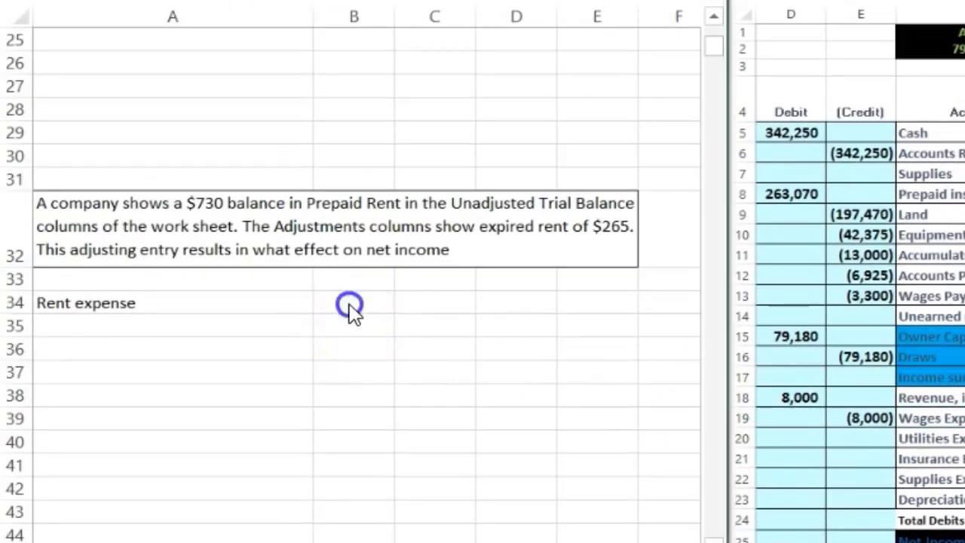
click(350, 306)
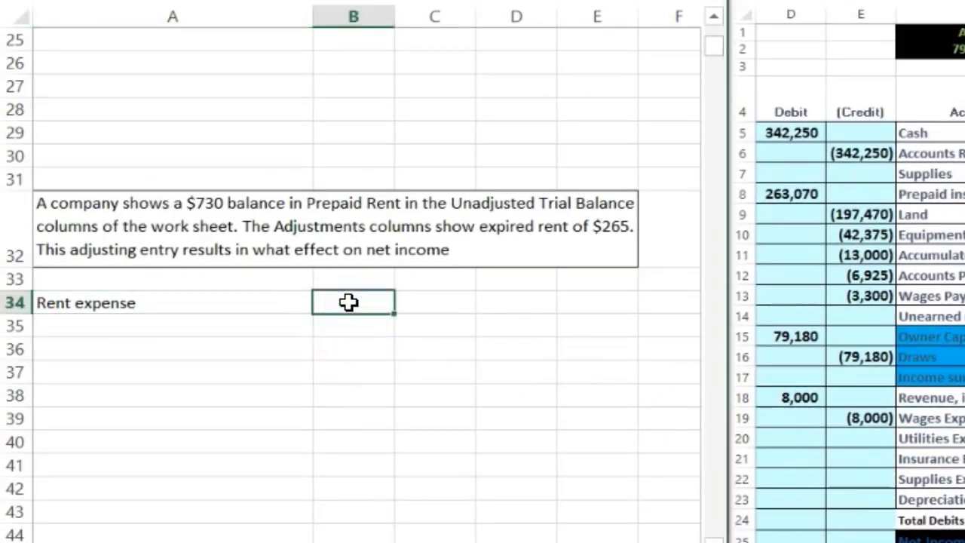
text(265)
key(Return)
Complete the rent adjusting entry with a credit amount of 265 in C35 and the account Prepaid rent in A35
key(Right)
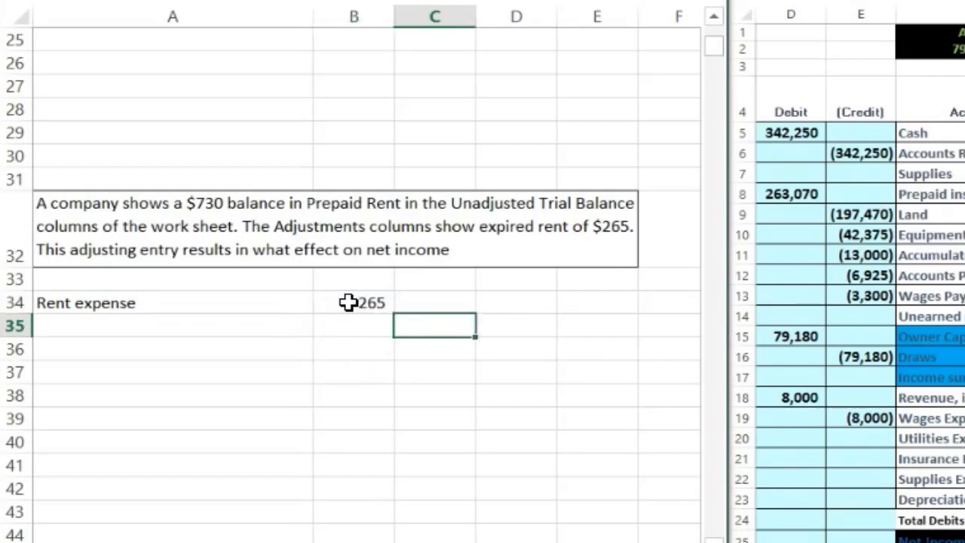
key(Return)
key(Up)
key(Left)
key(Left)
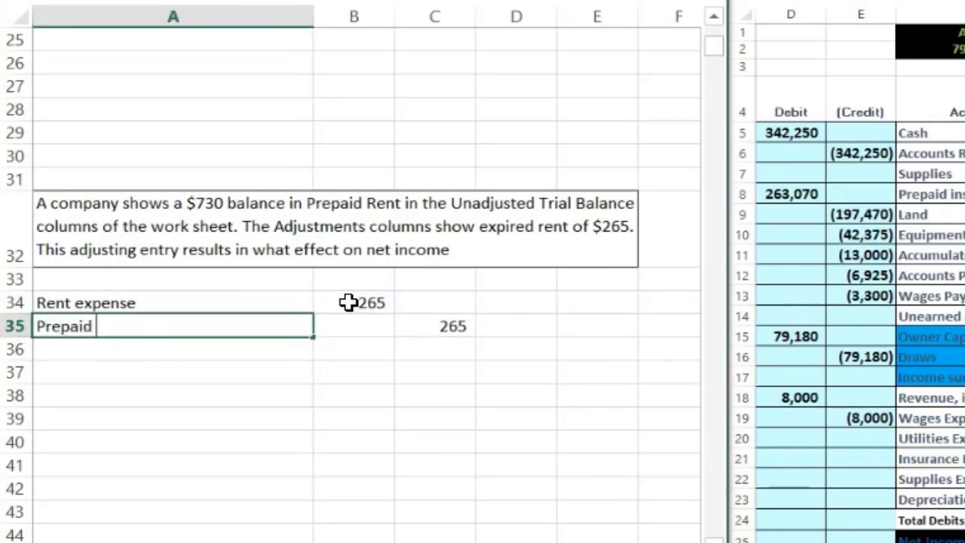
key(Return)
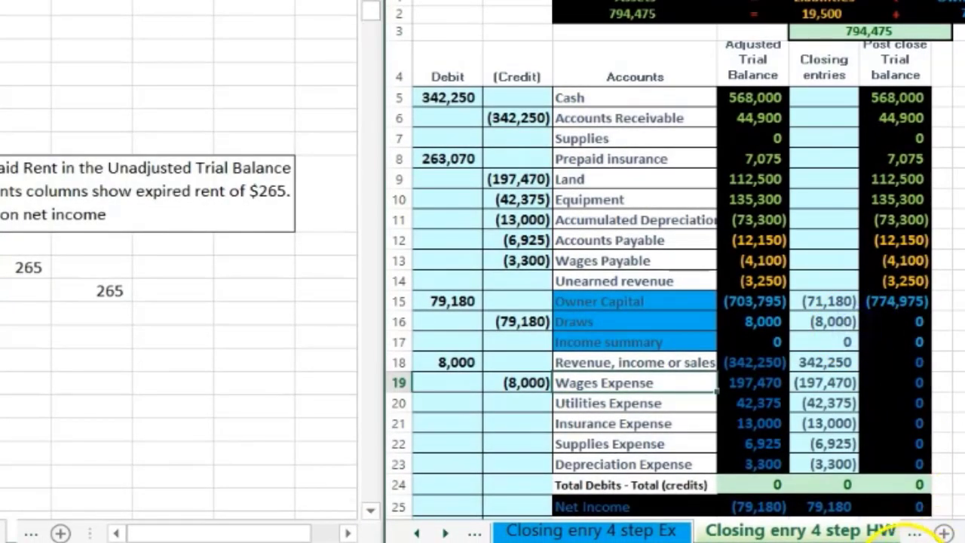
Examine the Net Income formula in G25 of the adjusted trial balance and which accounts it covers
scroll(911, 465, down, 2)
click(920, 463)
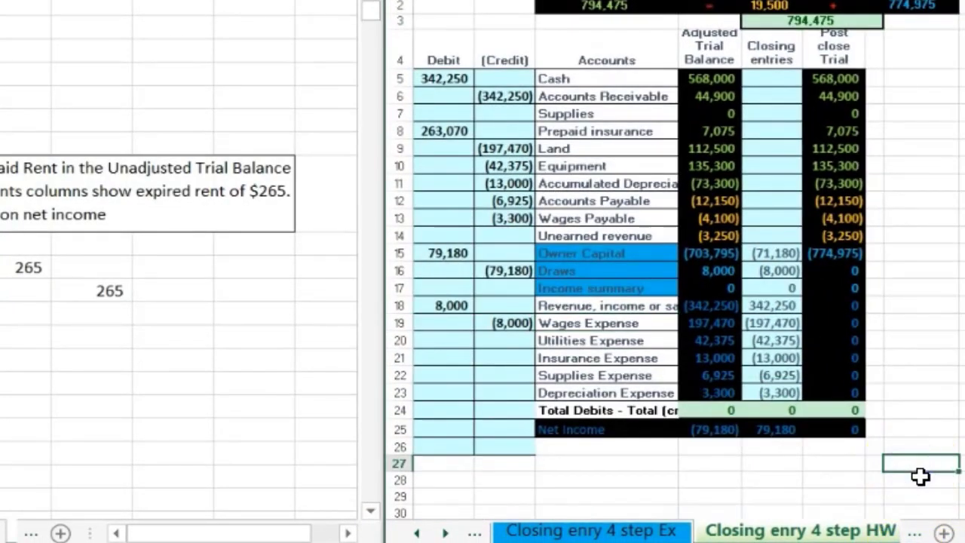
double_click(720, 429)
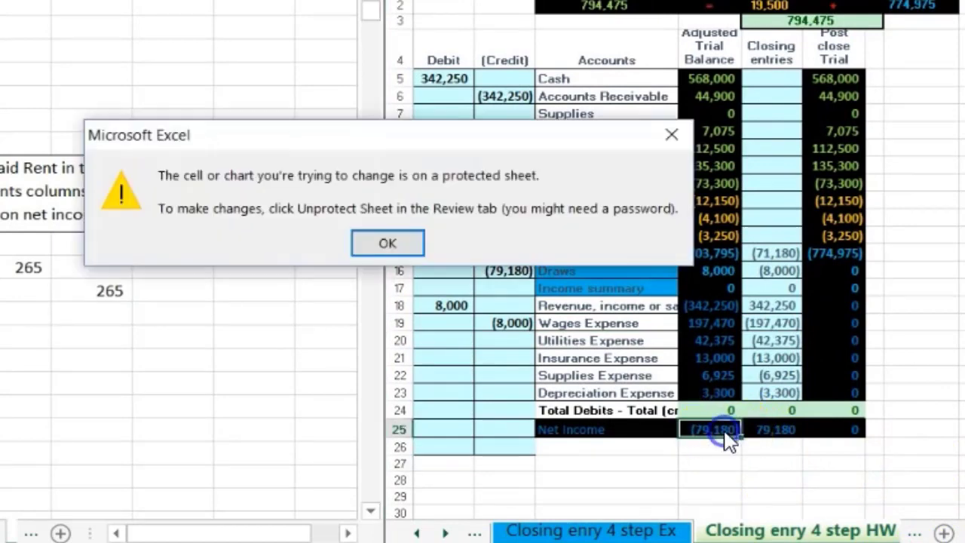
click(671, 135)
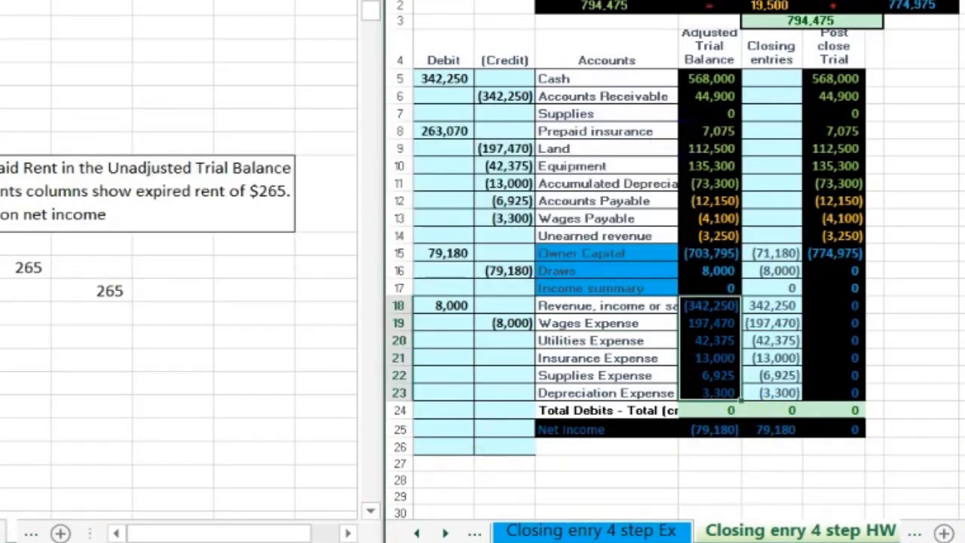
double_click(711, 429)
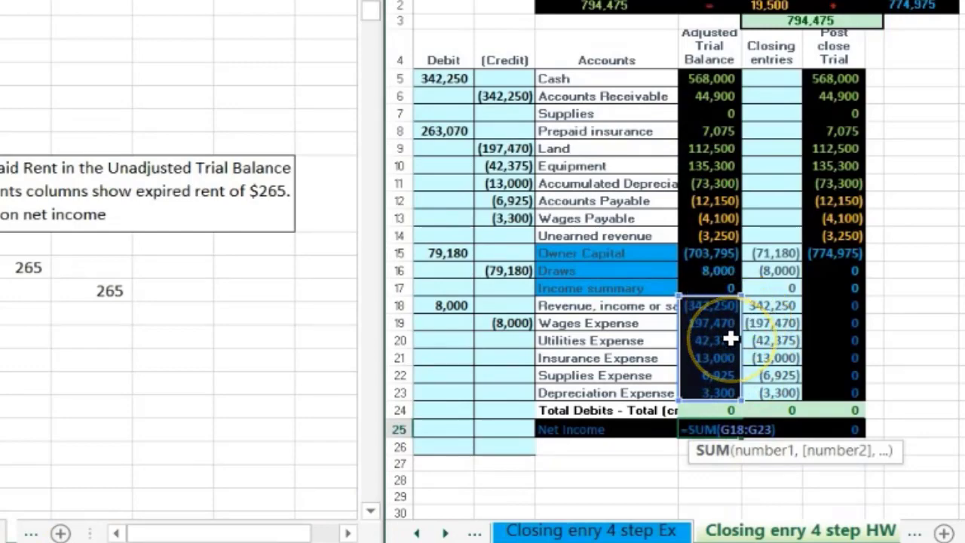
key(Return)
click(27, 291)
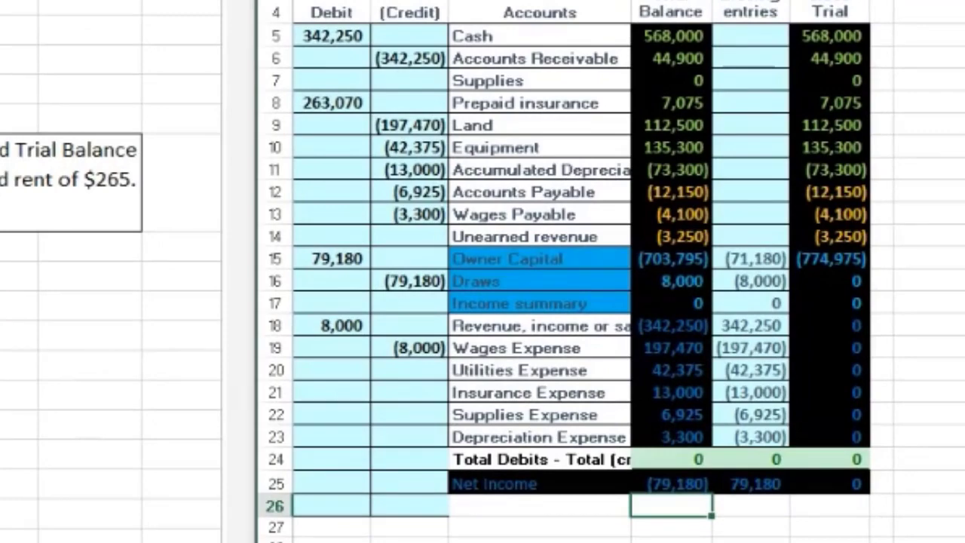
click(78, 350)
click(79, 356)
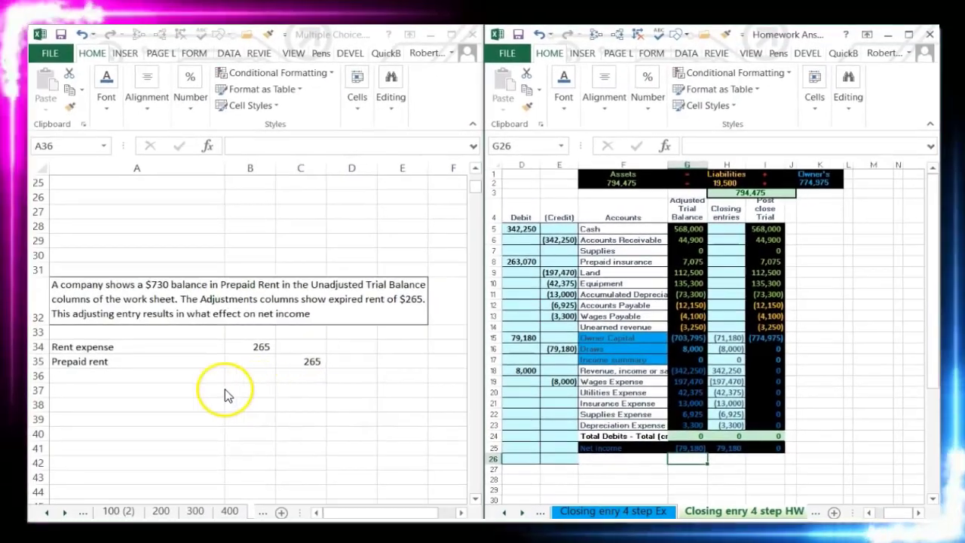
click(188, 373)
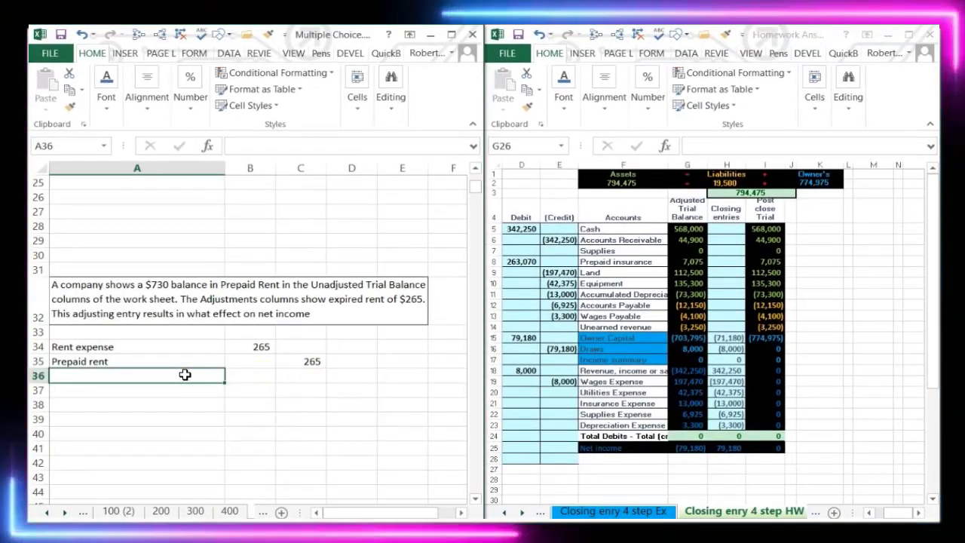
click(205, 377)
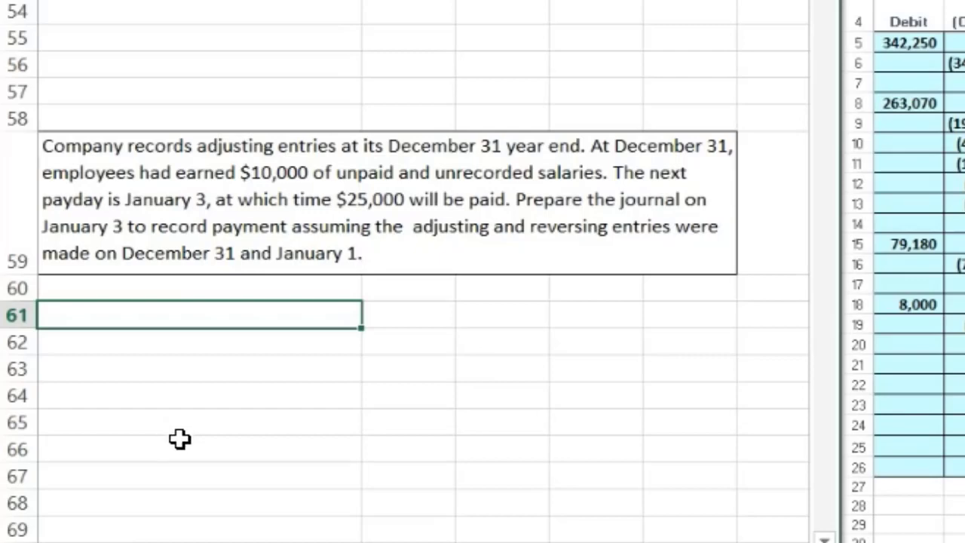
Go to the unpaid salaries question and examine the balance sheet, revenue and expense accounts in the trial balance for the accounts it affects
click(190, 393)
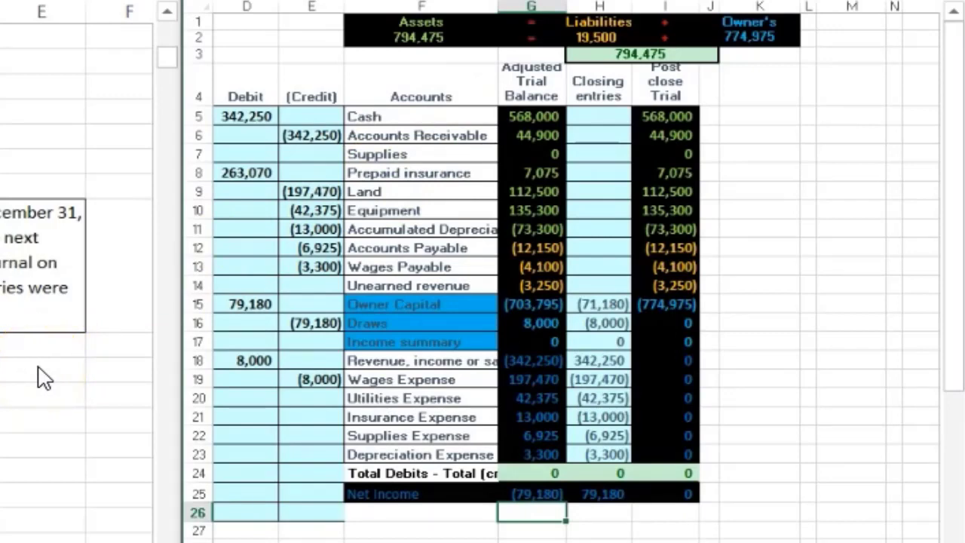
click(409, 248)
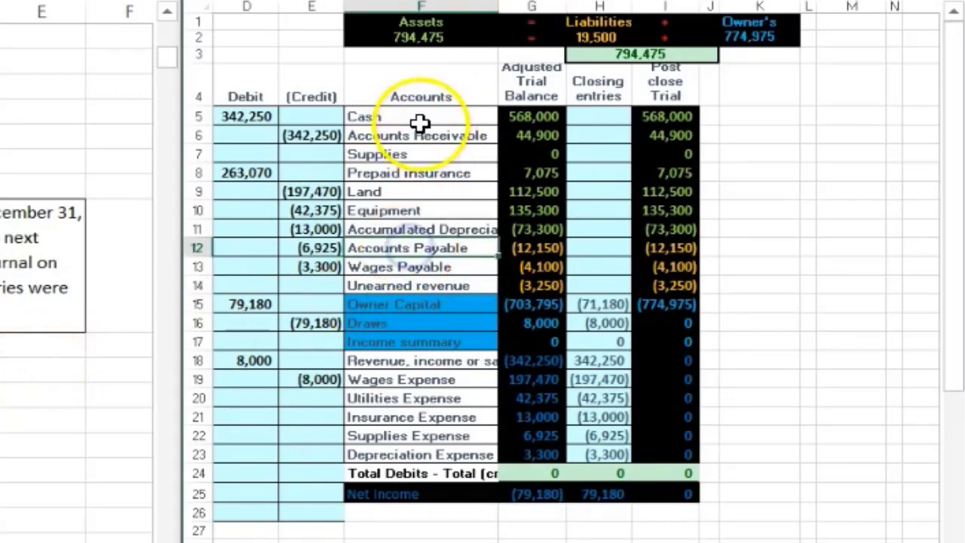
drag(418, 117, 463, 288)
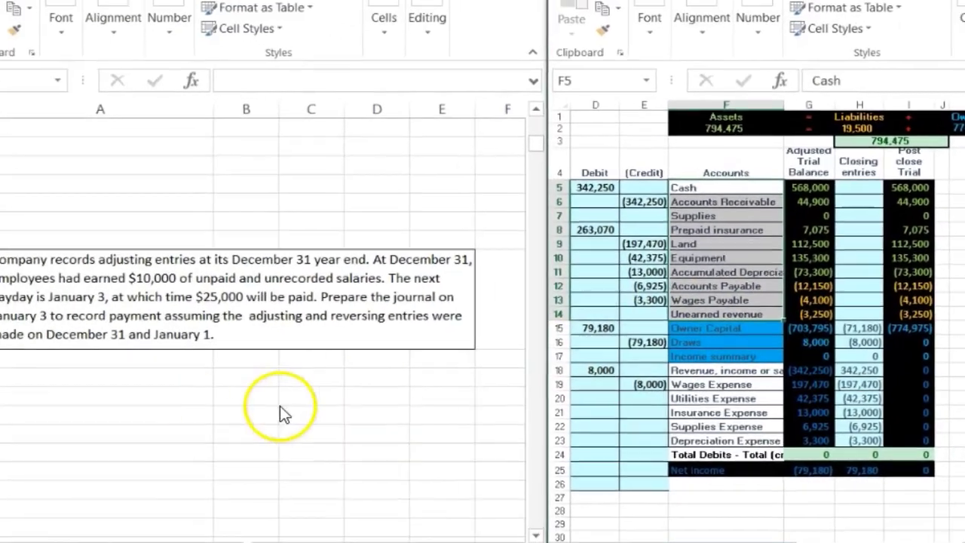
click(135, 378)
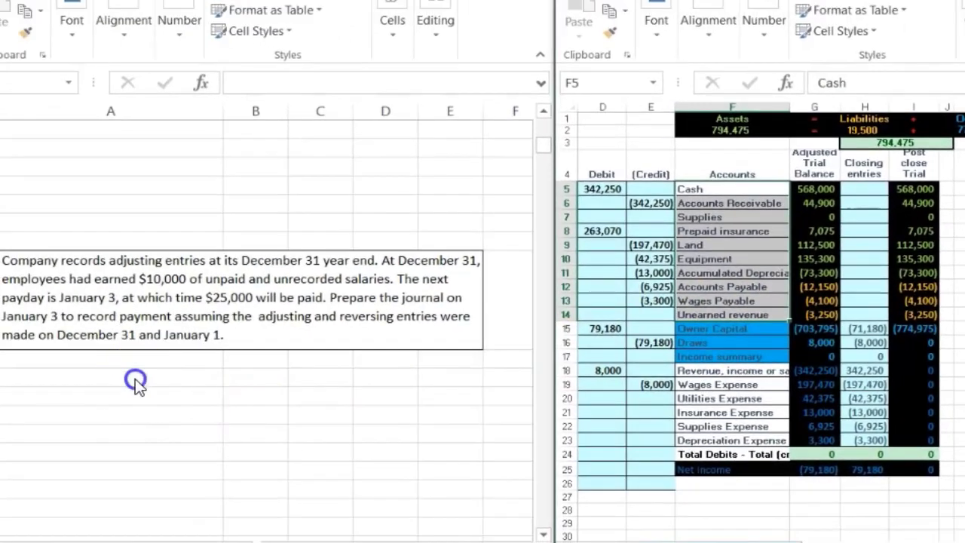
click(721, 310)
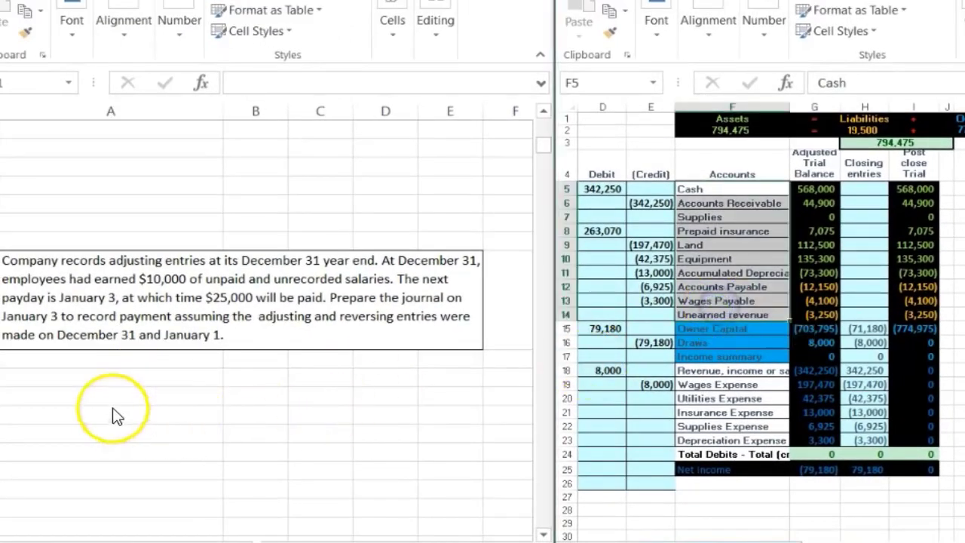
click(99, 380)
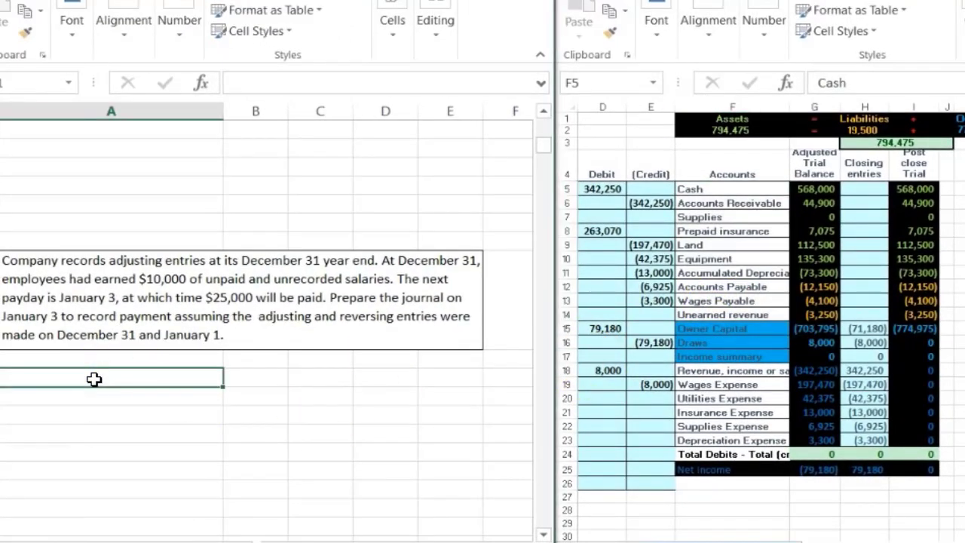
click(690, 369)
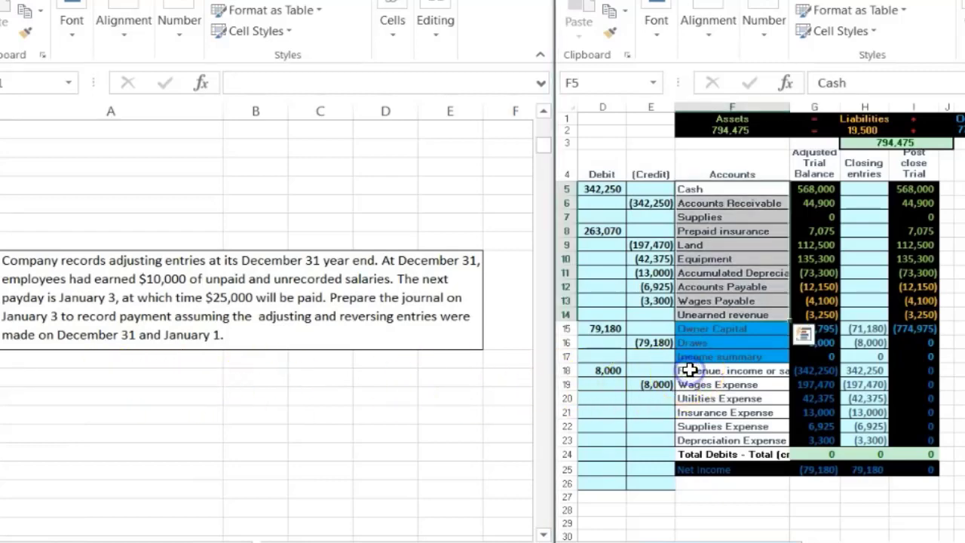
drag(690, 370, 690, 442)
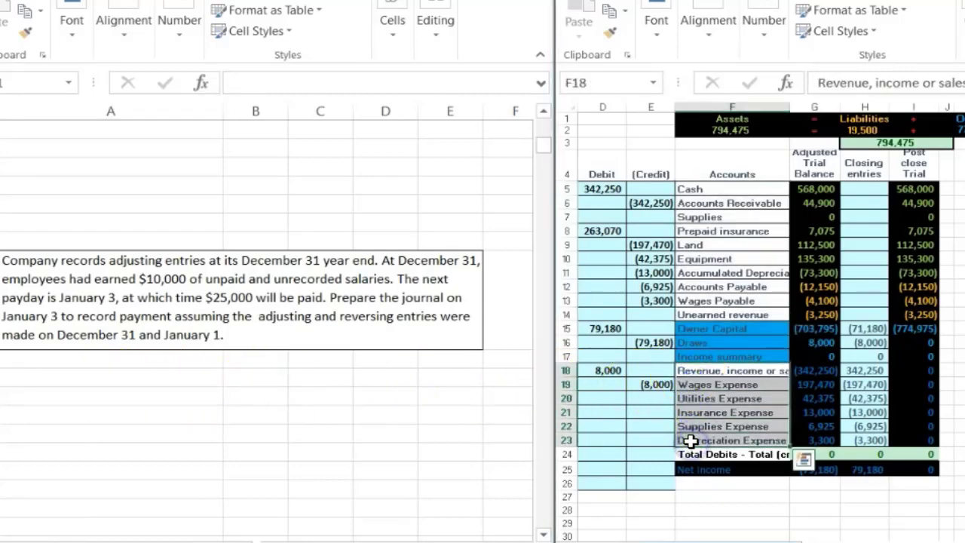
click(693, 385)
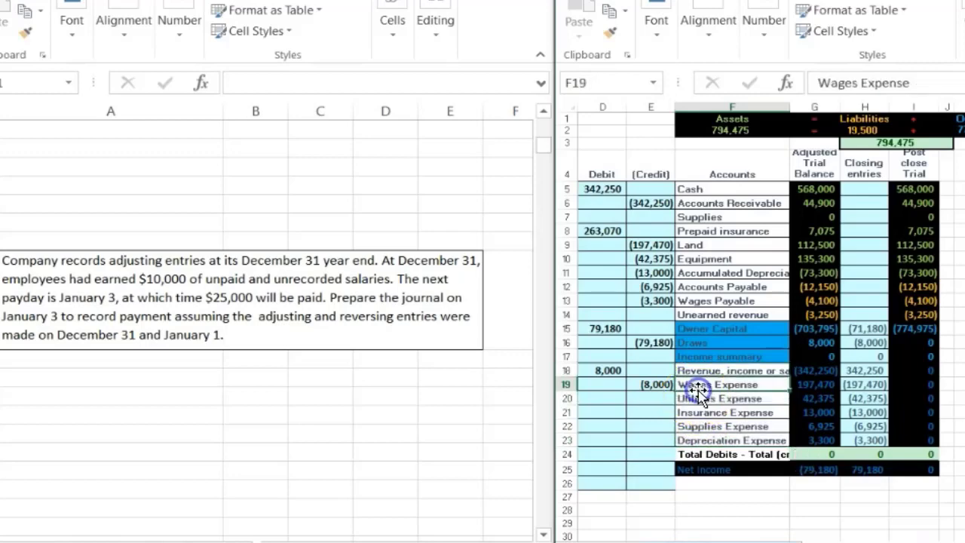
drag(699, 384, 796, 435)
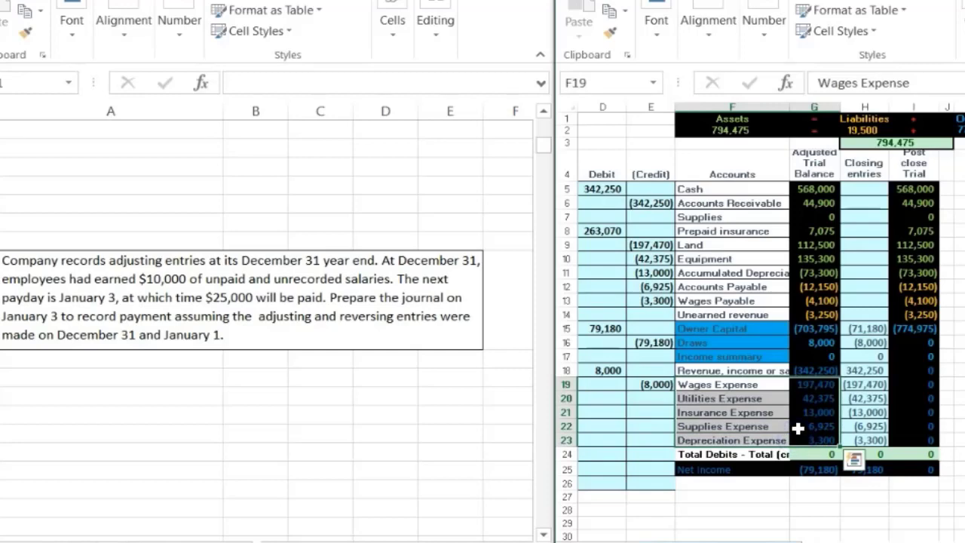
Copy the Wages Expense account name from the trial balance and paste it as values into A61
right_click(743, 384)
click(798, 37)
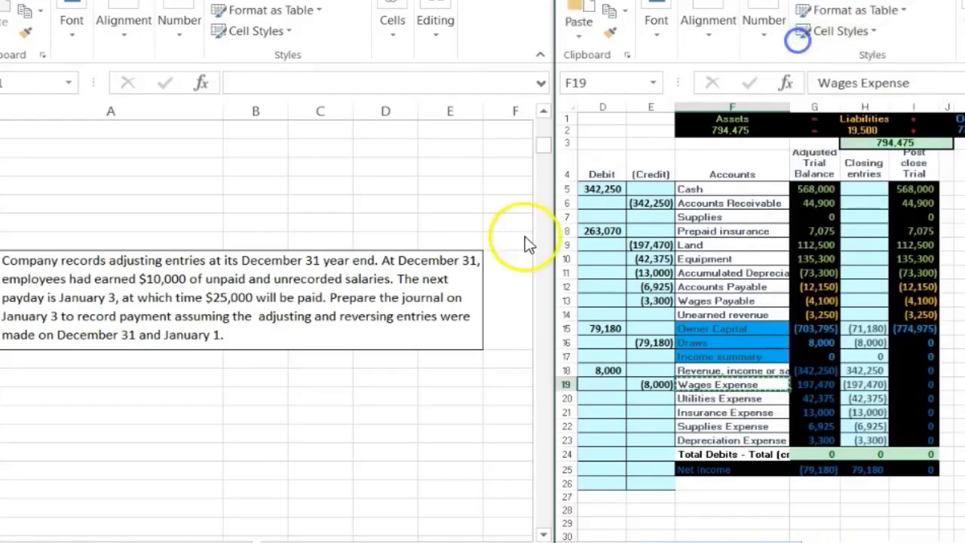
click(67, 374)
right_click(65, 372)
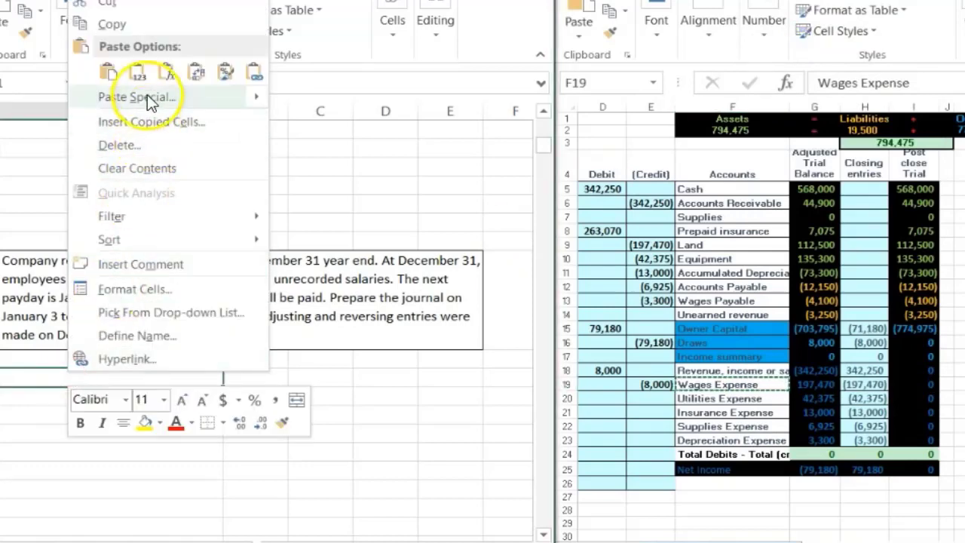
click(138, 72)
Enter a debit of 10000 in B61 and a credit in C62 with the formula -B61
click(267, 378)
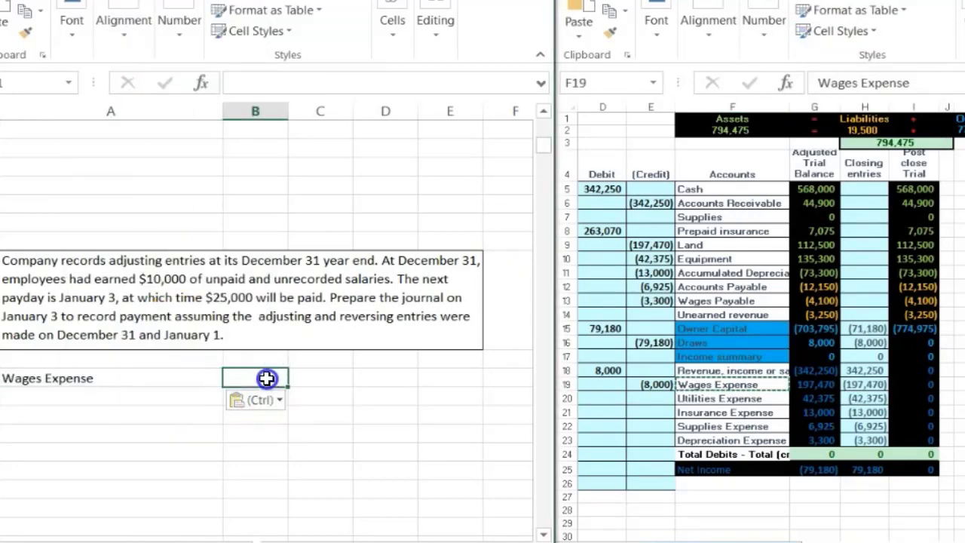
text(10,00)
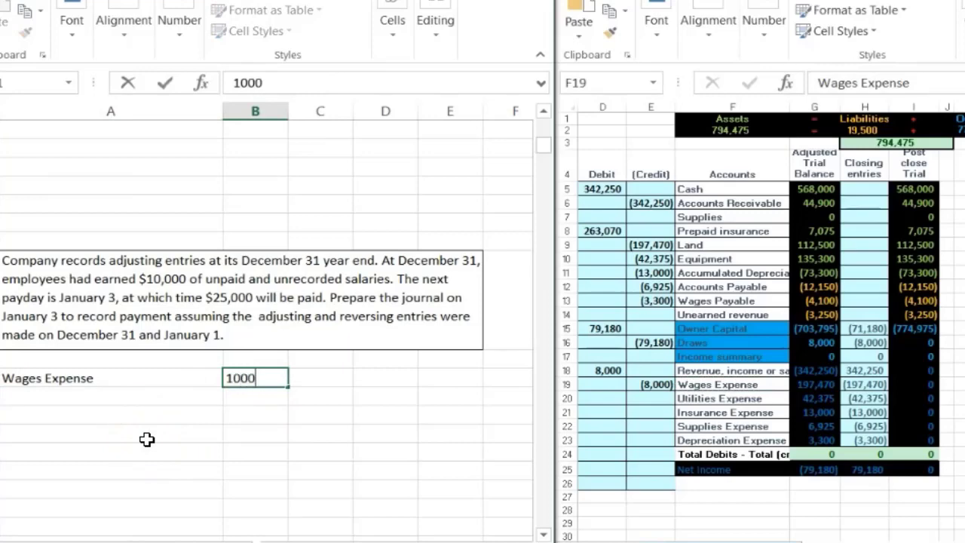
text(0)
key(Return)
key(Right)
text(-)
key(Left)
key(Up)
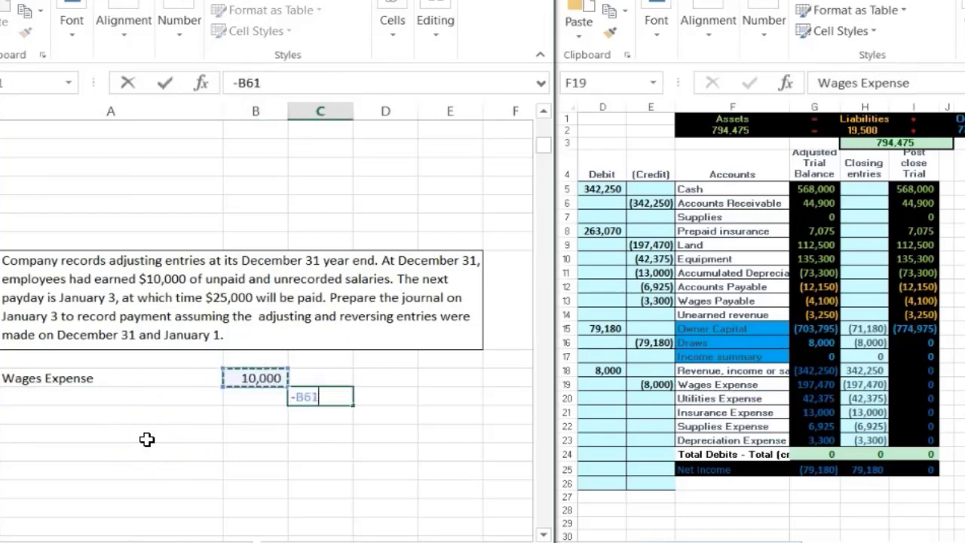
key(Return)
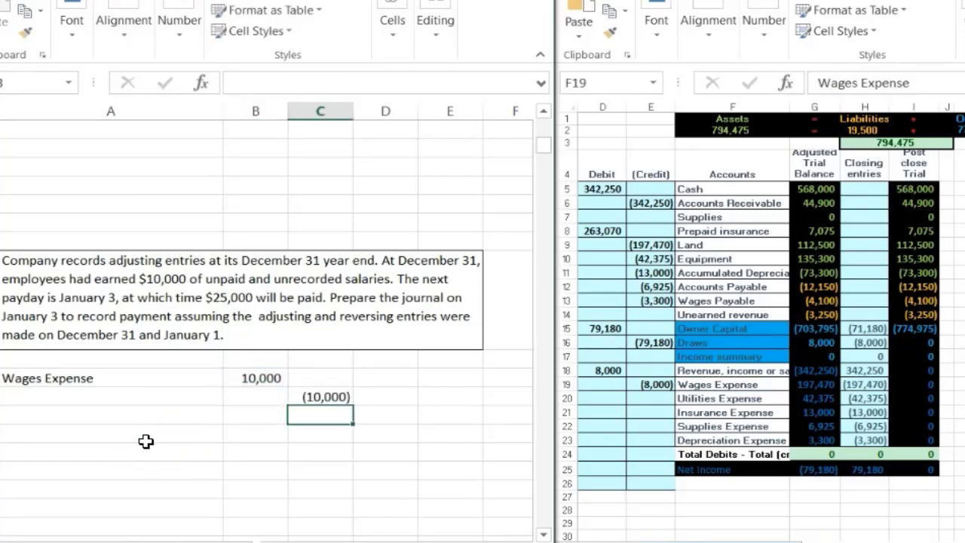
Copy the Wages Payable account name from the trial balance and paste it as values into A62
click(662, 305)
click(720, 300)
right_click(720, 300)
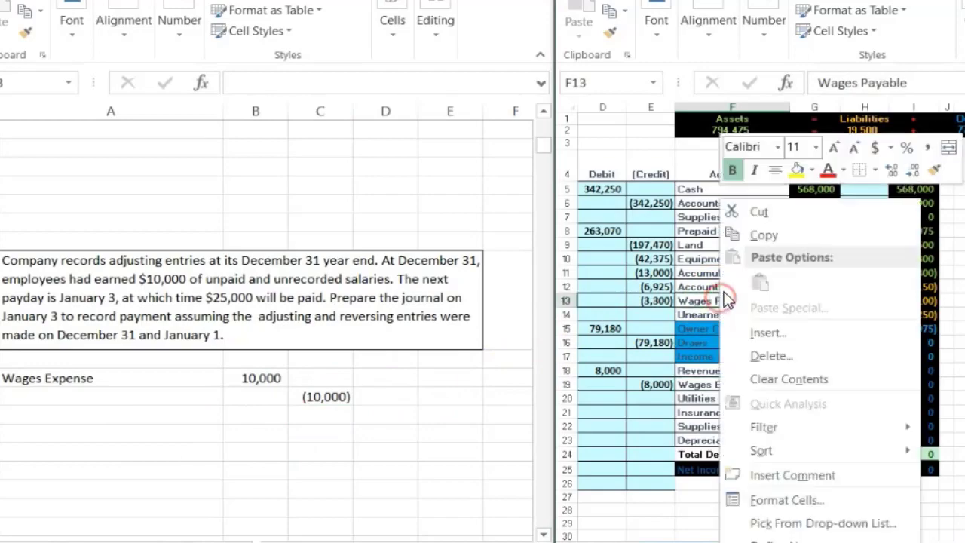
click(760, 233)
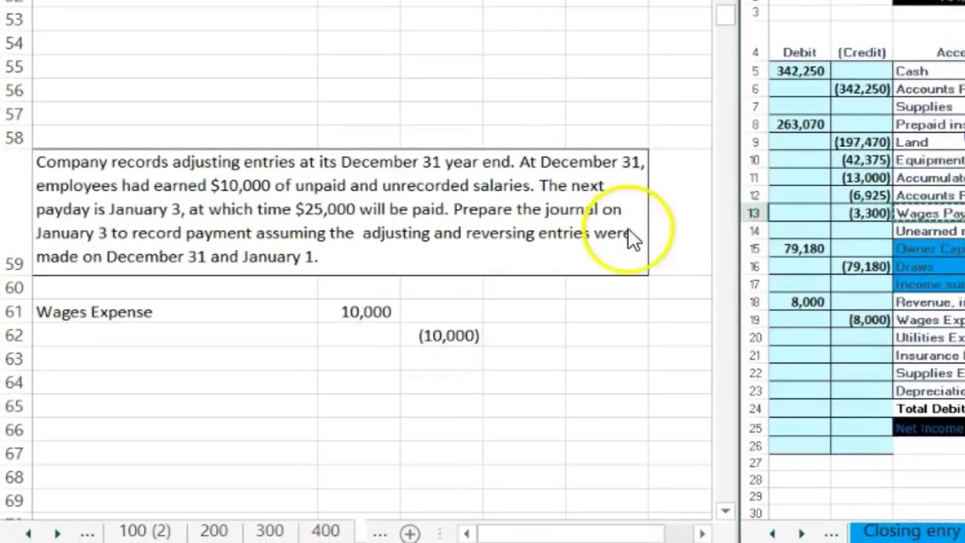
click(189, 337)
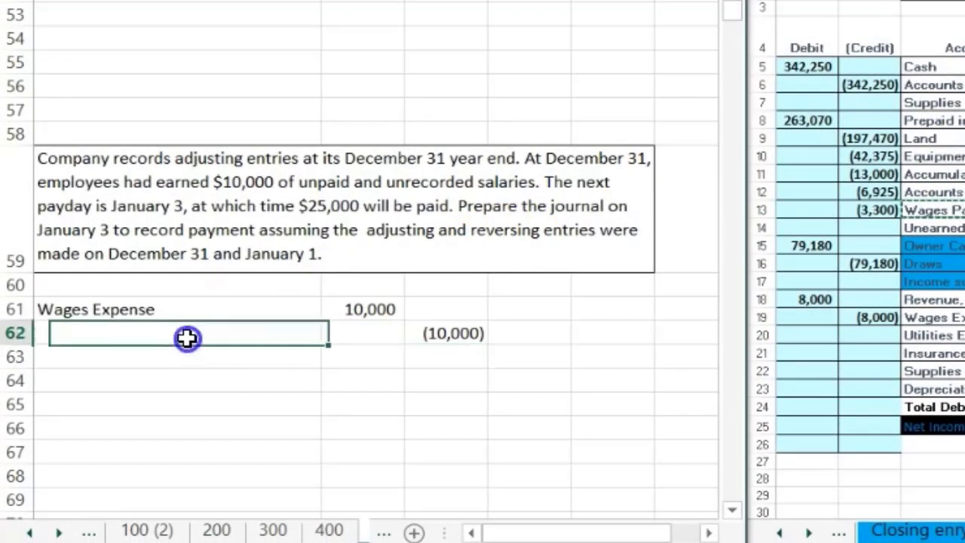
right_click(188, 337)
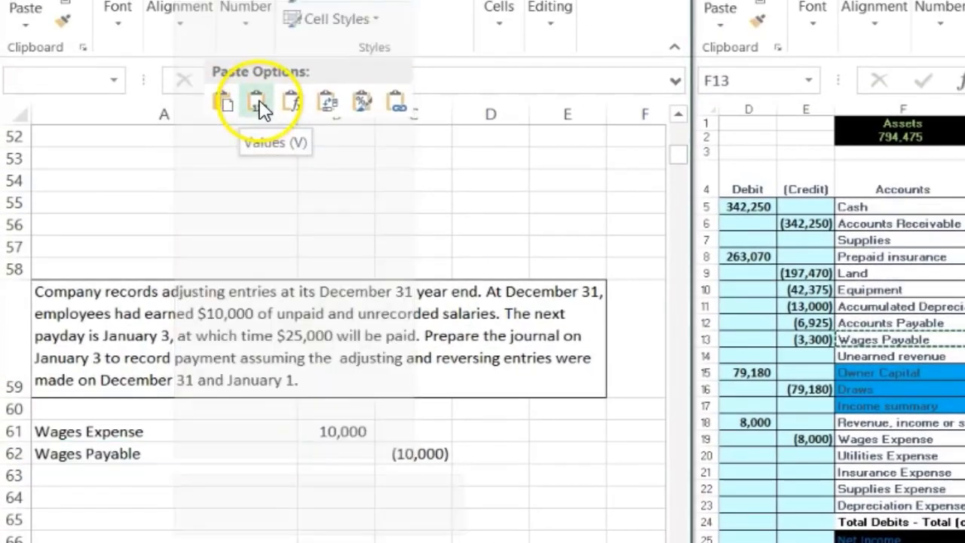
click(273, 6)
click(119, 414)
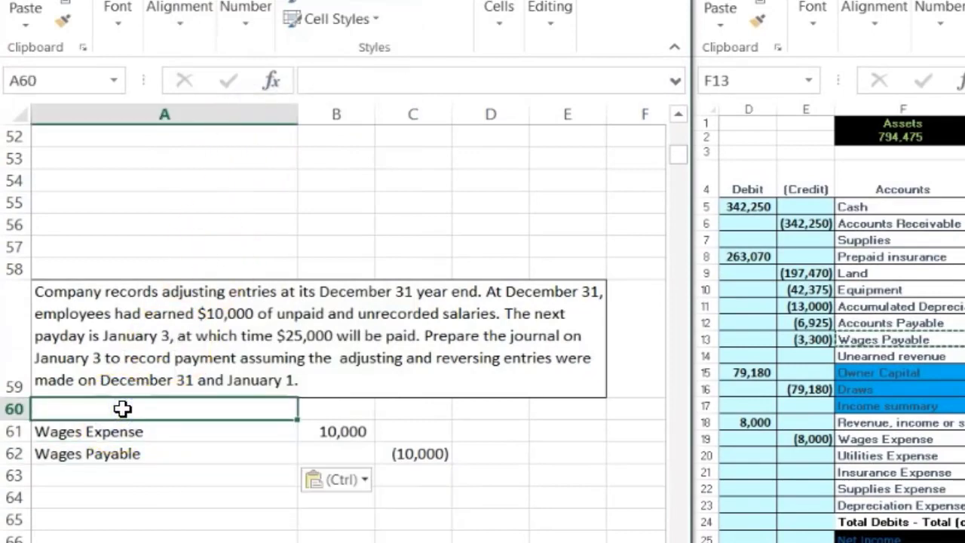
Label the adjusting entry with the date 12/31 as text in A60
text('12)
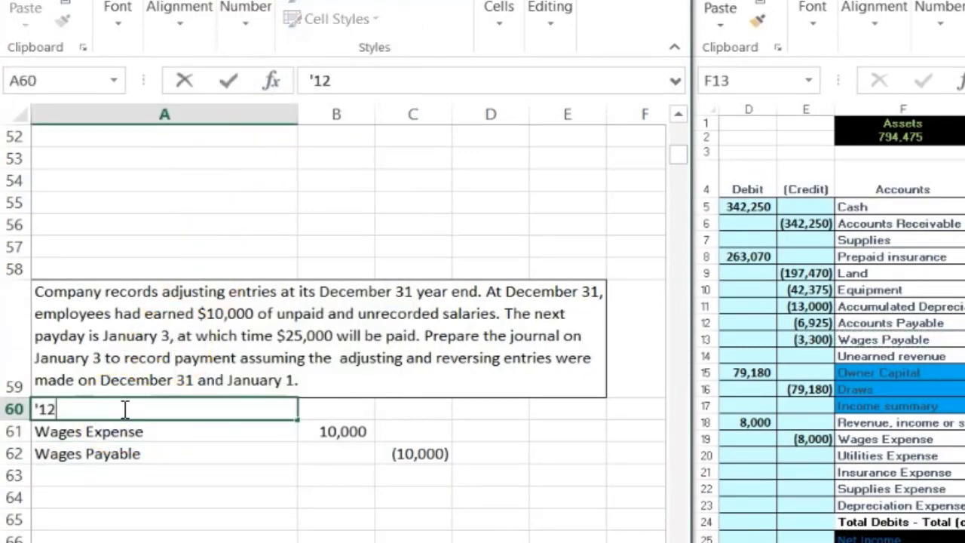
text(/31)
key(Return)
Label the reversing entry with the date 1/1 as text in A64
key(Down)
key(Down)
key(Down)
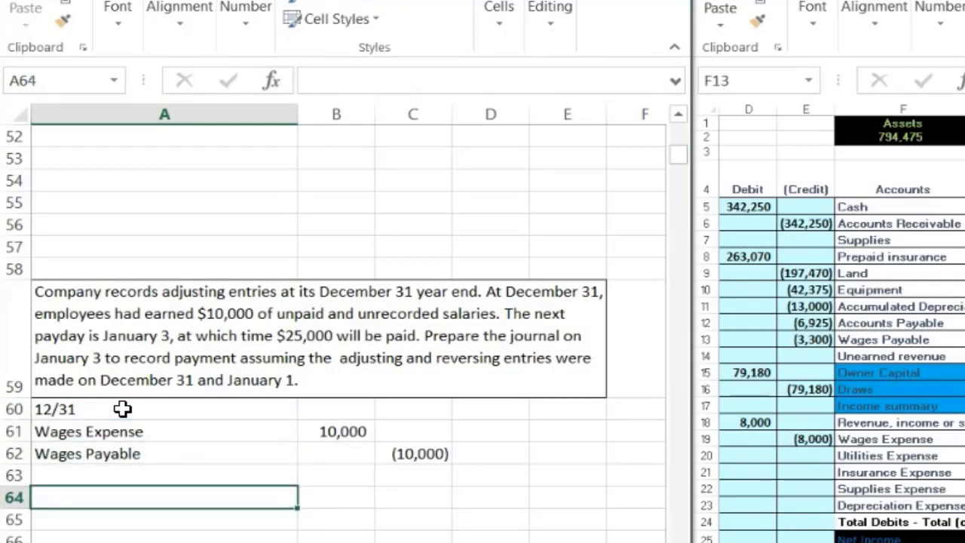
text(1/1)
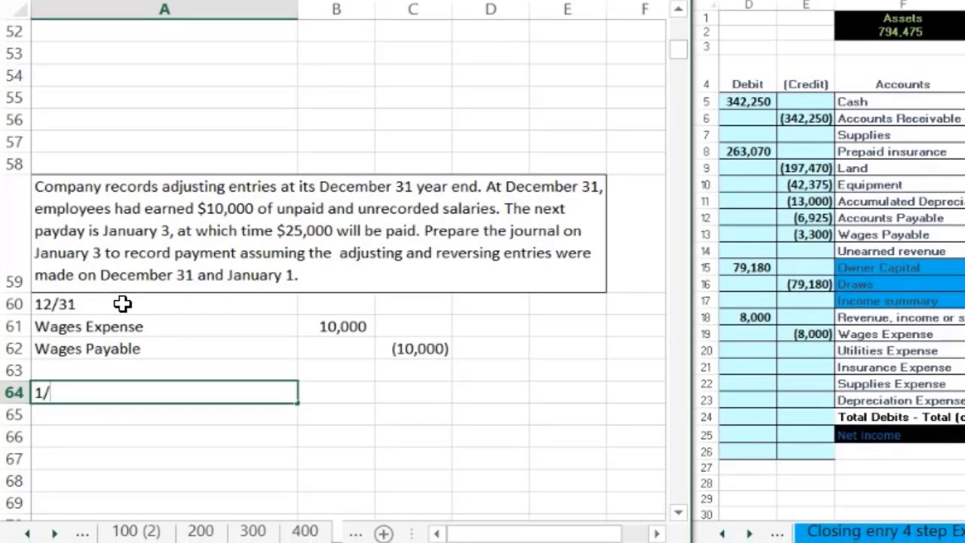
key(Return)
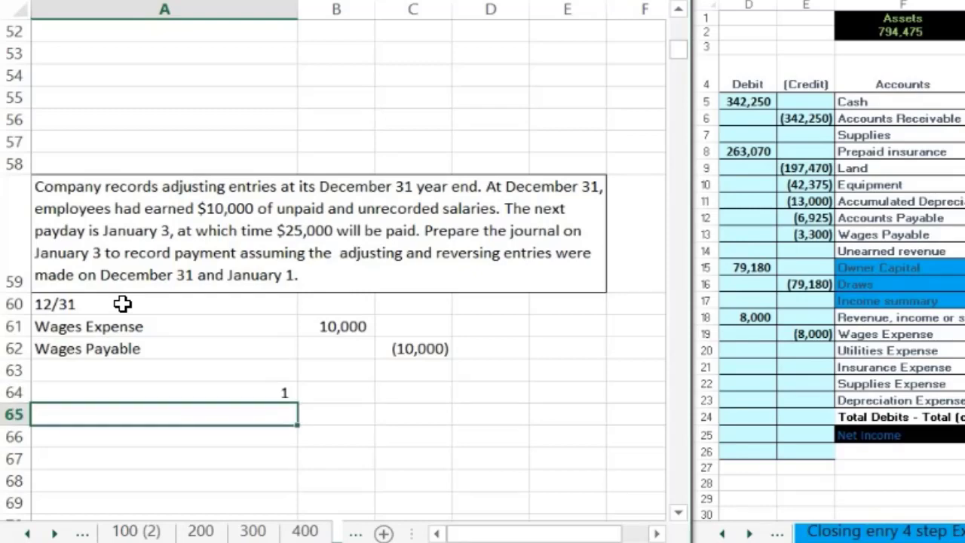
click(101, 388)
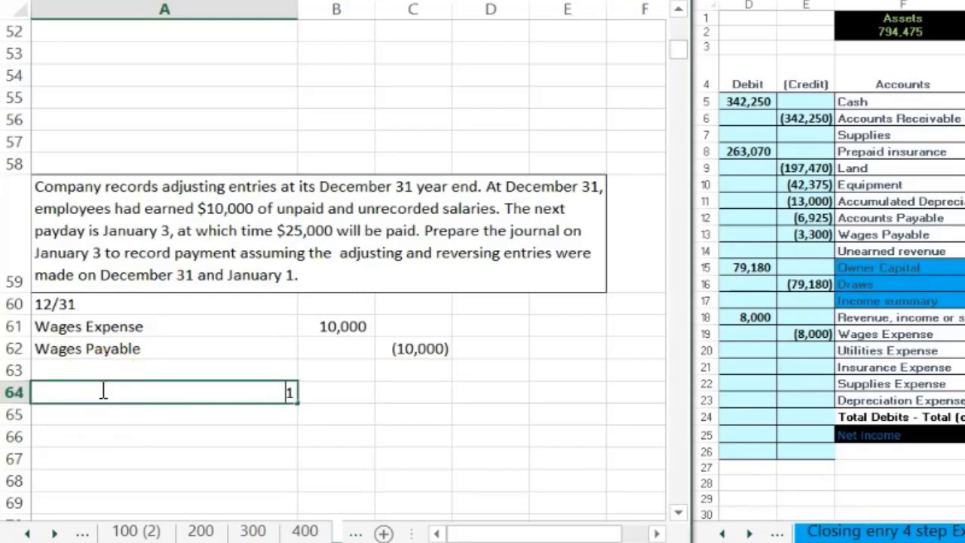
key(Return)
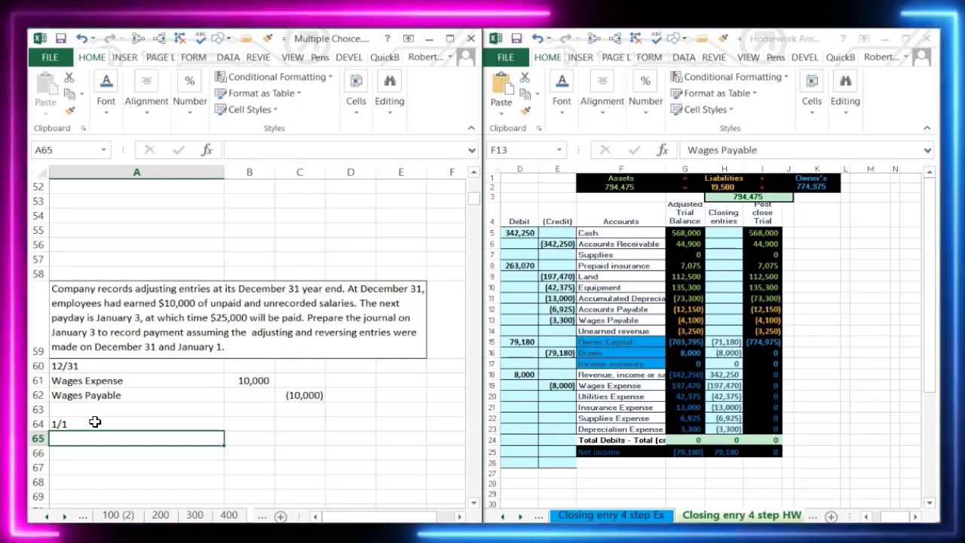
Copy the Wages Payable account name from A62 and paste it as values into A65 for the reversing entry
drag(173, 383, 303, 398)
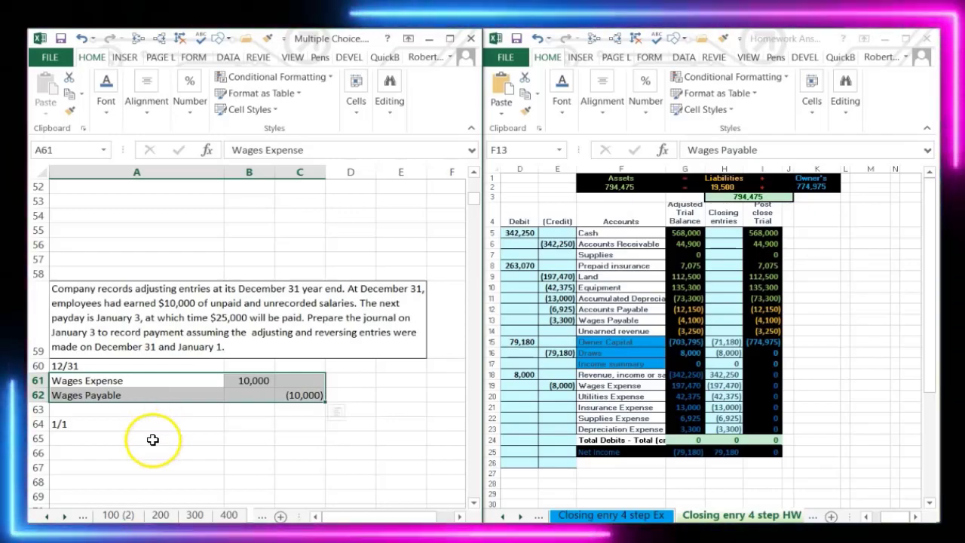
click(127, 396)
right_click(128, 396)
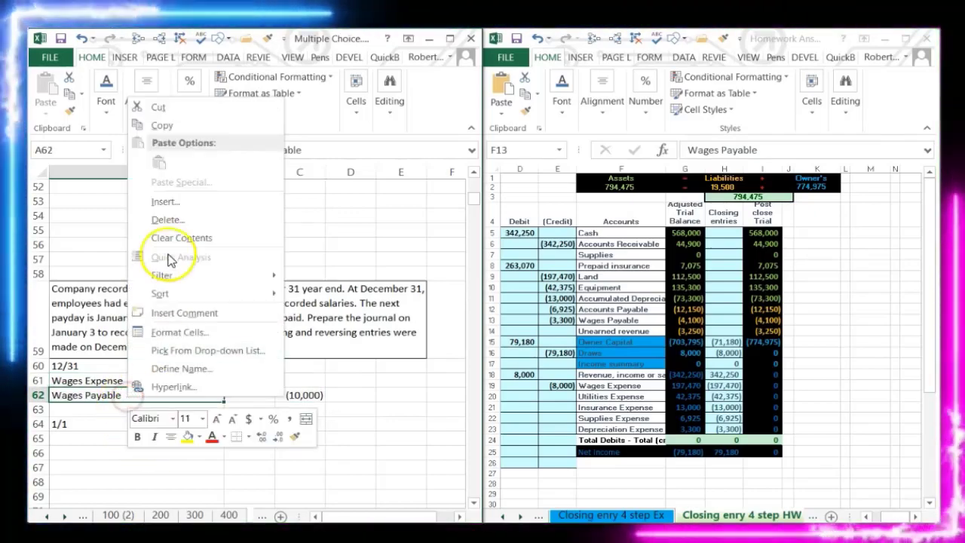
click(162, 125)
right_click(61, 440)
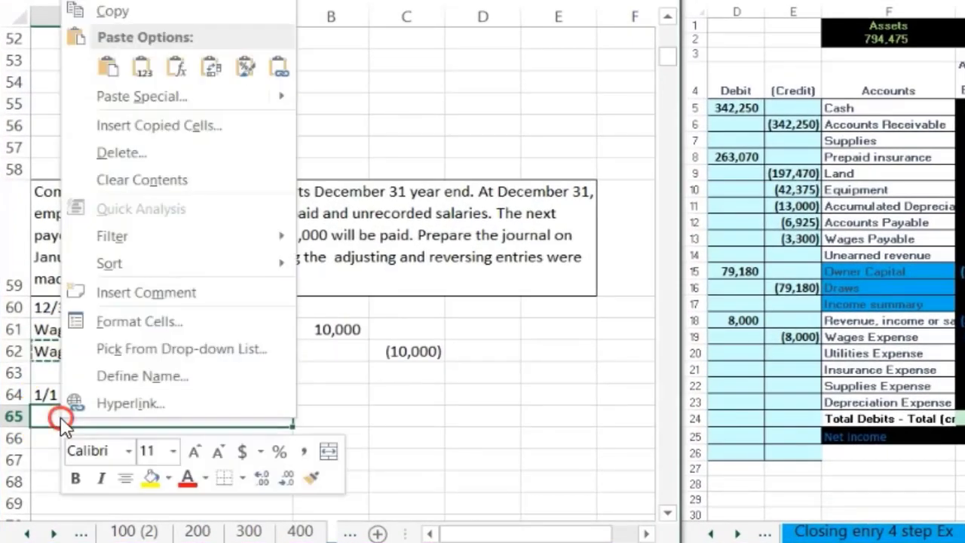
click(143, 68)
Copy the Wages Expense account name from A61 and paste it as values into A66
click(91, 329)
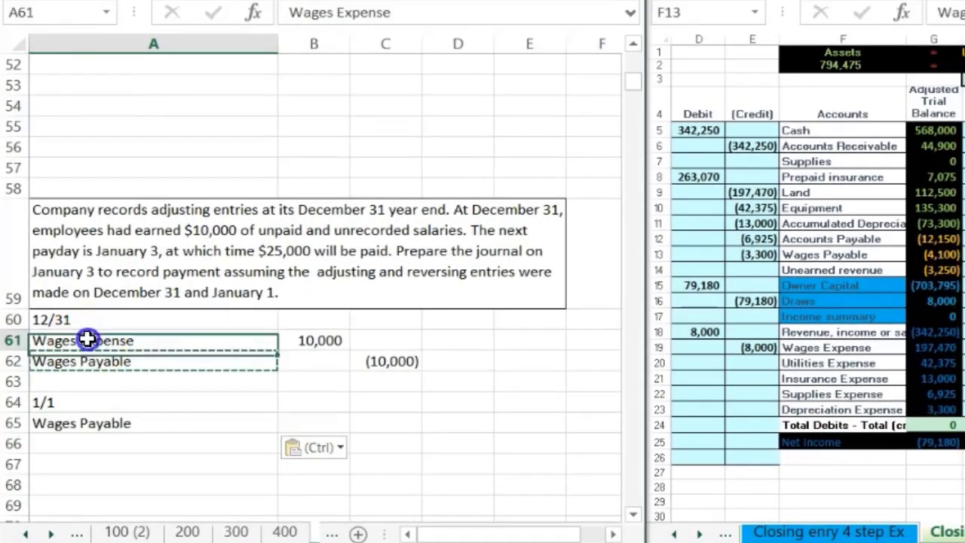
right_click(91, 330)
click(121, 21)
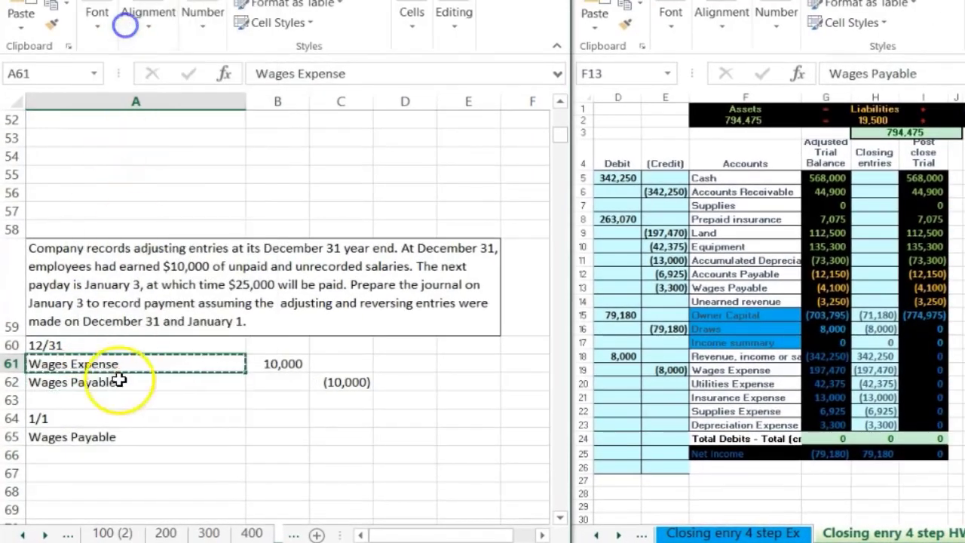
right_click(80, 463)
click(146, 163)
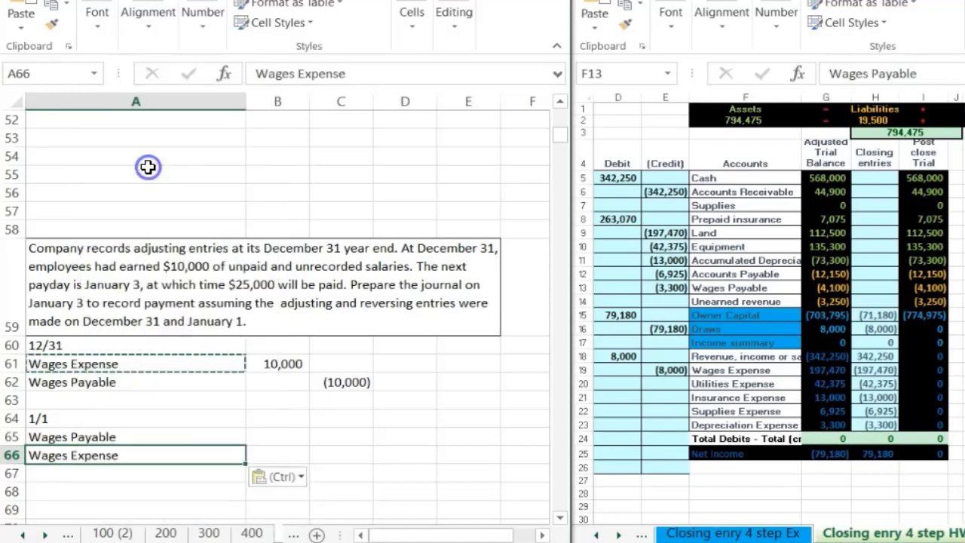
Enter a debit of 10,000 in B65 and a credit in C66 with the formula -B65
click(280, 433)
text(10)
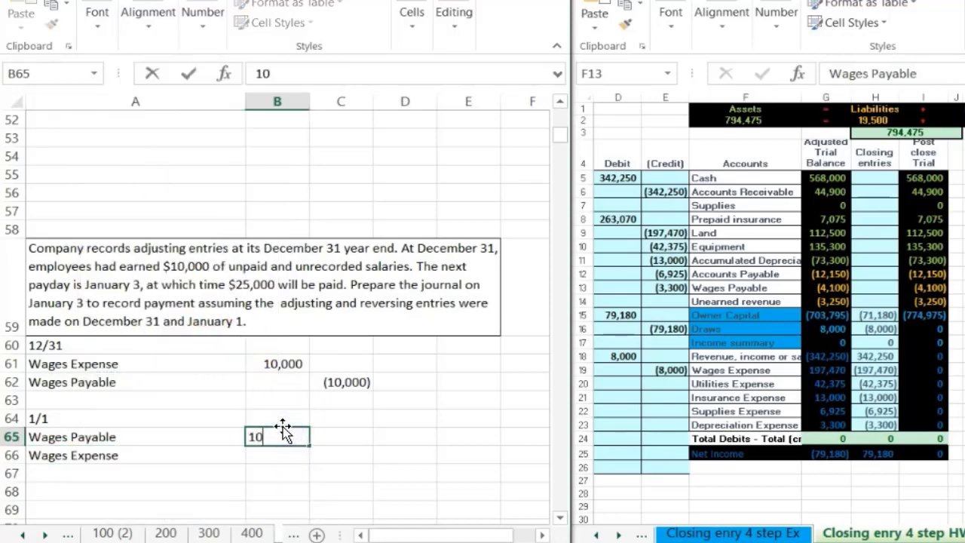
text(,000)
key(Return)
key(Right)
text(-)
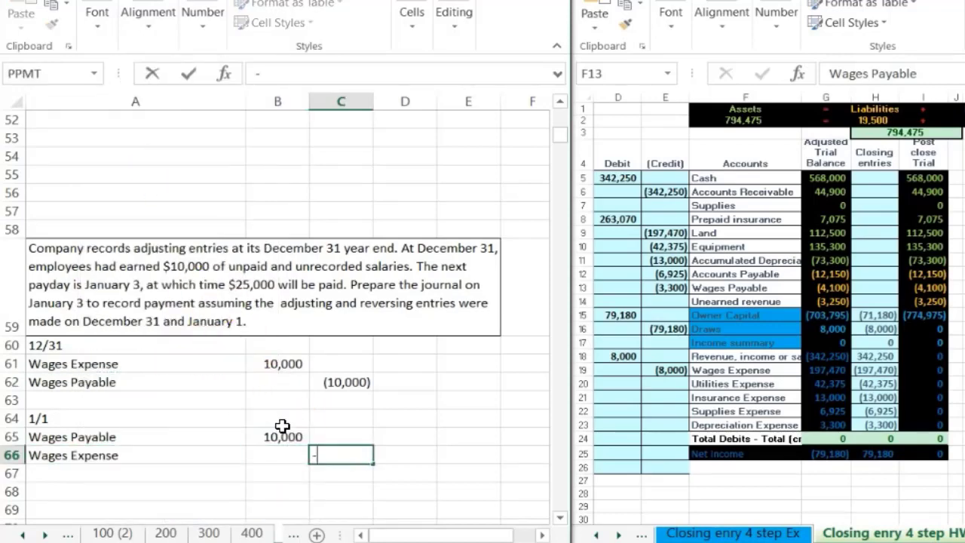
key(Left)
key(Up)
key(Return)
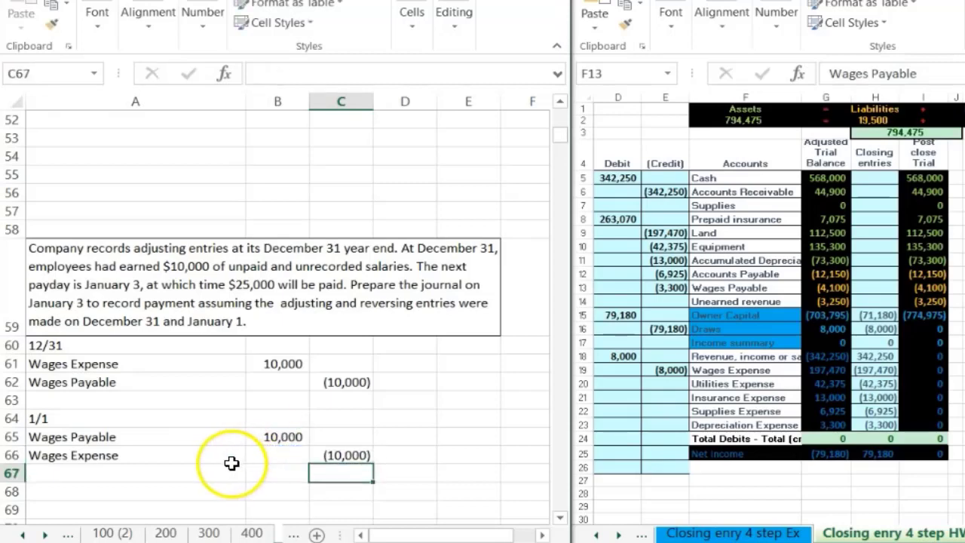
Label the salary payment entry with the date 1/3 as text in A68
drag(231, 458, 334, 454)
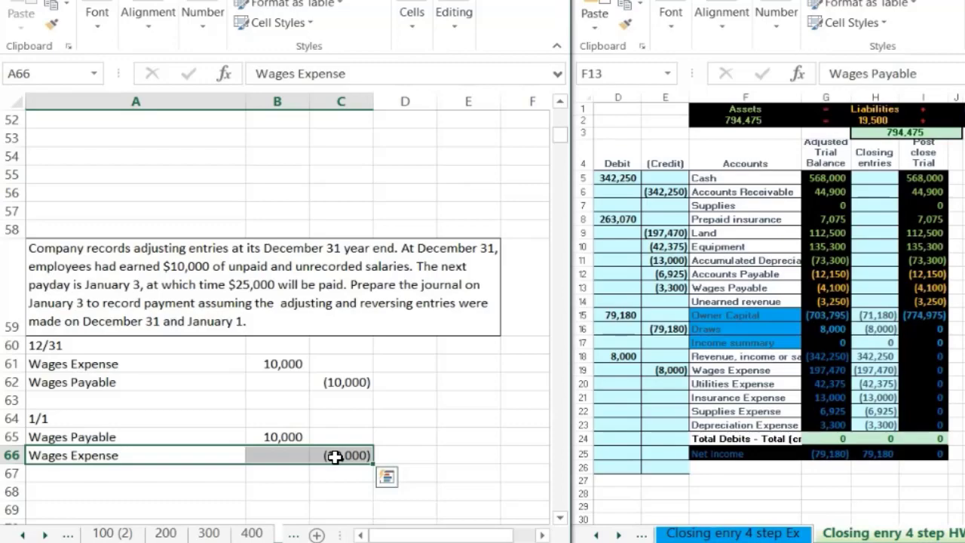
scroll(339, 455, down, 1)
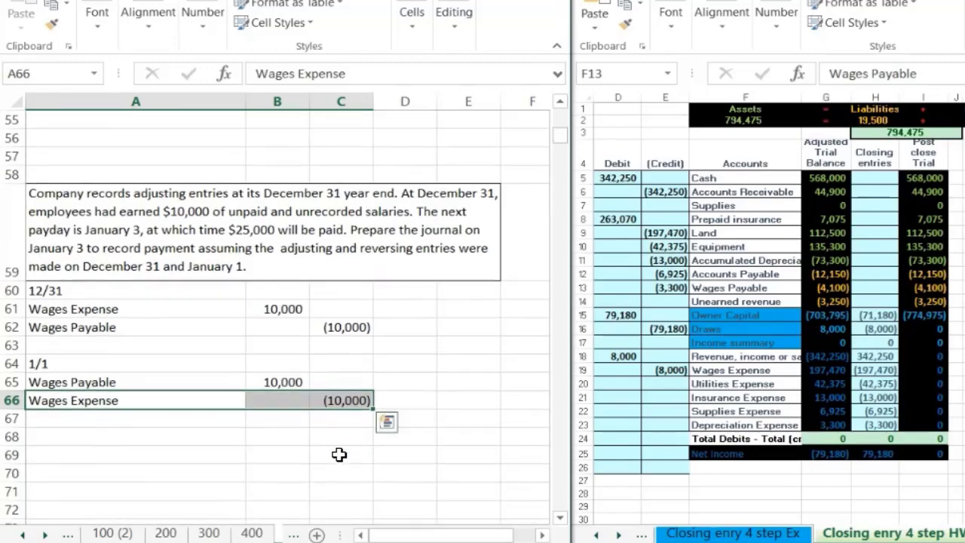
click(88, 437)
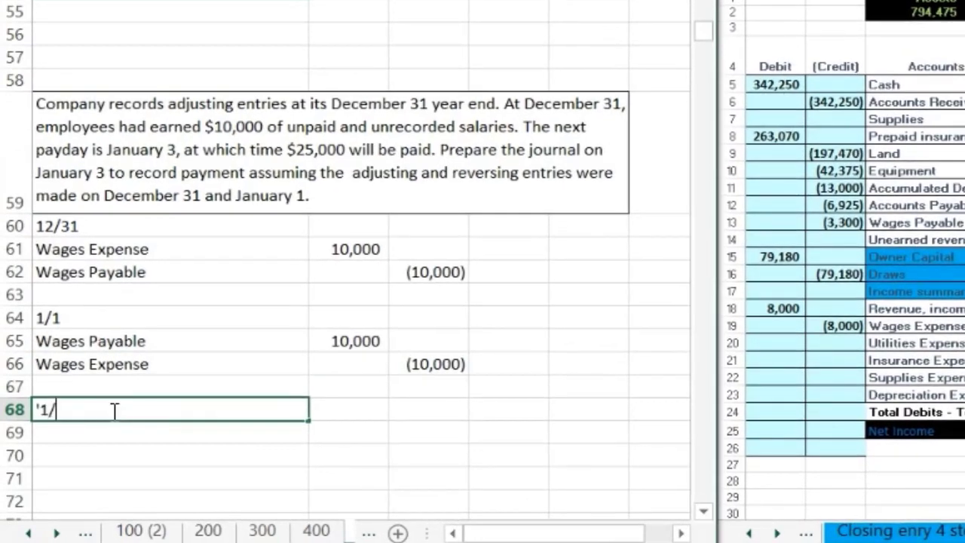
text('1/3)
key(Return)
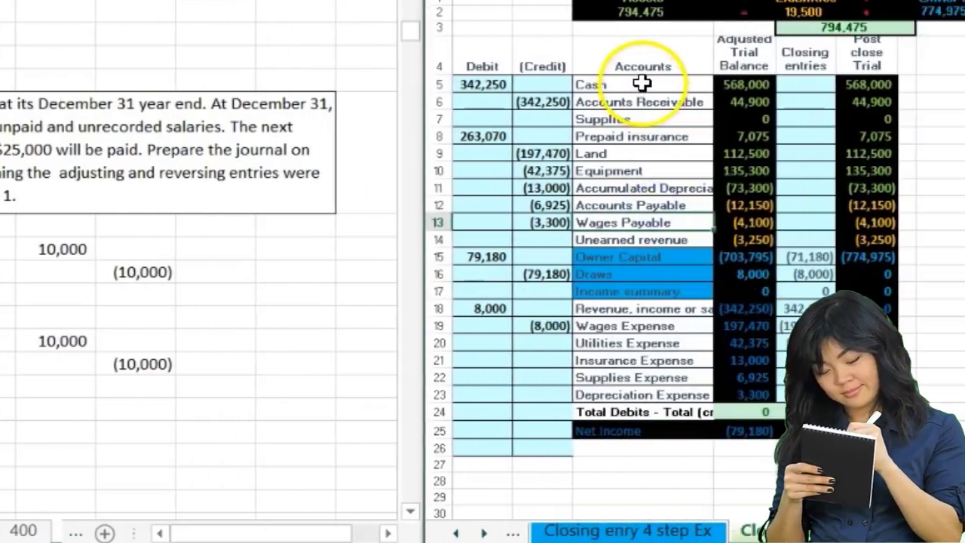
Copy the Cash account name from the trial balance and paste it as values into A70
right_click(937, 86)
click(502, 128)
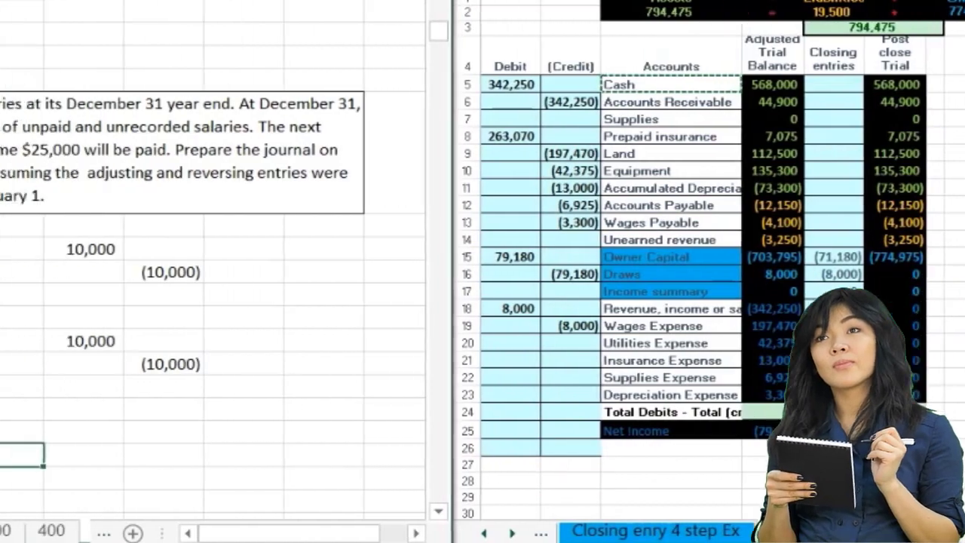
right_click(86, 453)
click(142, 89)
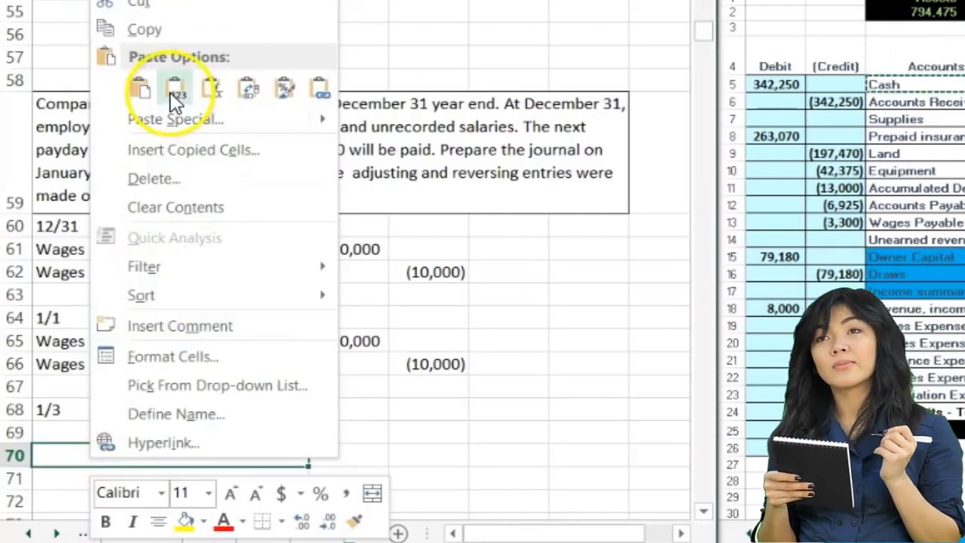
Enter a Cash credit of -25000 in C70 for the January 3 payment
click(431, 457)
text(-)
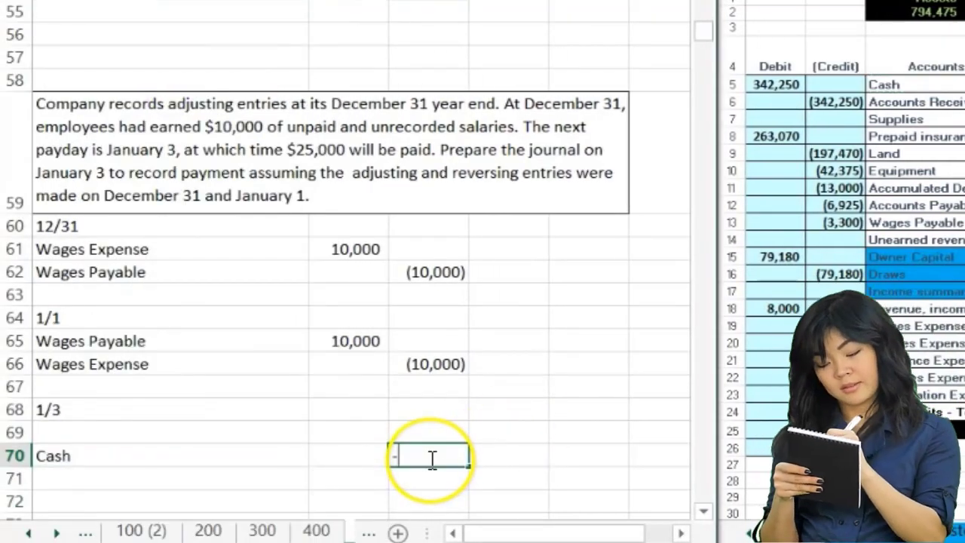
text(25000)
key(Return)
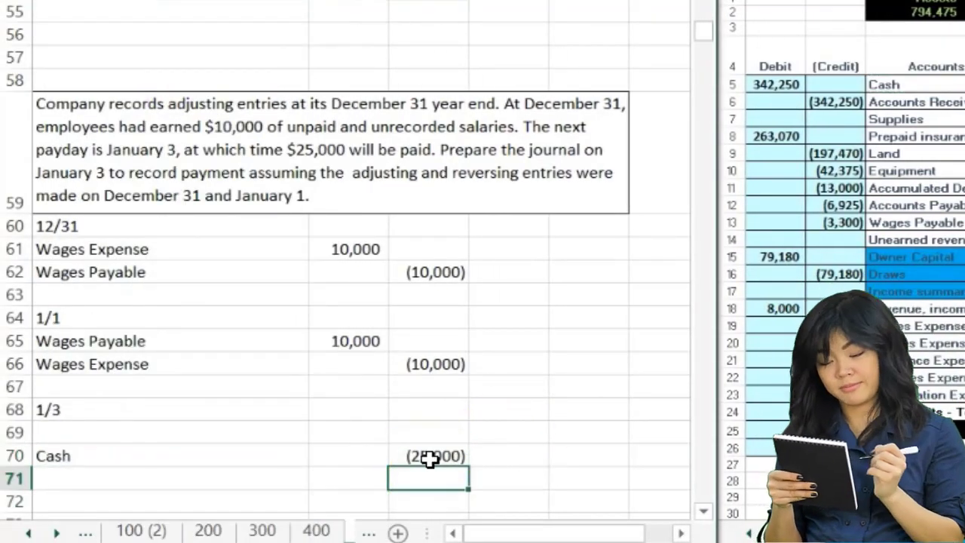
Copy the Wages Expense account name from the trial balance and paste it as values into A69
click(358, 432)
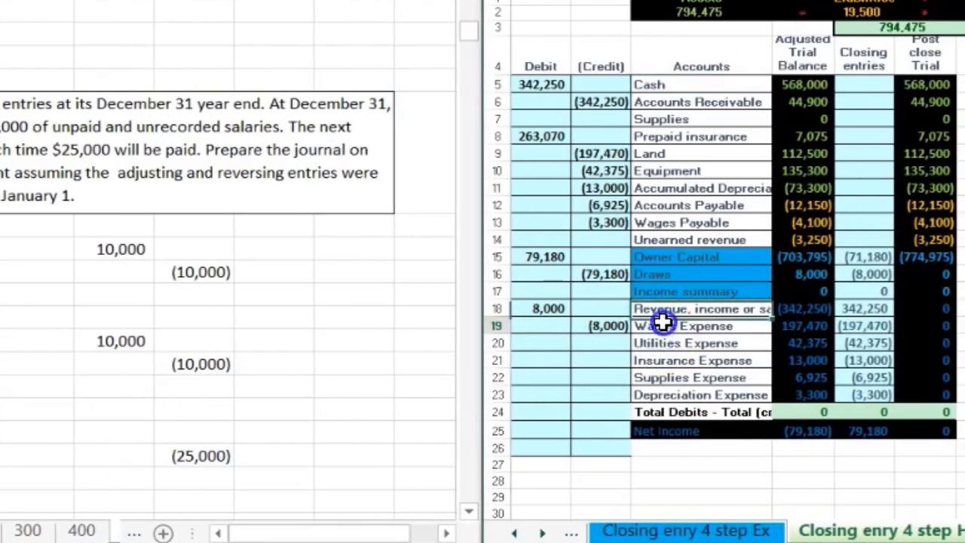
right_click(901, 326)
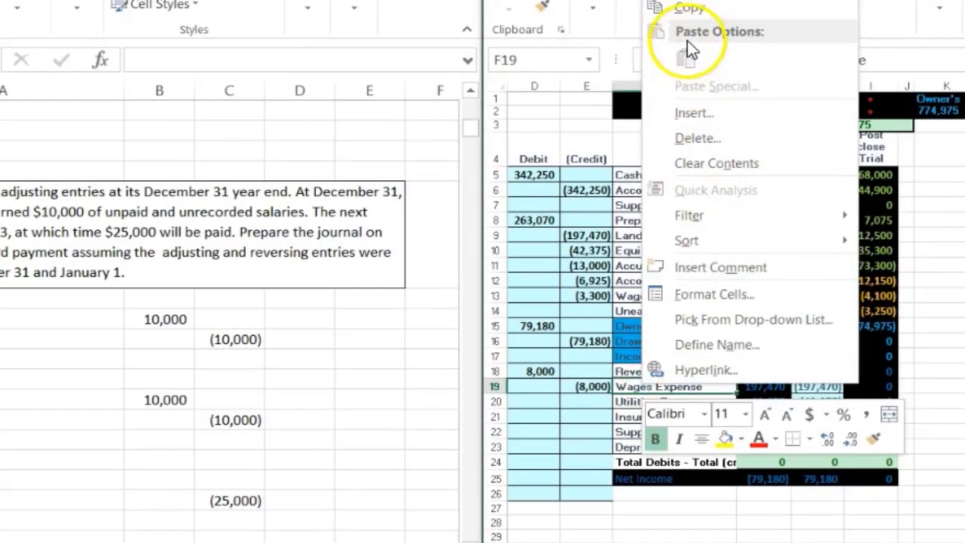
click(689, 8)
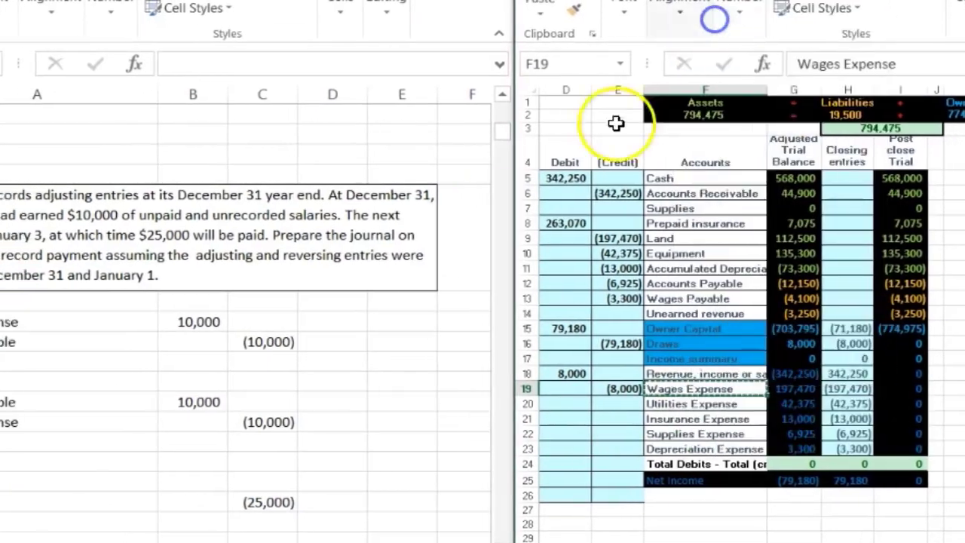
right_click(76, 481)
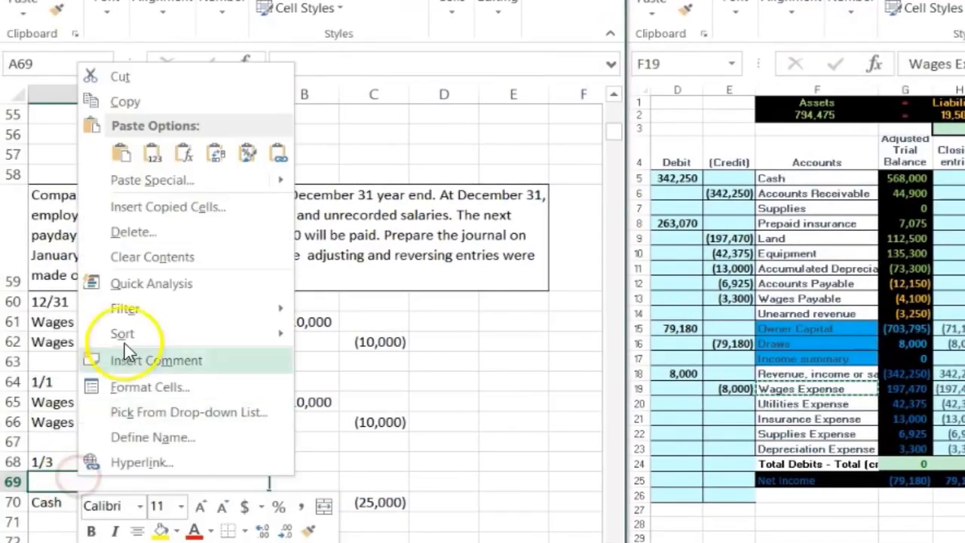
click(152, 153)
Enter a Wages Expense debit of 25,000 in B69 for the January 3 payment
click(309, 482)
text(2)
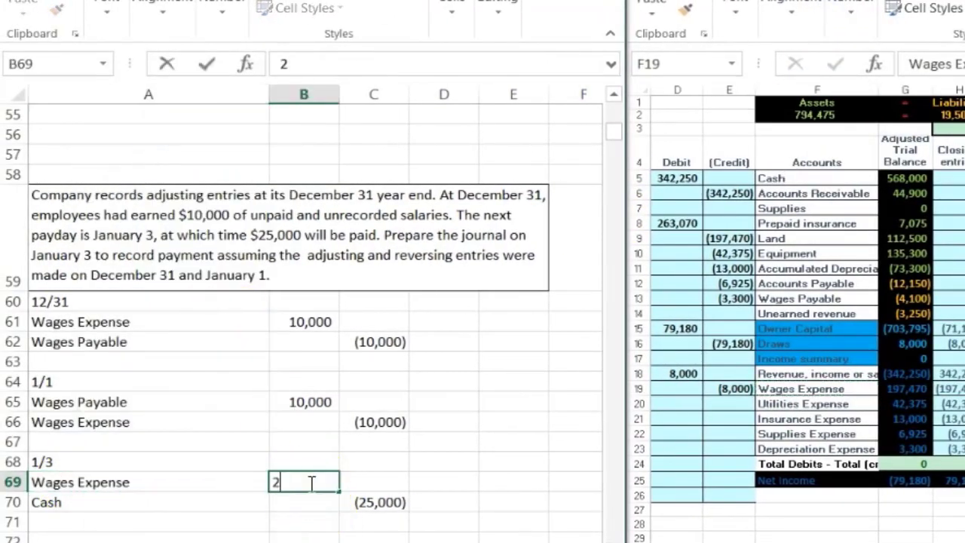
text(5,000)
key(Return)
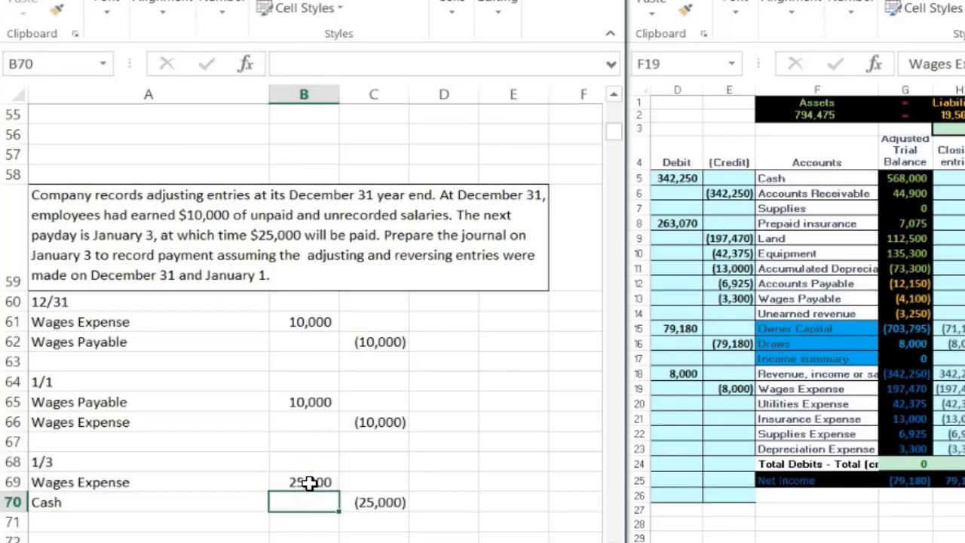
Review the reversing credit and payment debit to Wages Expense in rows 66 to 69 for their combined effect
click(304, 426)
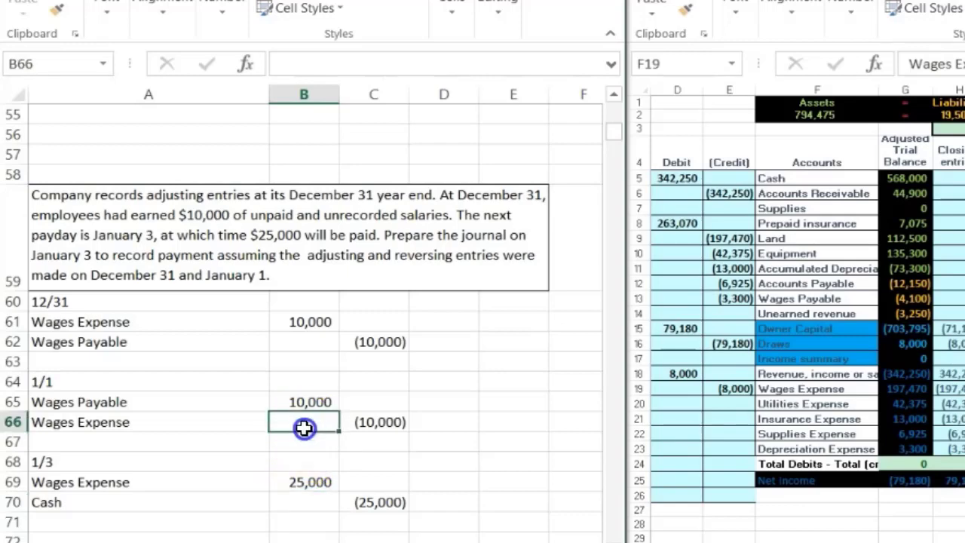
drag(303, 427, 410, 484)
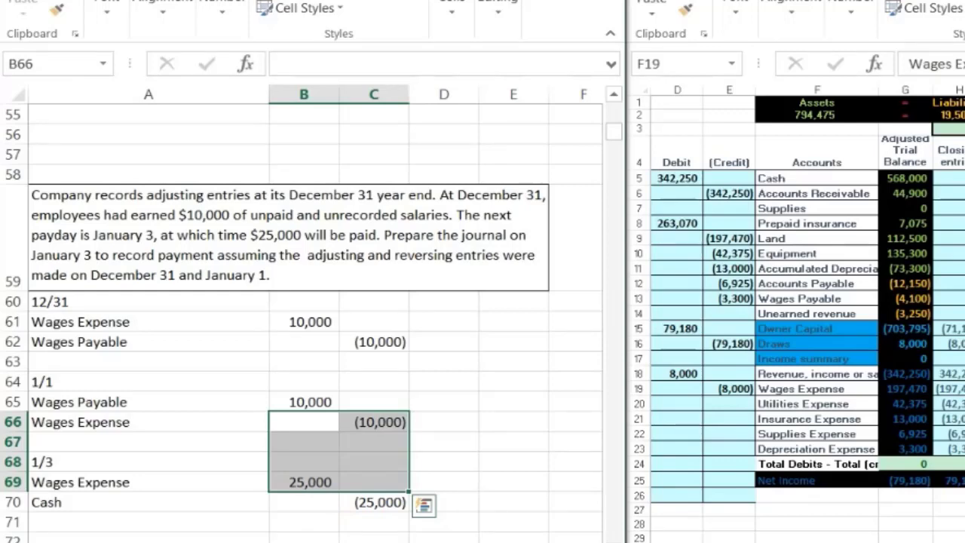
drag(198, 419, 364, 421)
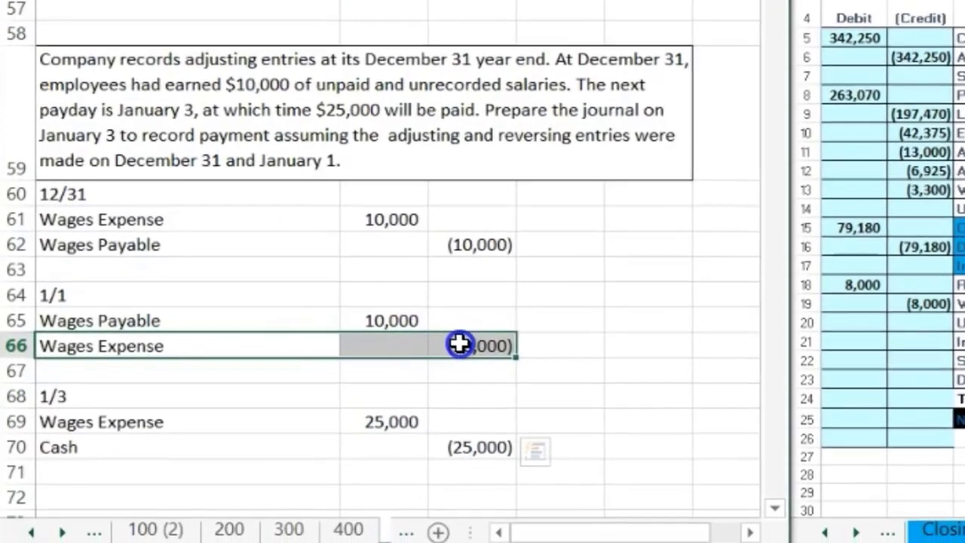
drag(459, 344, 459, 344)
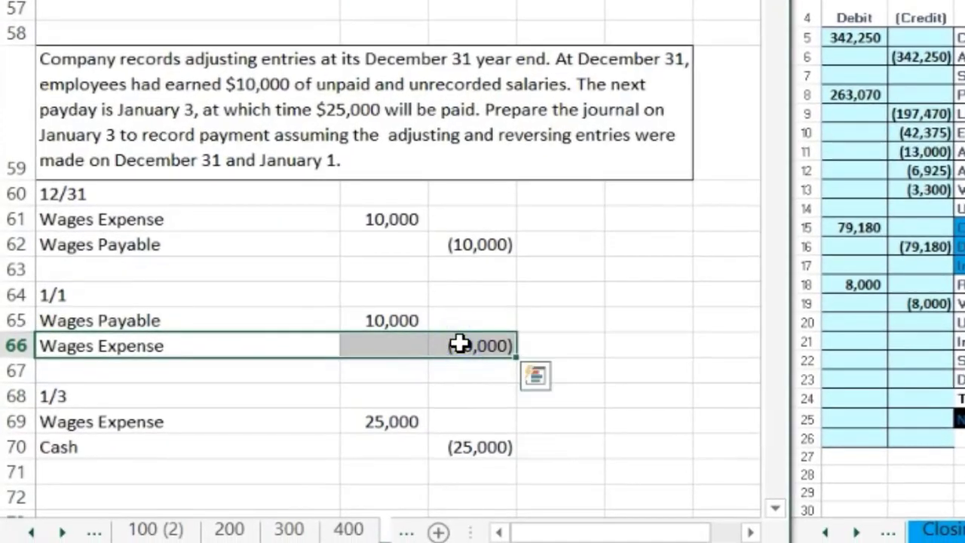
drag(381, 344, 450, 413)
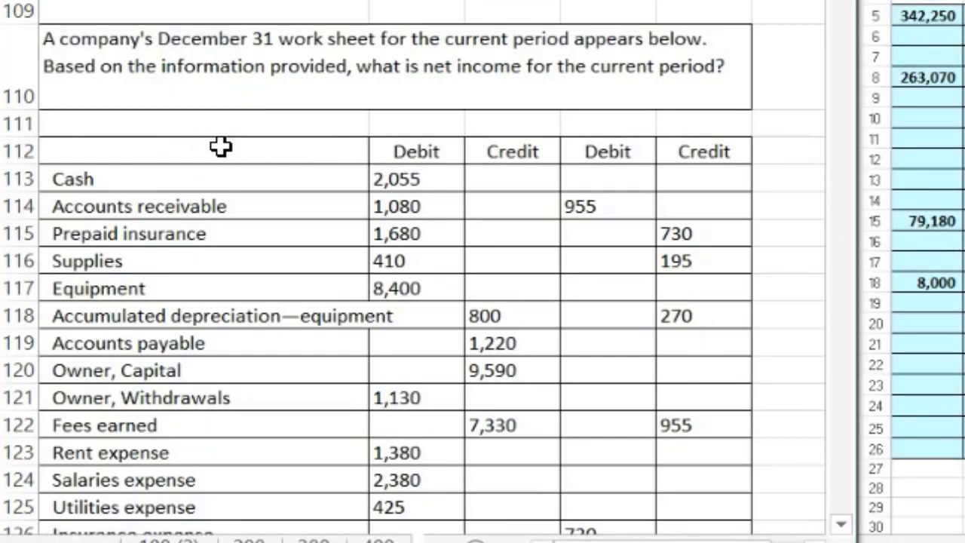
Fill the work sheet's revenue, expense and totals rows, B122:E129, with green
scroll(220, 146, down, 2)
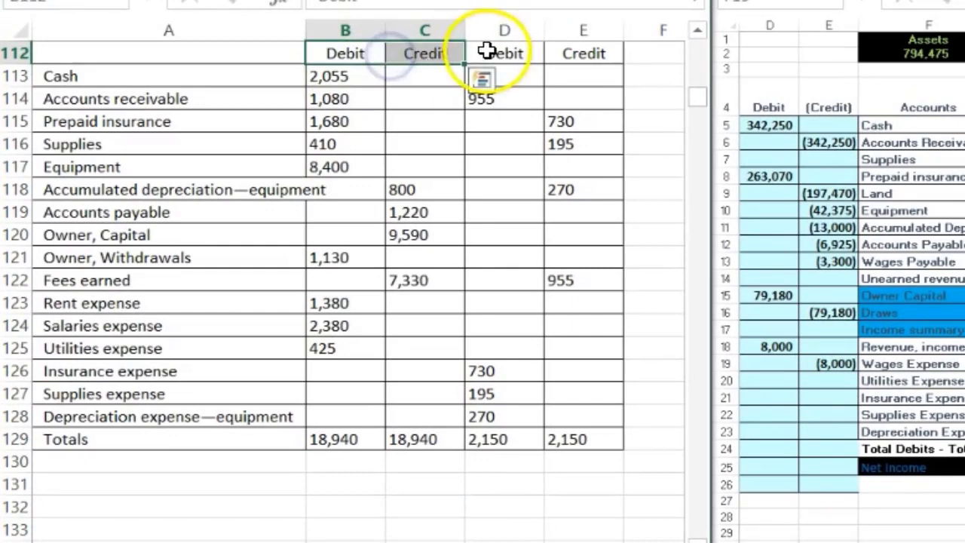
drag(491, 56, 564, 55)
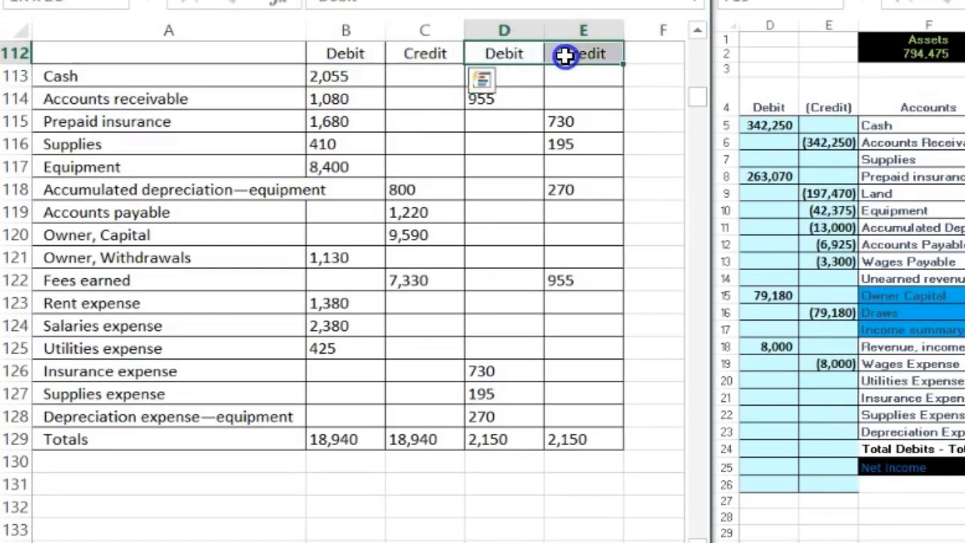
click(664, 56)
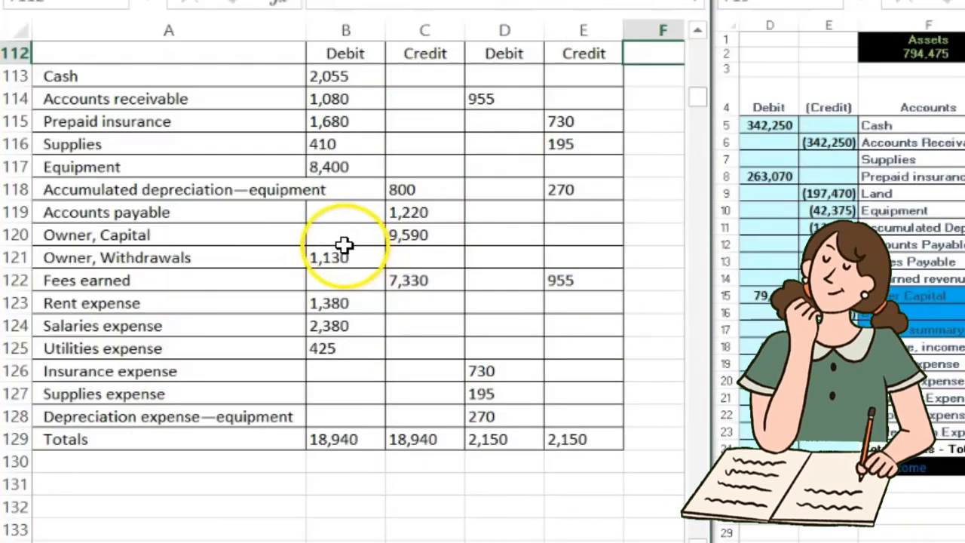
drag(341, 279, 562, 439)
right_click(562, 439)
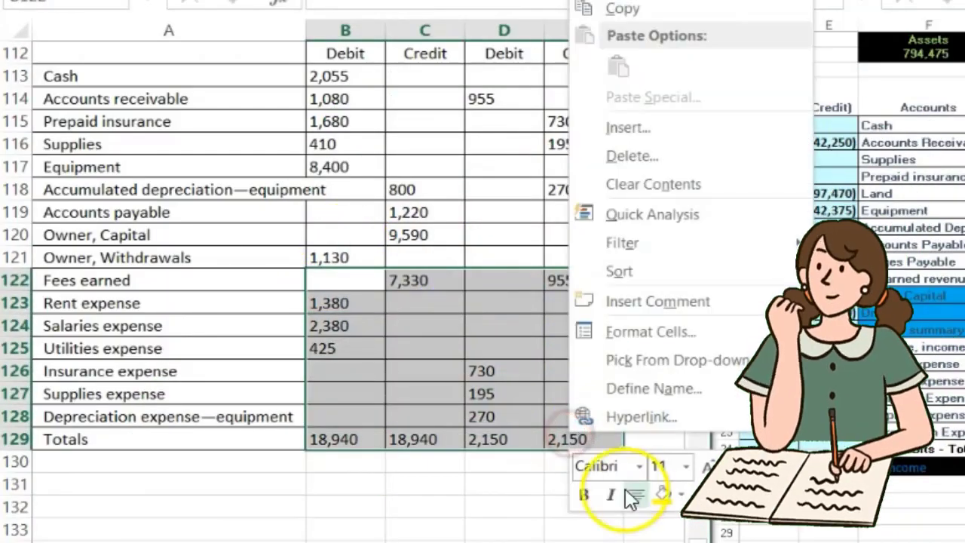
click(681, 494)
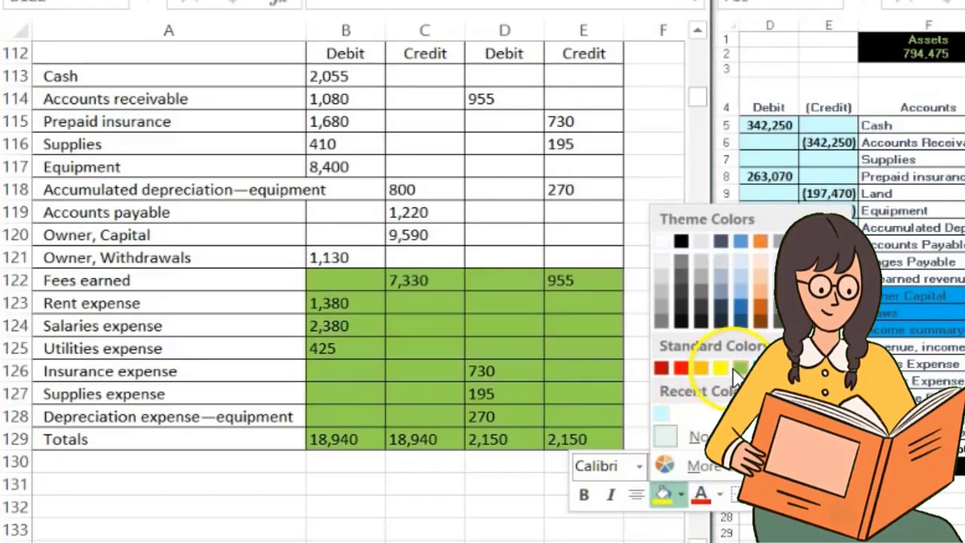
click(728, 367)
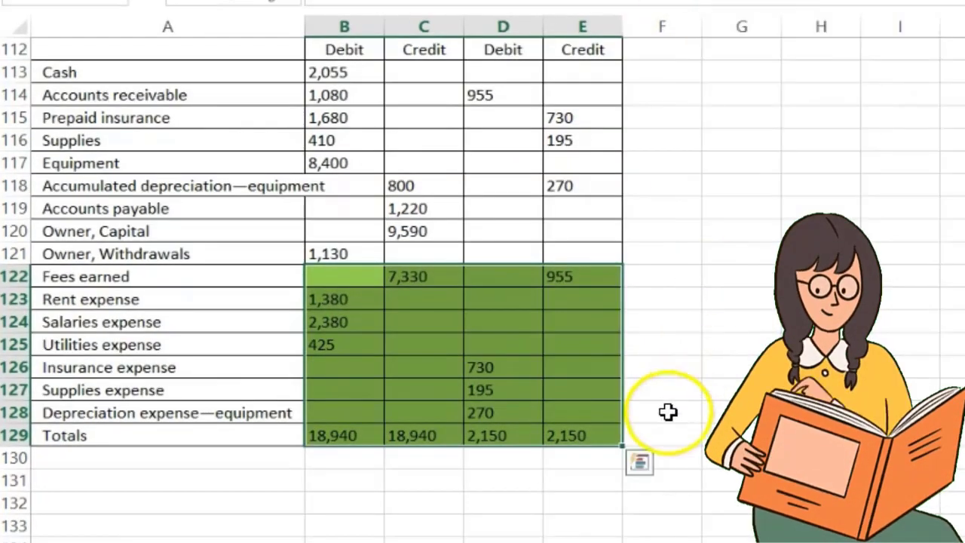
click(472, 499)
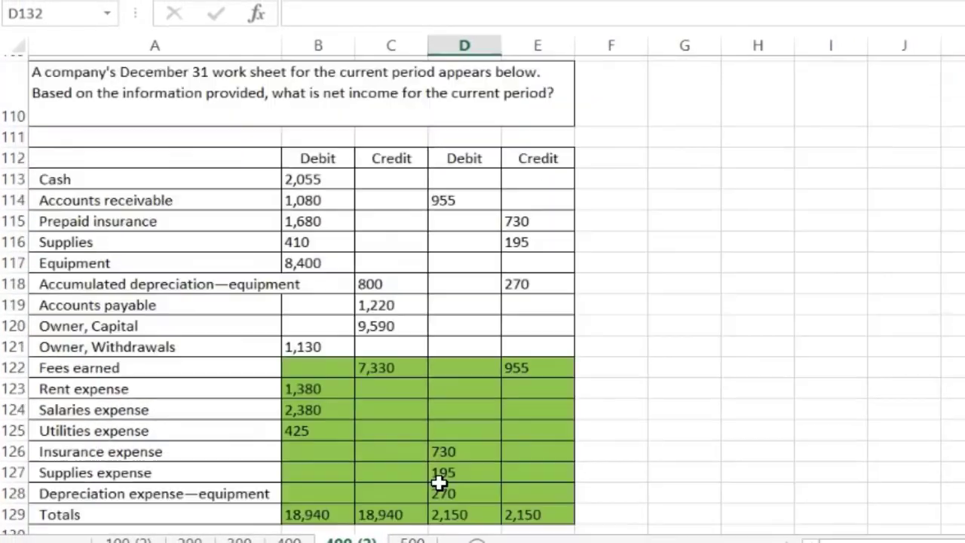
Try to total the two Fees earned credits in G122 with the formula =C122+E122
scroll(475, 389, up, 1)
click(607, 389)
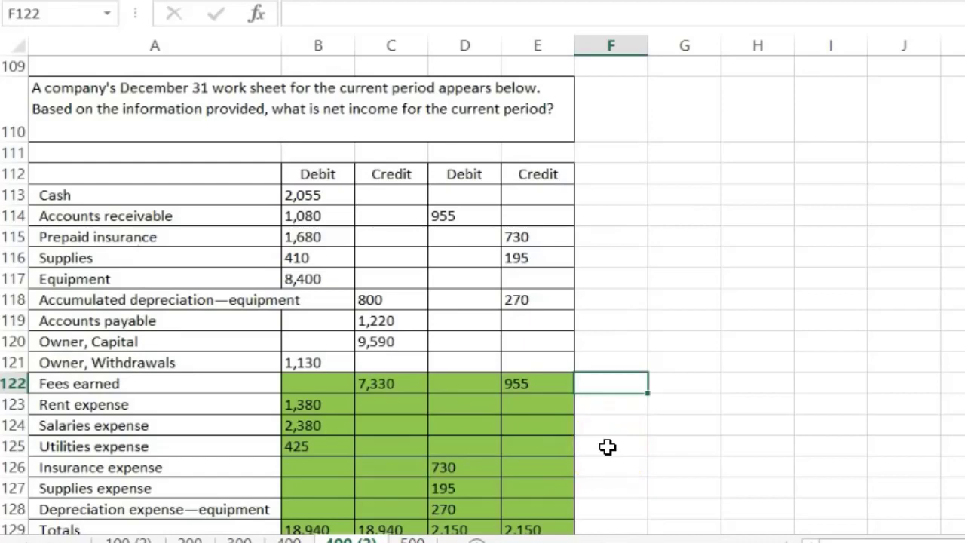
key(Right)
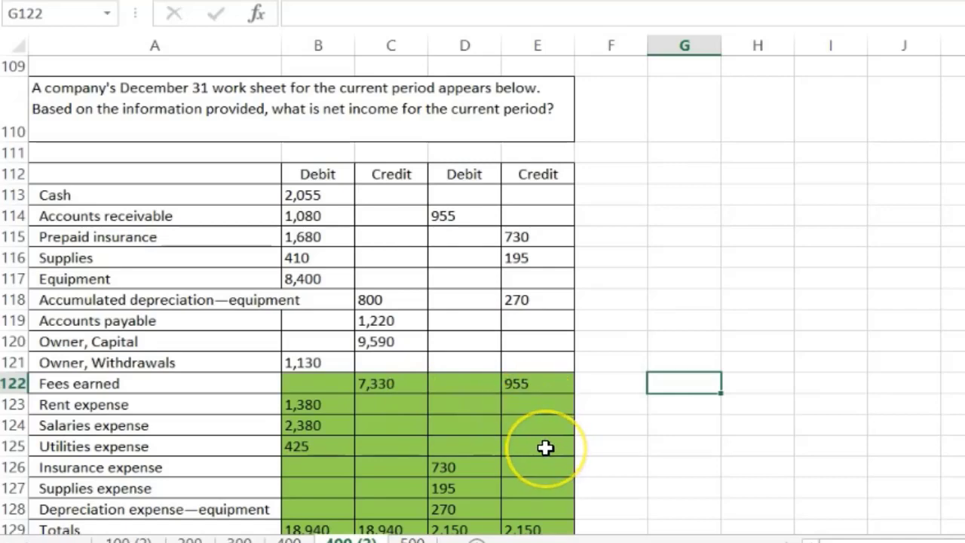
text(=)
key(Left)
key(Left)
key(Left)
key(Left)
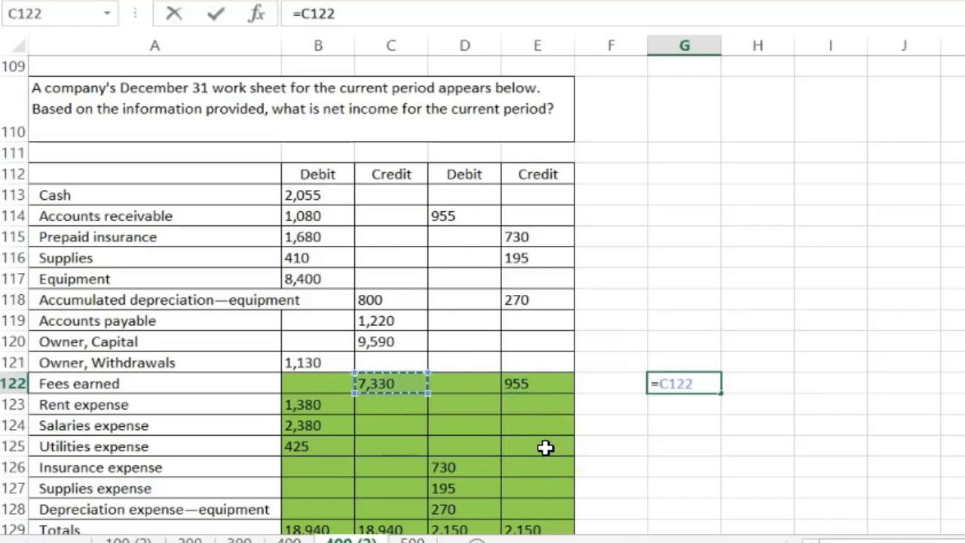
text(+)
key(Left)
key(Left)
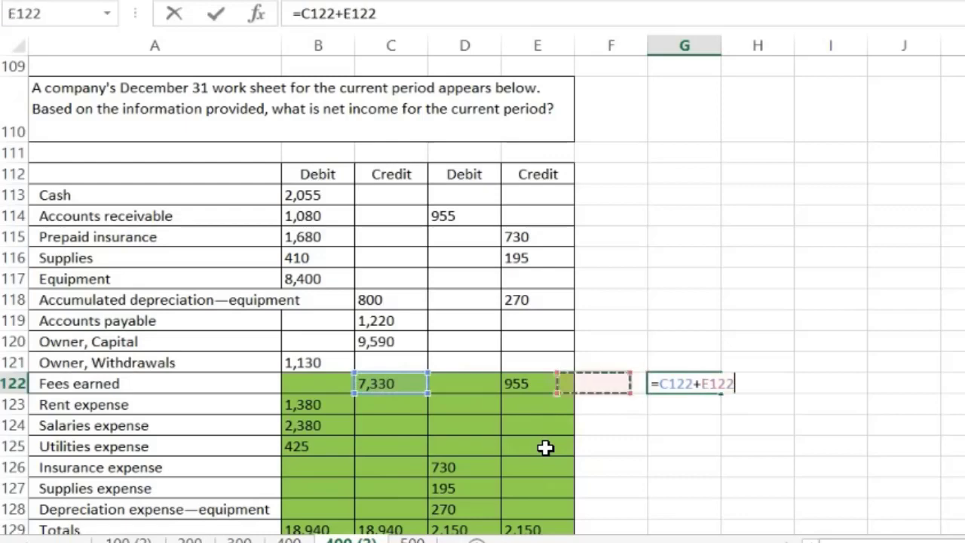
key(Return)
Calculate adjusted Fees earned in G122 with the formula =7330+955
key(Up)
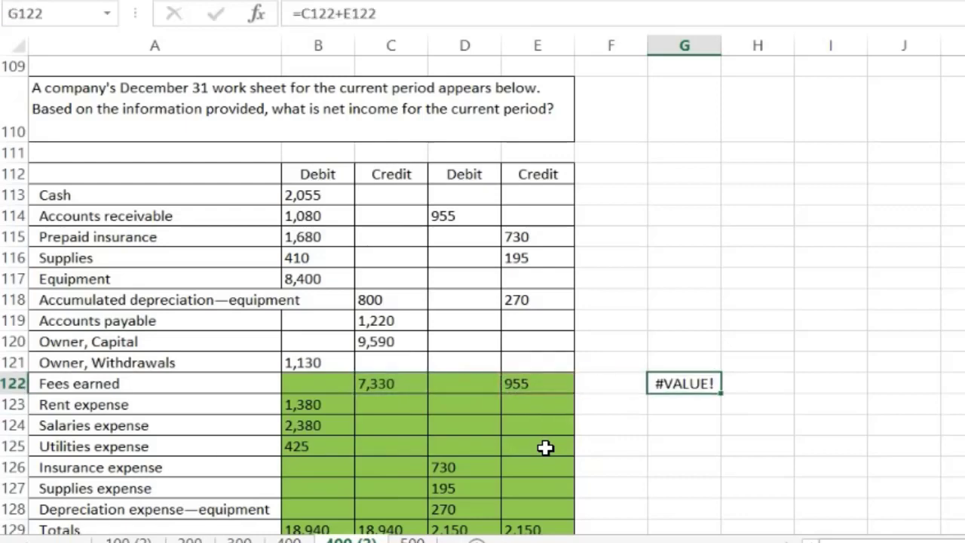
text(=7330+955)
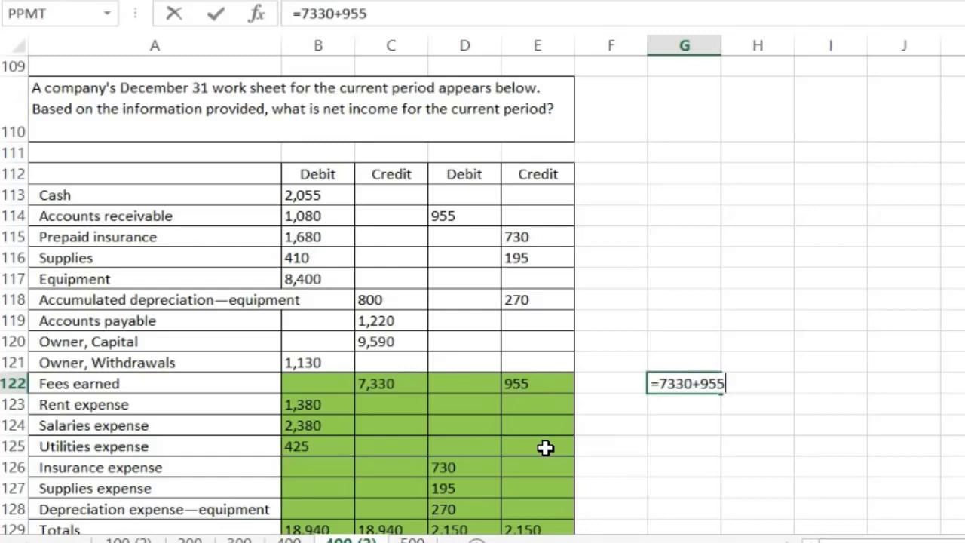
key(Return)
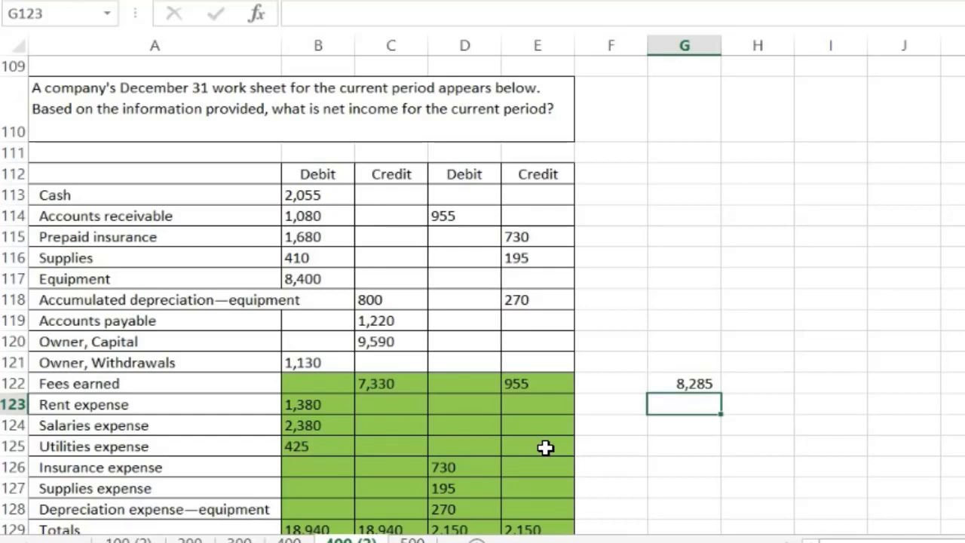
Enter the rent, salaries and utilities expense amounts of 1380, 2380 and 425 in F123 to F125
key(Down)
key(Left)
key(Up)
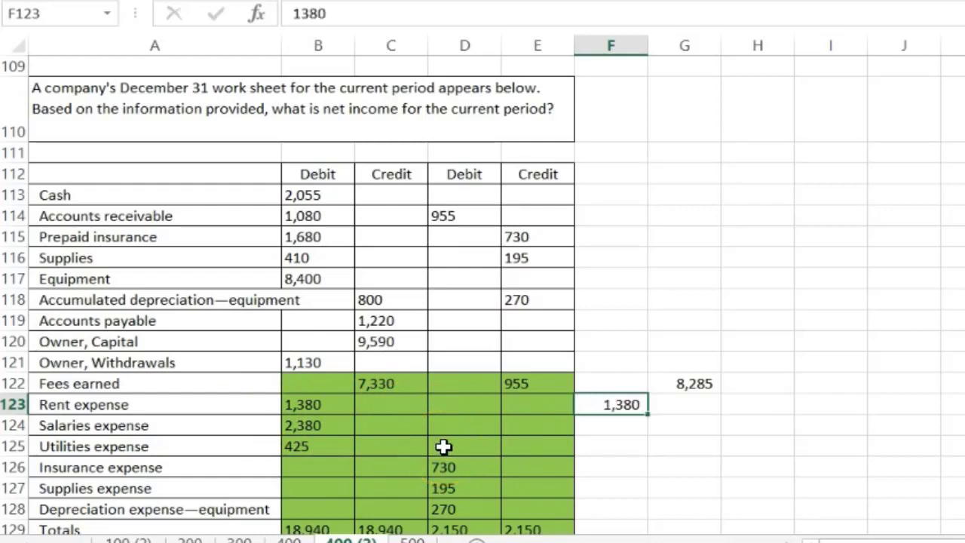
key(Down)
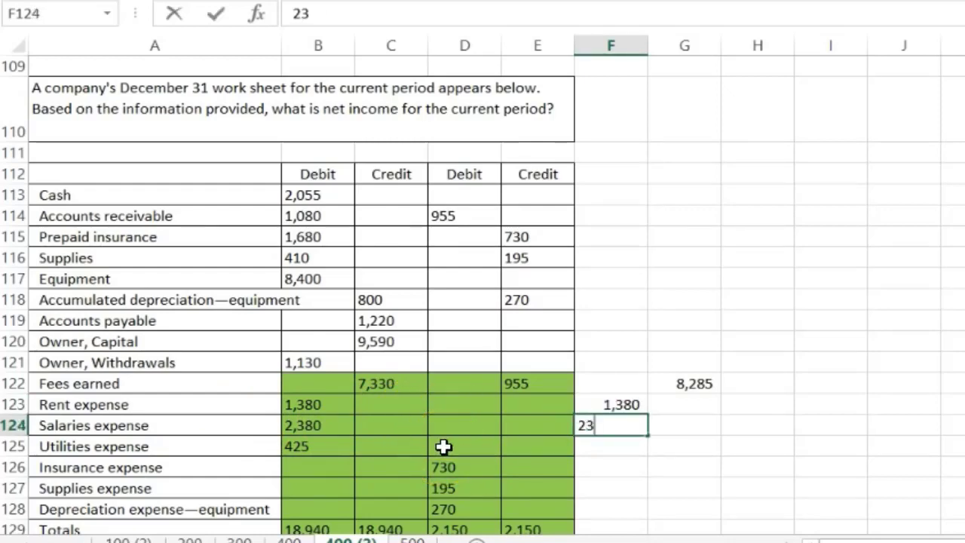
key(Return)
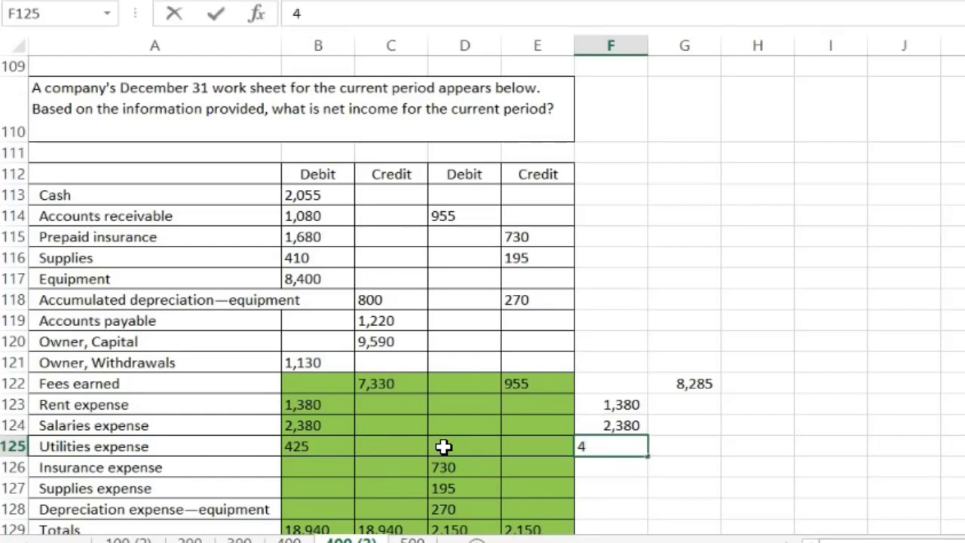
text(425)
key(Return)
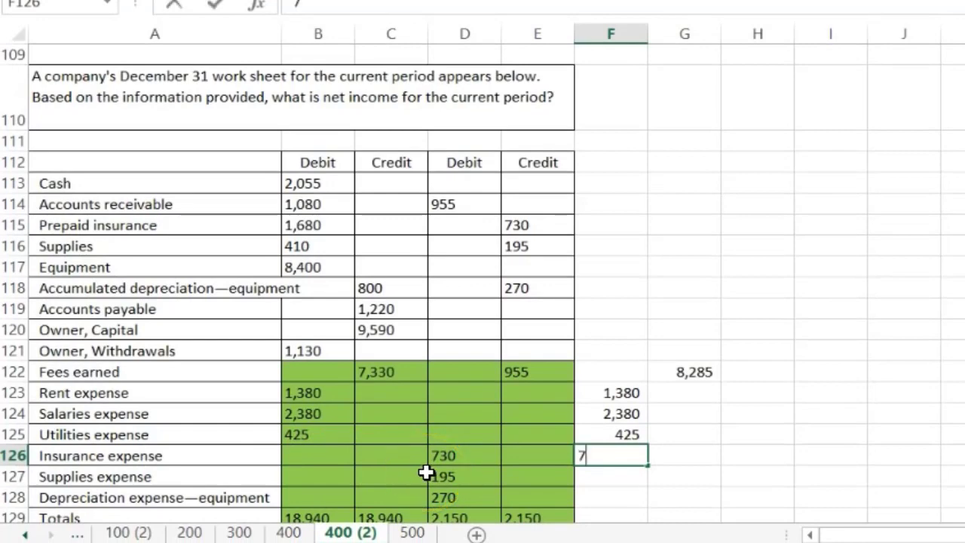
Enter the insurance, supplies and depreciation expense amounts of 730, 195 and 270 in F126 to F128
key(Return)
text(.)
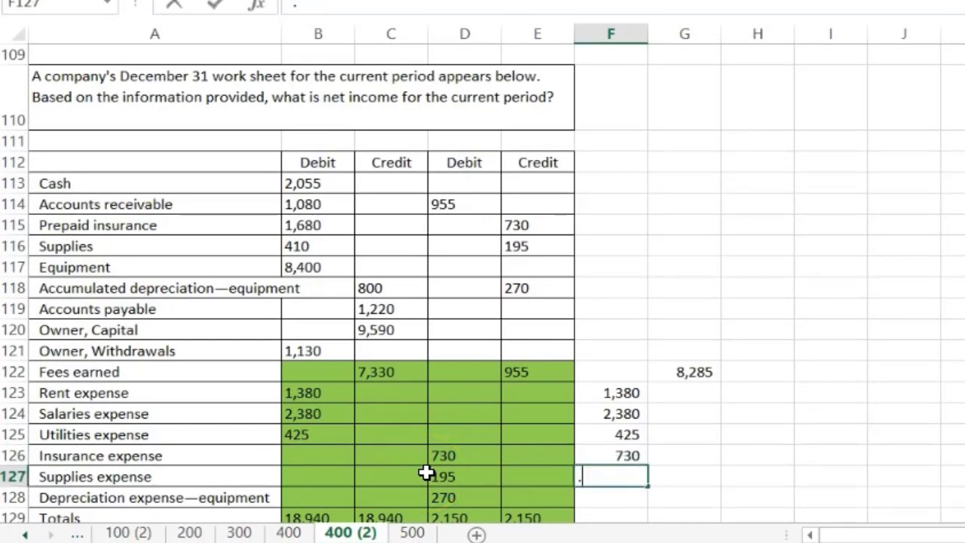
key(Return)
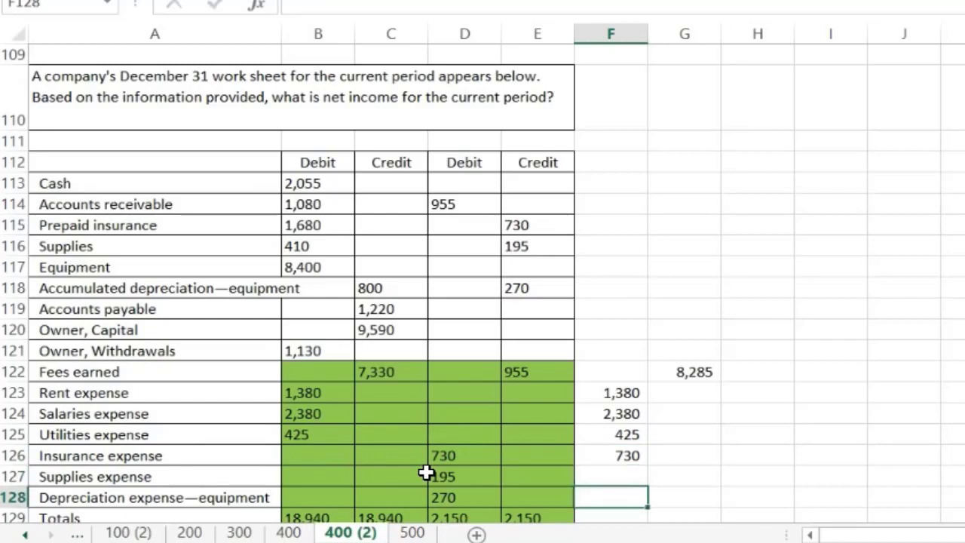
key(Up)
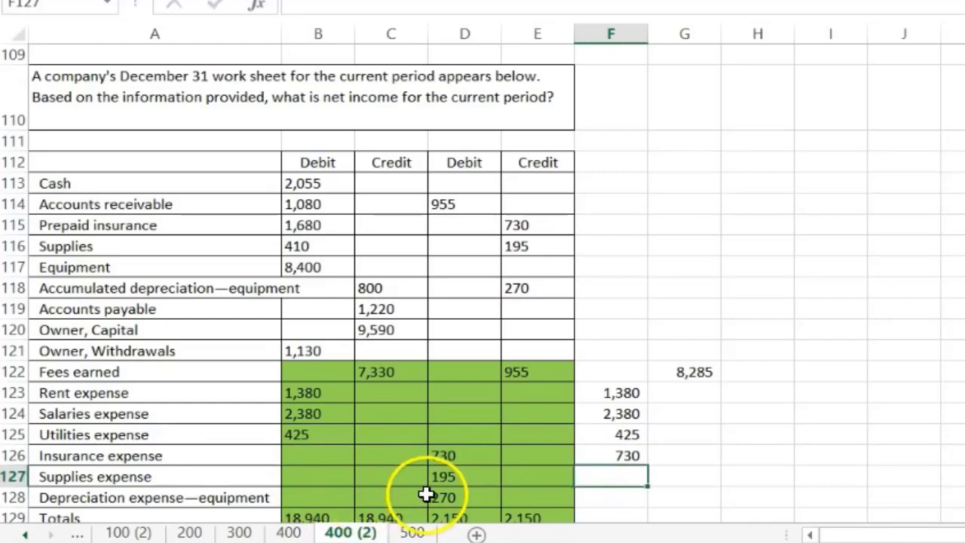
text(195)
key(Return)
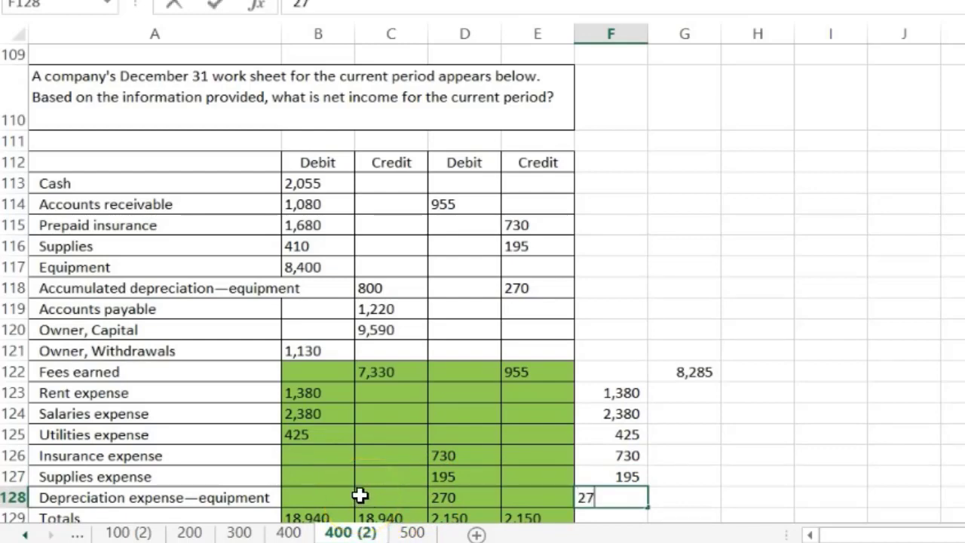
key(Return)
Total the expenses in G129 by summing F123:F128
key(Right)
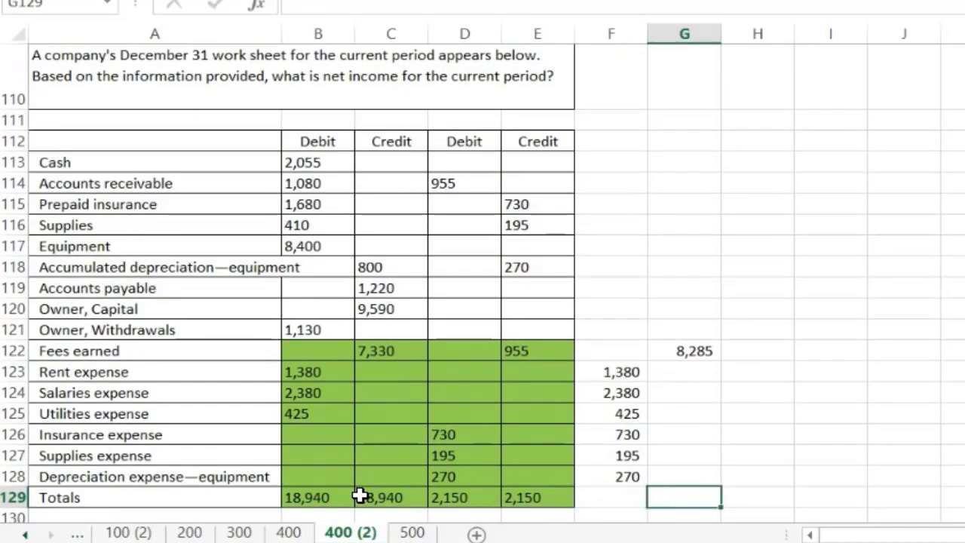
text(=sum()
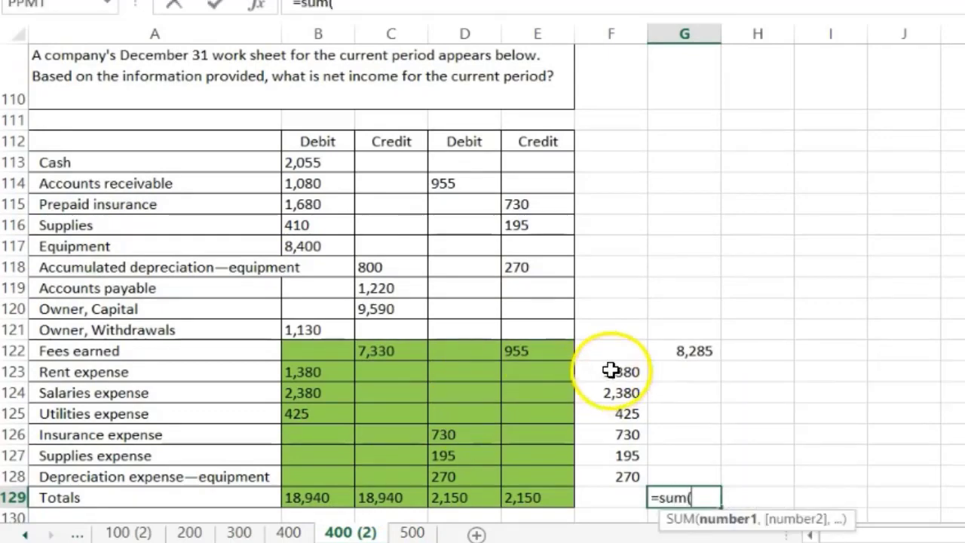
drag(609, 370, 614, 478)
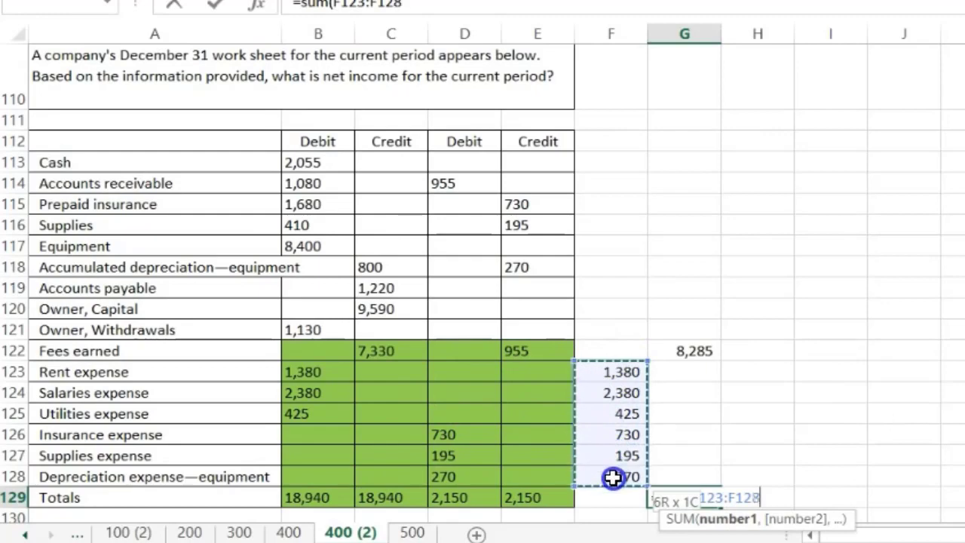
key(Return)
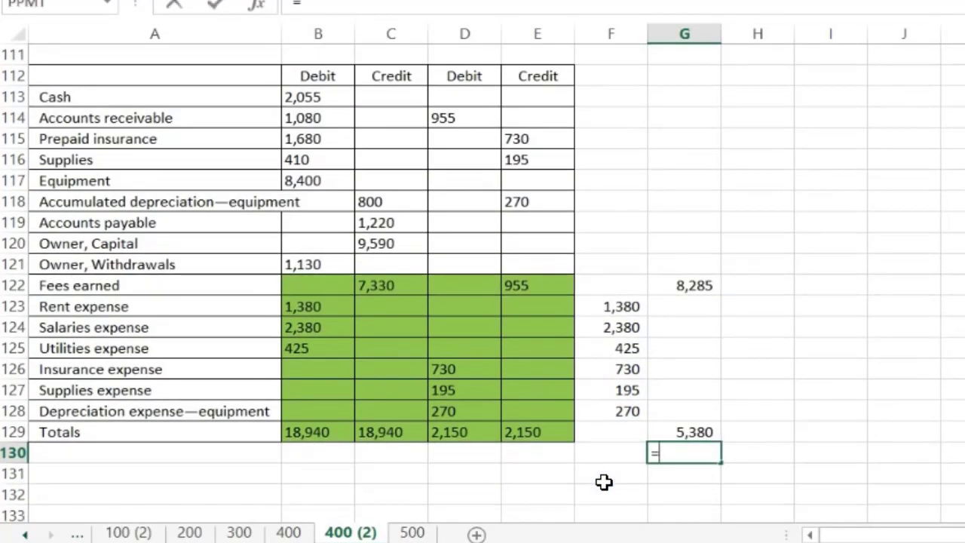
Calculate net income in G130 with the formula =G122-G129
click(674, 284)
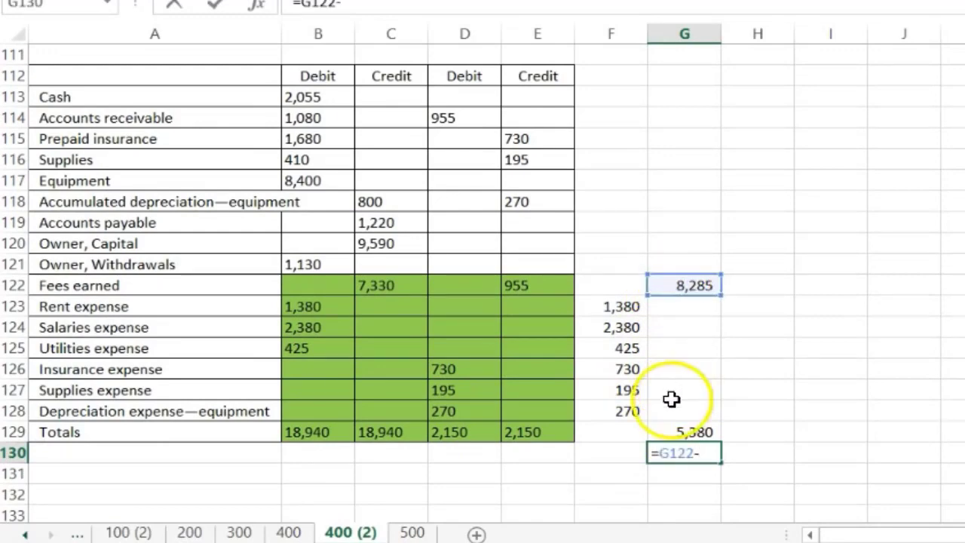
click(678, 432)
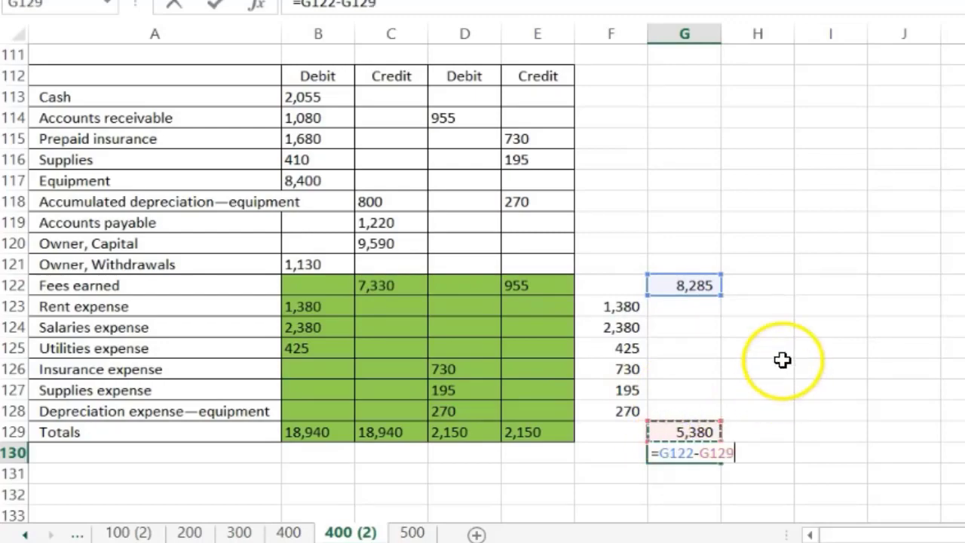
key(Return)
Check the expense total in Calculator by adding 1380, 2380, 425, 730, 195 and 270
key(XF86Calculator)
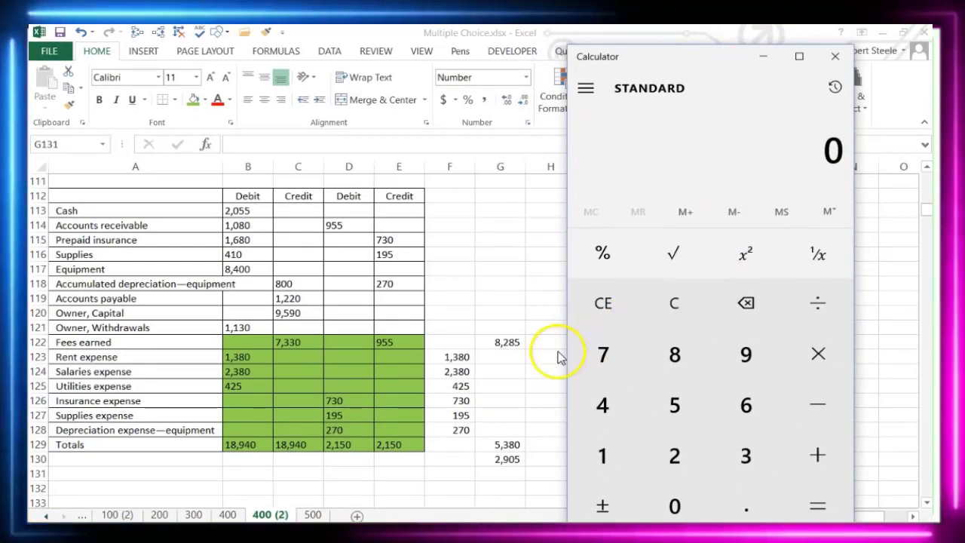
text(138)
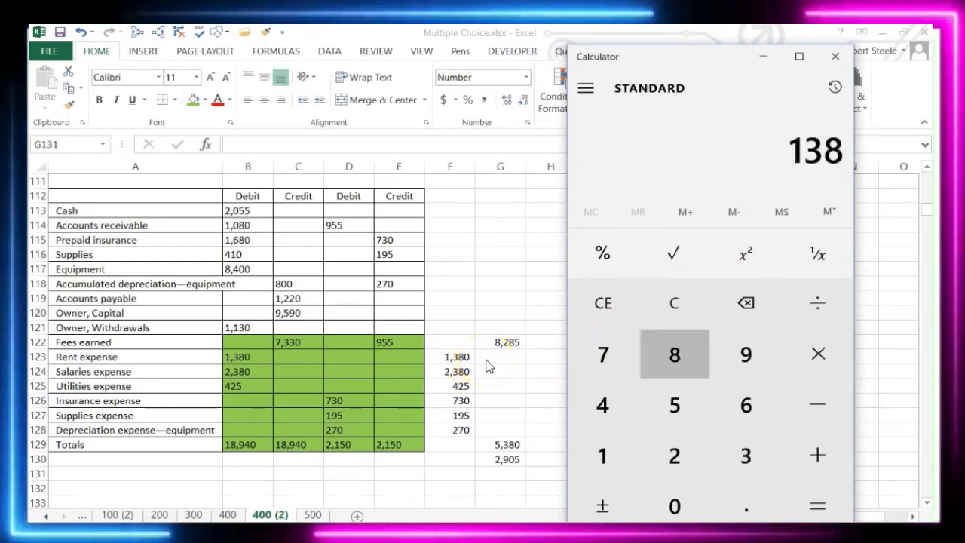
text(0+2380+425+730)
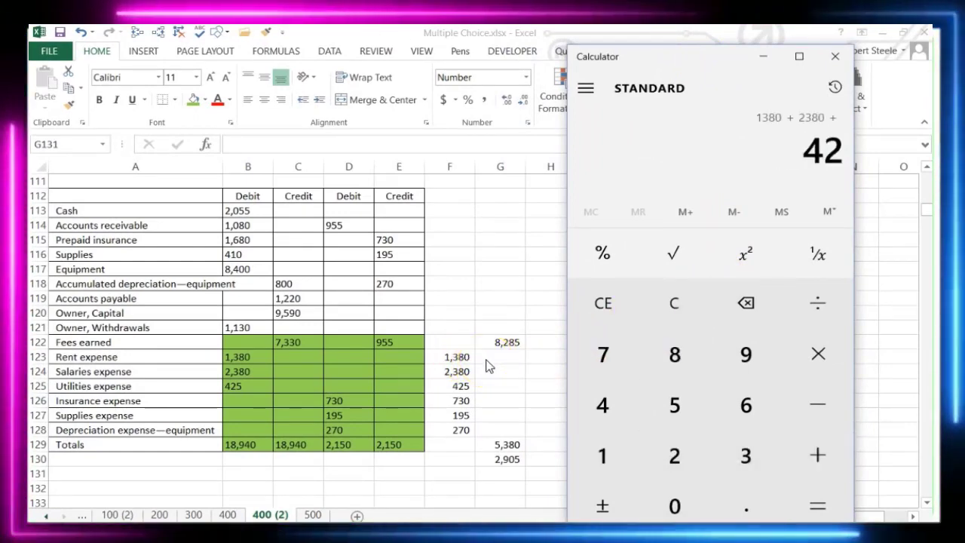
text(+195+270)
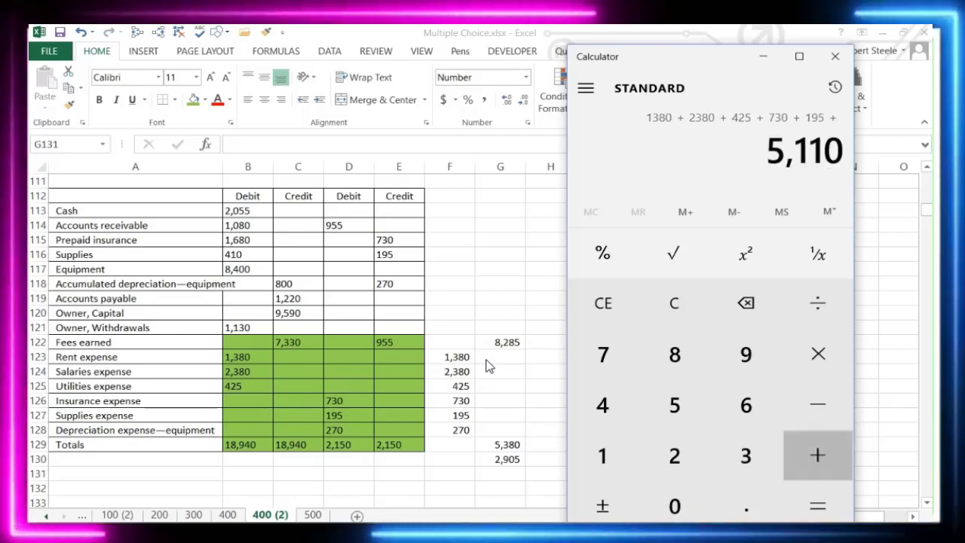
key(Return)
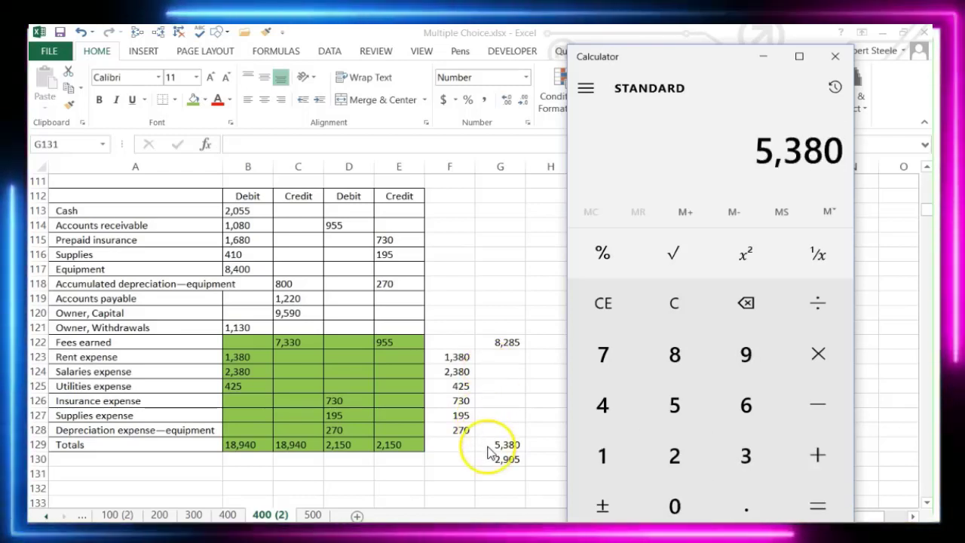
Check net income in Calculator by subtracting 5380 from 8285
click(664, 316)
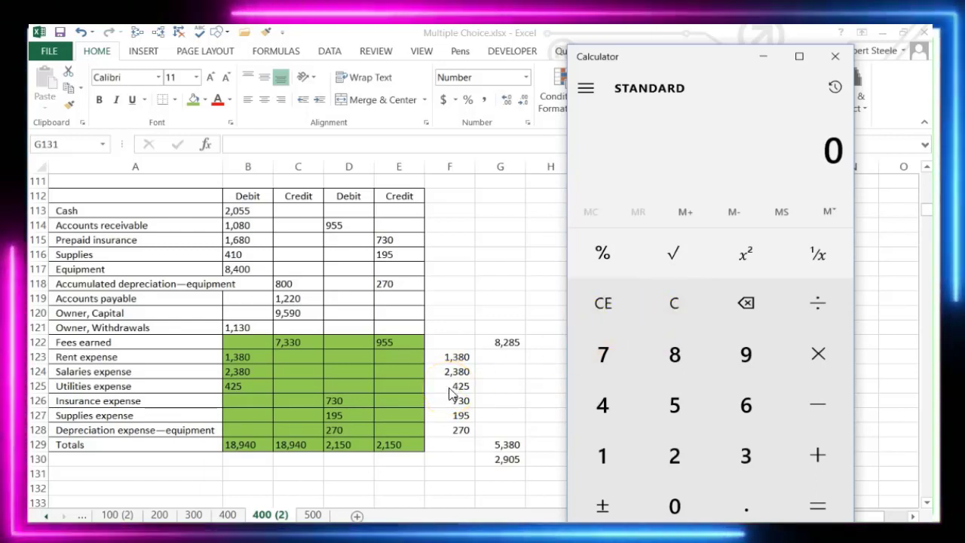
text(8285-)
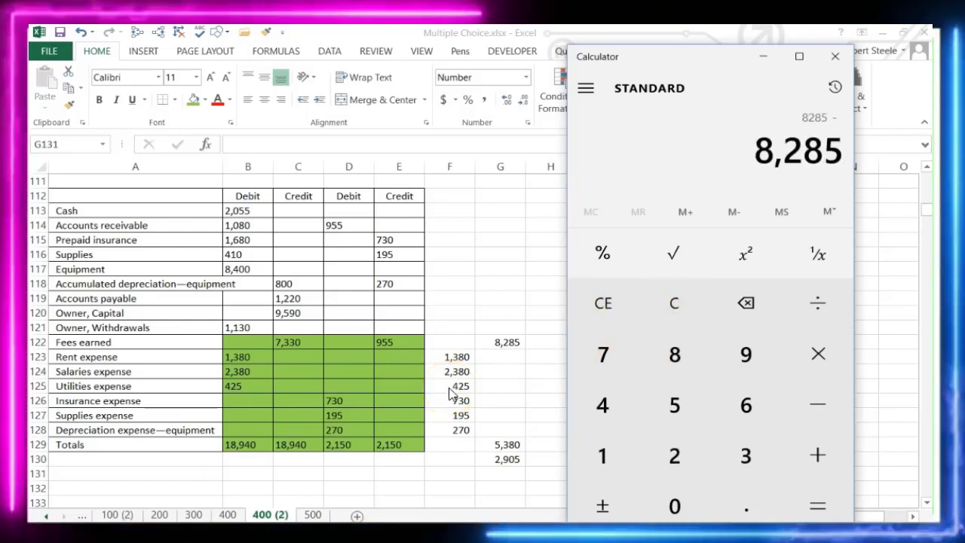
text(5380)
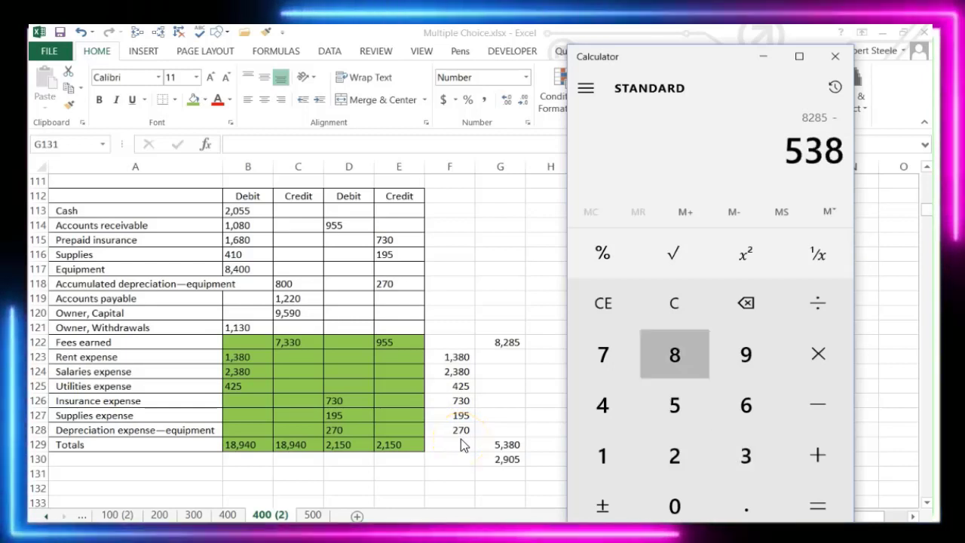
key(Return)
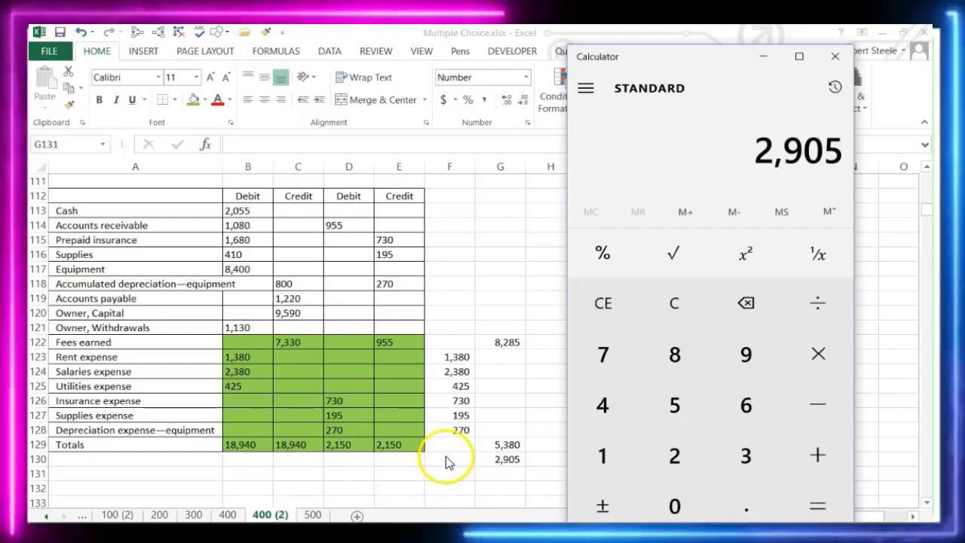
click(445, 456)
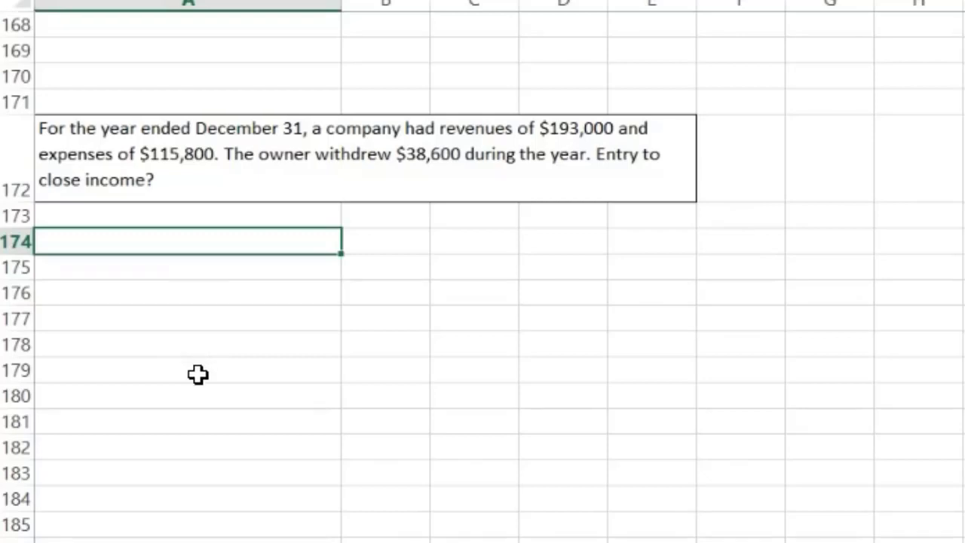
Place the Multiple Choice workbook beside the Homework Answer Key workbook and close Calculator
click(209, 346)
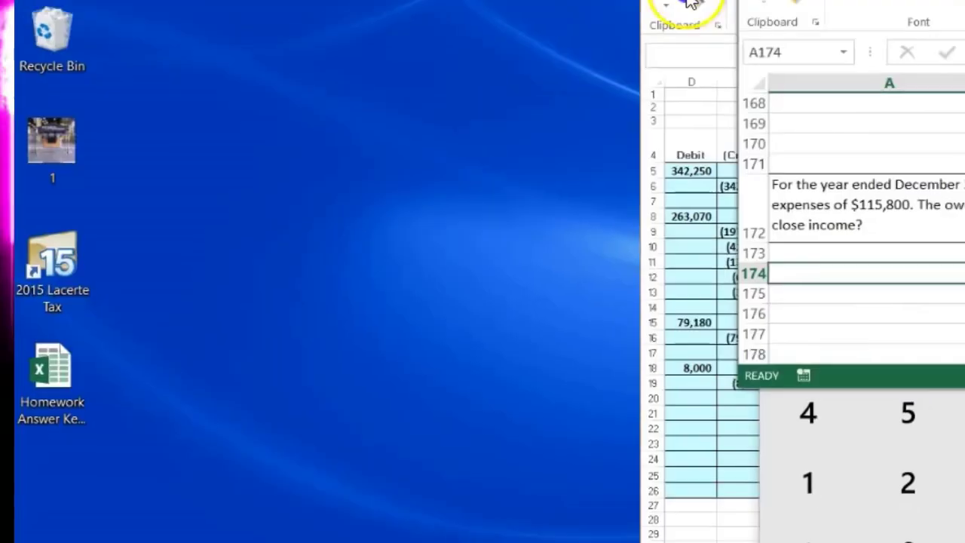
key(super+Left)
key(Escape)
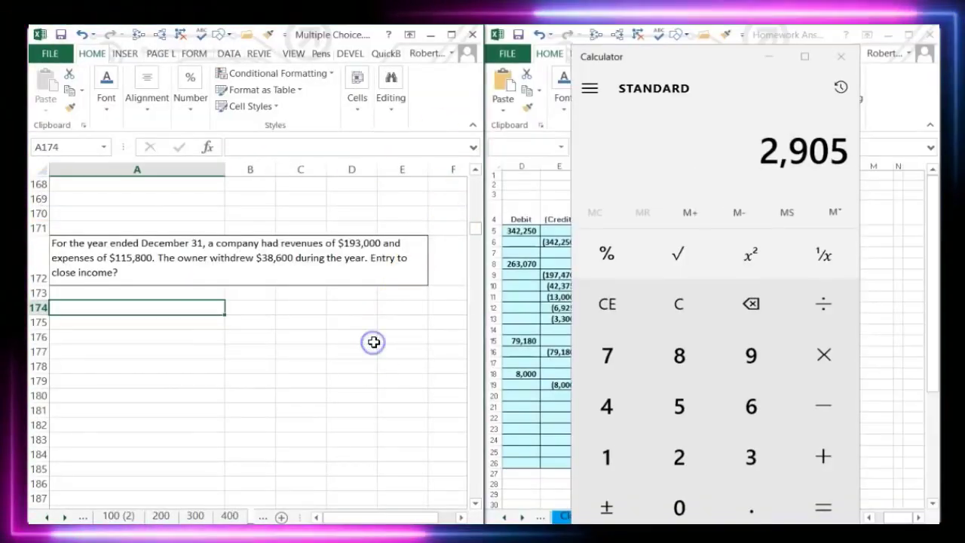
click(835, 62)
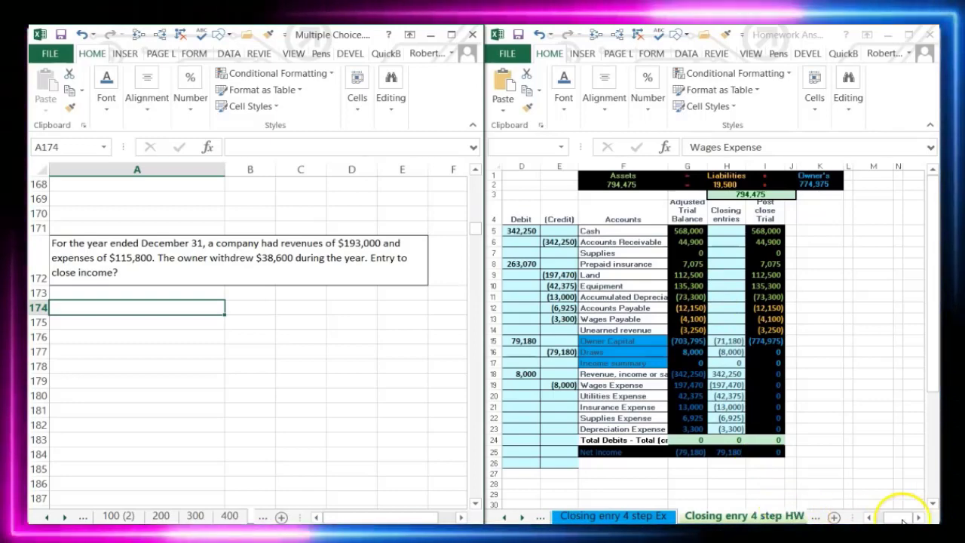
Examine the four closing entries on the Closing enry 4 step HW sheet alongside their trial balance rows
drag(907, 518, 896, 519)
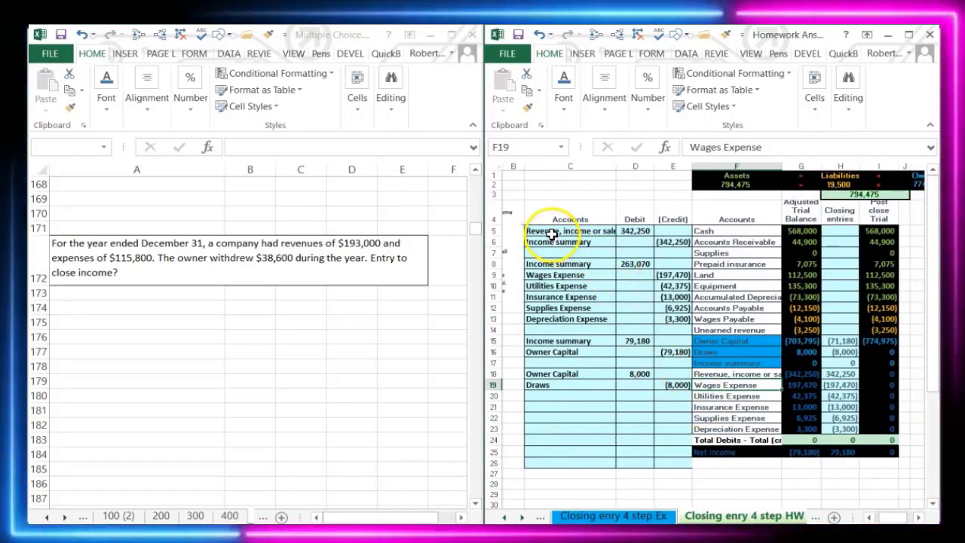
click(551, 231)
drag(728, 374, 864, 374)
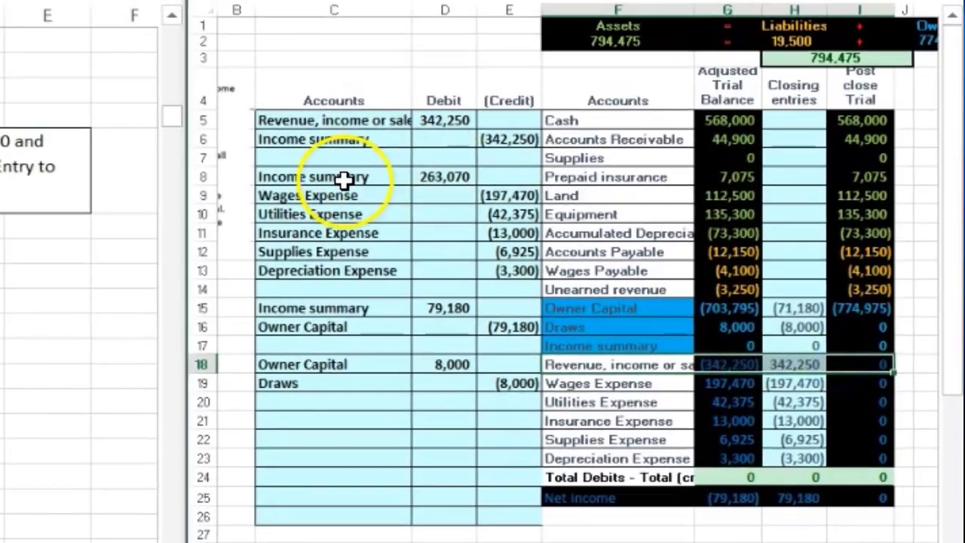
drag(584, 264, 667, 316)
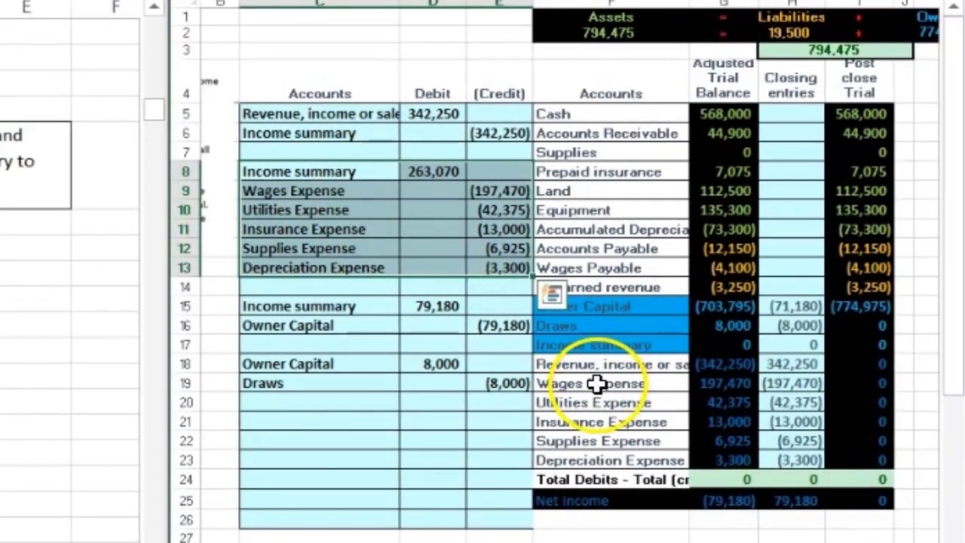
drag(585, 383, 837, 457)
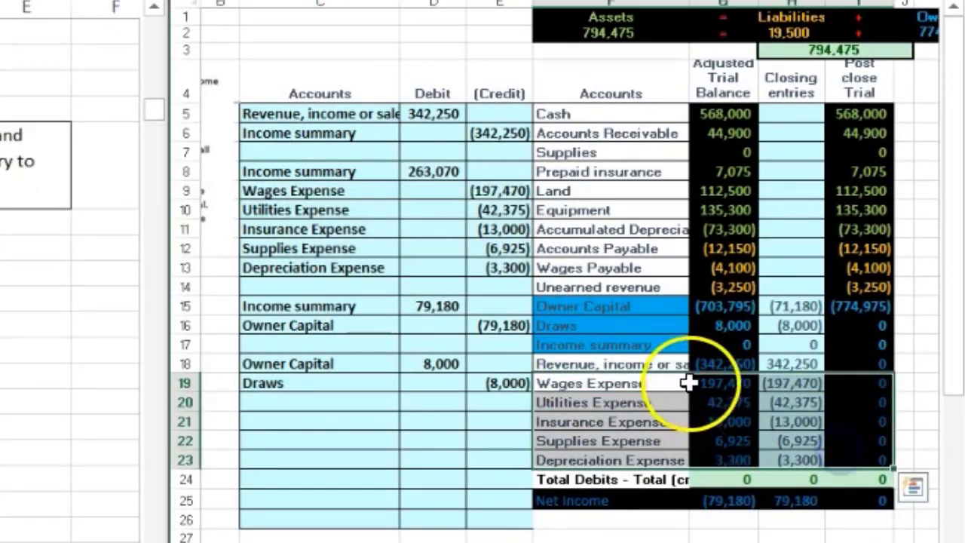
drag(715, 344, 855, 345)
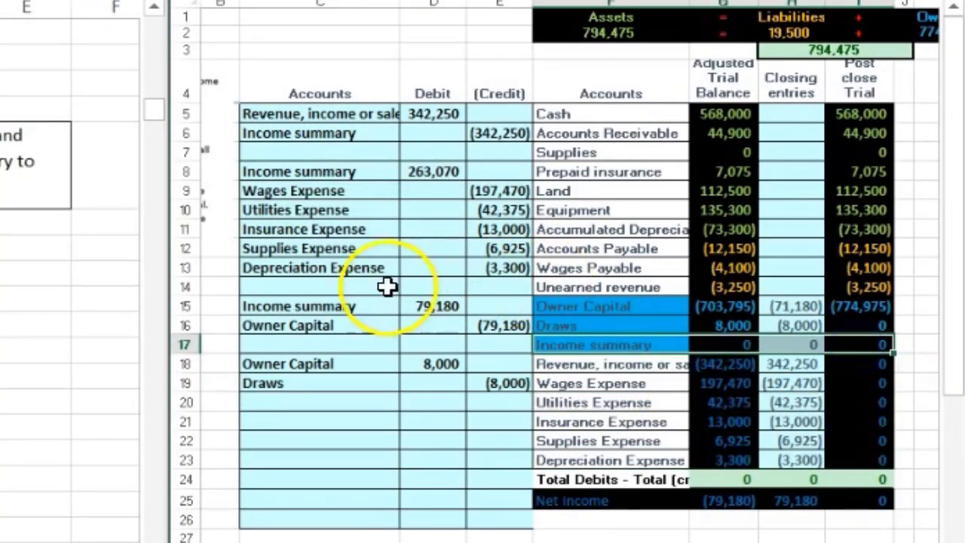
drag(371, 306, 489, 331)
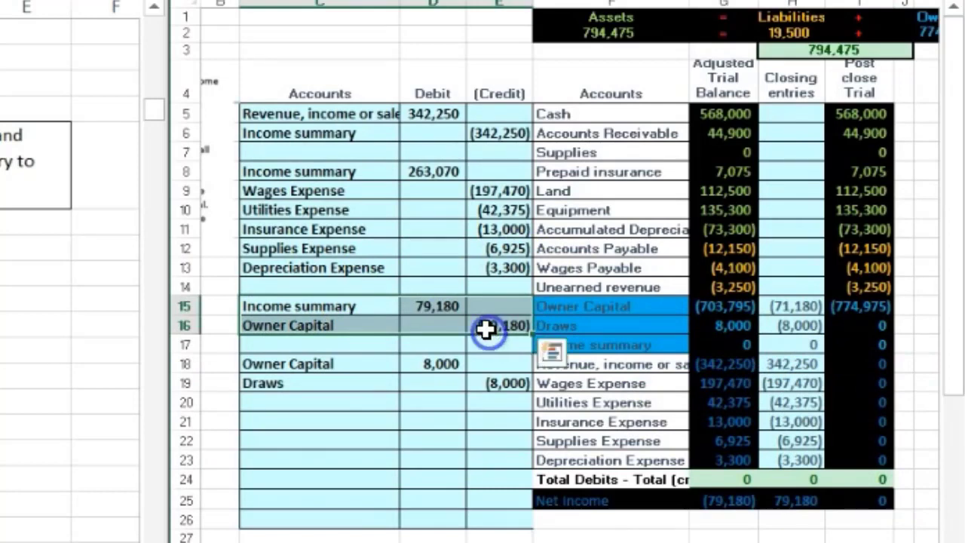
click(579, 307)
drag(345, 367, 469, 378)
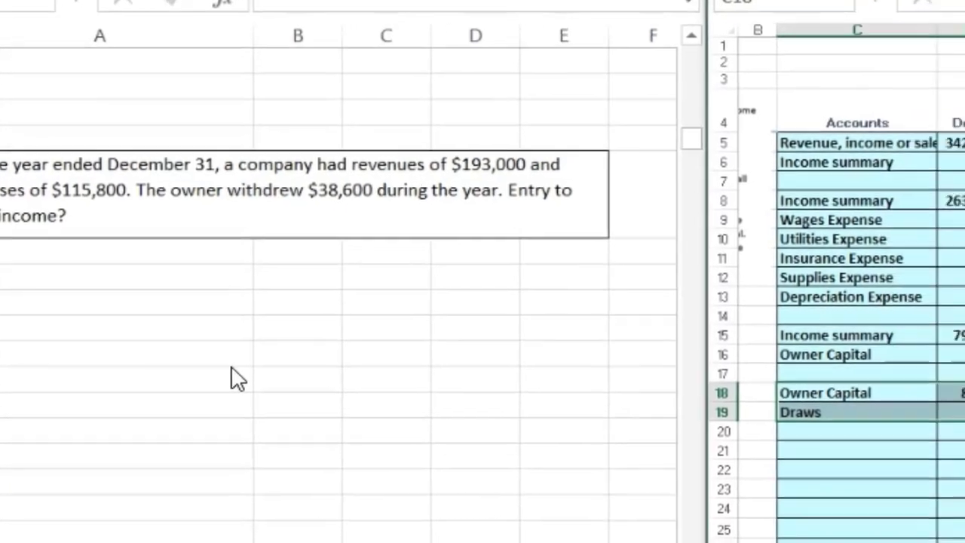
Examine the entry closing revenue to income summary against the revenue row of the trial balance
click(429, 209)
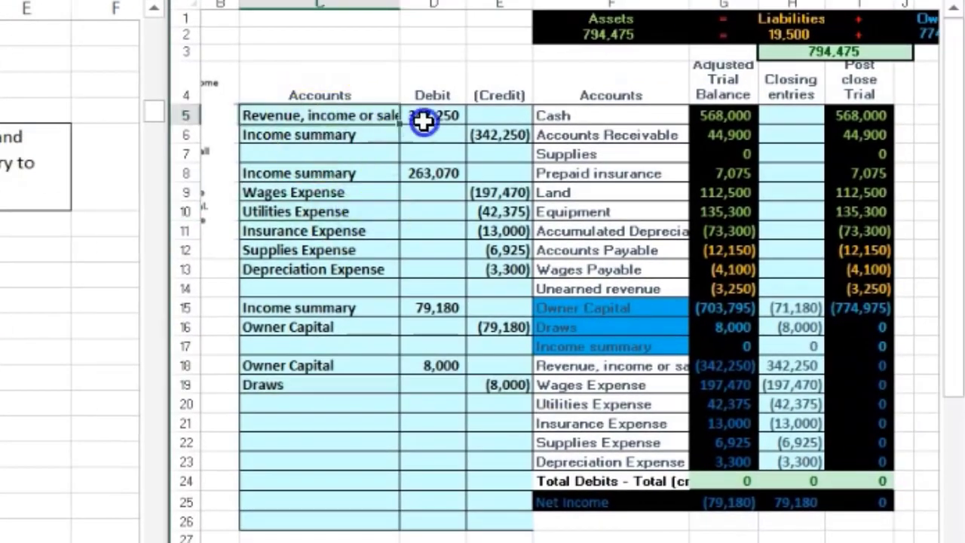
drag(424, 122, 468, 134)
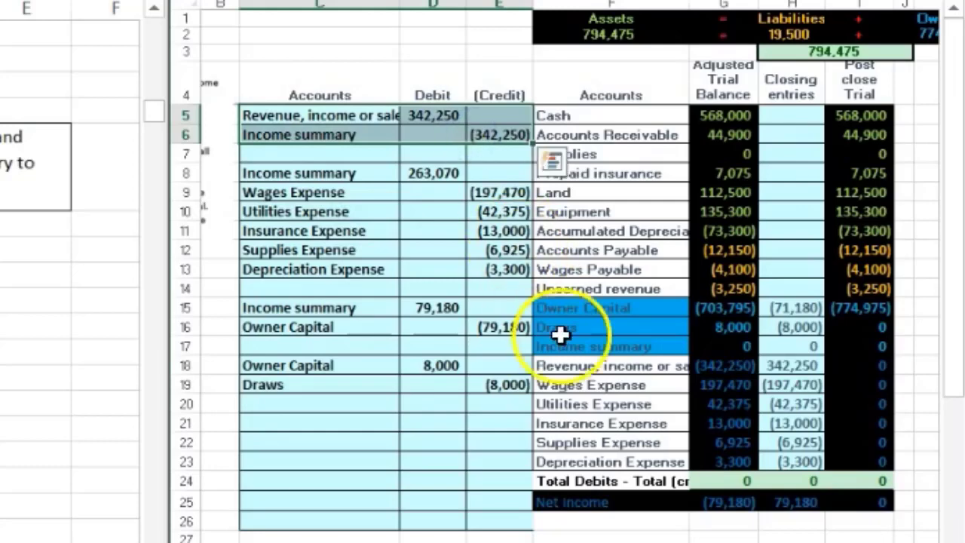
click(593, 368)
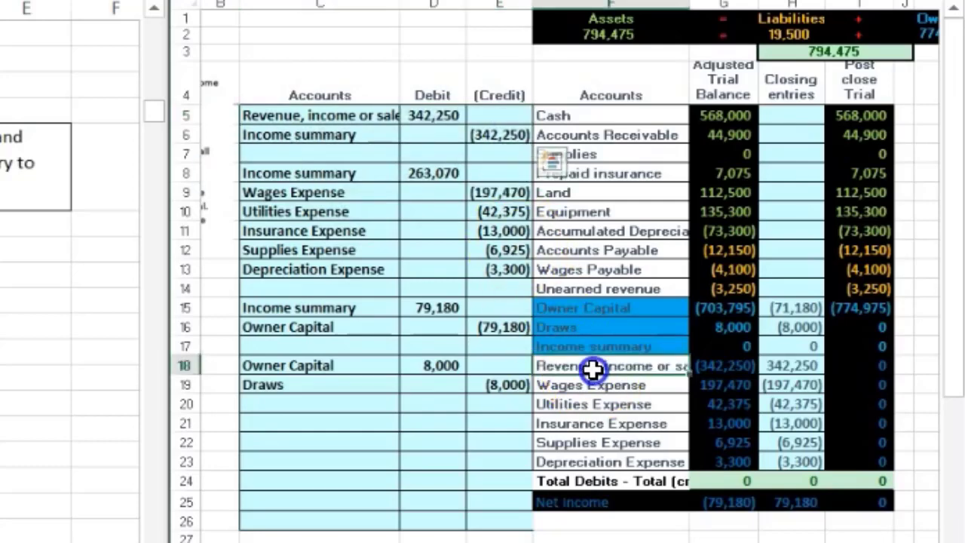
drag(593, 367, 707, 365)
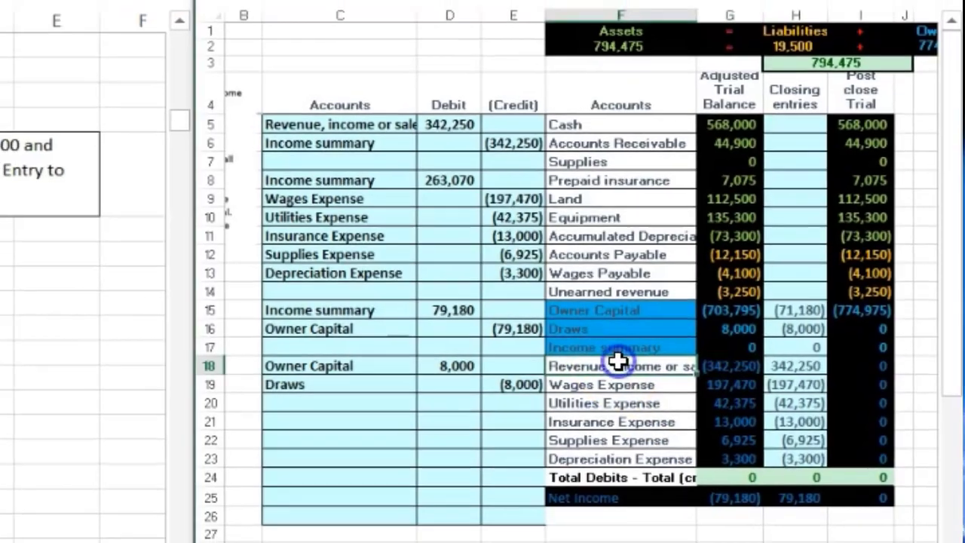
Copy the account name "Revenue, income or sales" from F18 of the answer key into A174 of the Multiple Choice workbook
right_click(612, 364)
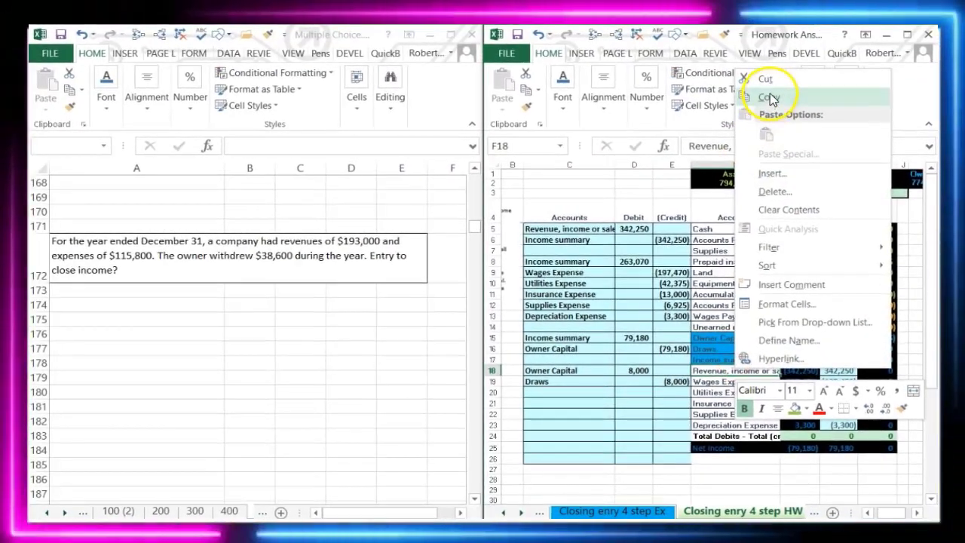
click(769, 97)
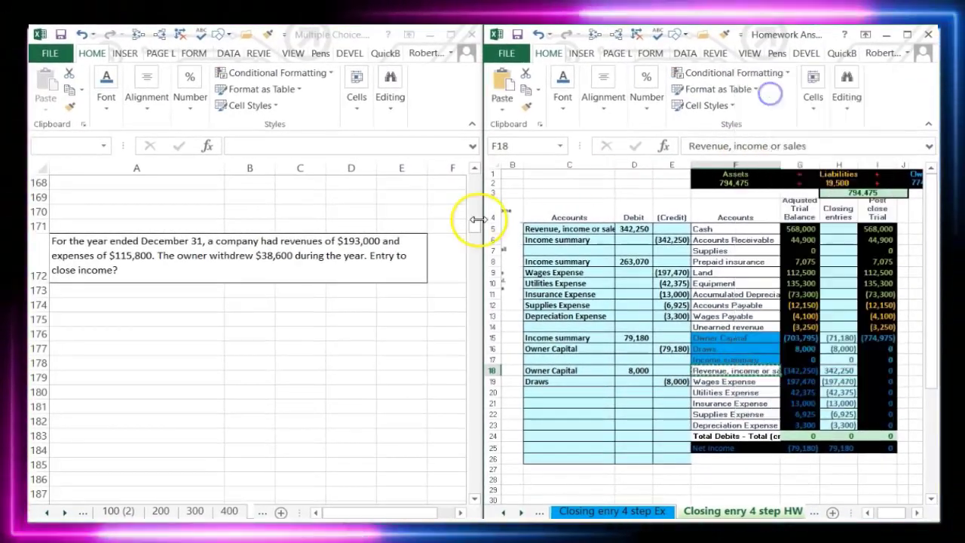
click(119, 302)
right_click(111, 305)
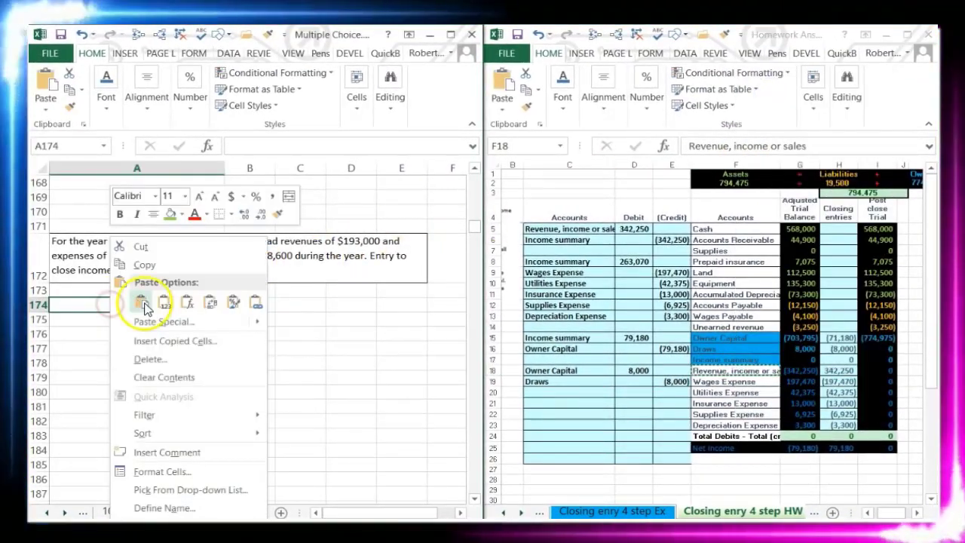
click(141, 303)
Enter the 193000 debit in B174 and the matching credit in C175 as the negative of B174
click(258, 305)
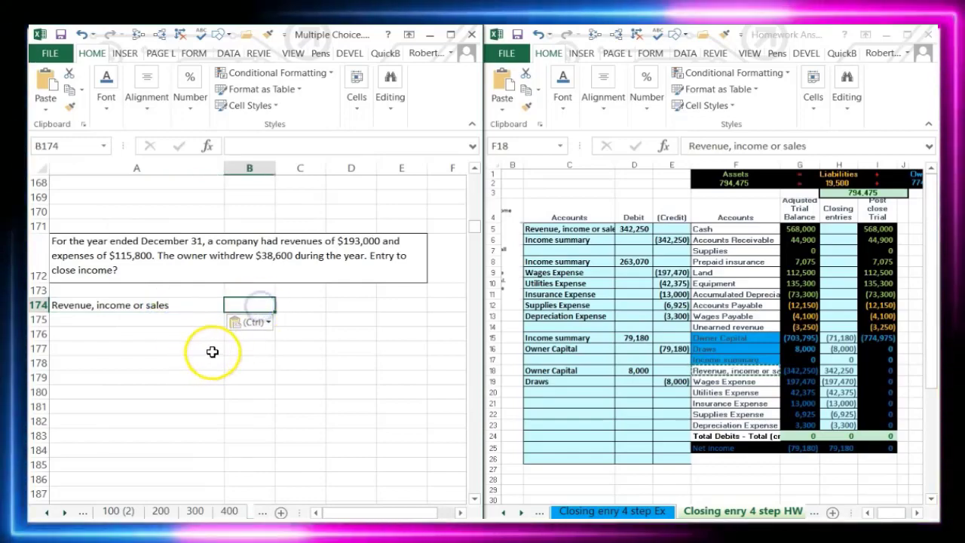
key(Escape)
text(193000)
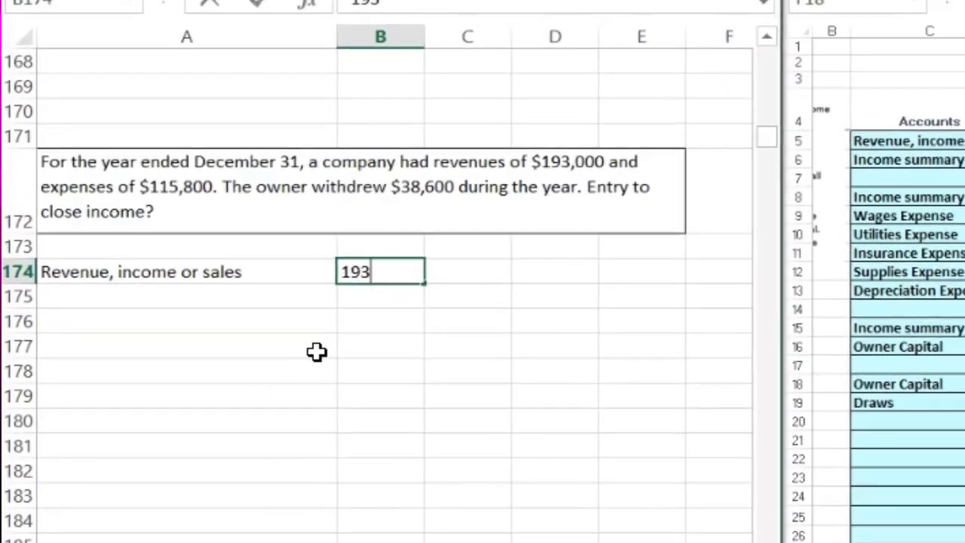
key(Return)
key(Right)
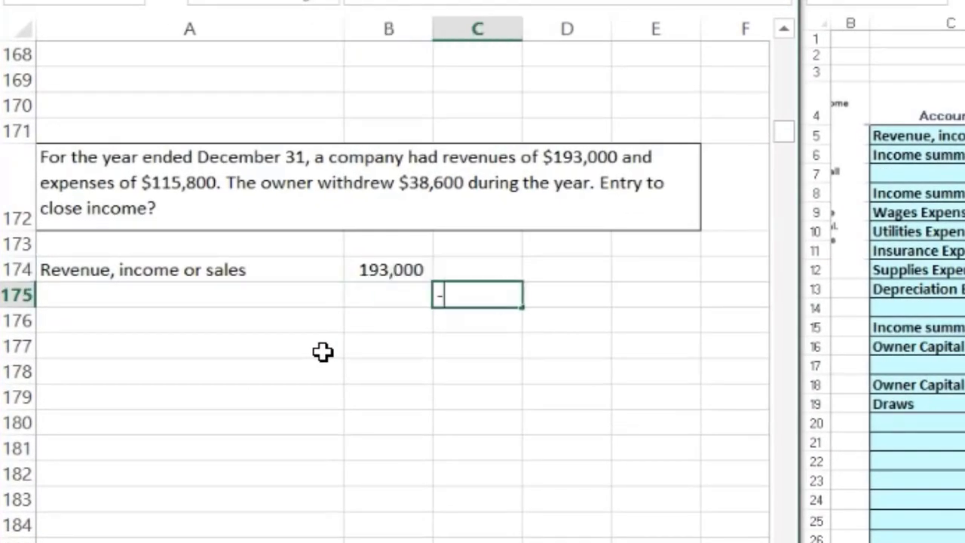
text(-)
key(Up)
key(Left)
key(Return)
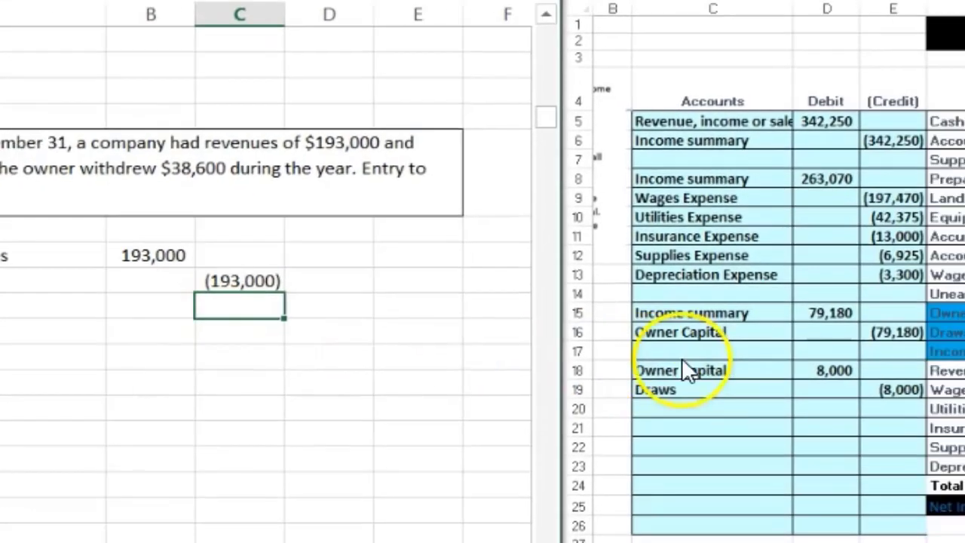
Copy the account name "Income summary" from F17 of the answer key into A175 as the credited account
mouse_move(562, 289)
mouse_down()
mouse_move(549, 312)
mouse_move(609, 330)
mouse_move(599, 331)
mouse_up()
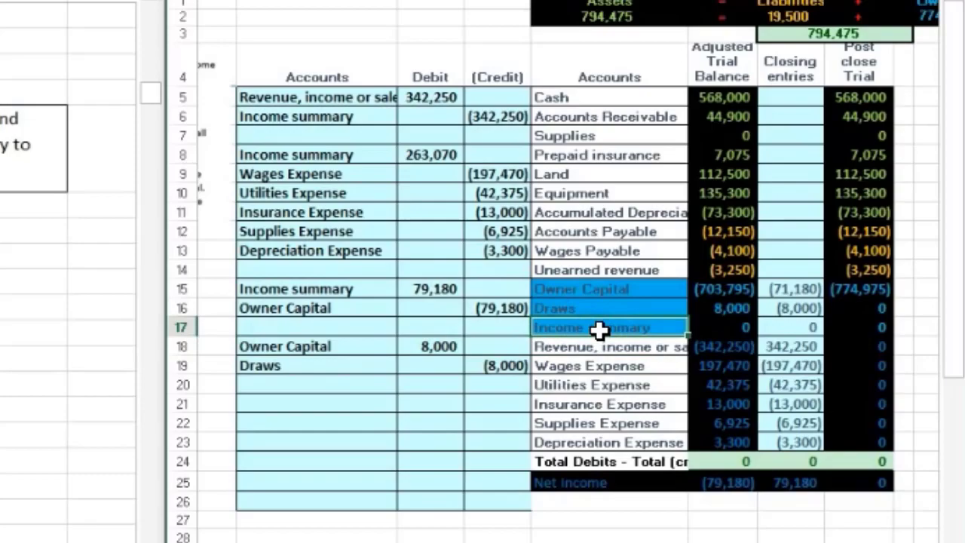
right_click(599, 330)
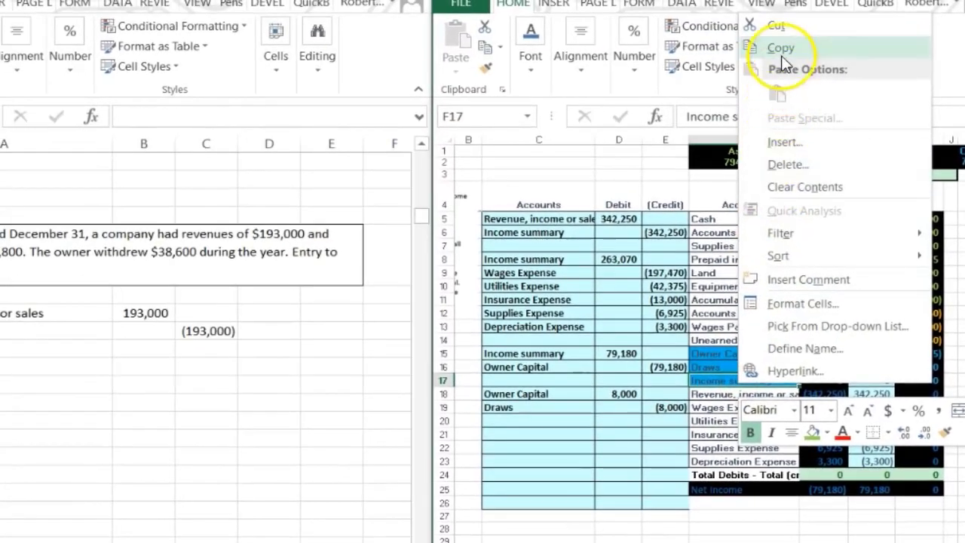
click(788, 43)
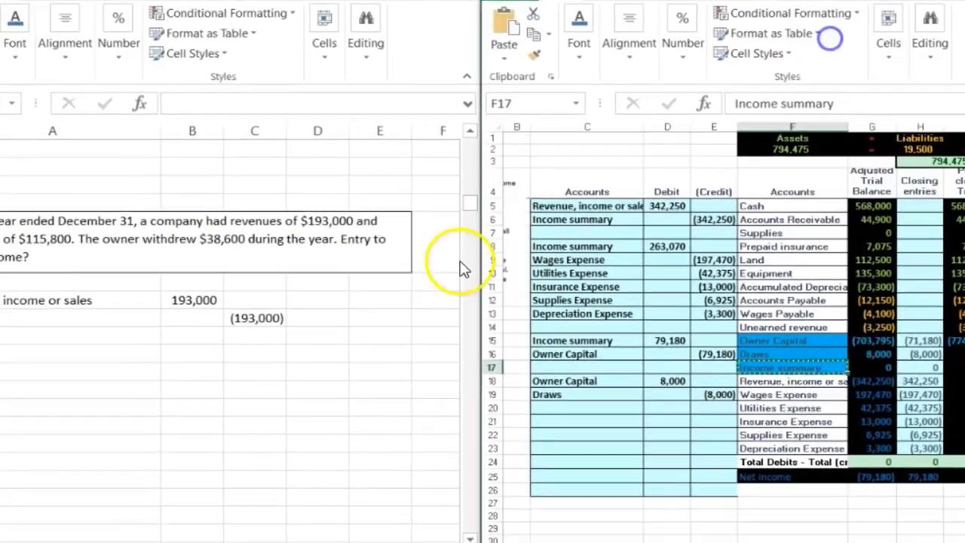
click(88, 319)
right_click(87, 319)
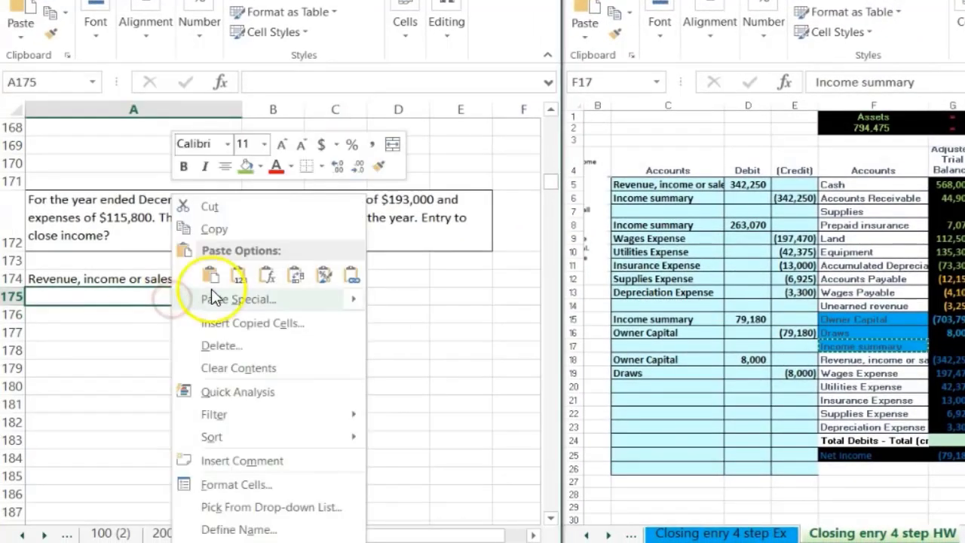
click(232, 277)
click(184, 347)
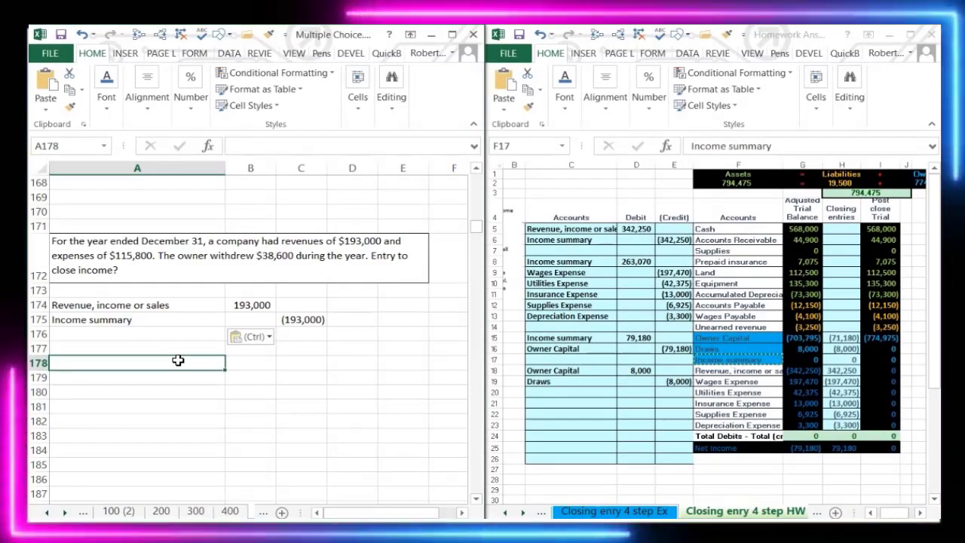
Examine the asset, accounts payable and capital rows of the adjusted trial balance for the current assets question at row 205
click(83, 511)
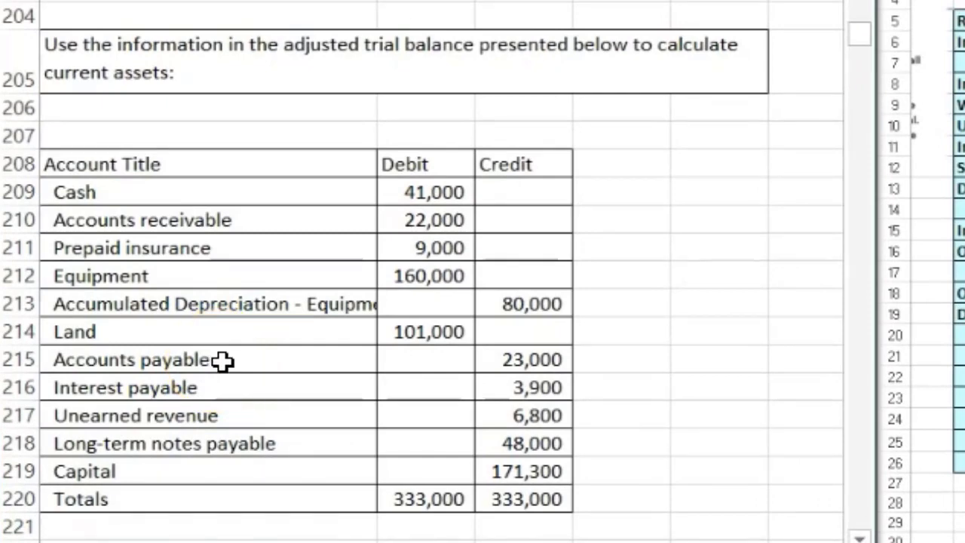
scroll(264, 361, down, 1)
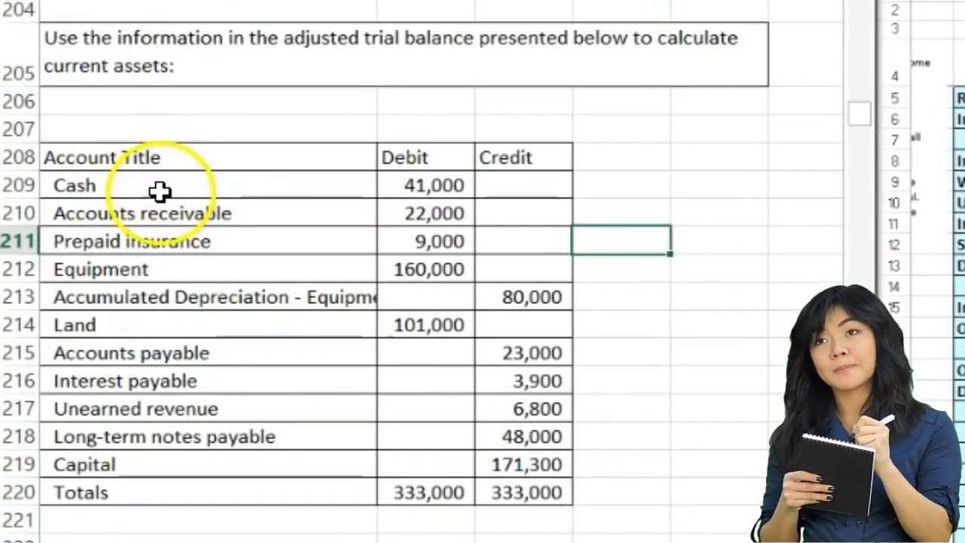
drag(159, 194, 381, 300)
drag(282, 352, 558, 357)
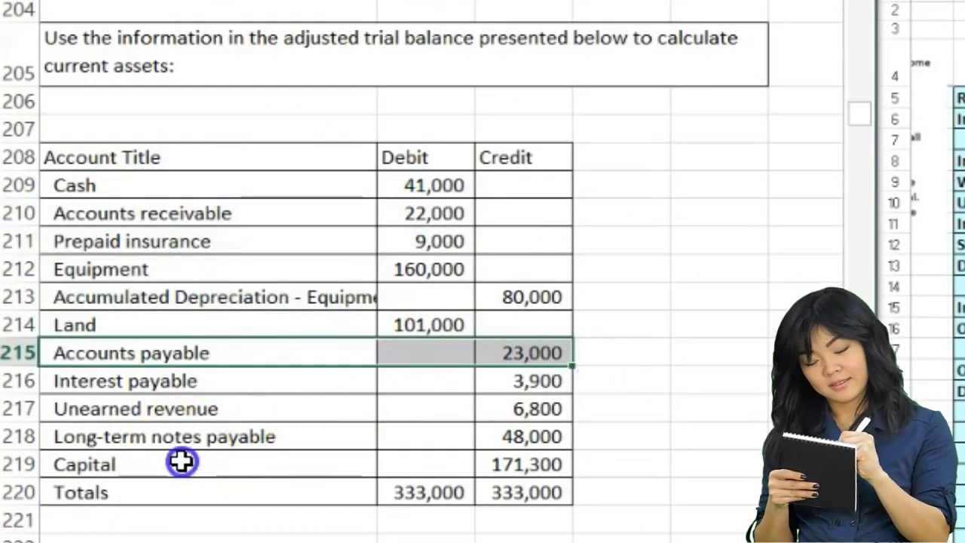
drag(183, 462, 513, 461)
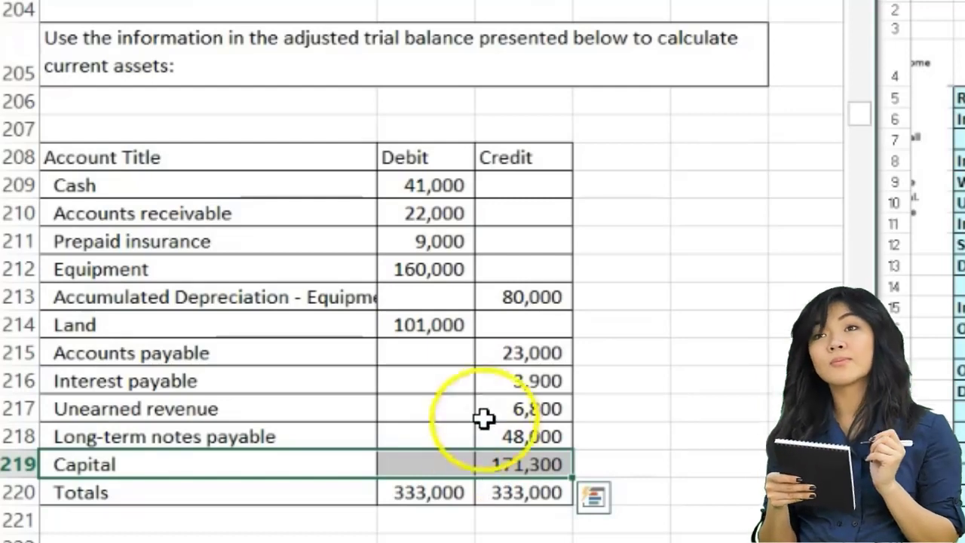
Fill the Cash, Accounts receivable and Prepaid insurance rows with green across A209:B211 to mark the current assets
click(219, 179)
drag(219, 178, 415, 263)
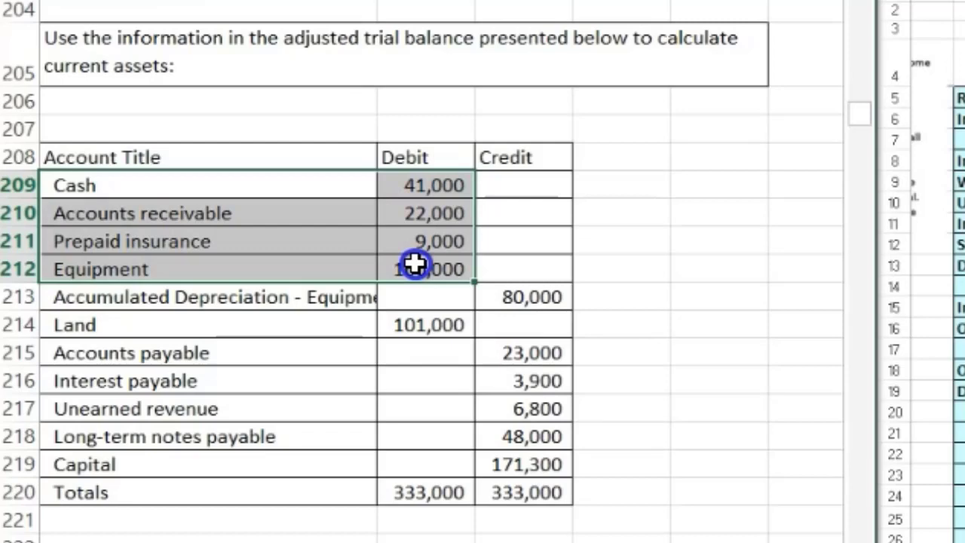
drag(415, 264, 420, 243)
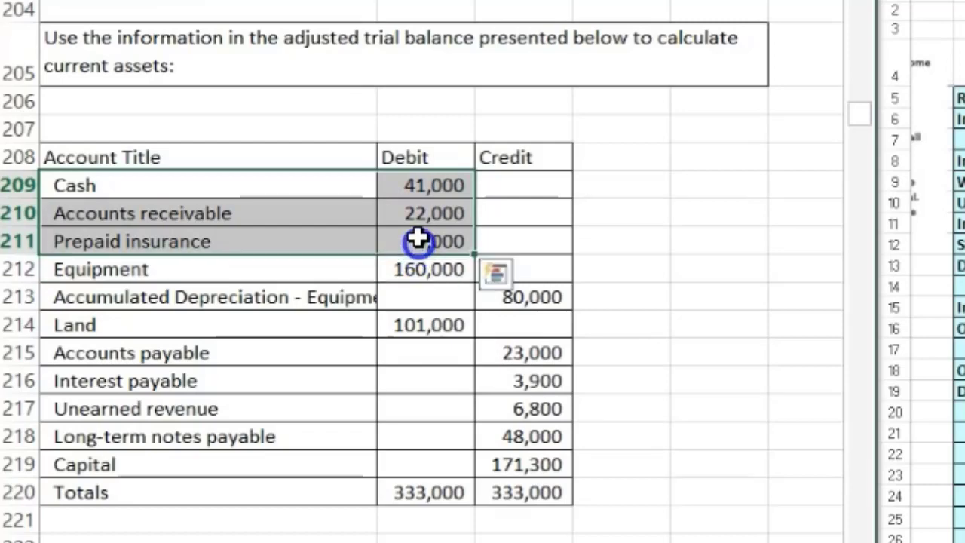
right_click(419, 236)
click(531, 70)
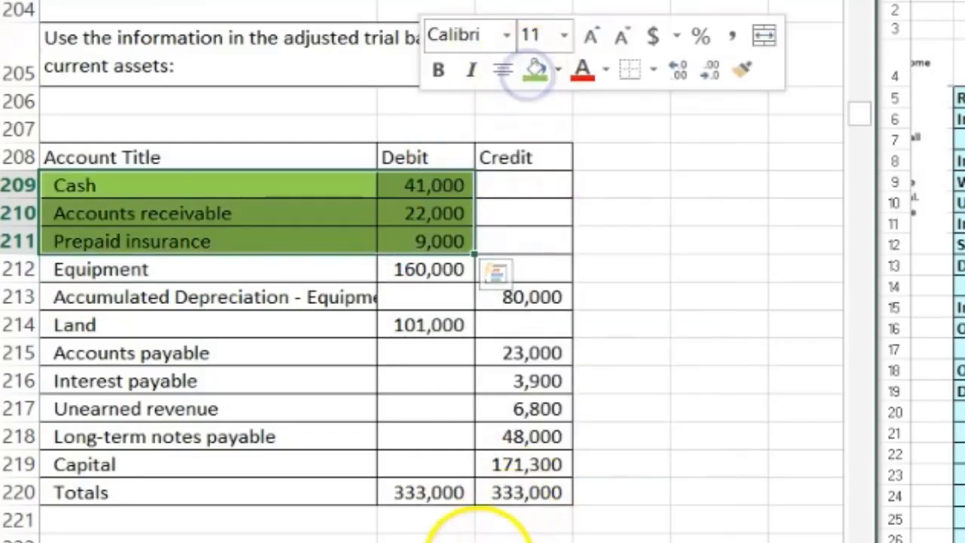
Calculate current assets in B223 with the formula =41000+22000+9000
text(=)
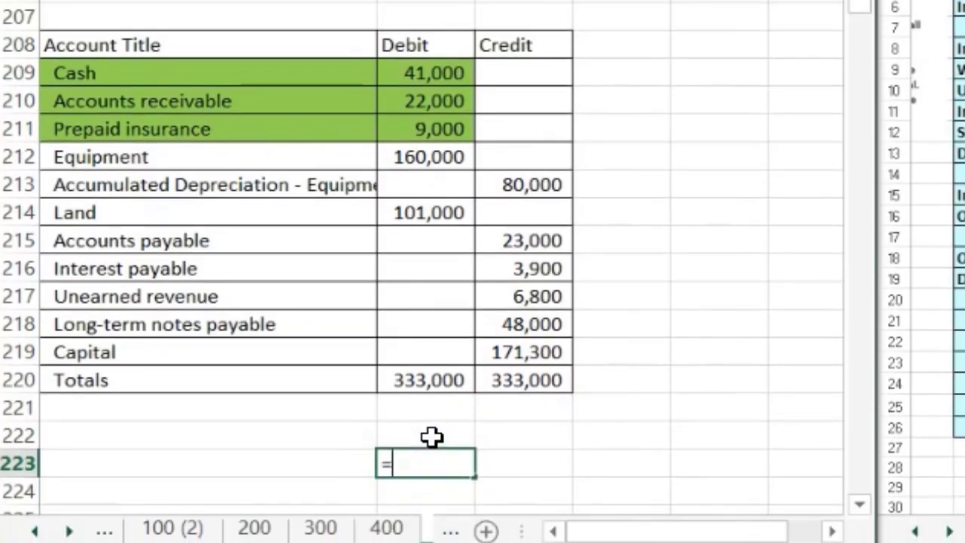
text(41000+2)
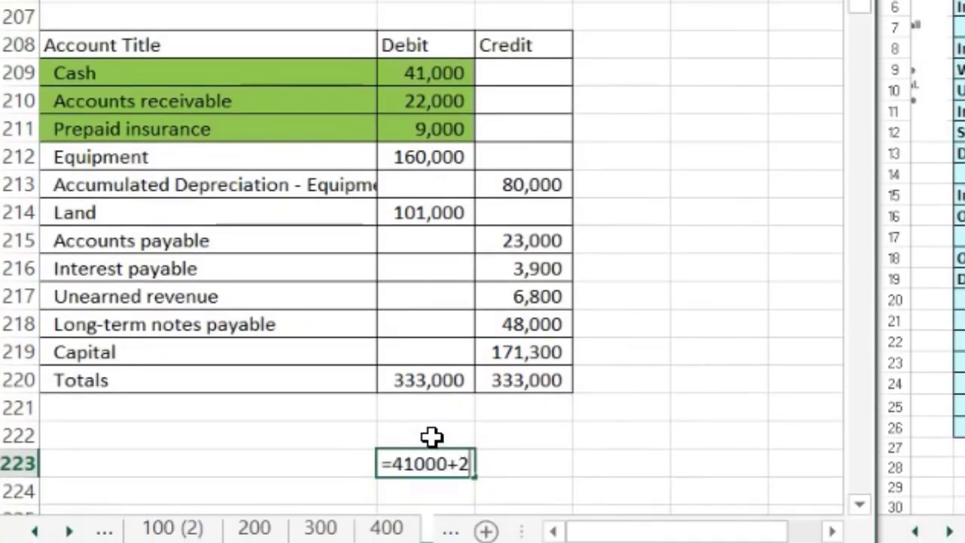
text(2000+90)
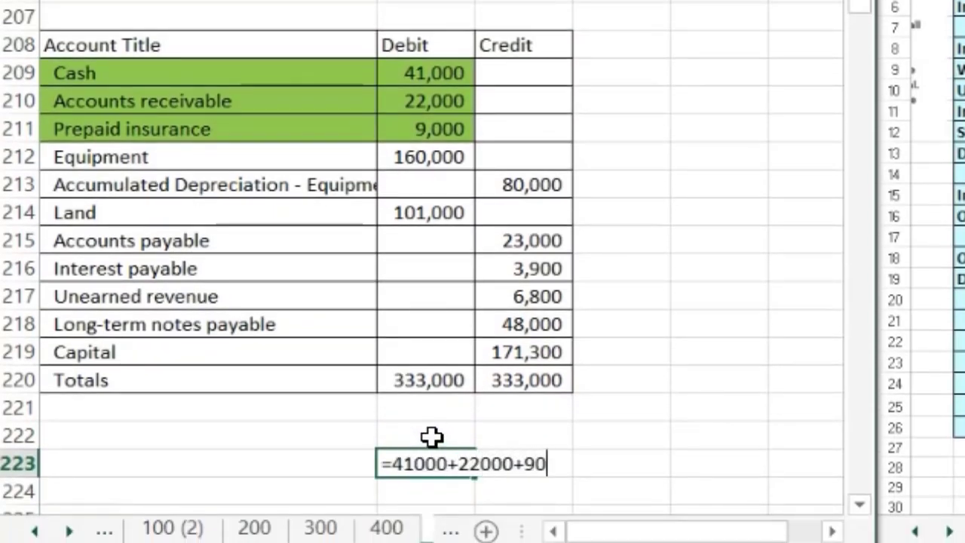
text(00)
key(Return)
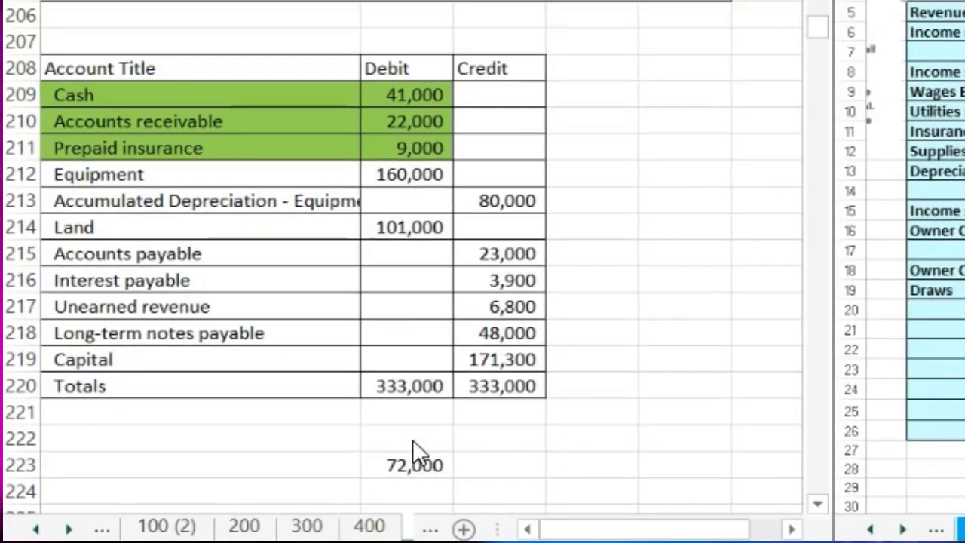
Switch to Calculator and add 41000, 22000 and 9000 to check the current assets total
text(41000+22000+9)
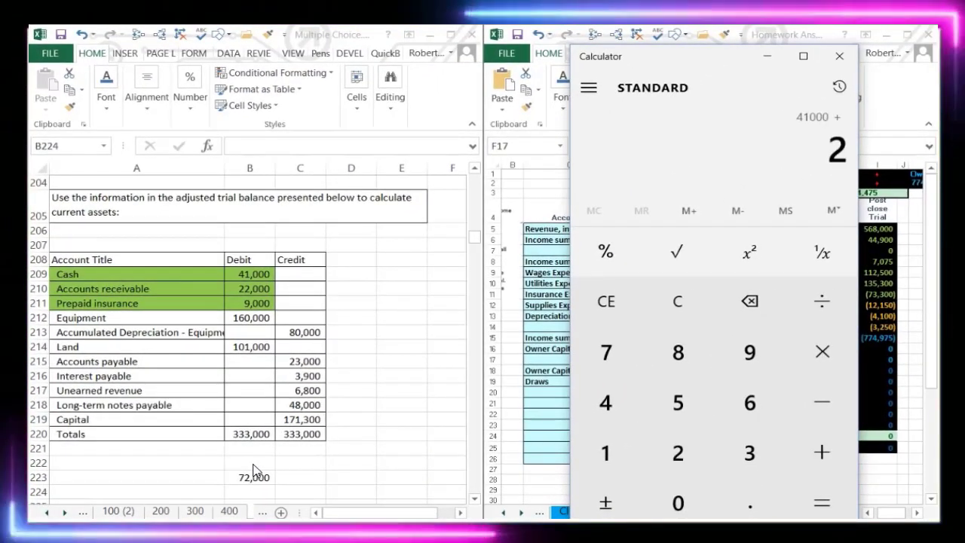
text(00)
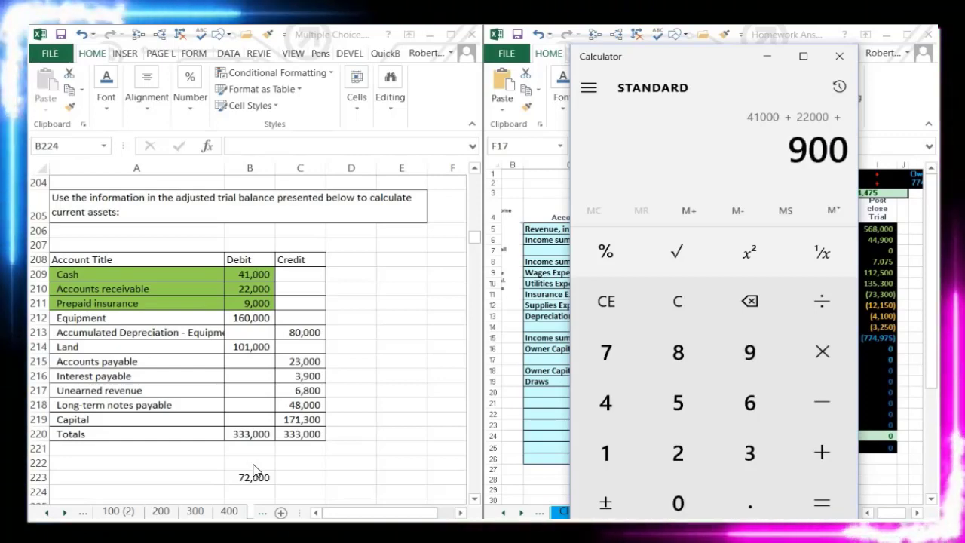
key(Return)
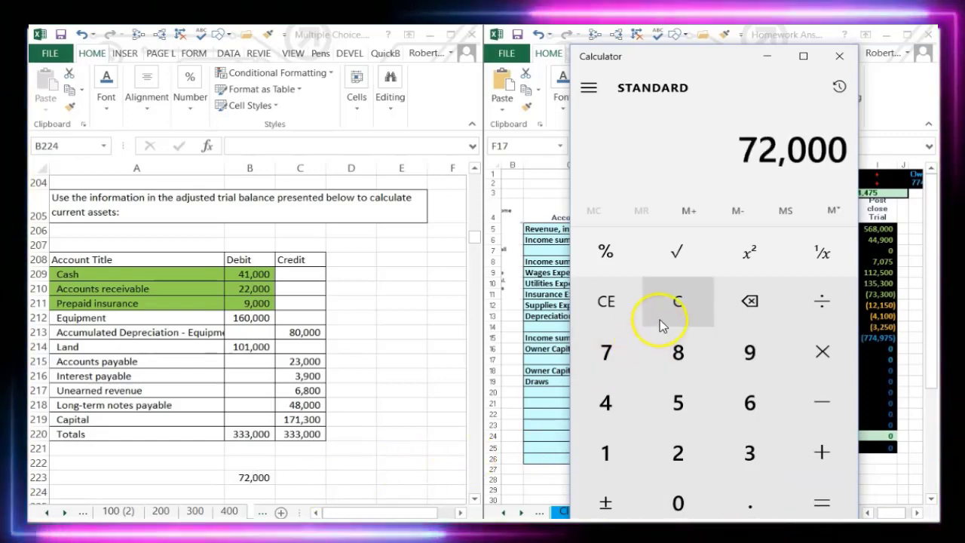
Repeat the check in thousands by adding 41, 22 and 9 from a cleared display, and close Calculator
click(660, 317)
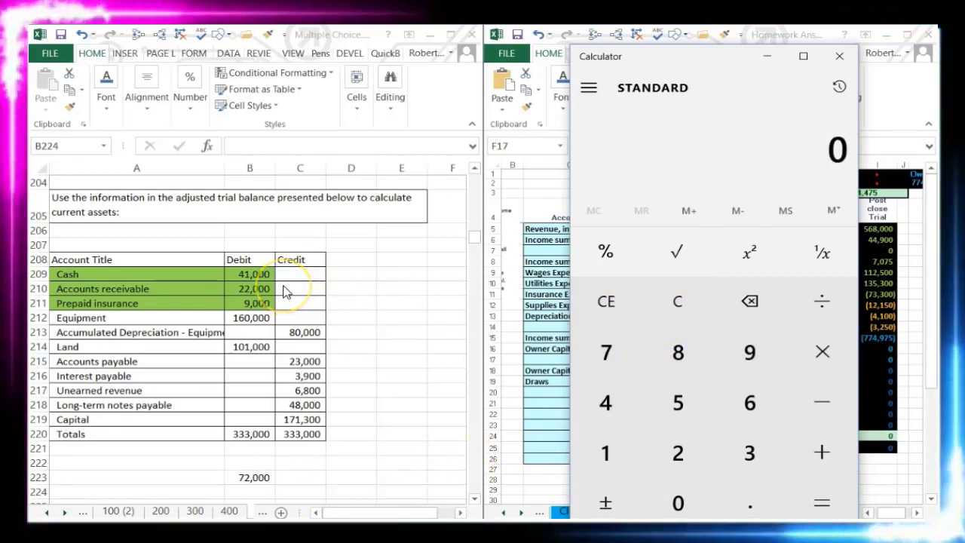
text(41+22+9)
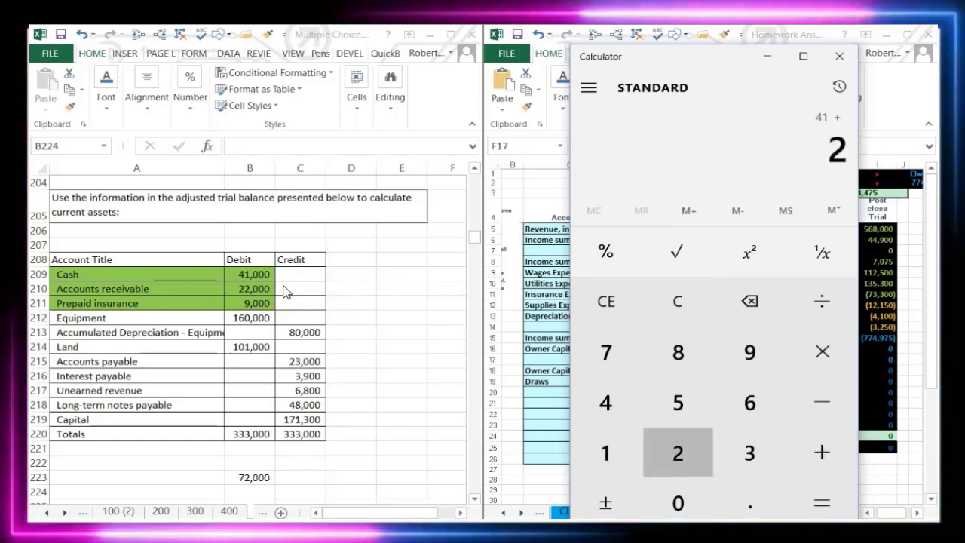
key(Return)
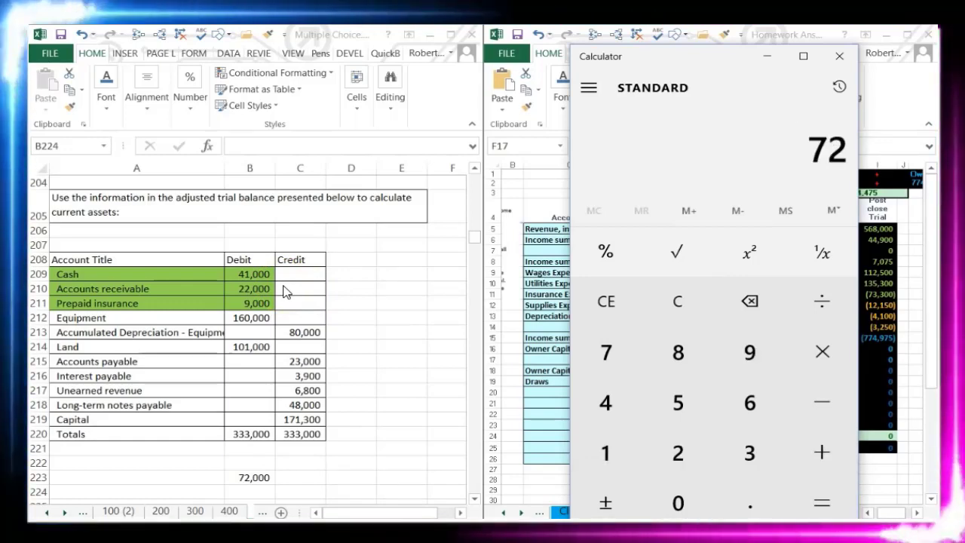
click(668, 91)
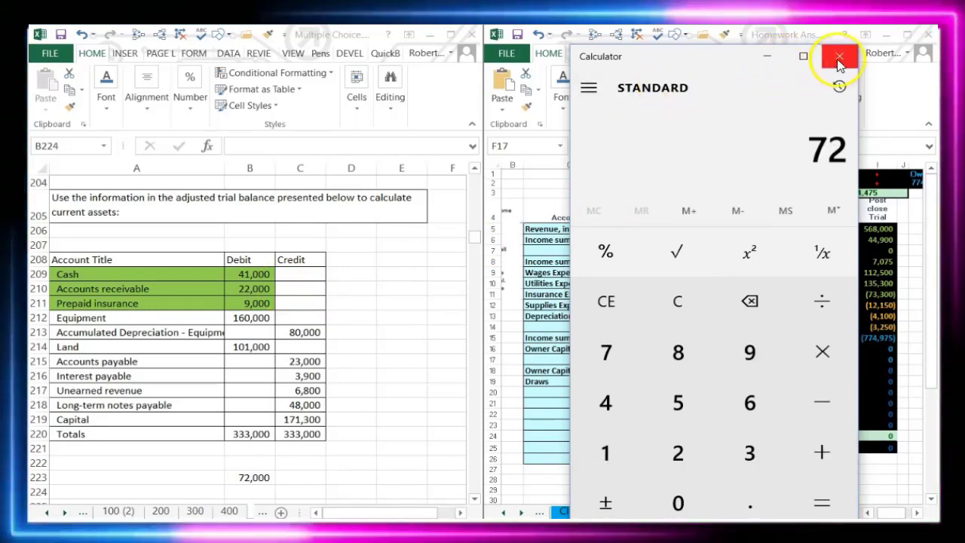
click(839, 56)
For the net income question at row 263, examine the Net Income formula in G25 of the answer key and the revenue and expense rows it sums
click(61, 512)
click(119, 512)
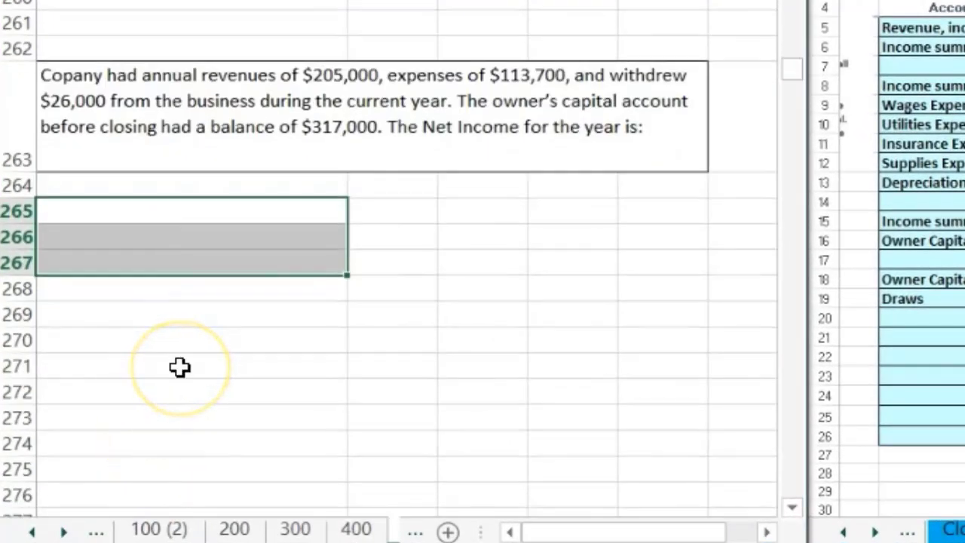
click(179, 366)
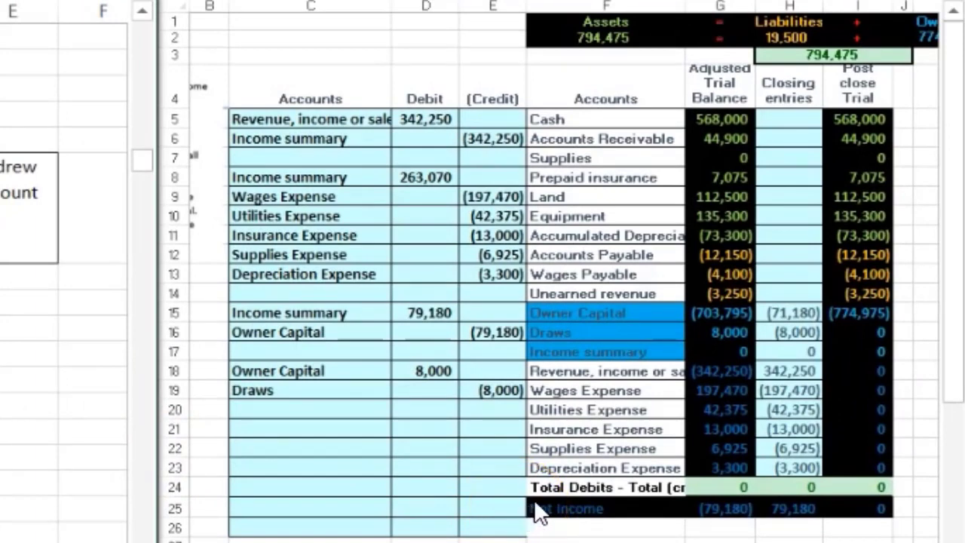
click(706, 512)
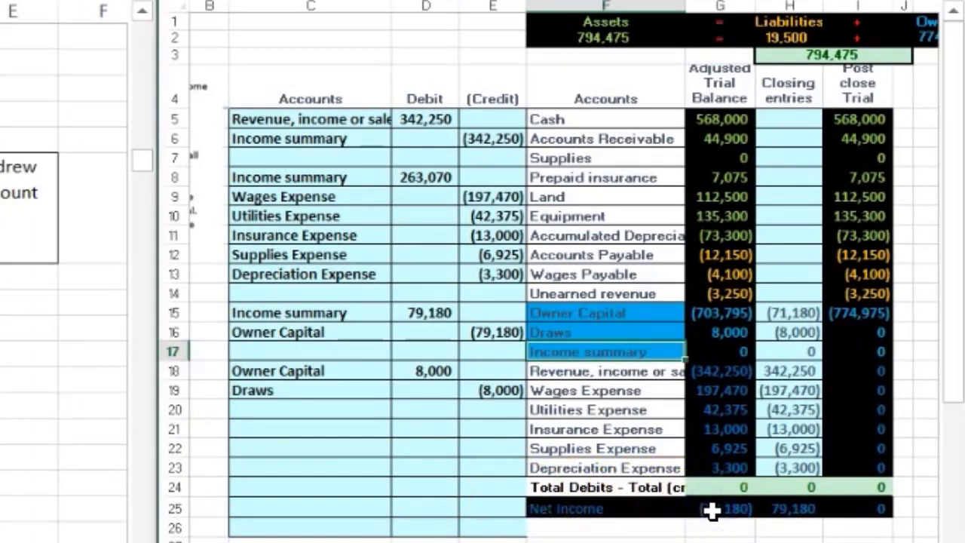
double_click(707, 511)
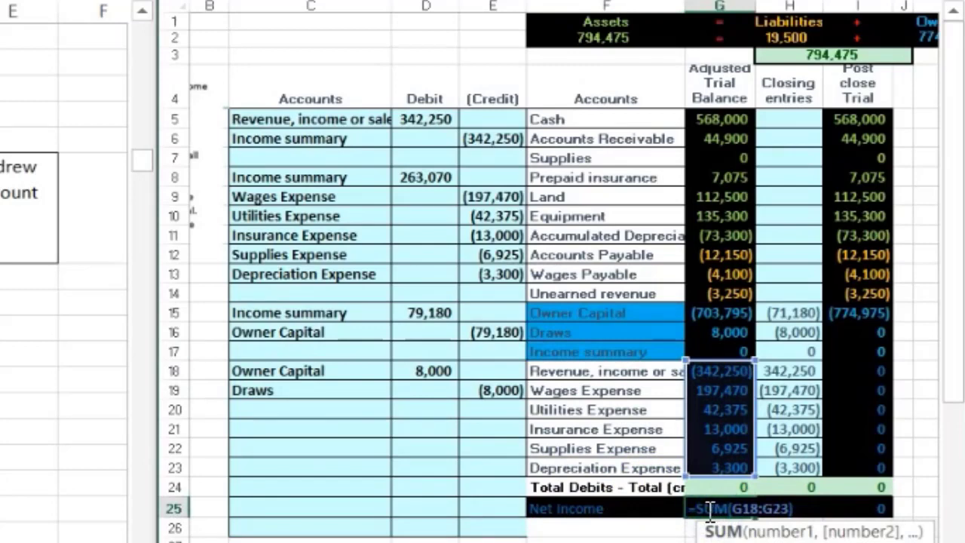
key(Return)
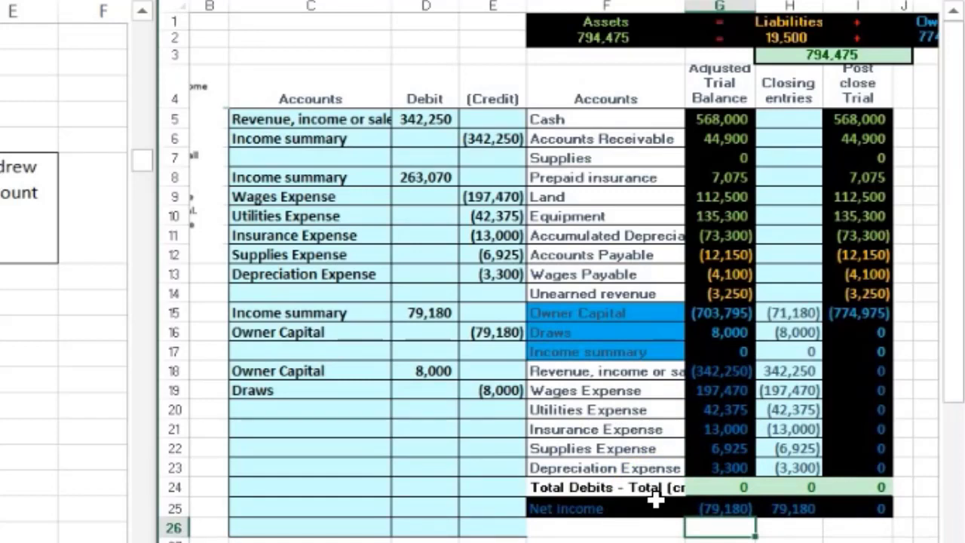
click(626, 371)
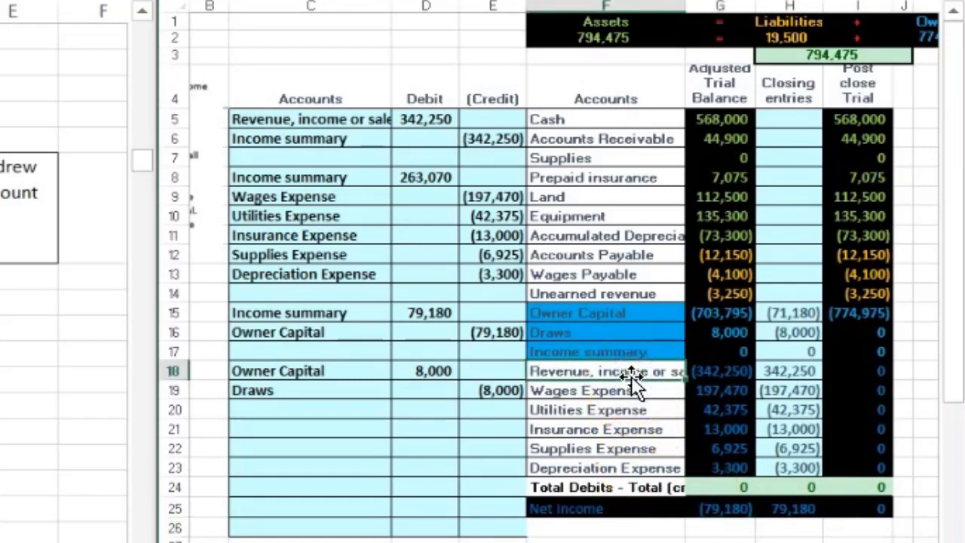
drag(712, 391, 732, 460)
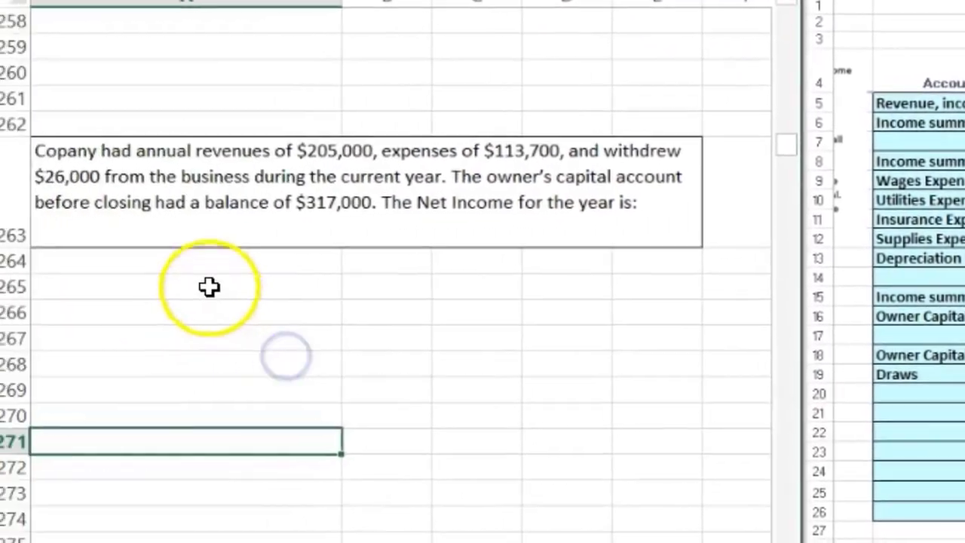
Enter the label "revenues" in A265 with the amount 205,000 in B265
click(0, 302)
text(reve)
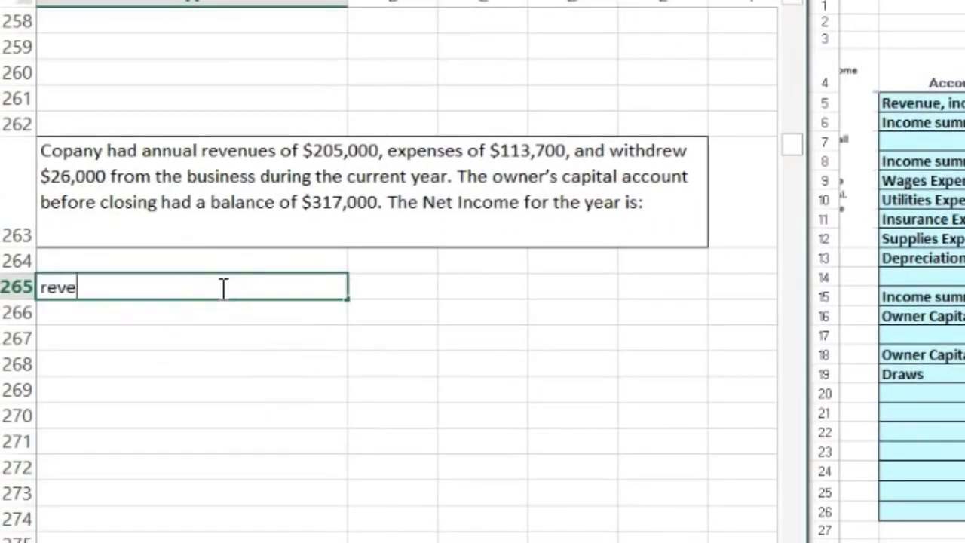
text(nues)
key(Tab)
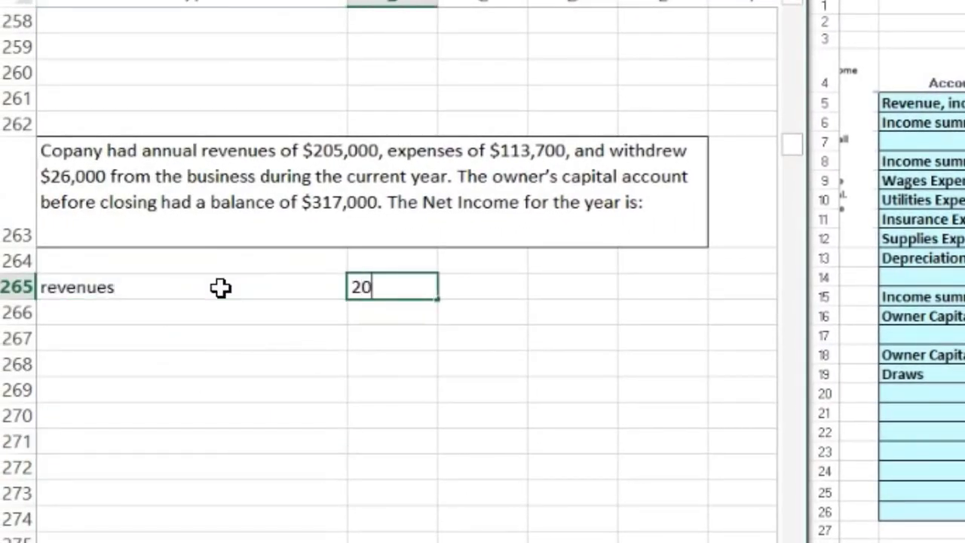
text(205,000)
key(Return)
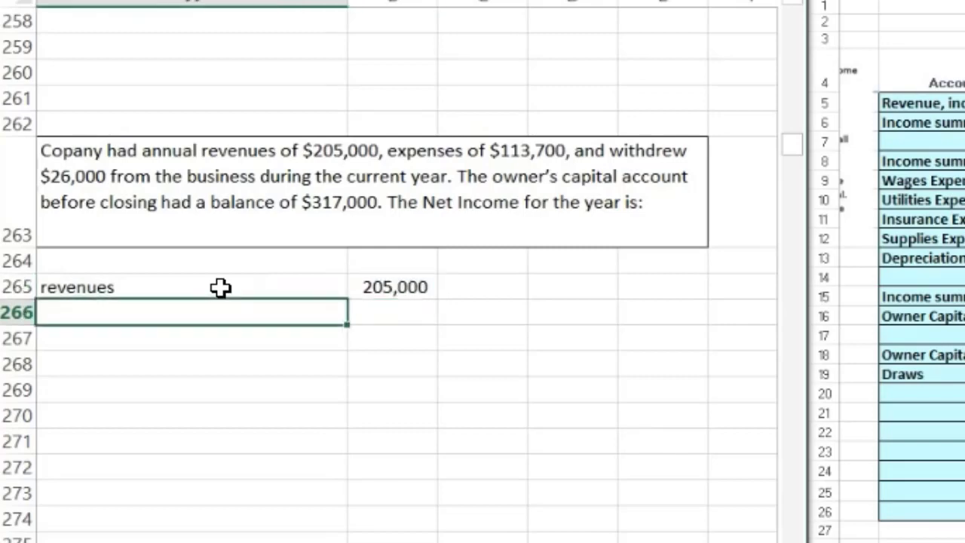
Add an "Expenses" line in A266 with the amount 113,700 in B266
text(Expenses)
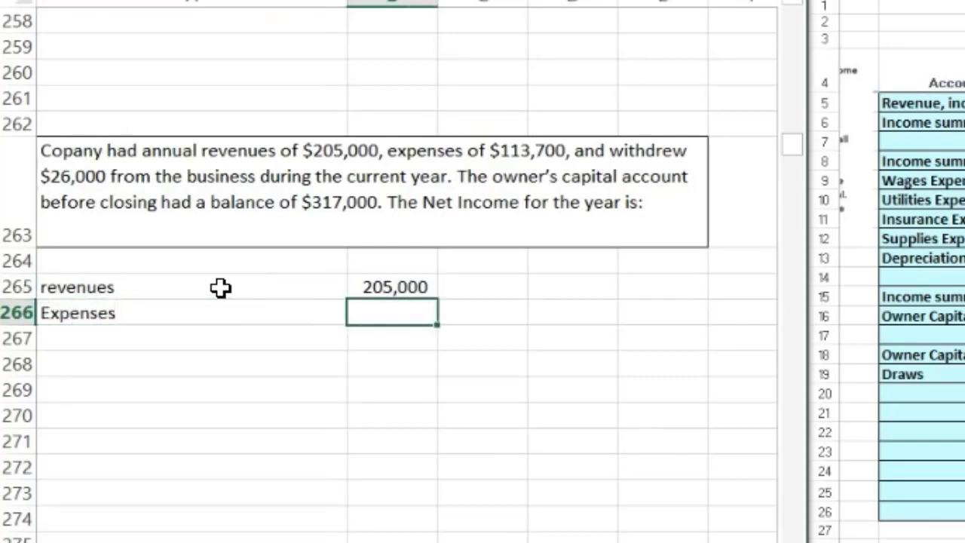
key(Tab)
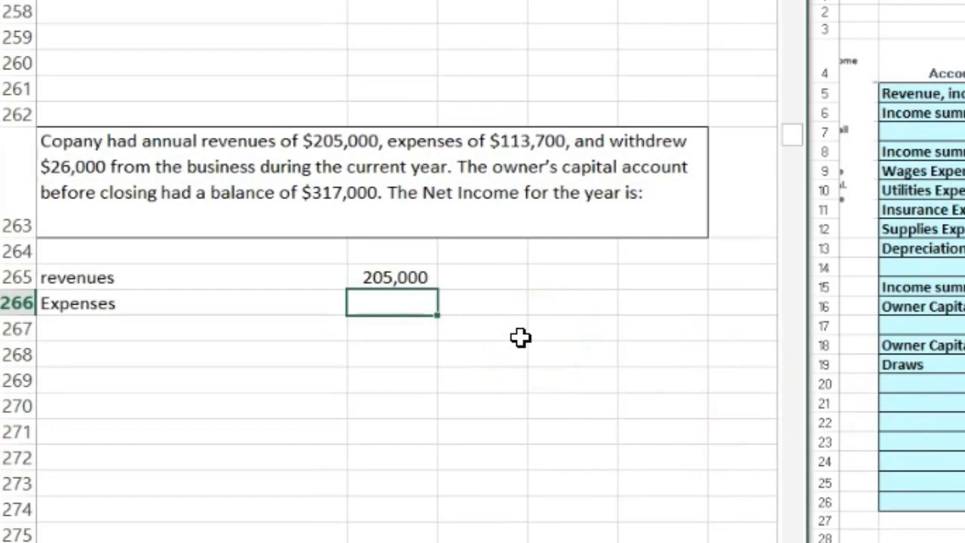
text(0)
key(Return)
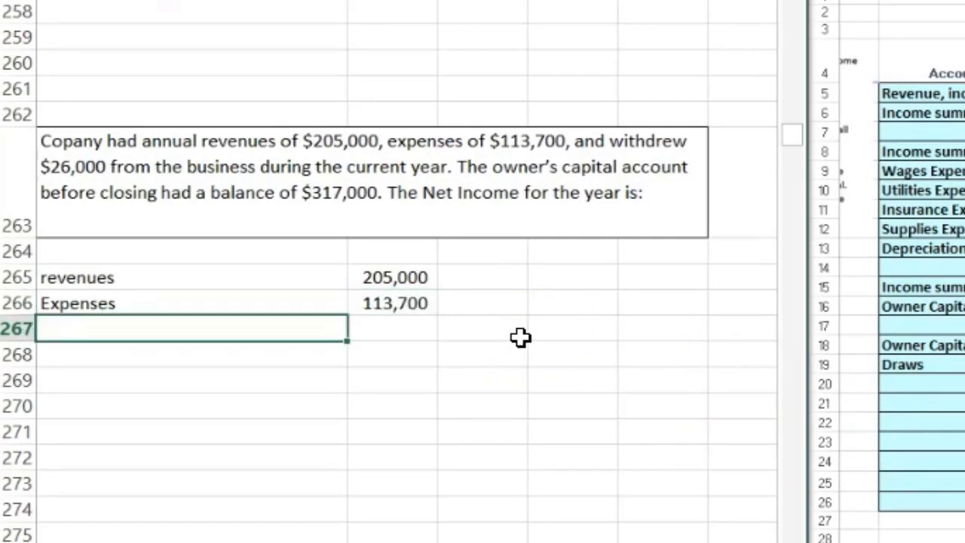
Label A267 "Net income" and calculate it in B267 as revenues minus expenses with =B265-B266
text(Net income)
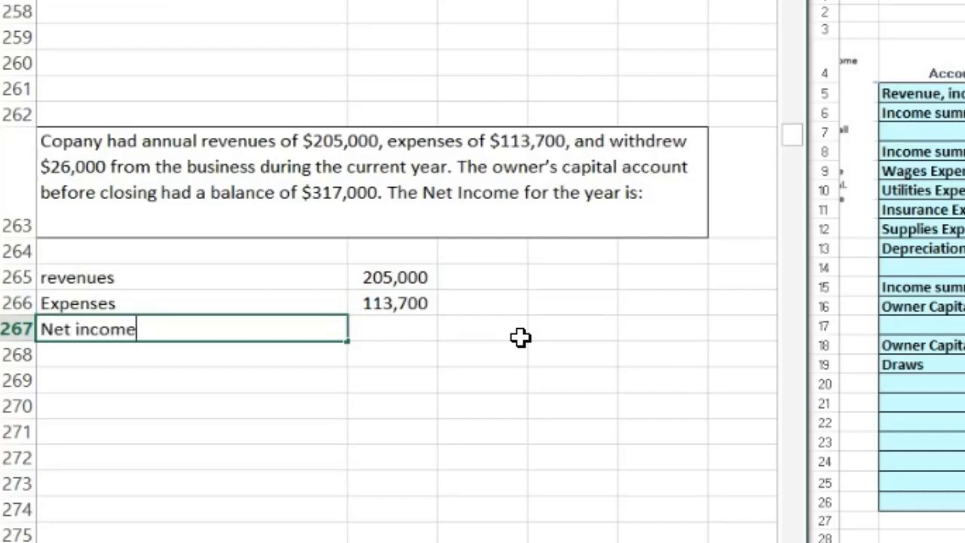
key(Tab)
text(=)
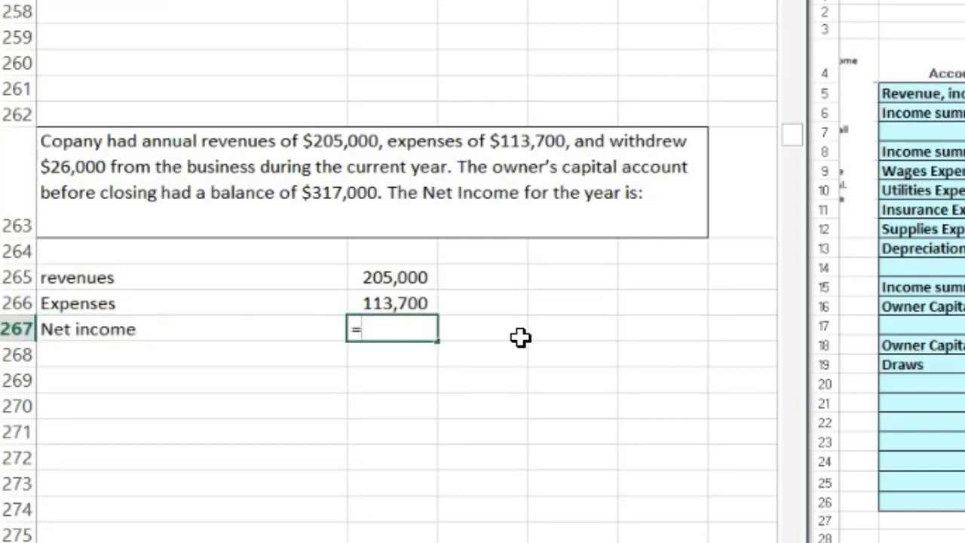
key(Up)
key(Up)
text(-)
key(Up)
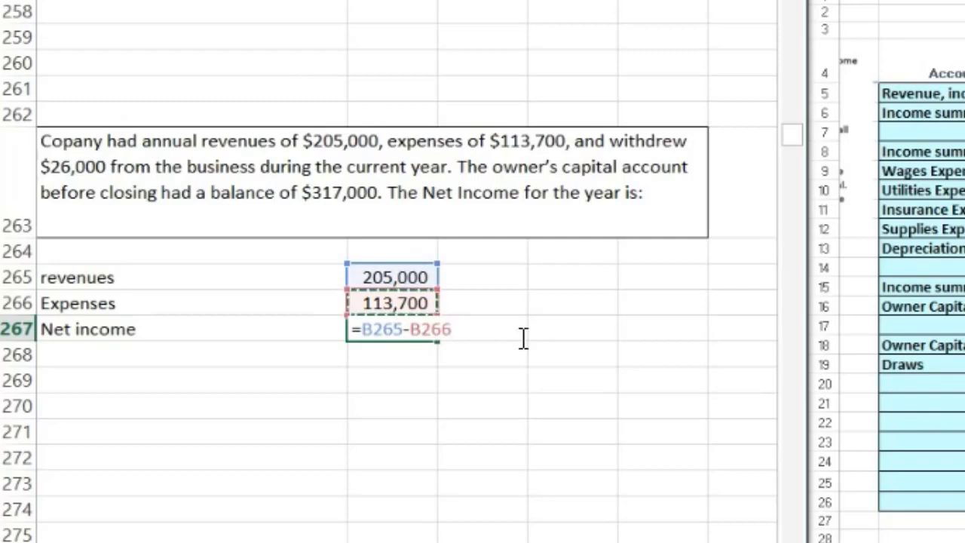
key(Return)
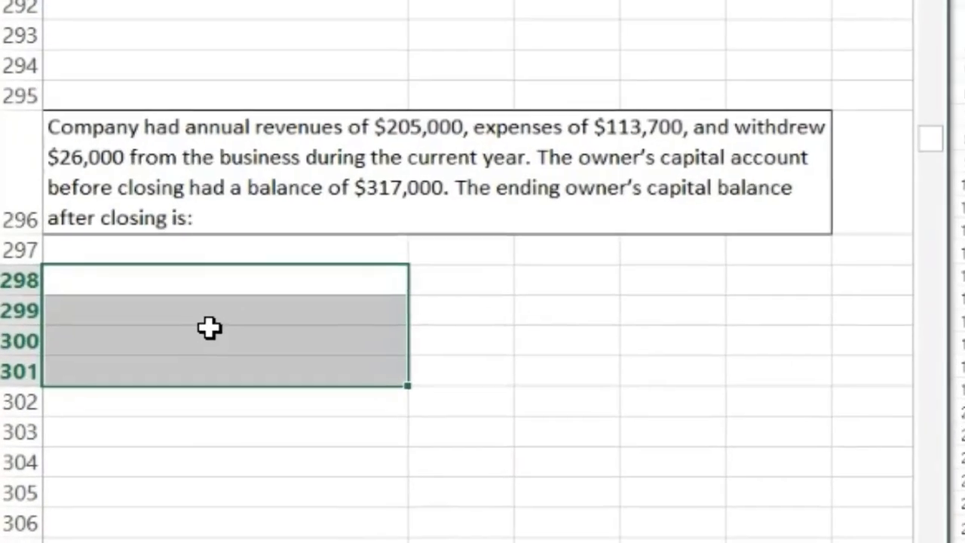
For the ending capital question at row 296, copy "Revenue, income or sales" from F18 of the answer key into A298 as values only
click(211, 298)
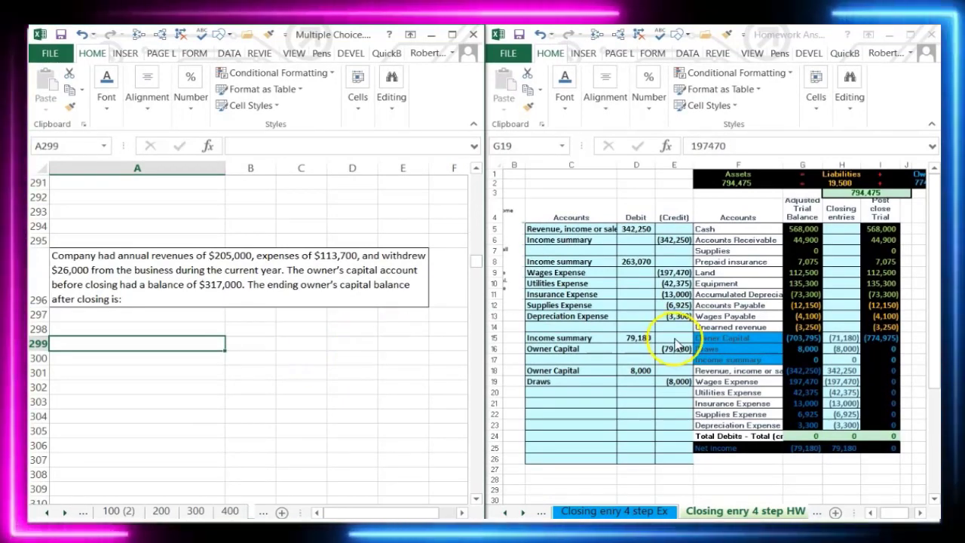
click(724, 371)
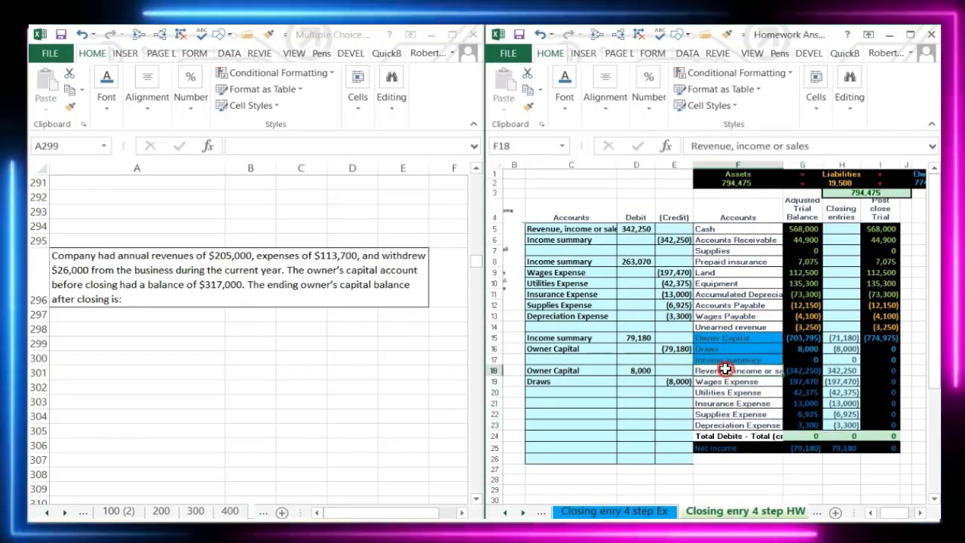
right_click(725, 371)
click(758, 98)
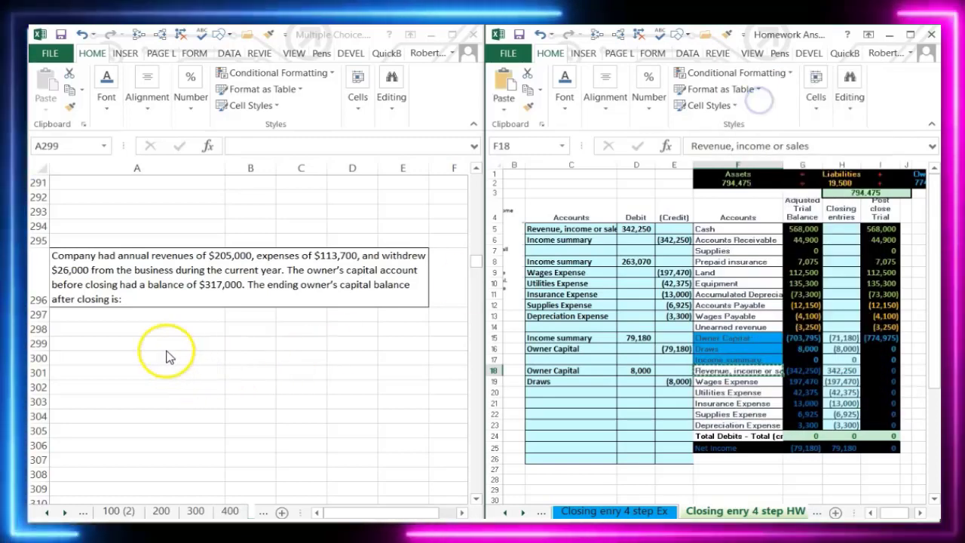
click(139, 342)
click(124, 329)
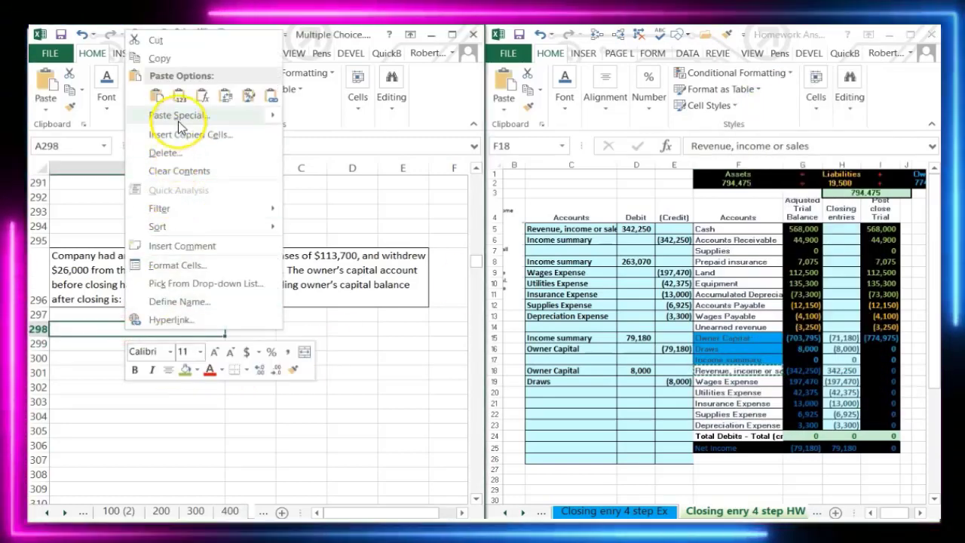
click(179, 96)
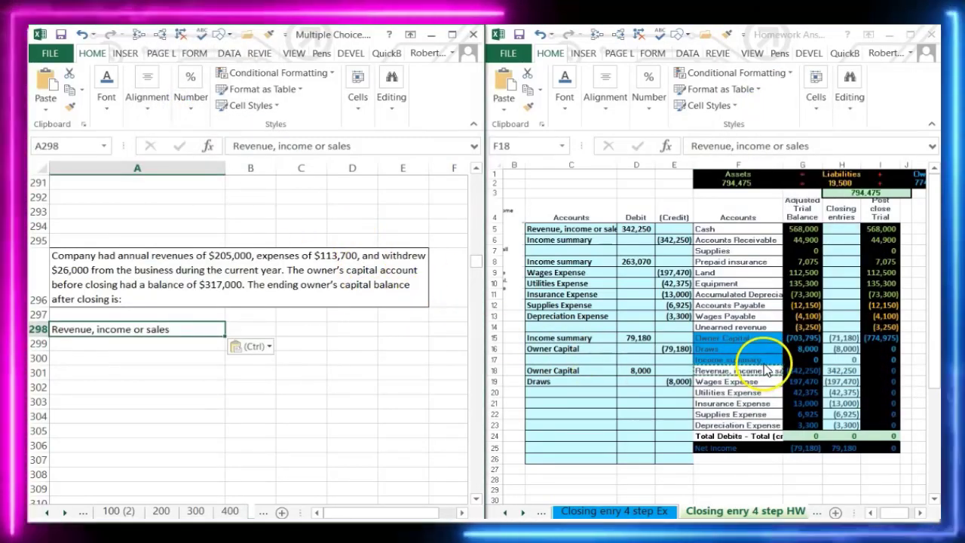
Copy the account name "Income summary" from F17 of the answer key into A299 of the Multiple Choice workbook
click(751, 366)
right_click(735, 361)
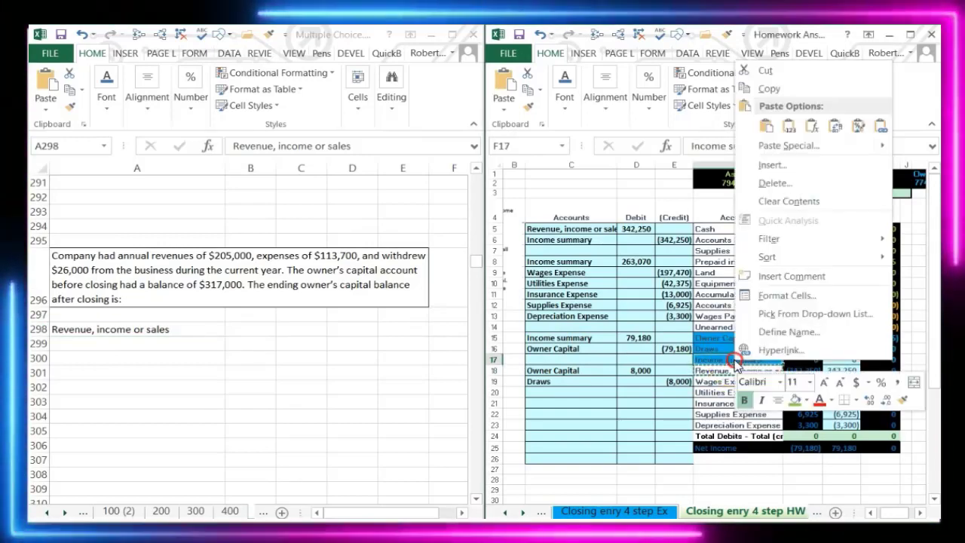
click(769, 89)
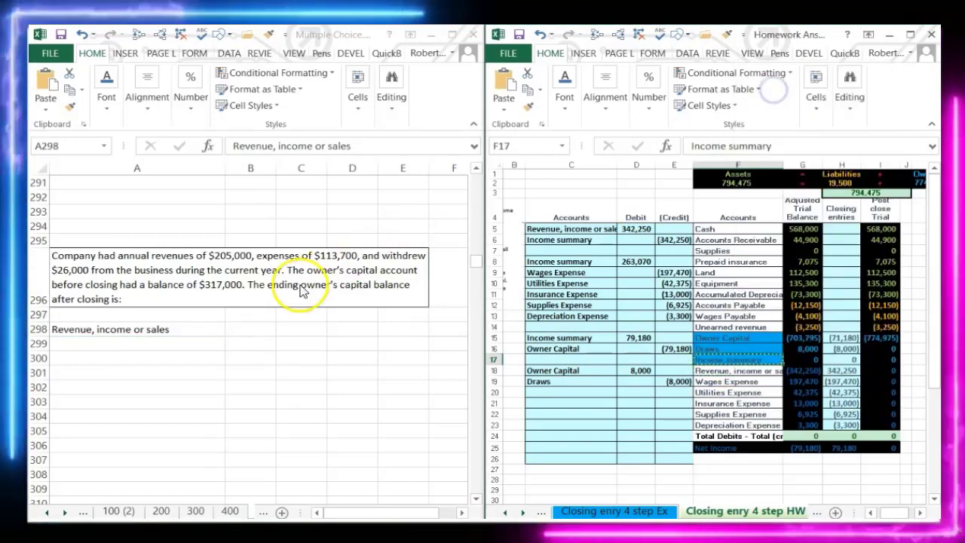
click(117, 343)
right_click(115, 344)
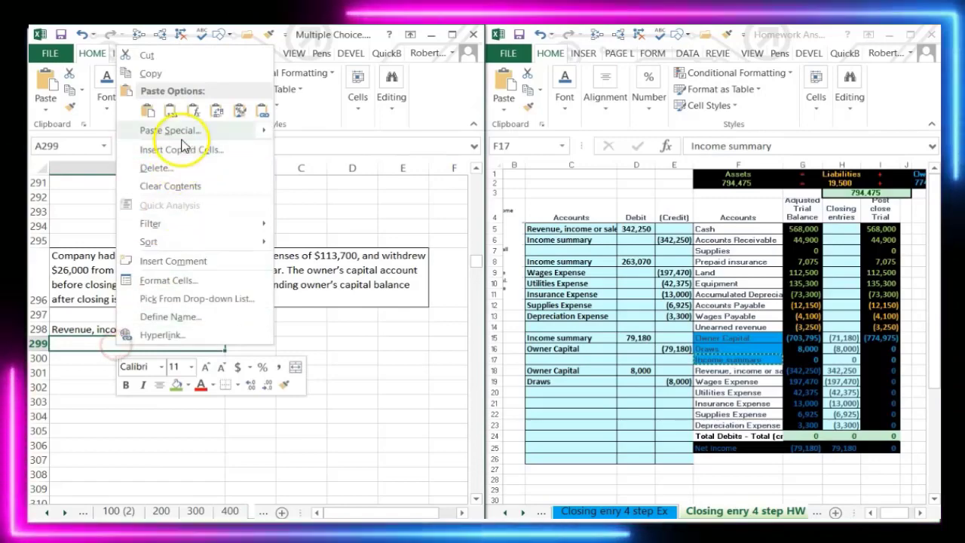
Paste "Income summary" as values only into A299 and enter 205000 as the revenue debit in B298
click(171, 111)
click(248, 331)
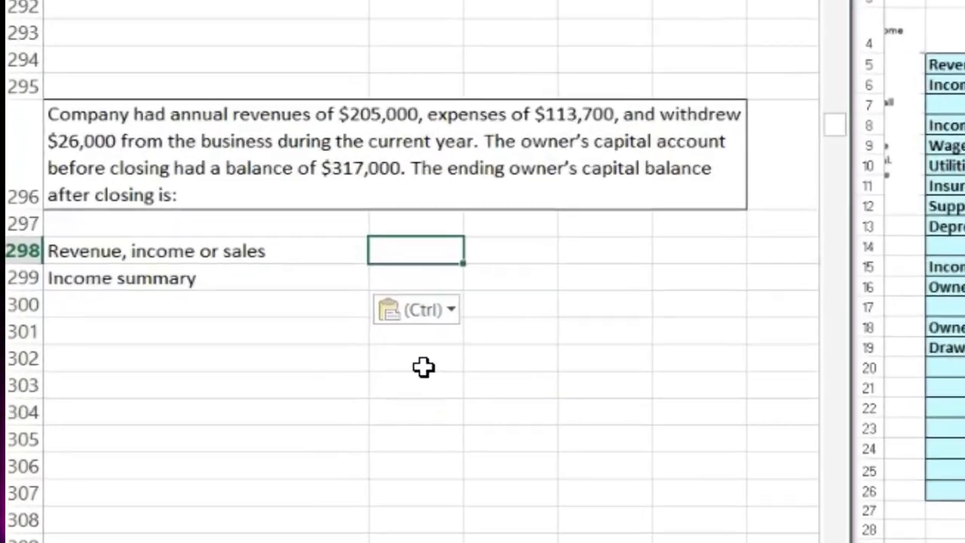
text(205000)
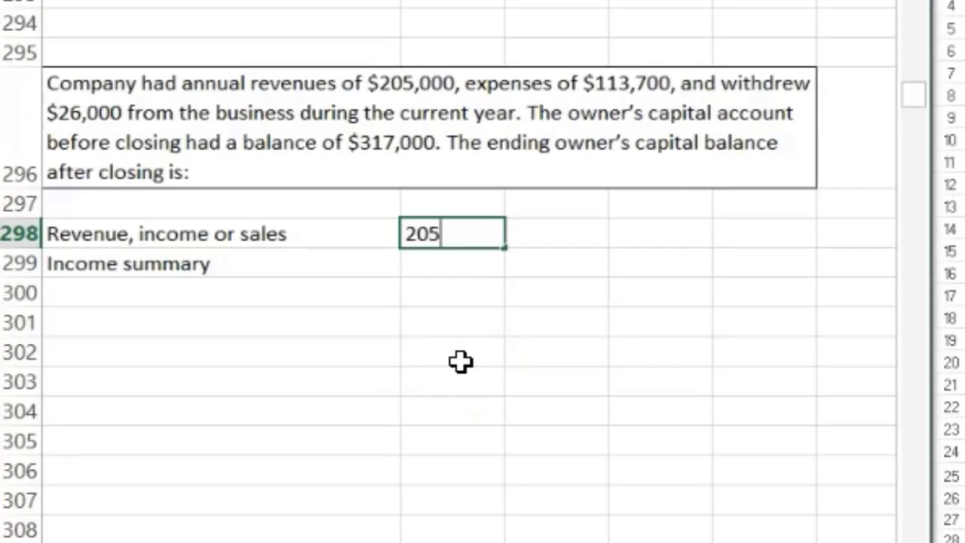
key(Return)
Credit Income summary in C299 with a formula that negates the revenue debit in B298
key(Right)
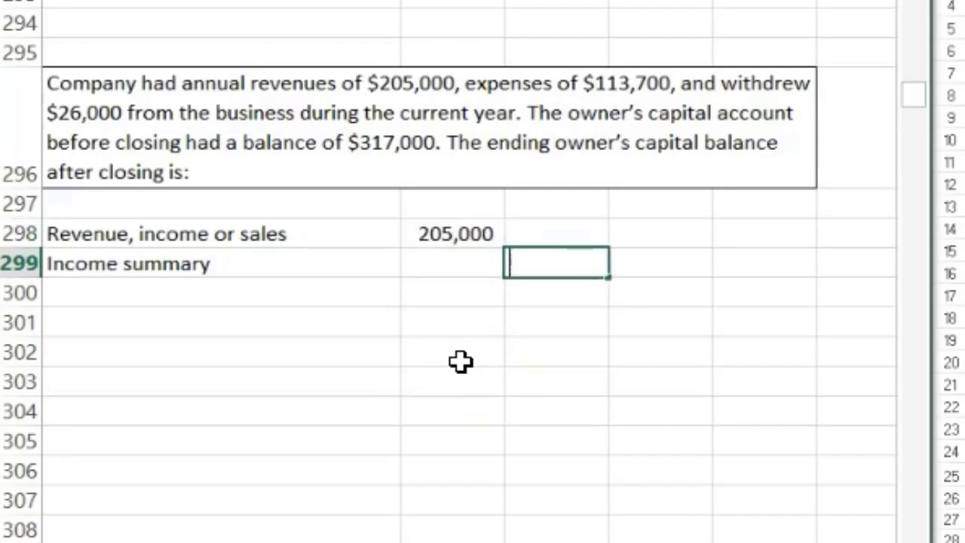
text(=-)
key(Left)
key(Up)
key(Return)
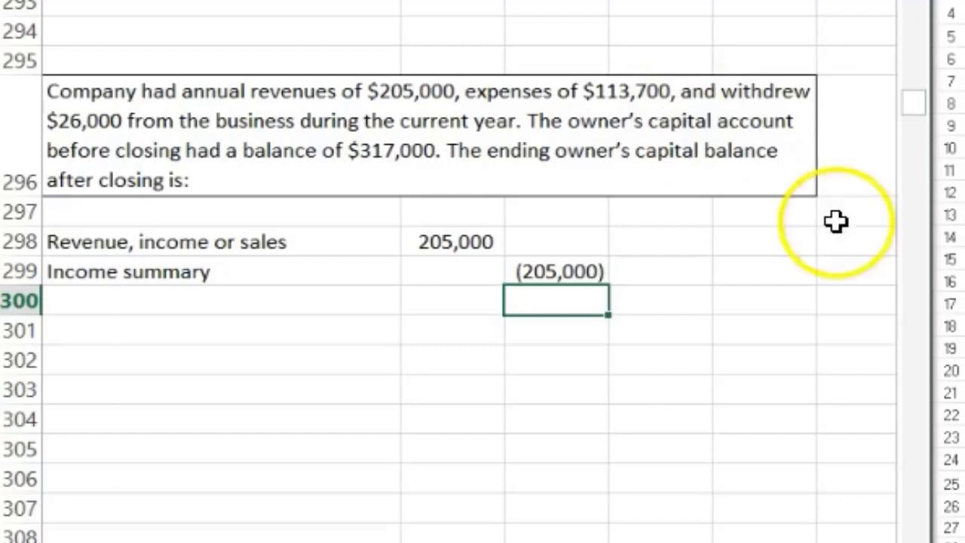
Enter the account label "Expenses" in A302 and 113700 in its credit cell C302
click(256, 332)
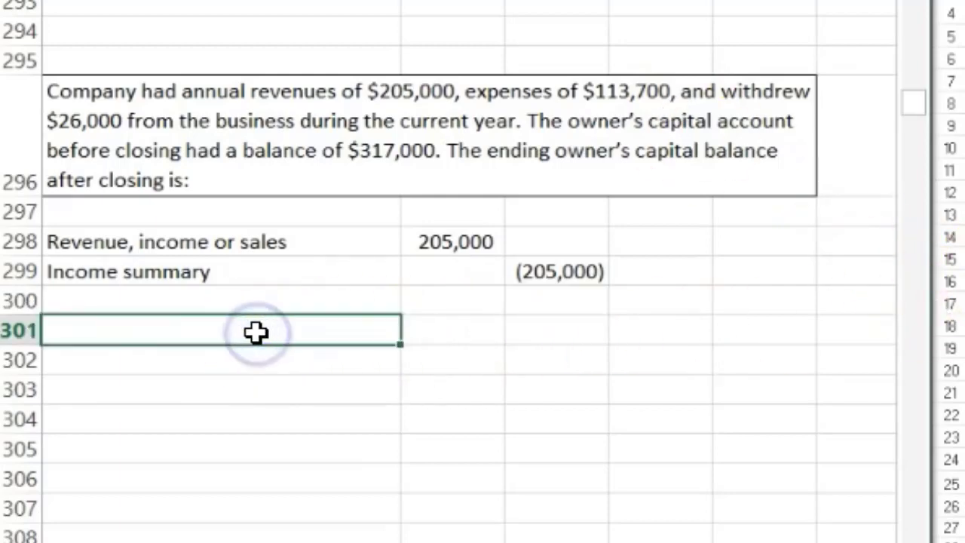
key(Return)
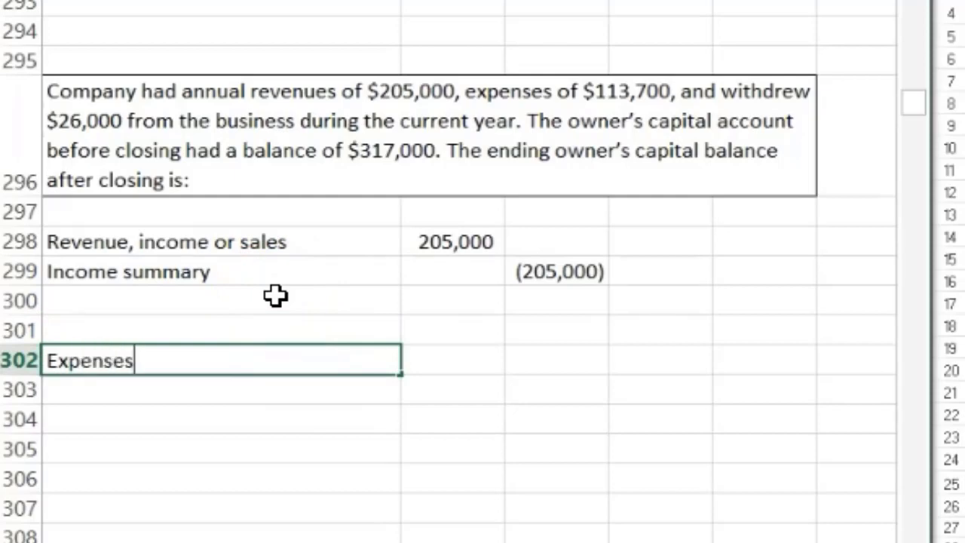
key(Tab)
key(Tab)
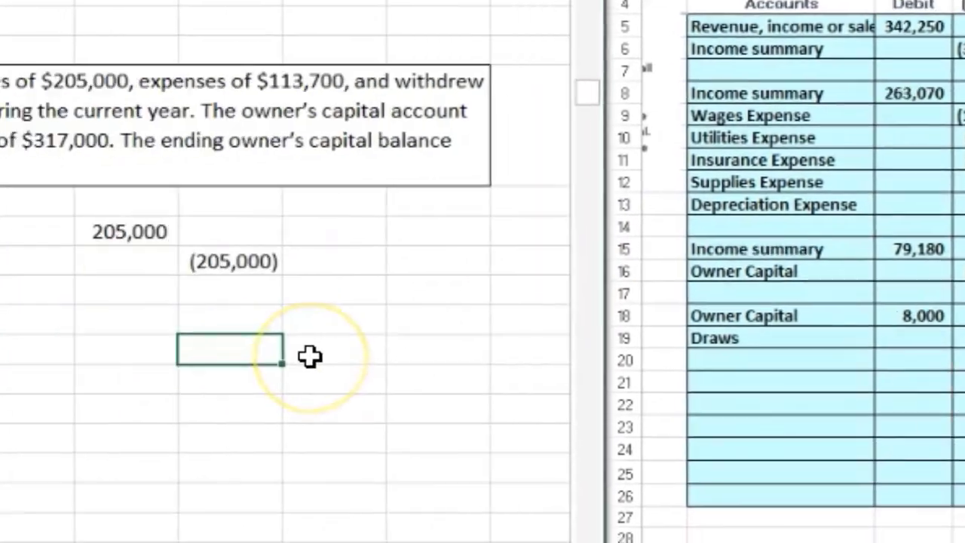
text(11)
text(3,70)
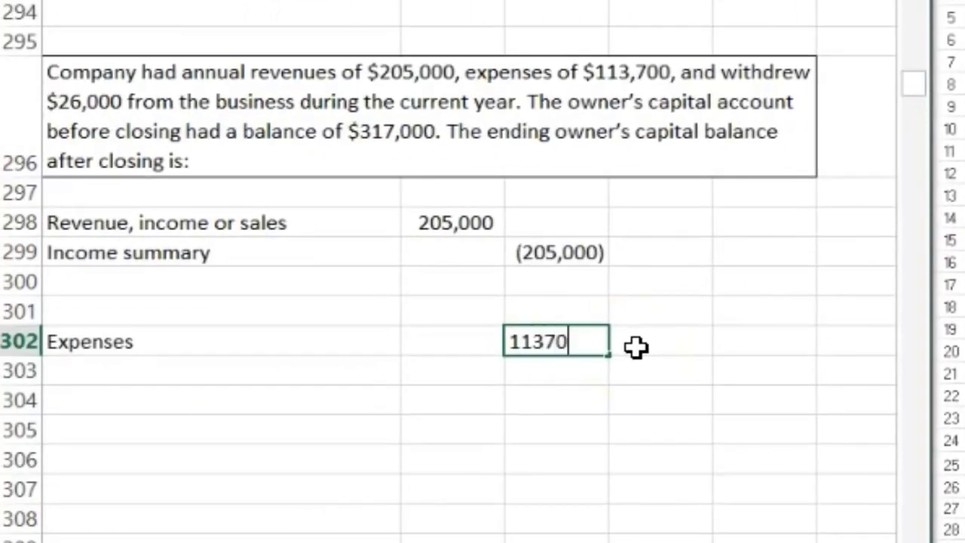
text(0)
key(Return)
Copy the "Income summary" label from A299 and paste it into A301 above Expenses
key(Up)
key(Up)
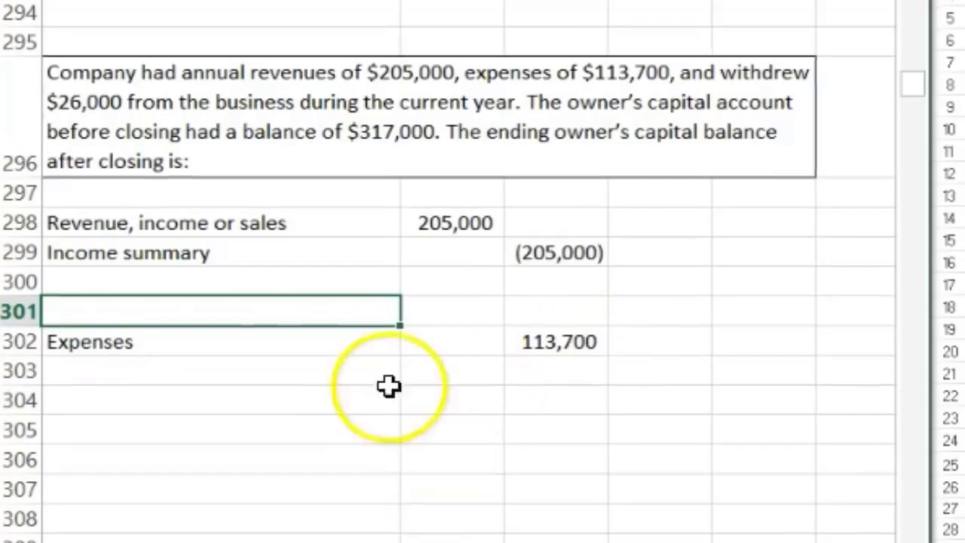
right_click(333, 254)
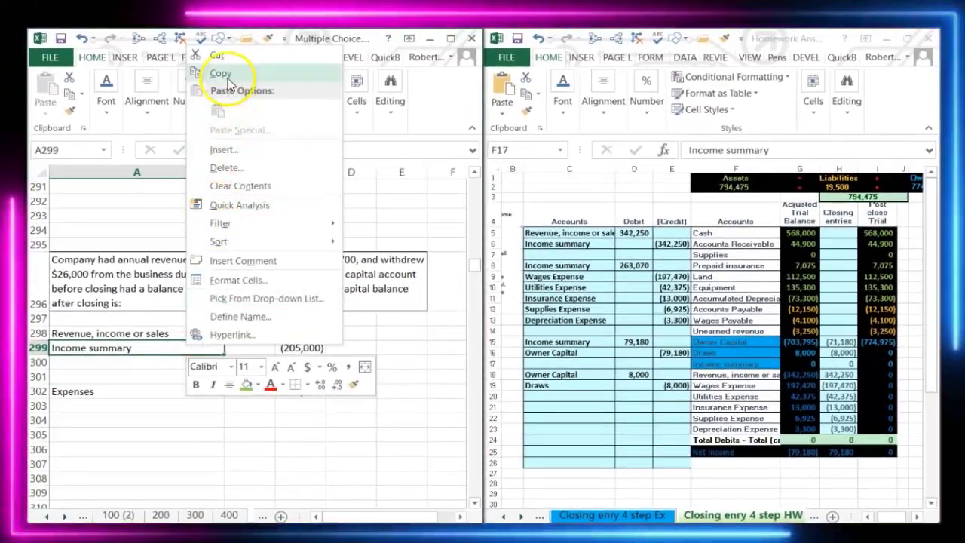
click(228, 74)
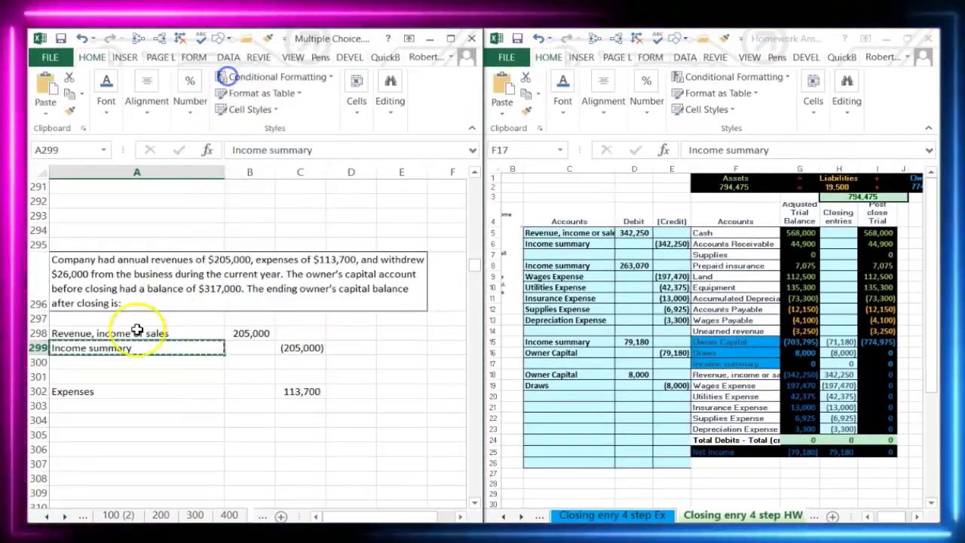
click(143, 376)
right_click(143, 376)
click(151, 148)
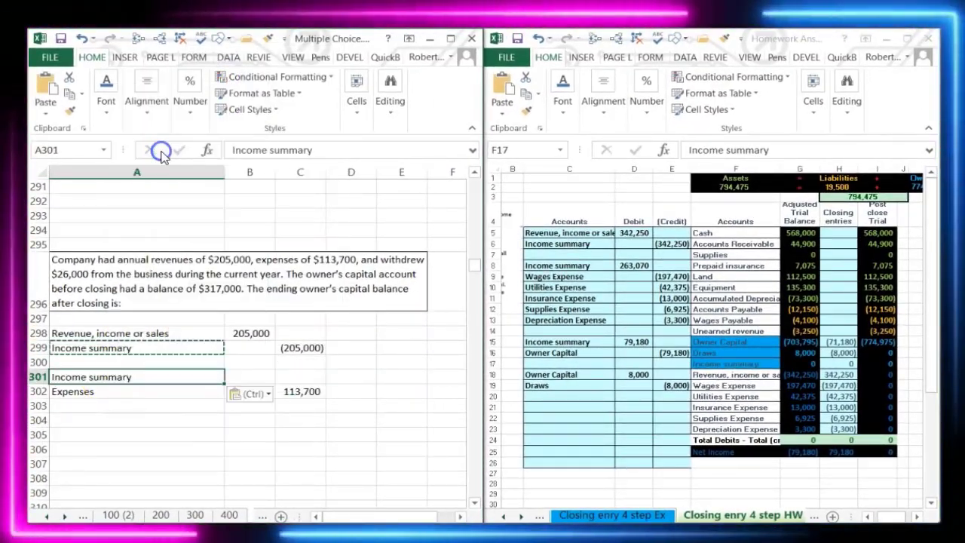
Fill the Income summary debit in B301 with a formula that negates the Expenses amount in C302
click(240, 377)
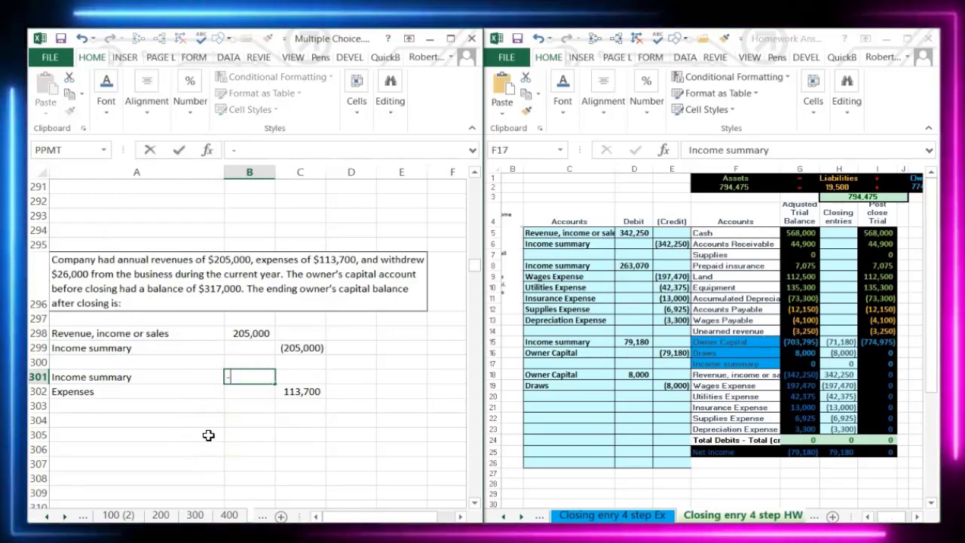
text(=-)
key(Down)
key(Right)
key(Return)
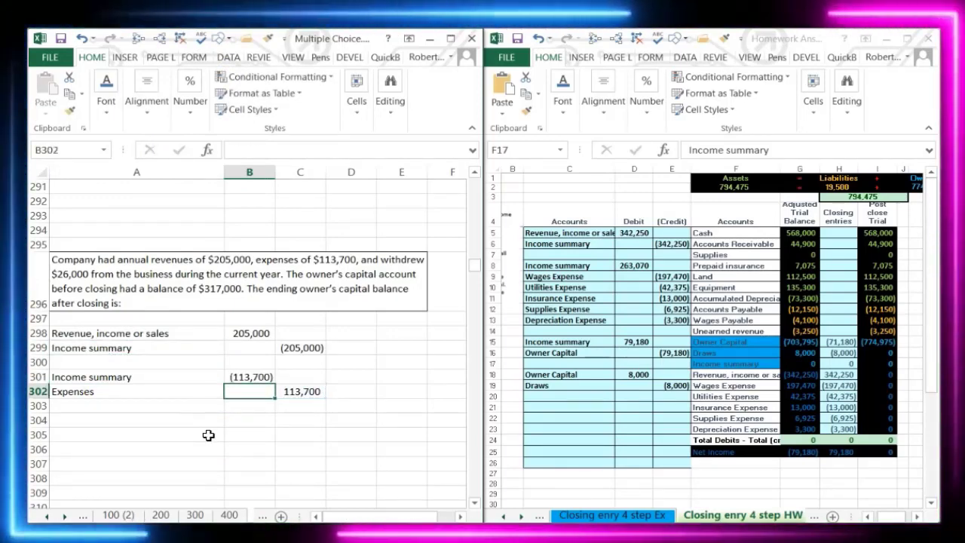
Change the Expenses credit in C302 to -113700
key(Right)
text(-113700)
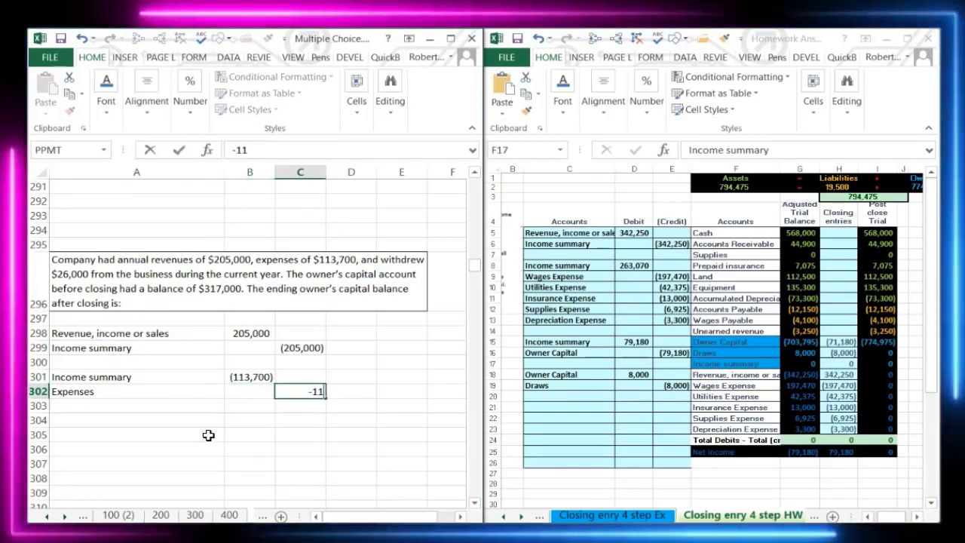
key(Return)
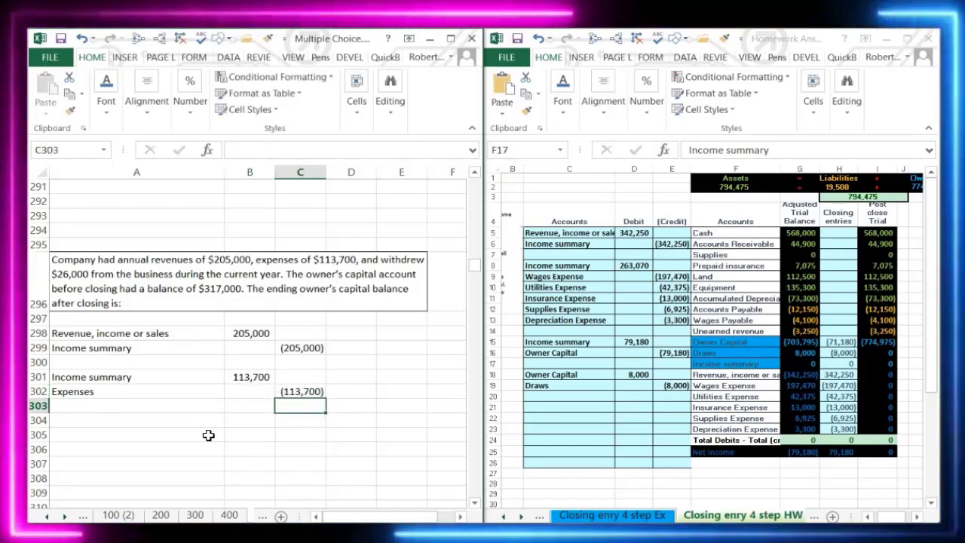
Label a new account worksheet area below the entries by entering "Inocome summary" in B308
key(Right)
key(Down)
key(Down)
key(Down)
key(Down)
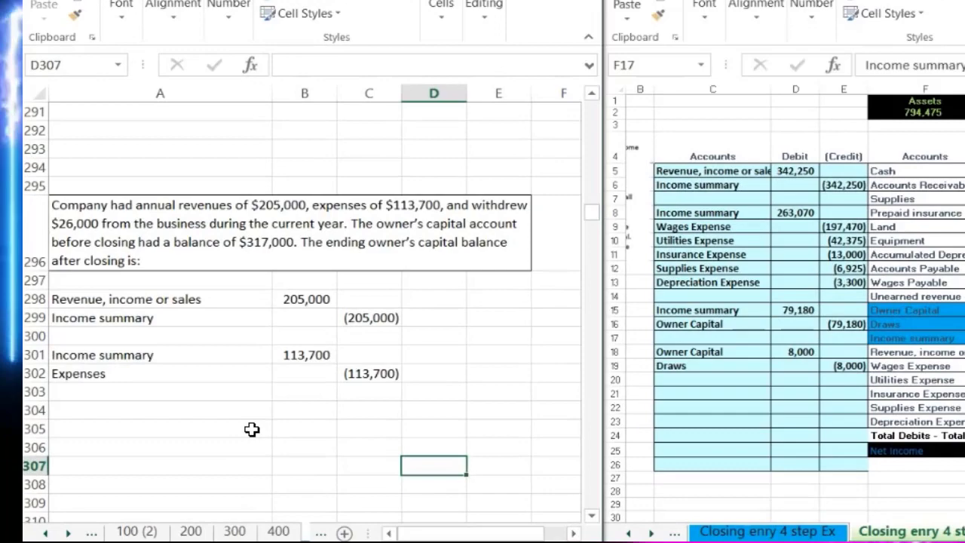
key(Left)
key(Left)
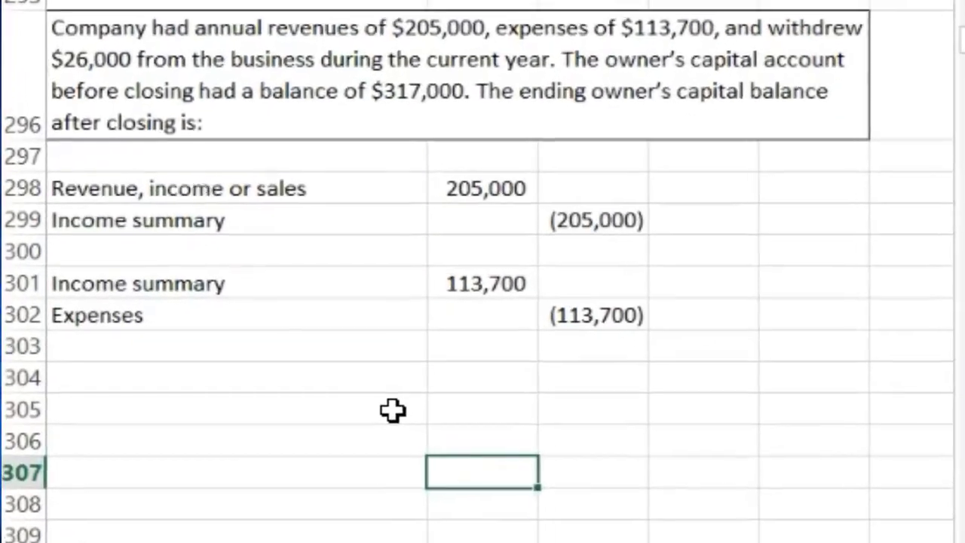
key(Down)
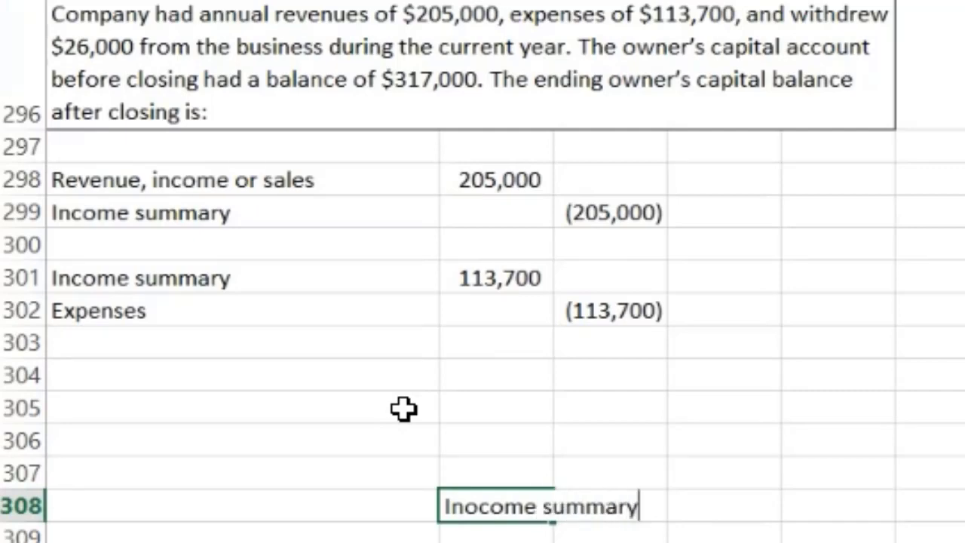
text(Inocome summary)
key(Return)
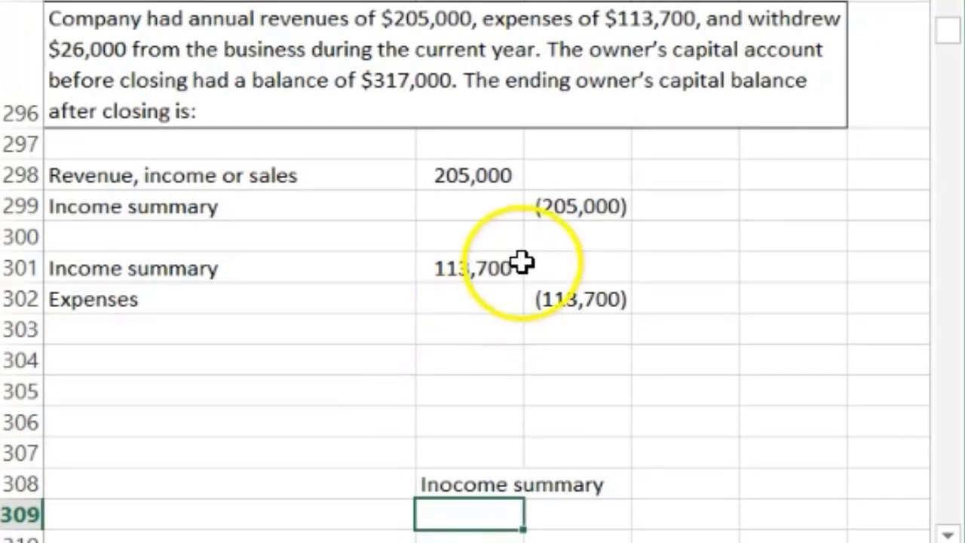
Fill C309 with the negated Income summary credit from C299 and B309 with the negated debit from B301
key(Right)
text(-)
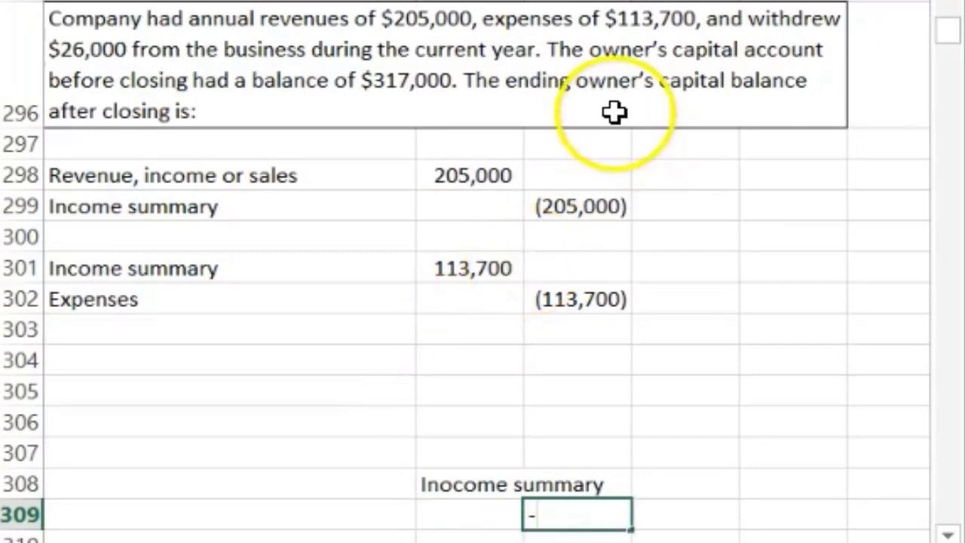
click(577, 204)
key(Return)
key(Left)
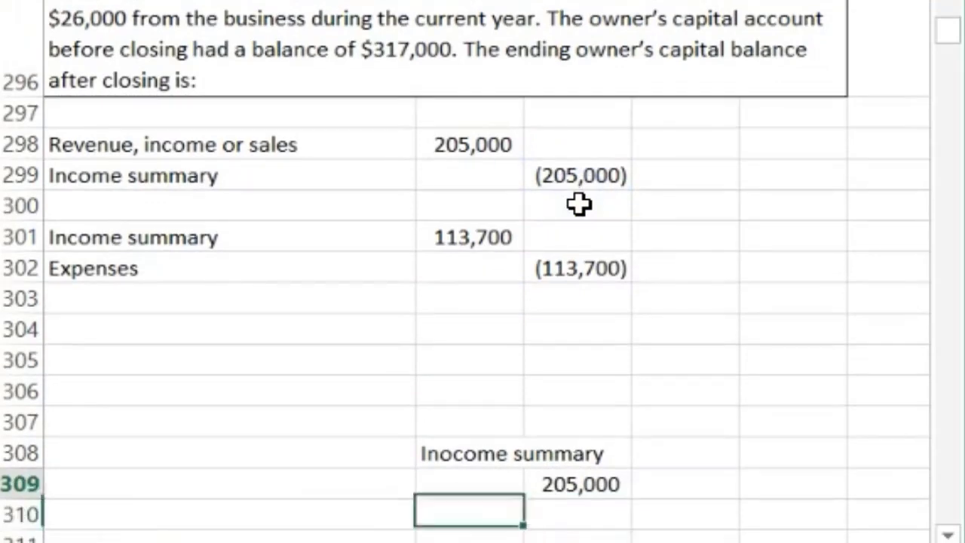
key(Up)
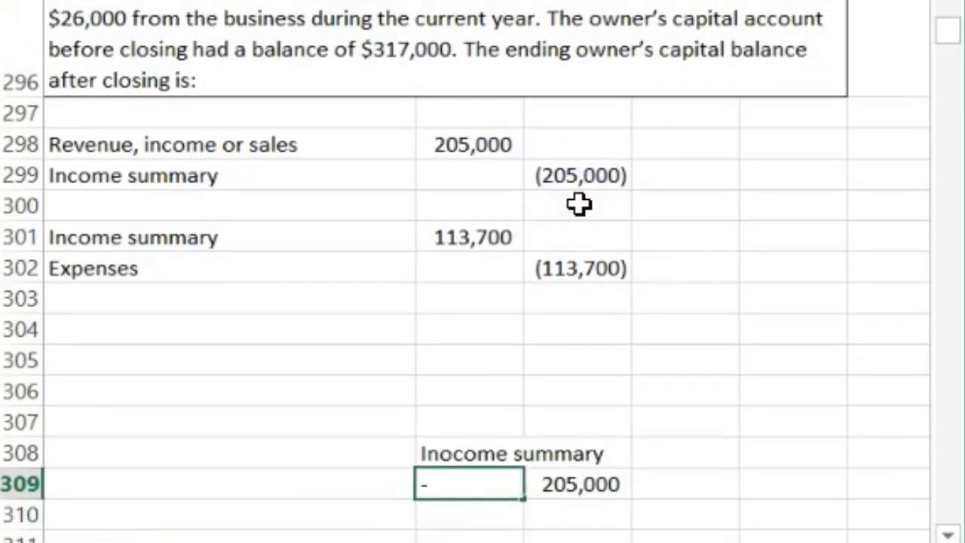
click(491, 240)
key(Return)
Calculate the Income summary balance in D309 by adding B309 and C309
key(Right)
key(Right)
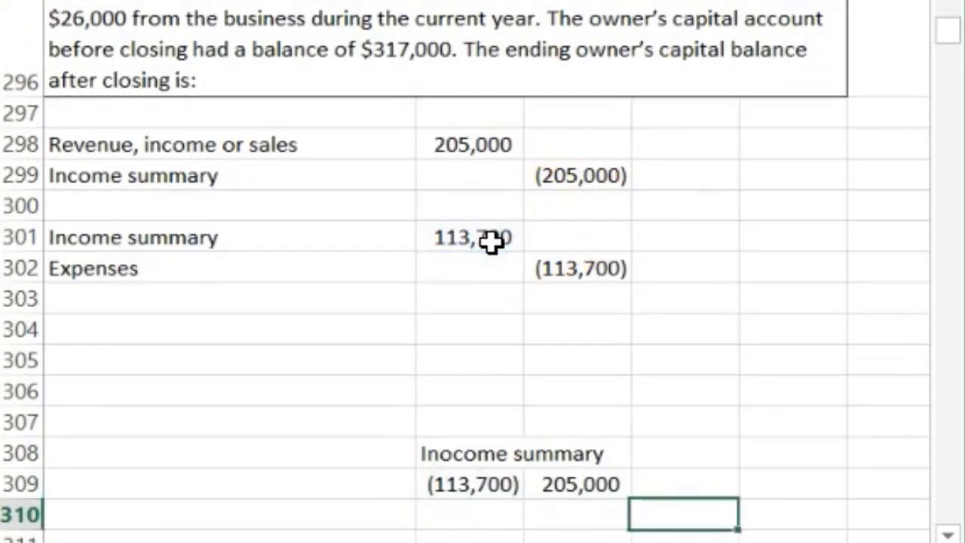
key(Up)
key(F2)
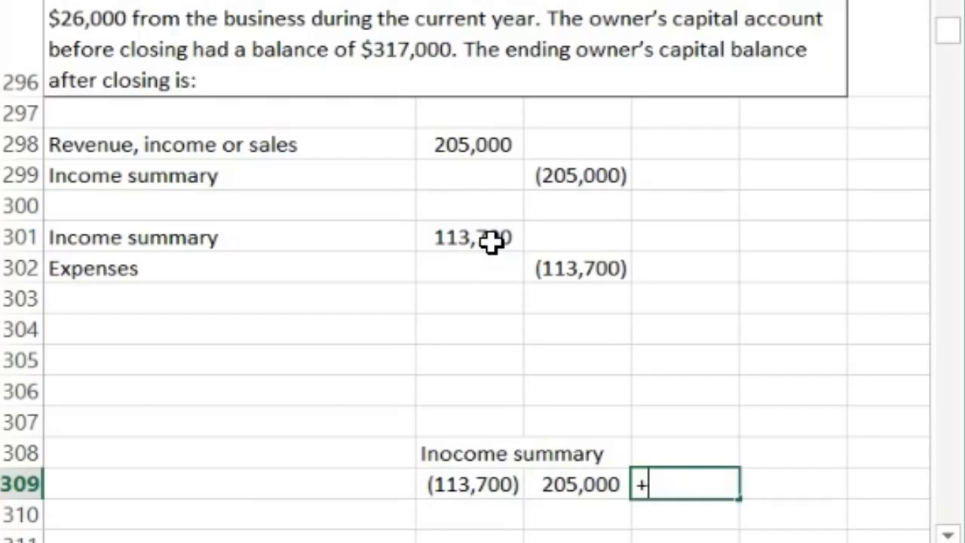
text(+)
key(Left)
key(Left)
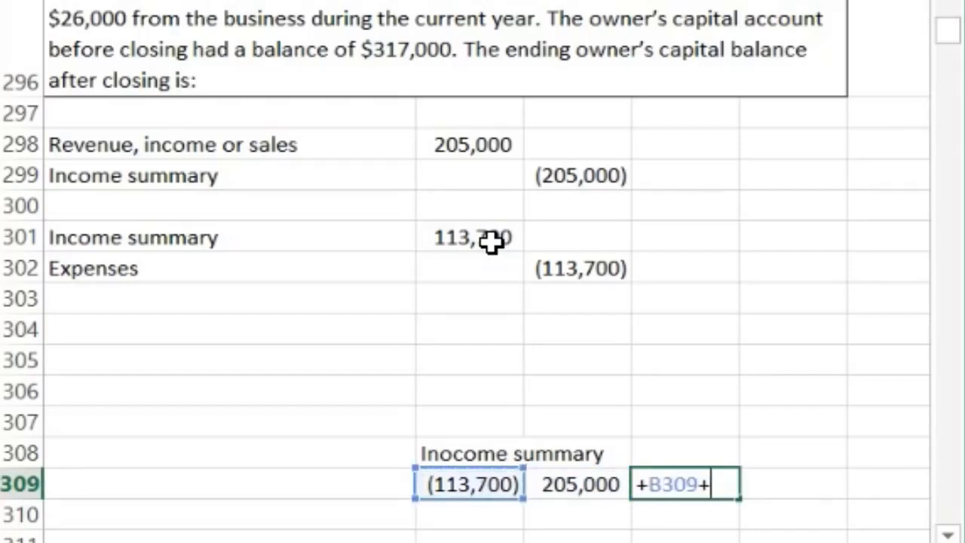
text(+)
key(Left)
key(Return)
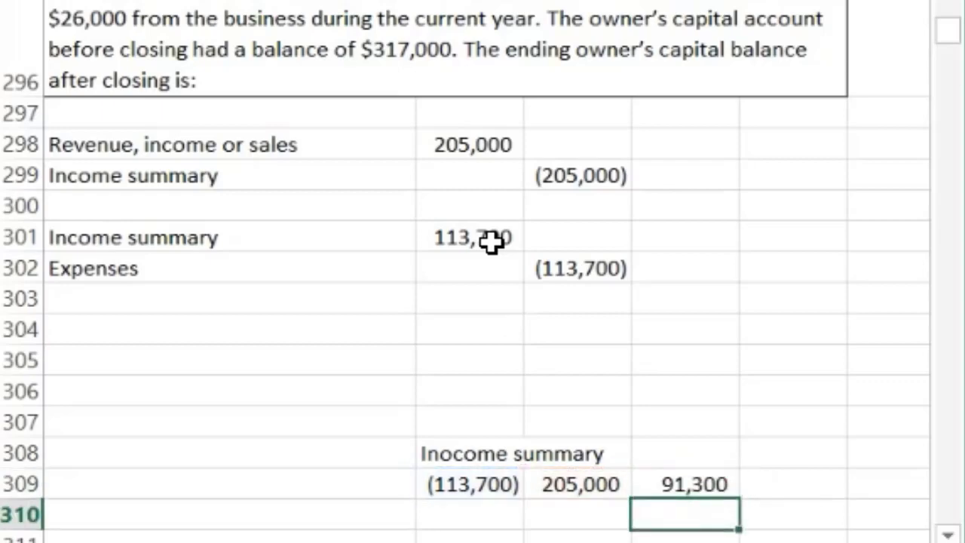
Replace the formula in C309 with a direct, unnegated reference to the Income summary credit in C299
key(Left)
key(Up)
text(+)
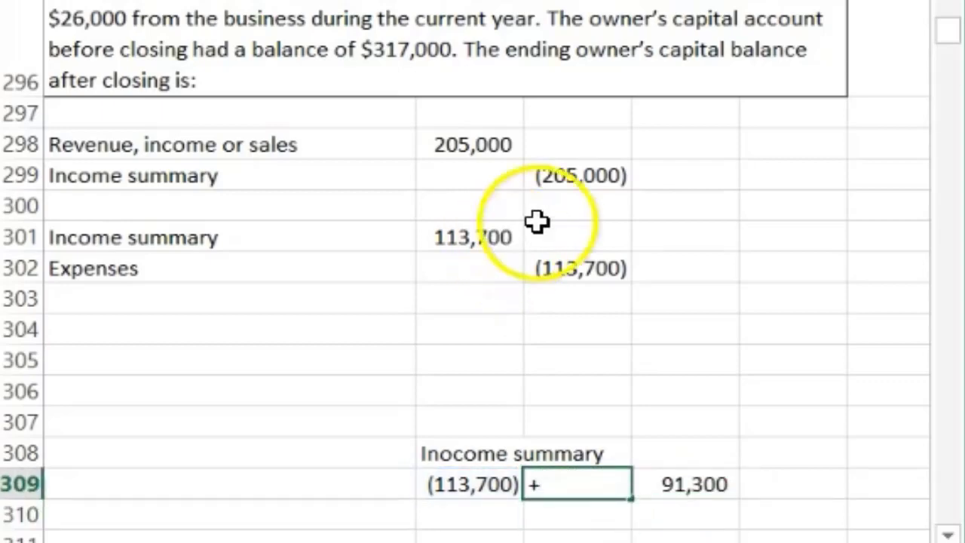
click(562, 181)
key(Return)
Replace the formula in B309 with a direct, unnegated reference to the Income summary debit in B301
key(Left)
key(Up)
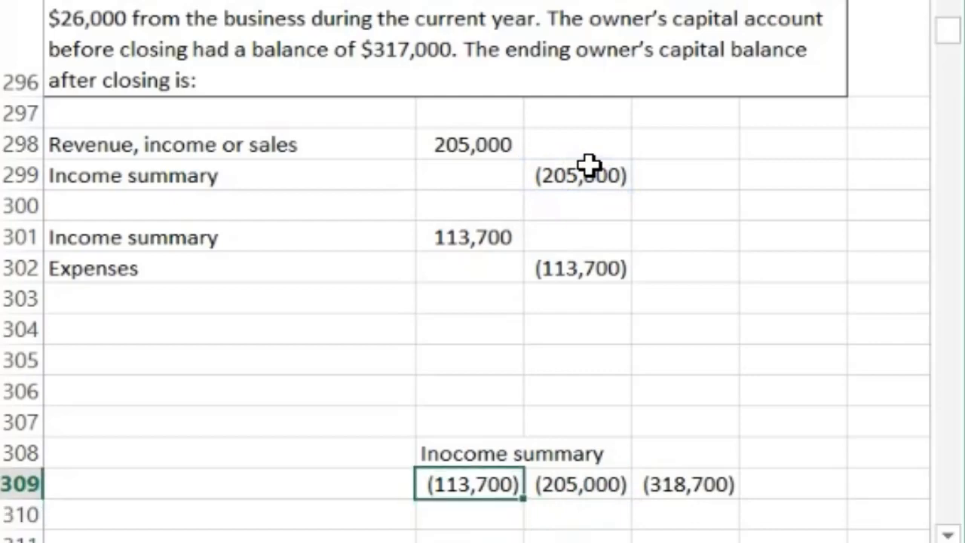
text(+)
click(456, 239)
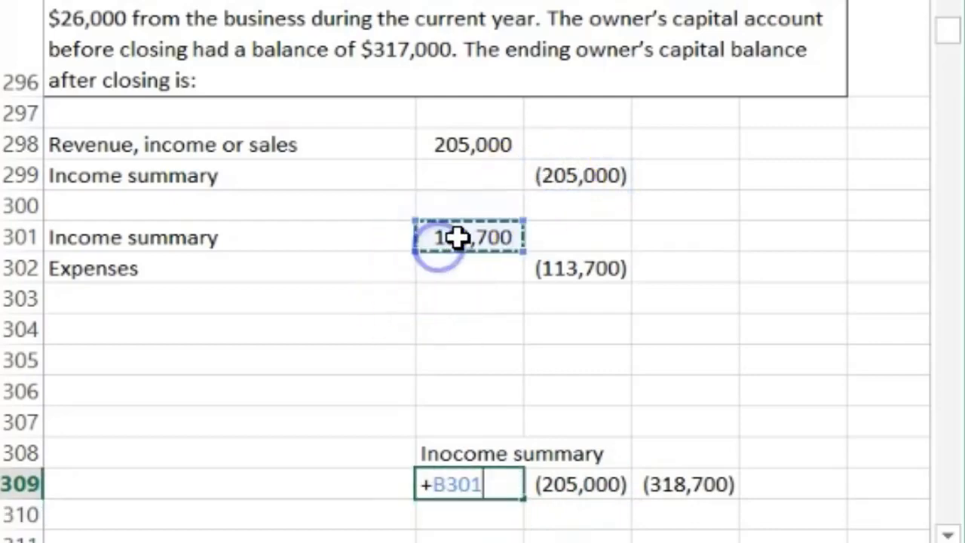
key(Return)
click(578, 530)
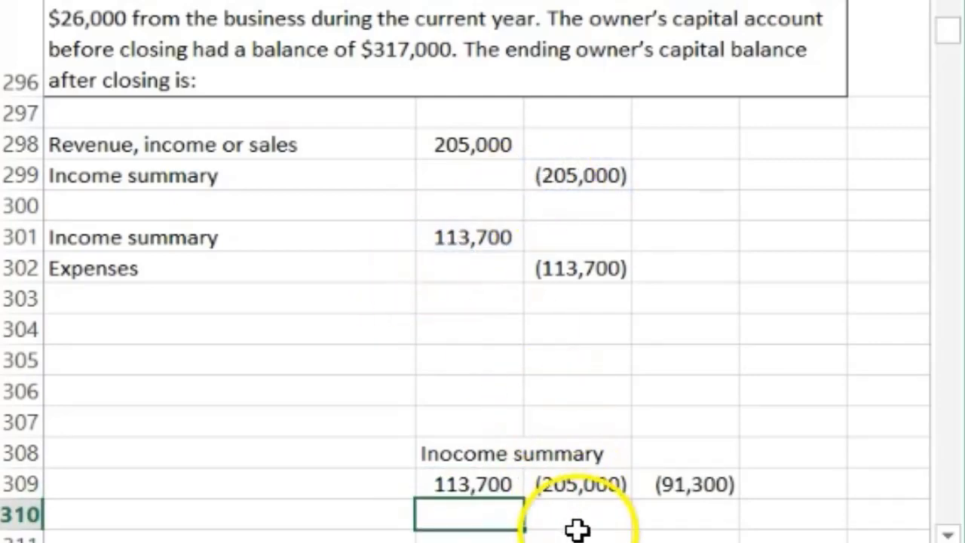
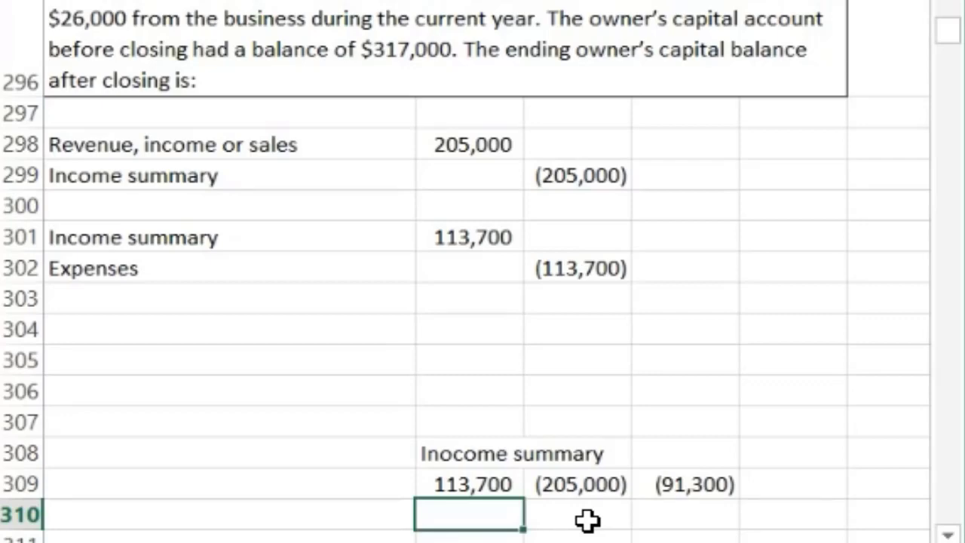
click(553, 501)
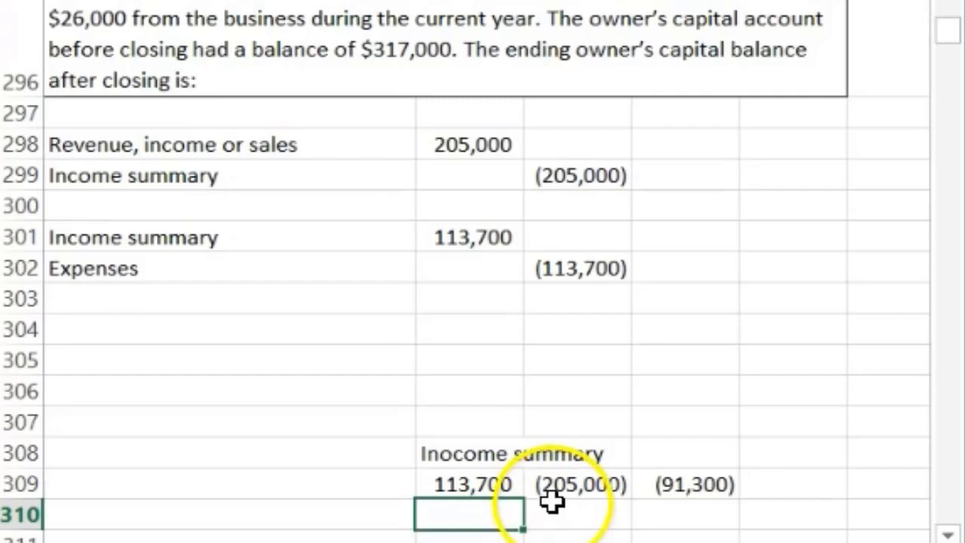
click(685, 490)
scroll(687, 494, down, 3)
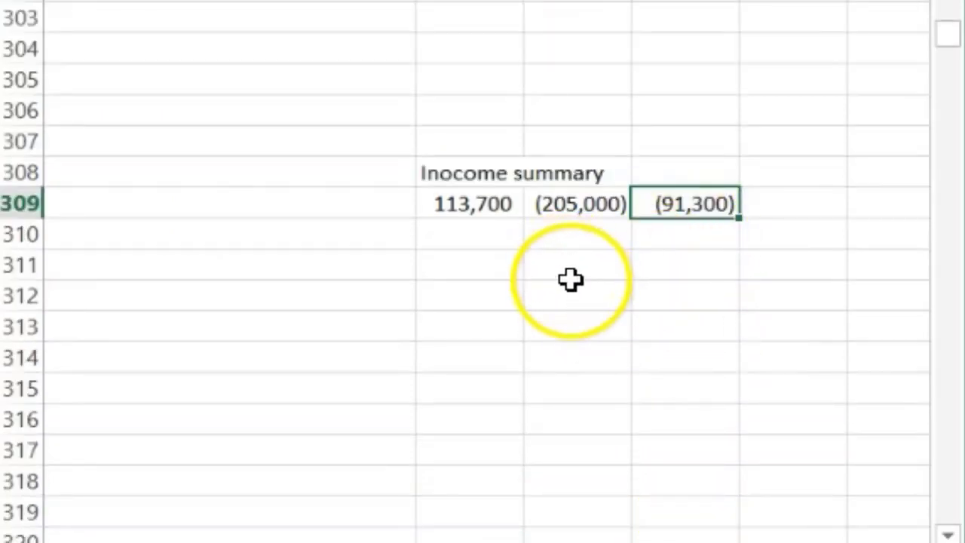
scroll(583, 321, up, 2)
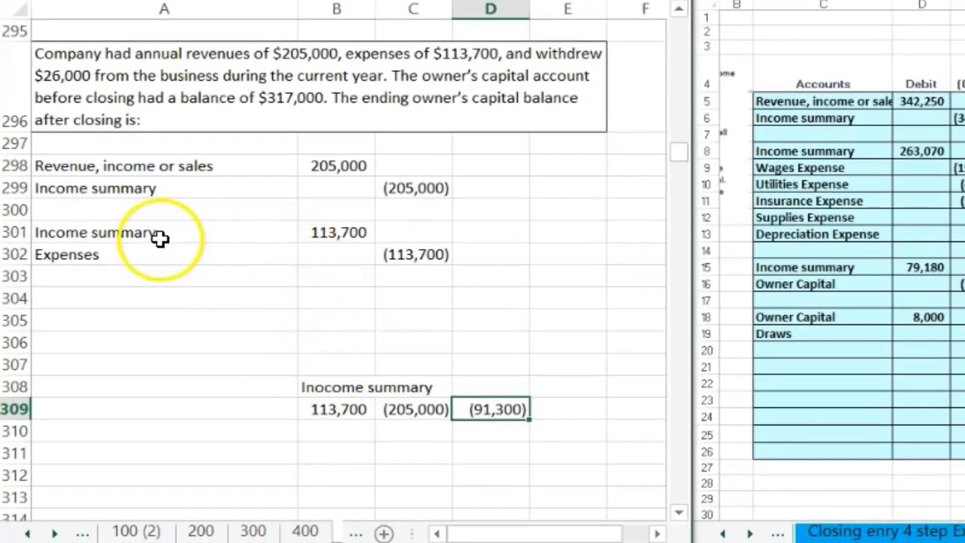
Copy the Income summary label from A301 to A304 and enter a debit of 91300 in B304
right_click(159, 236)
click(208, 151)
right_click(98, 299)
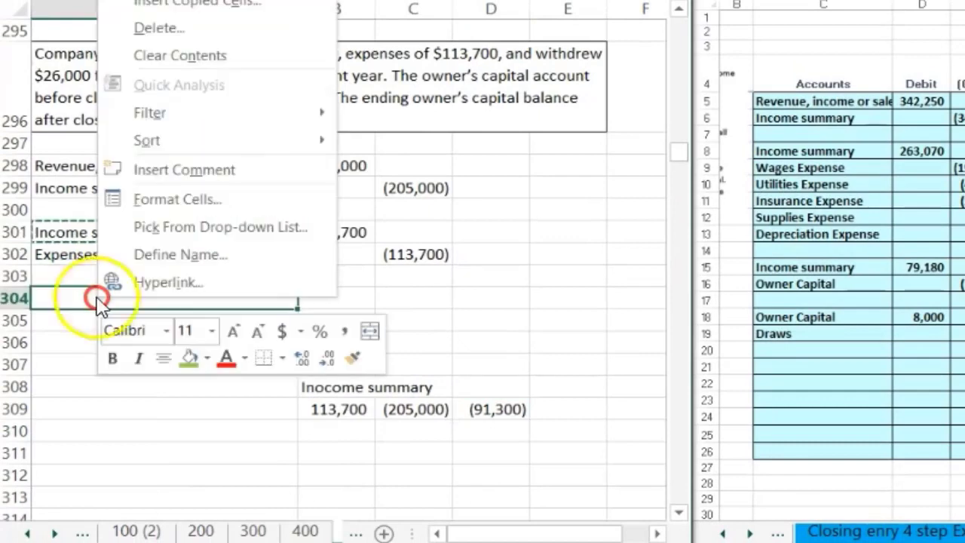
click(121, 2)
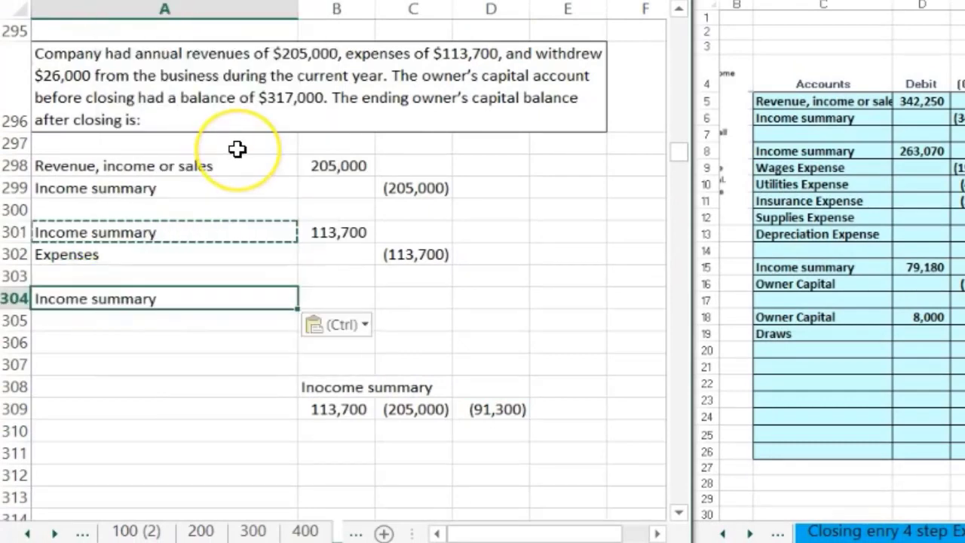
key(Right)
text(91,30)
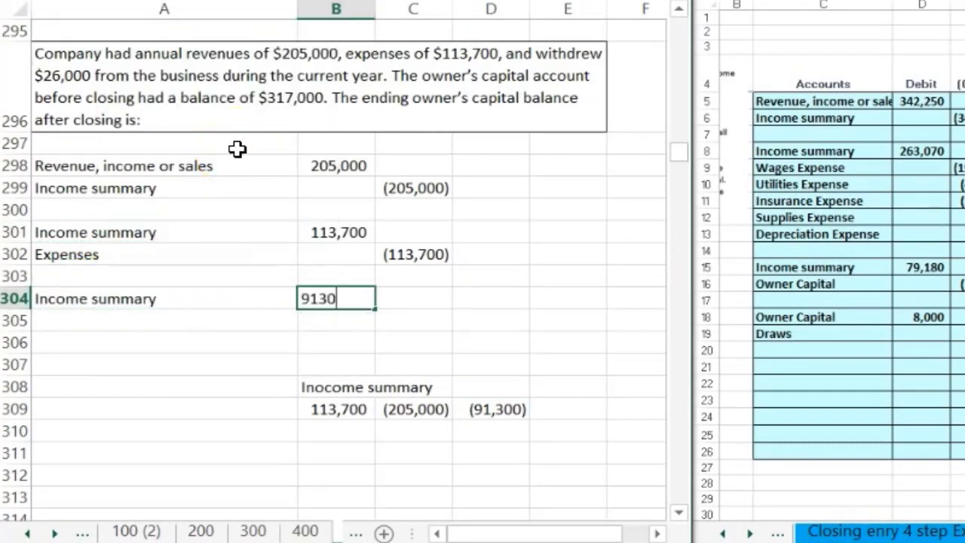
text(0)
key(Return)
Fill C305 with the negated Income summary debit from B304 and label A305 as Capital
key(Right)
text(-)
key(Left)
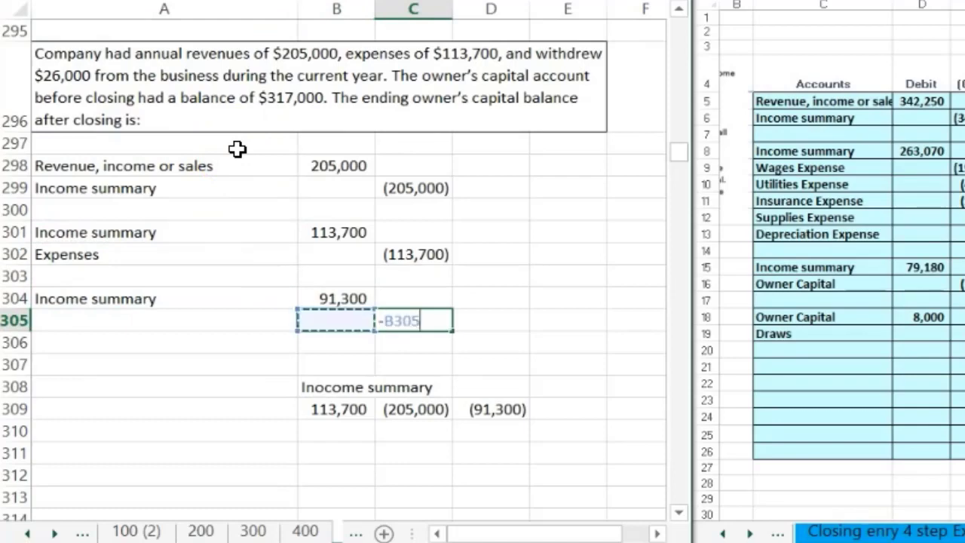
key(Up)
key(Return)
key(Left)
key(Left)
key(Up)
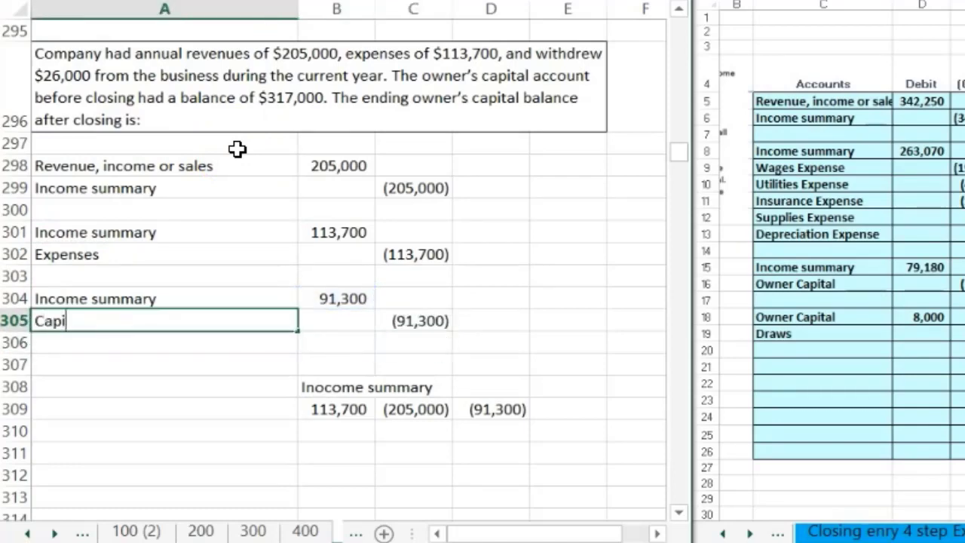
key(Right)
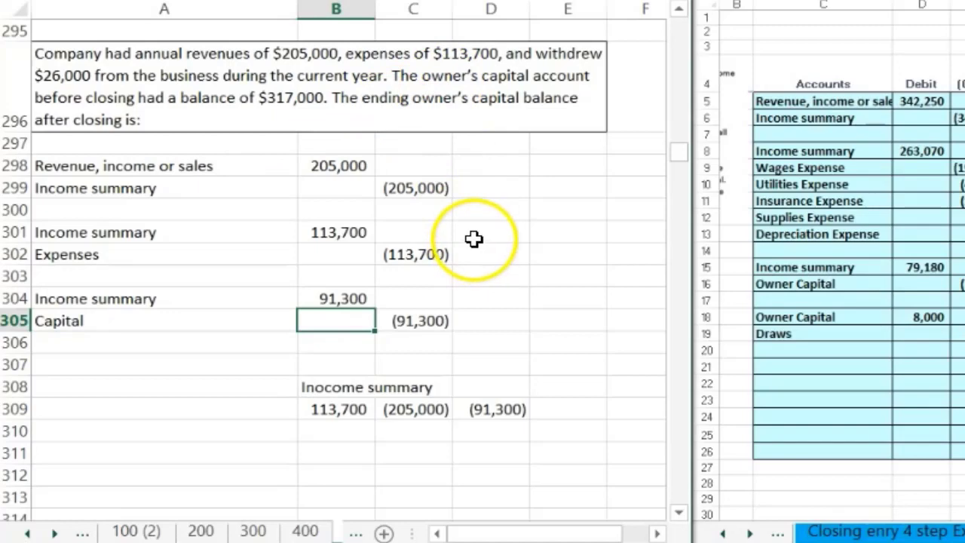
Move the Income summary account block down one row to B309:D310 and enter a debit of 91300 in B311
drag(334, 394, 468, 407)
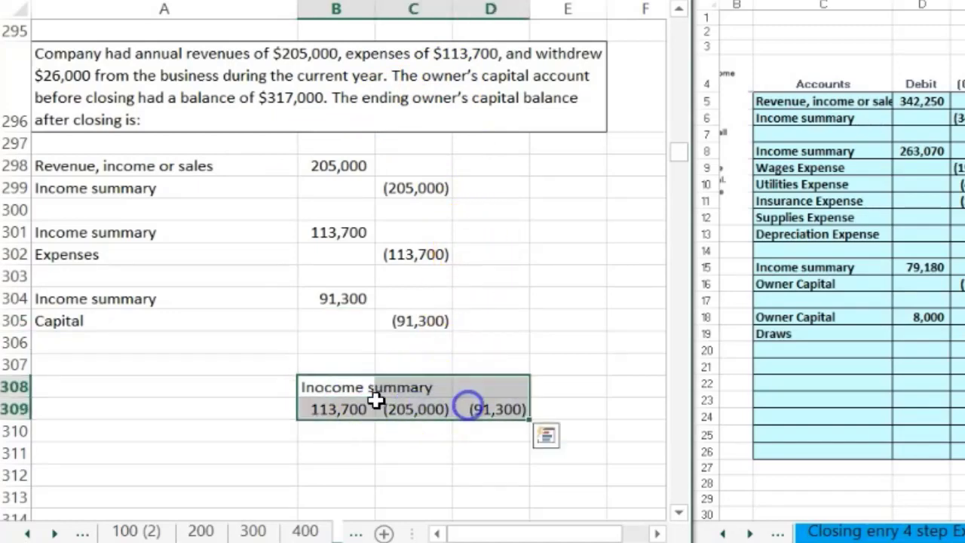
drag(368, 395, 354, 416)
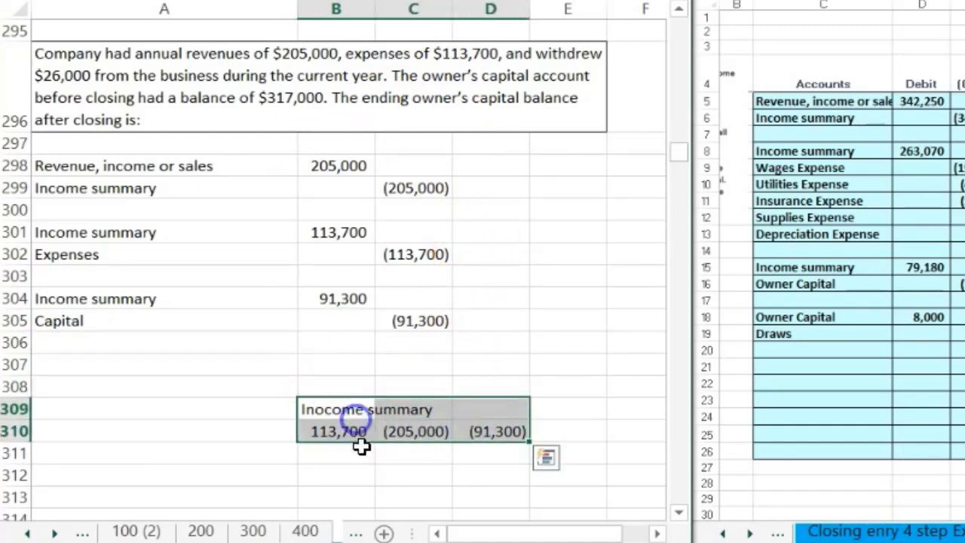
scroll(362, 452, down, 1)
click(351, 319)
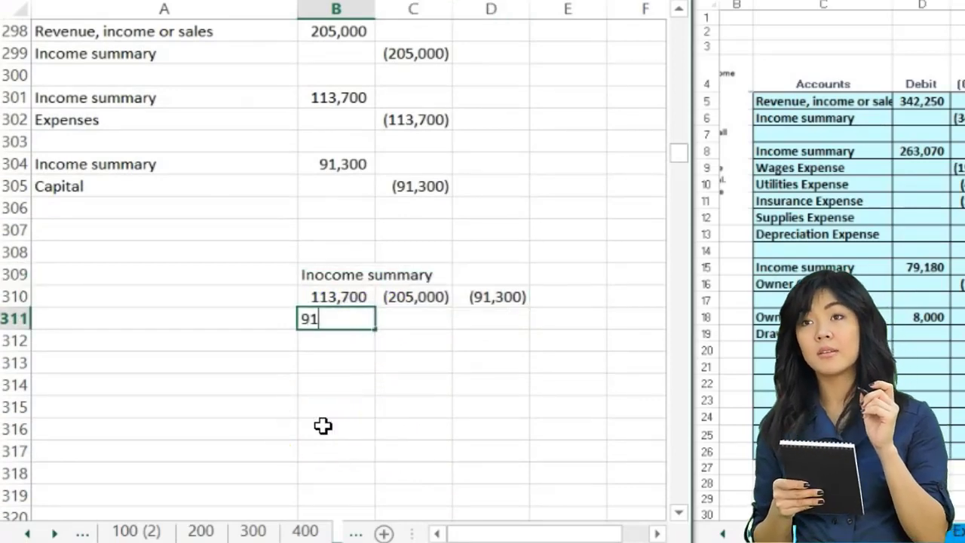
text(91,300)
key(Return)
Calculate the closing Income summary balance in D311 by adding D310 and B311
key(Right)
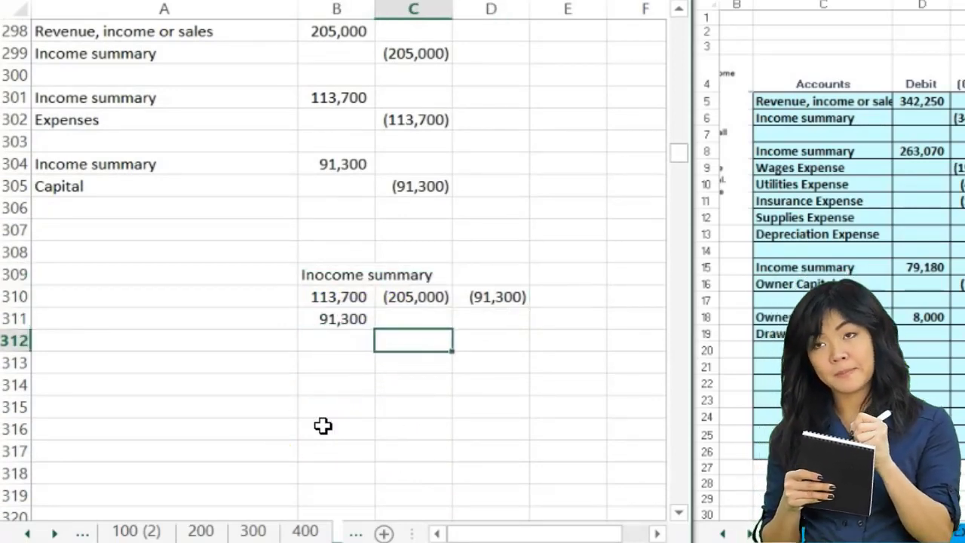
key(Right)
key(Up)
text(+)
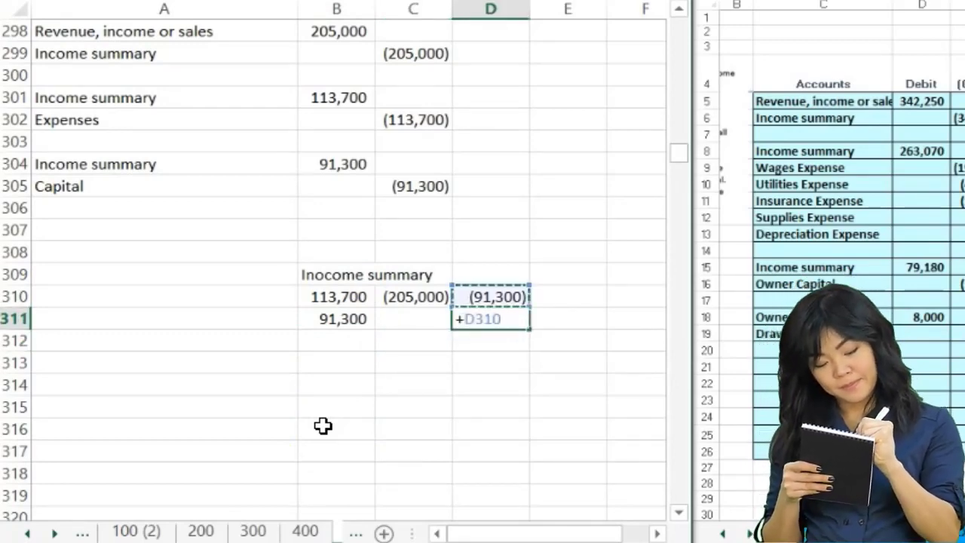
key(Left)
key(Left)
key(Return)
key(Up)
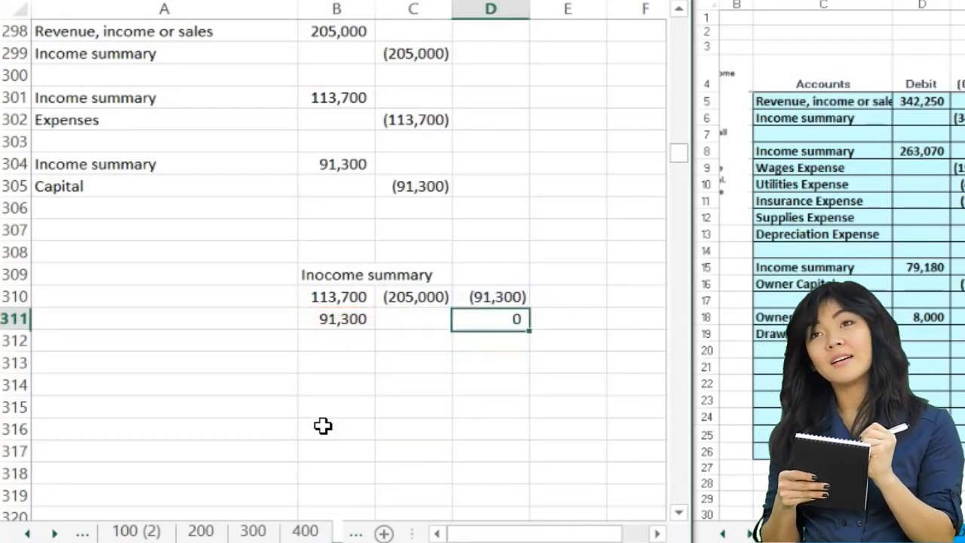
Start a second account block with the heading Capital in B313 and the label Beg bal in A314
key(Down)
key(Down)
key(Left)
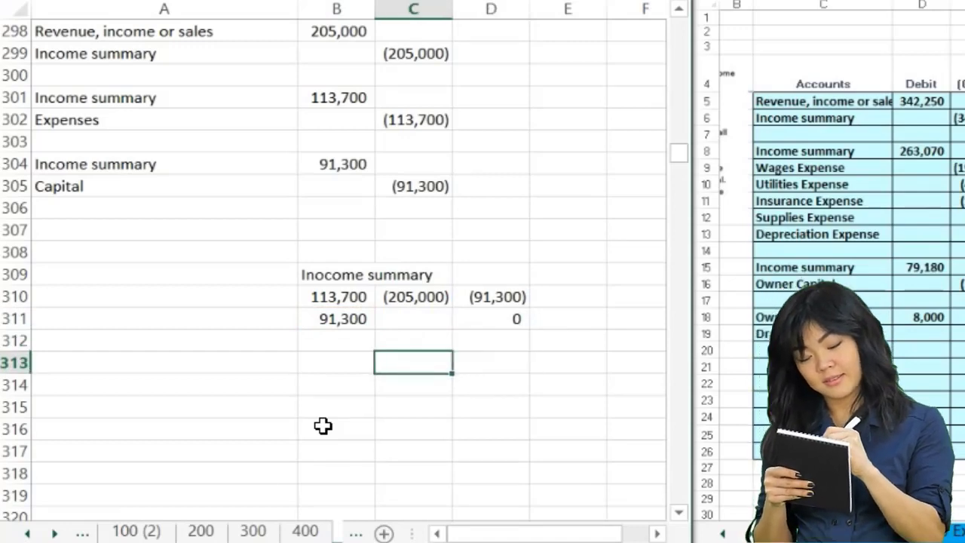
key(Left)
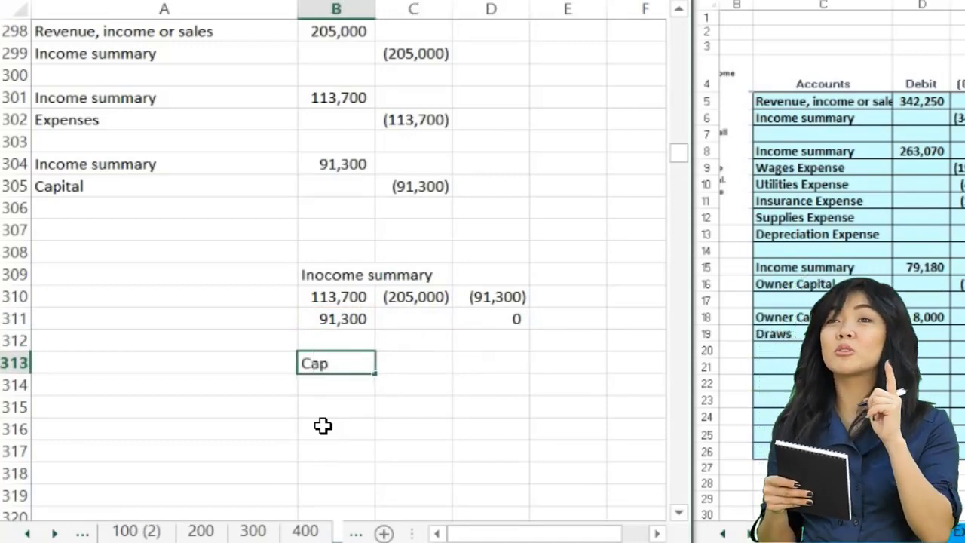
text(Capital)
key(Return)
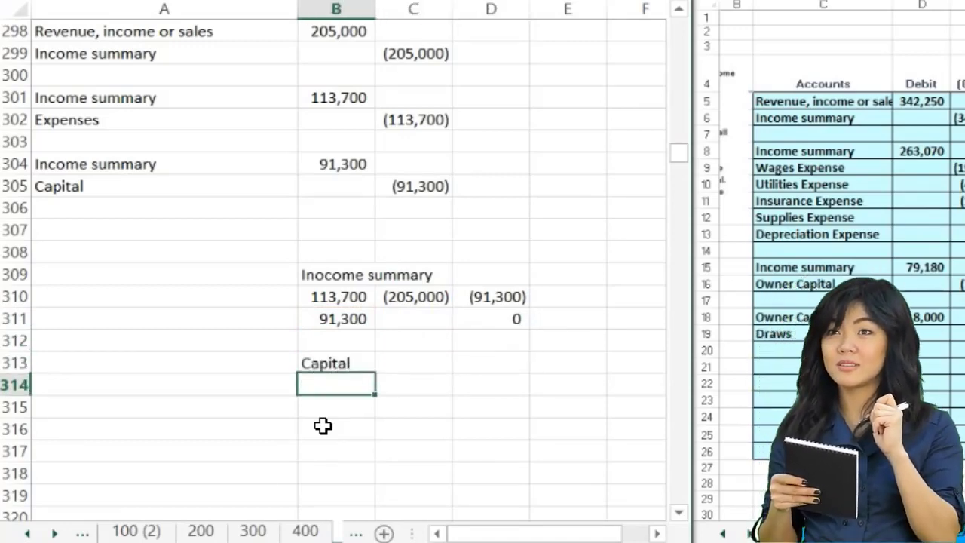
key(Left)
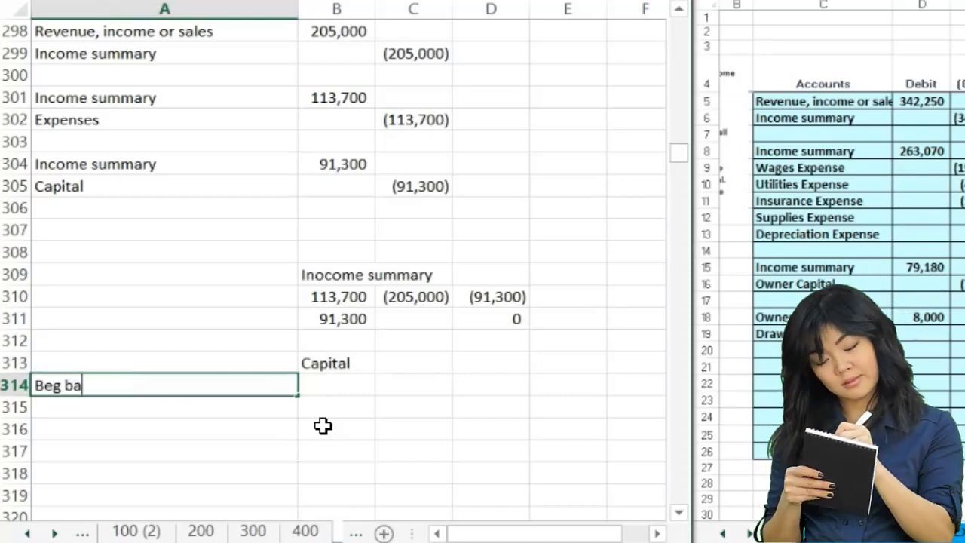
text(Beg bal)
key(Return)
key(Up)
Enter the owner's capital balance before closing from the problem text as -317000 in C314
scroll(323, 426, up, 3)
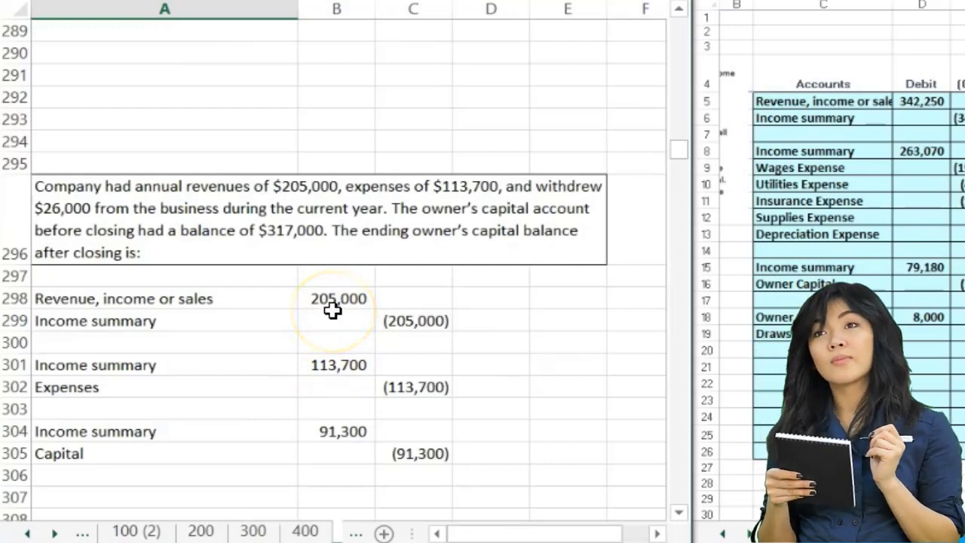
scroll(333, 310, down, 4)
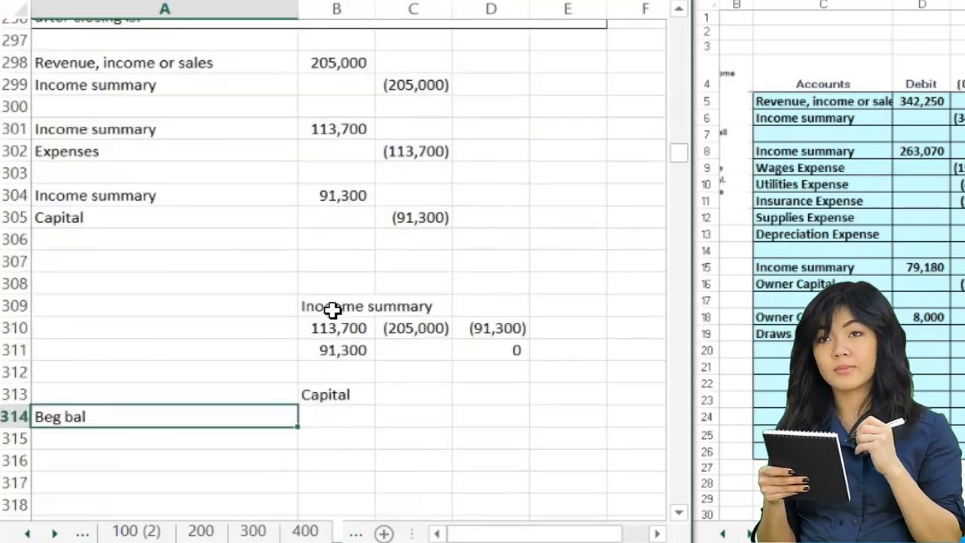
click(383, 323)
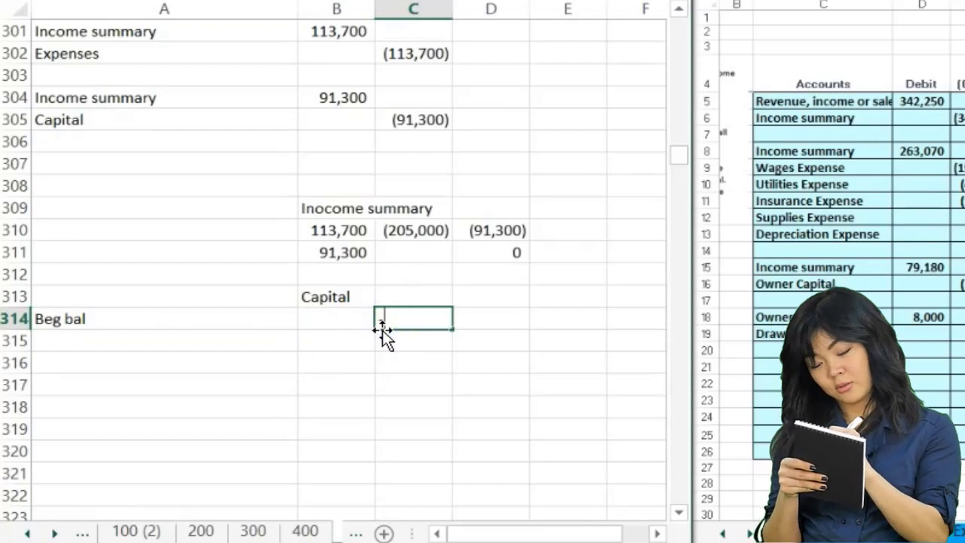
text(-317000)
key(Return)
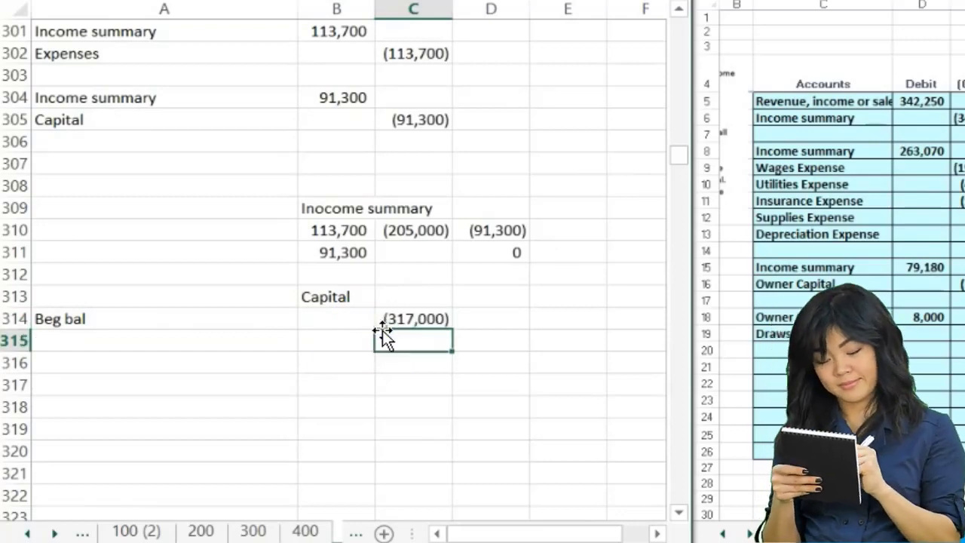
Merge and center the Capital heading across B313:C313
drag(340, 299, 386, 296)
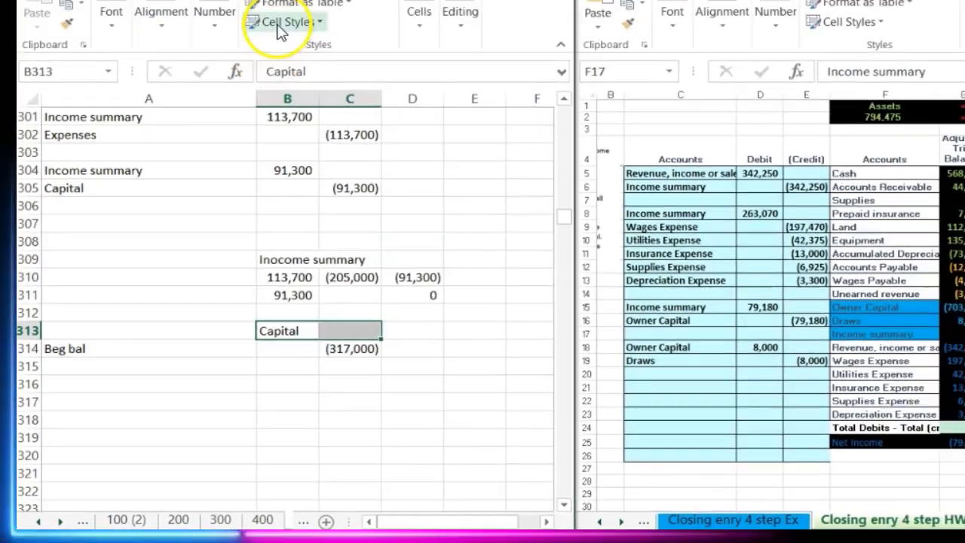
click(251, 105)
click(250, 105)
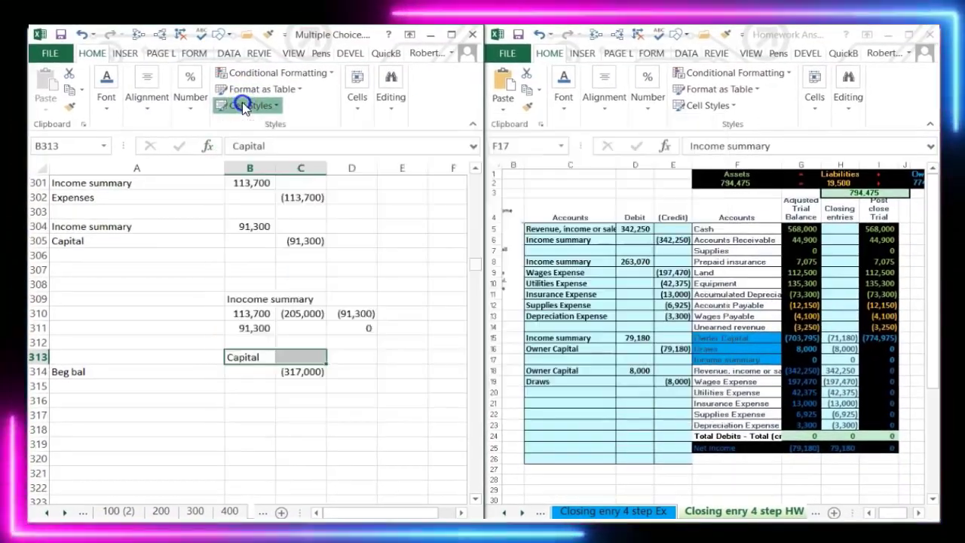
click(191, 106)
click(150, 102)
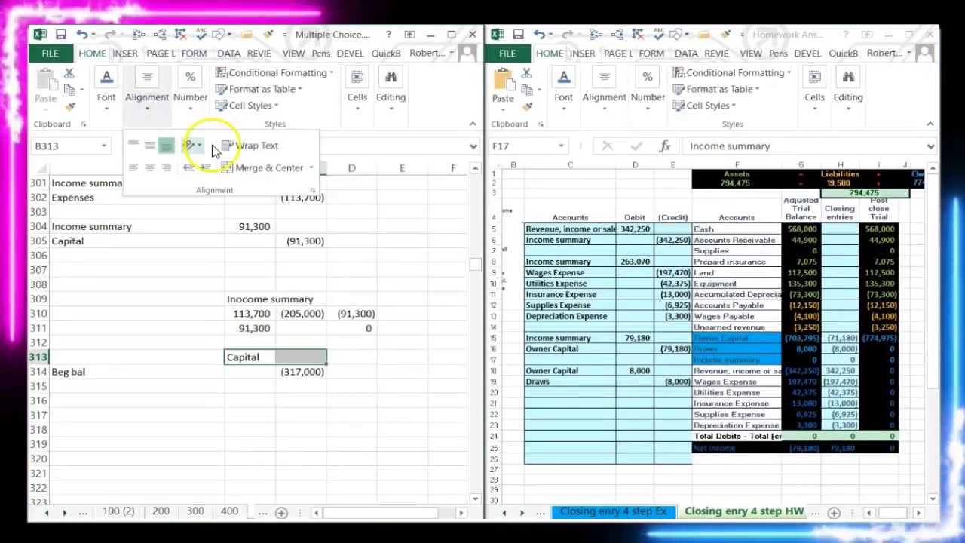
click(231, 169)
Merge and center the Income summary account heading across B309:C309
drag(248, 299, 281, 298)
click(150, 102)
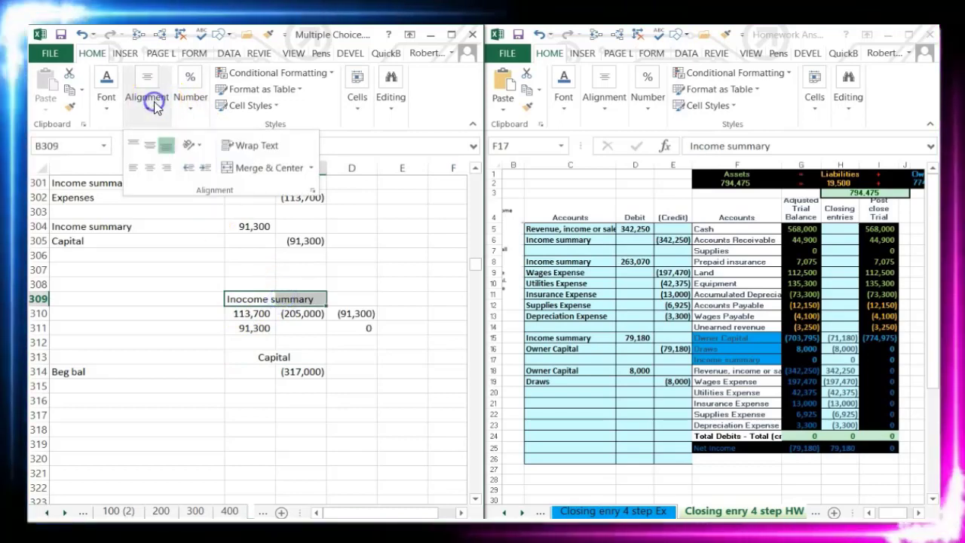
click(231, 169)
click(167, 389)
click(260, 427)
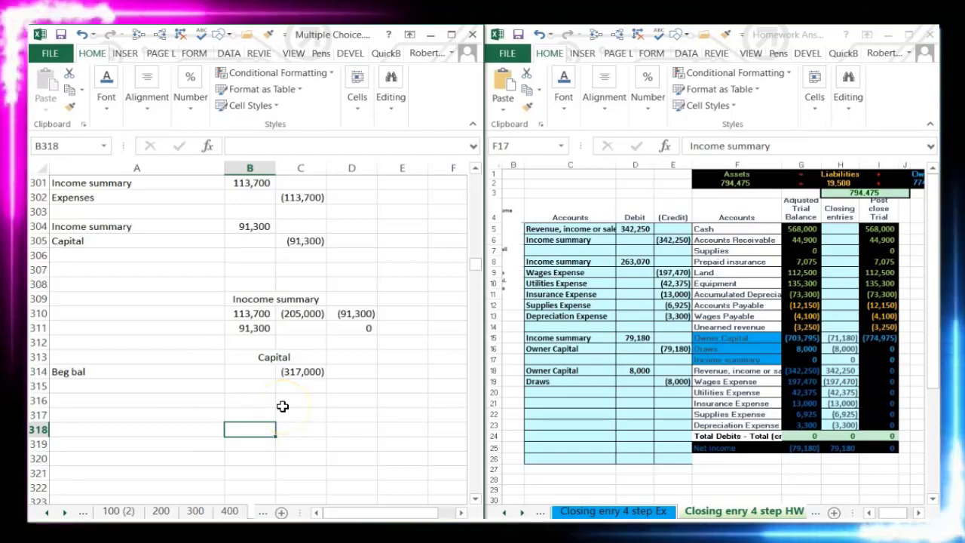
click(258, 260)
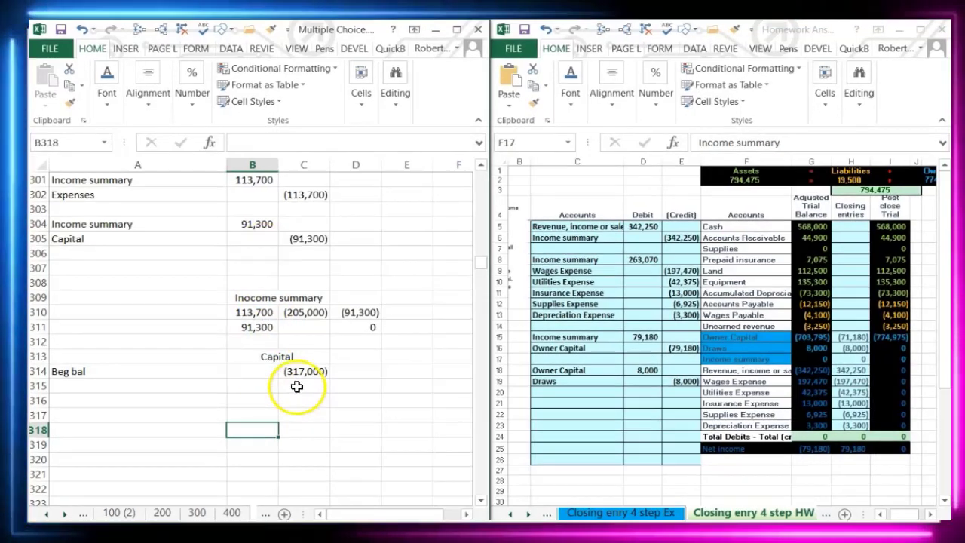
Post the Capital credit to the capital account by referencing C305 in C315
click(297, 385)
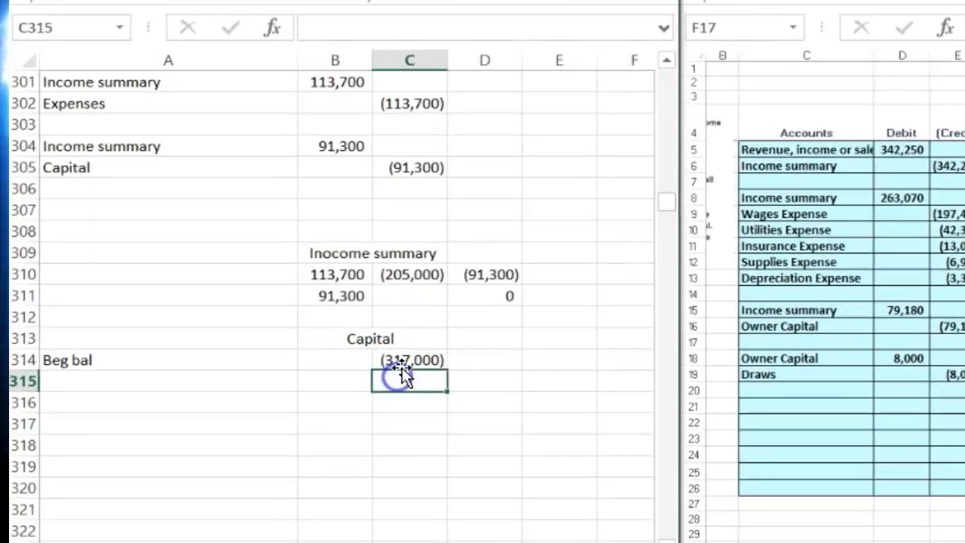
text(+)
click(478, 133)
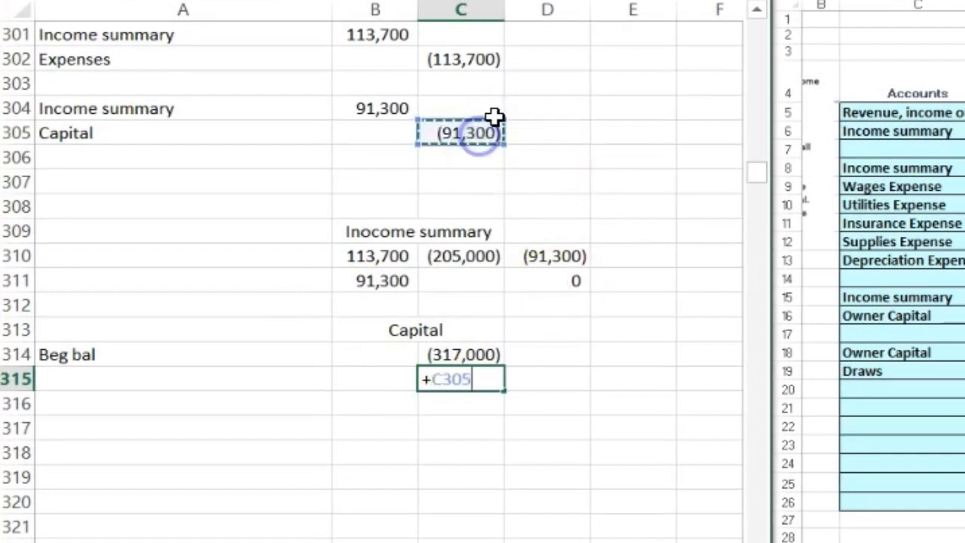
key(Return)
Calculate the running capital balance in D315 by adding C314 and C315
click(545, 374)
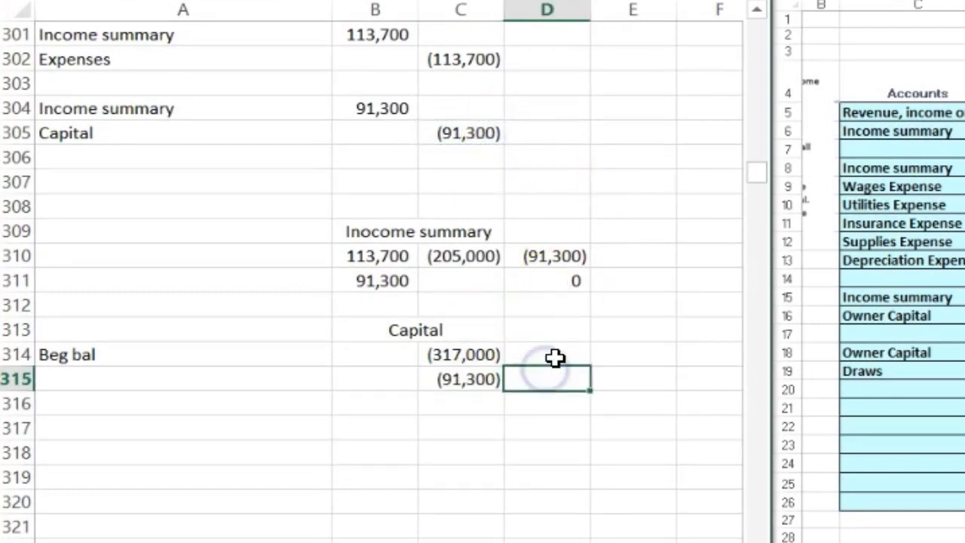
text(+)
key(Left)
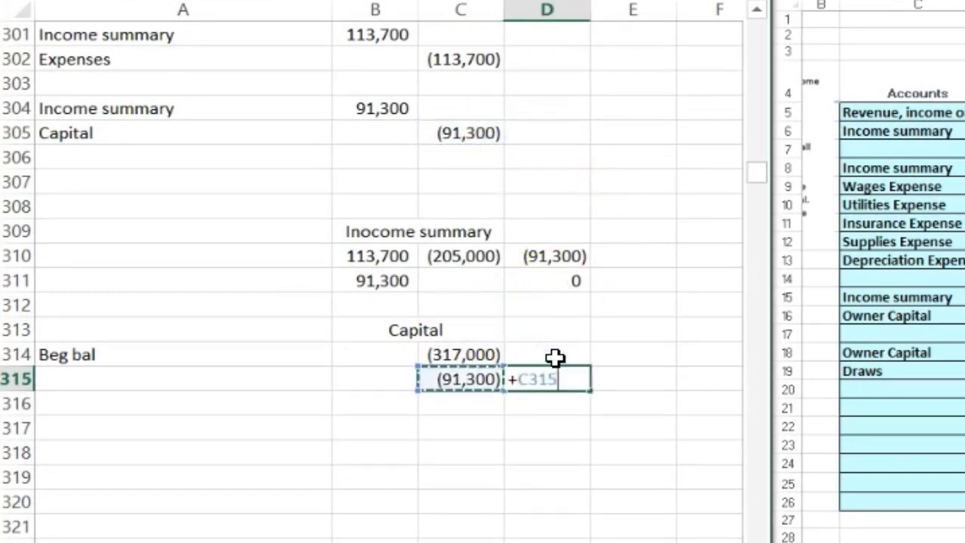
key(Up)
text(+)
key(Left)
key(Return)
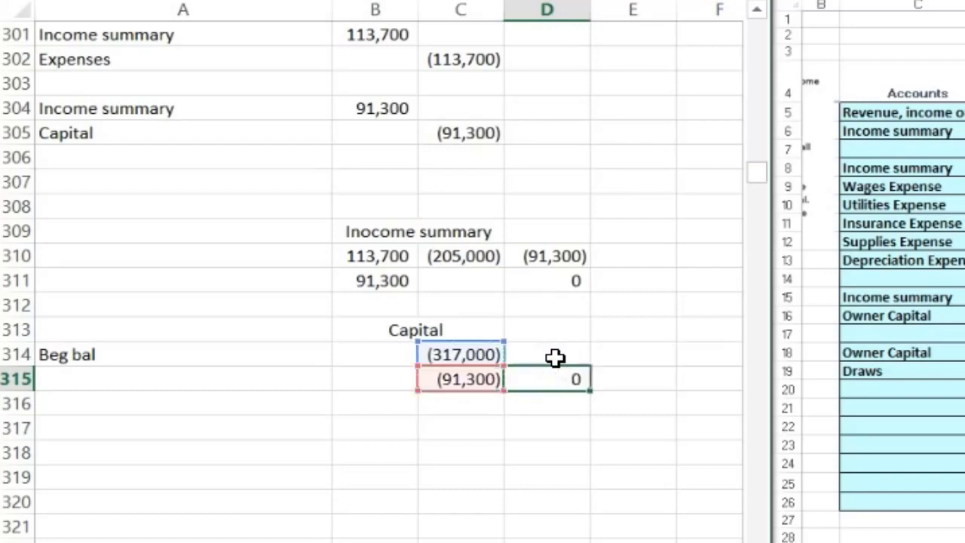
key(Up)
Insert two blank rows at rows 307 and 308, above the Income summary account
scroll(520, 384, up, 2)
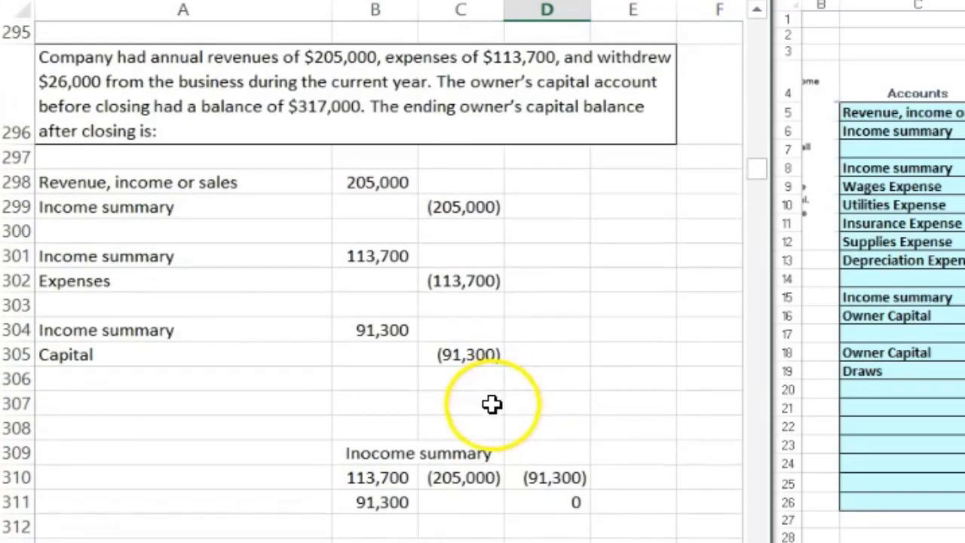
click(430, 379)
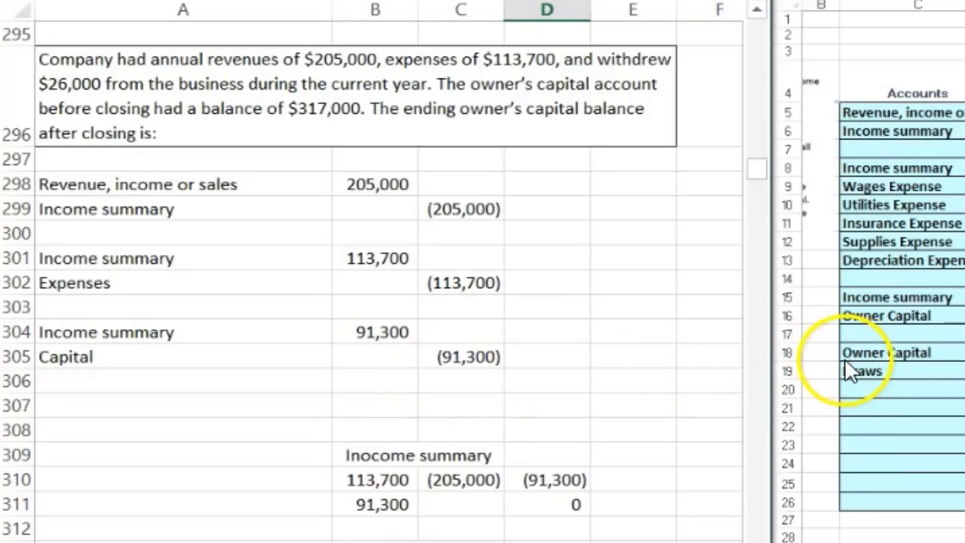
click(191, 397)
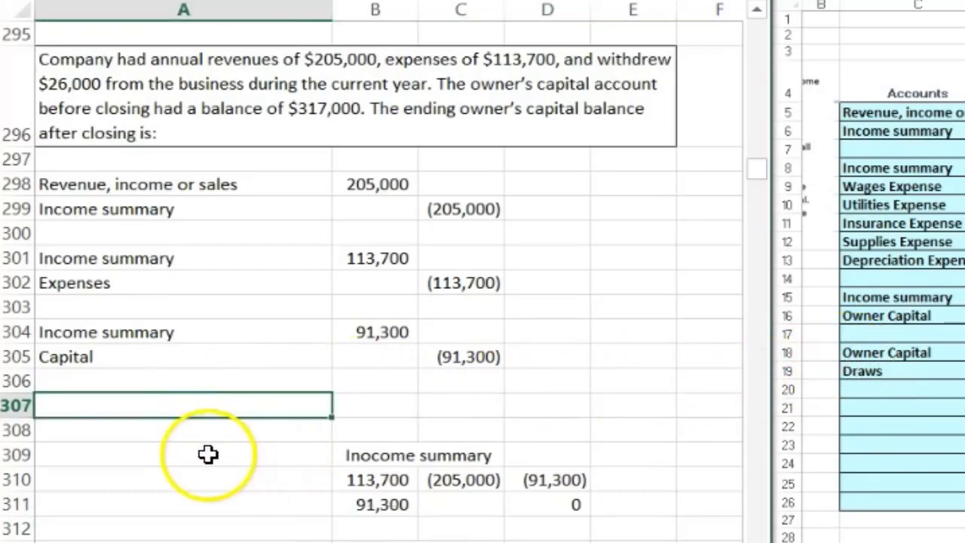
click(16, 408)
drag(17, 407, 16, 430)
right_click(60, 422)
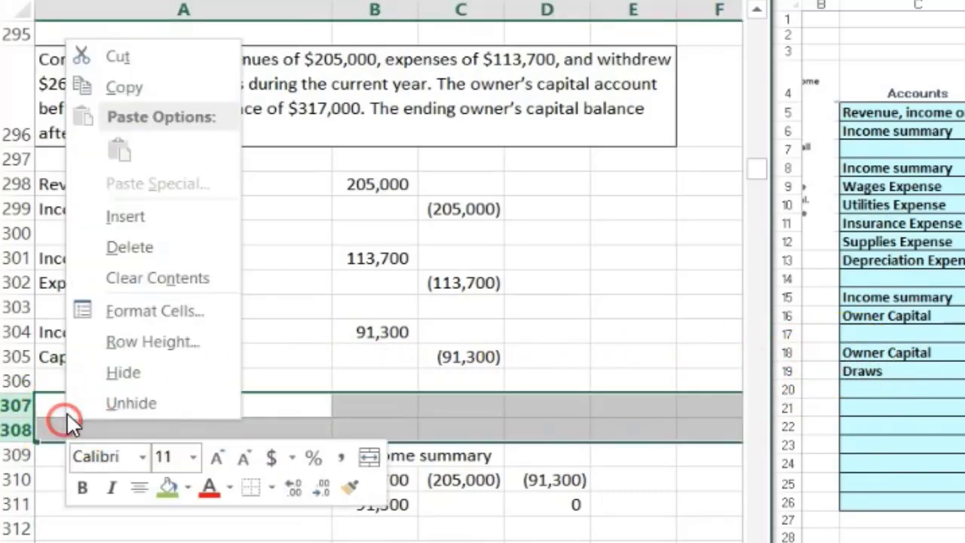
click(117, 221)
click(101, 403)
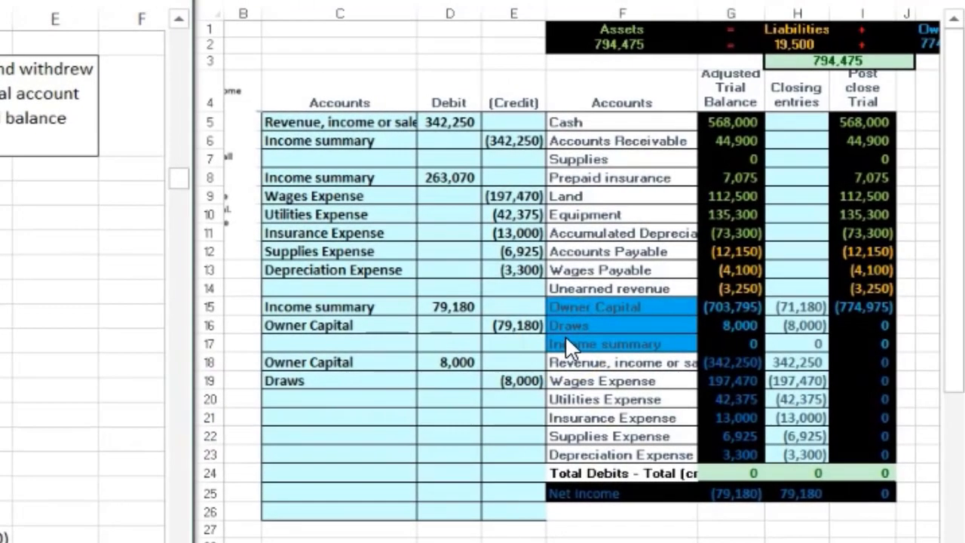
Copy the Draws label from F16 of the homework workbook's closing entry sheet into A308 of the multiple choice worksheet
click(541, 340)
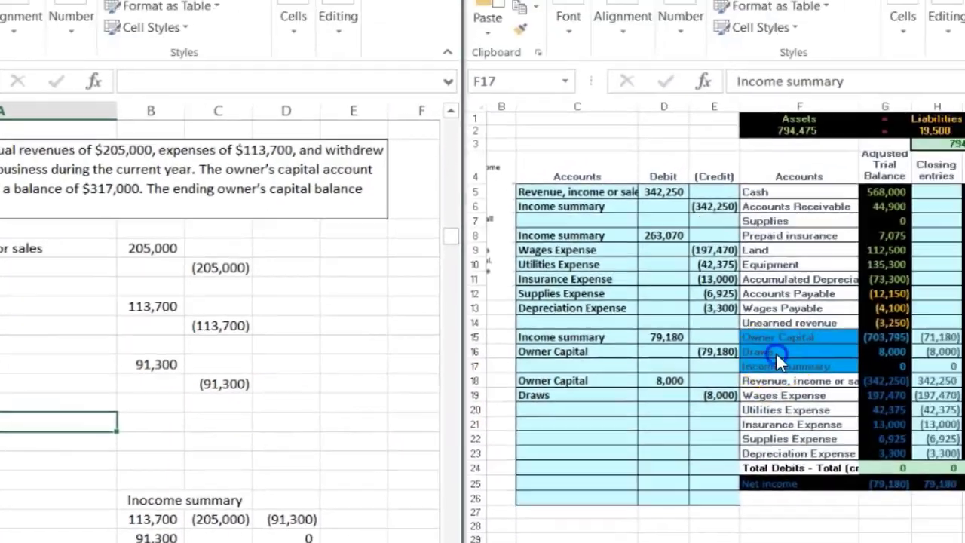
click(745, 315)
right_click(688, 365)
click(723, 22)
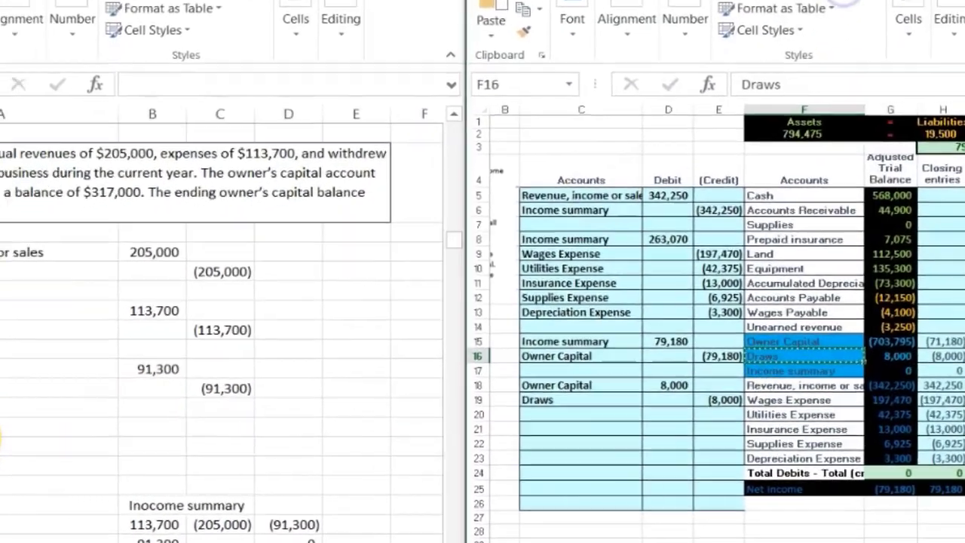
click(1, 444)
click(105, 428)
right_click(106, 428)
click(199, 36)
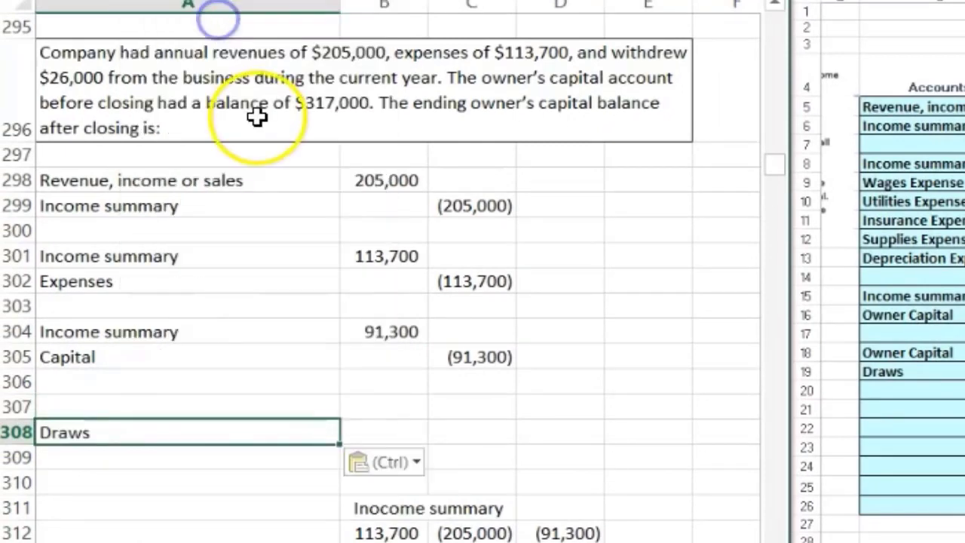
Enter the Draws credit of -26000 in C308
key(Right)
key(Right)
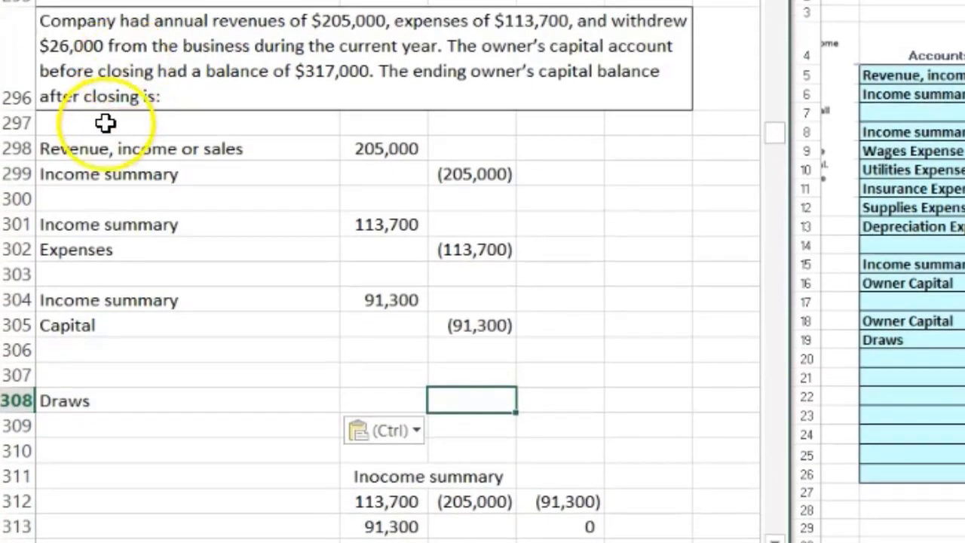
text(-26000)
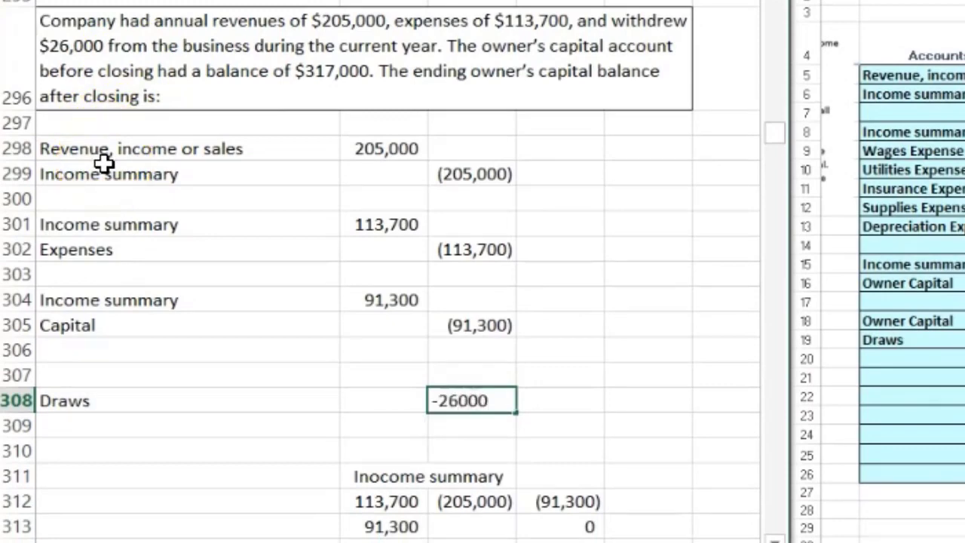
key(Return)
Enter the offsetting debit in B307 as the negative of C308
key(Left)
key(Up)
key(Up)
text(-)
key(Down)
key(Right)
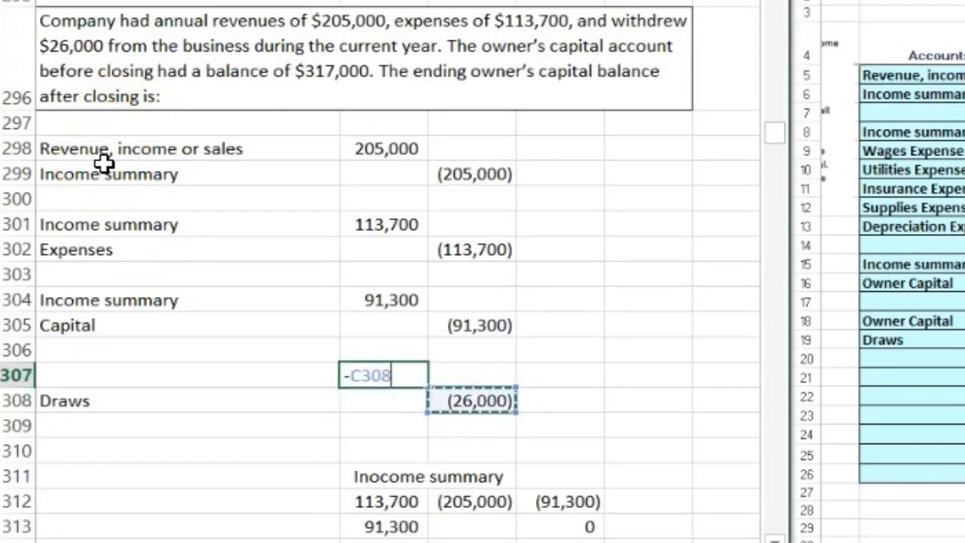
key(Return)
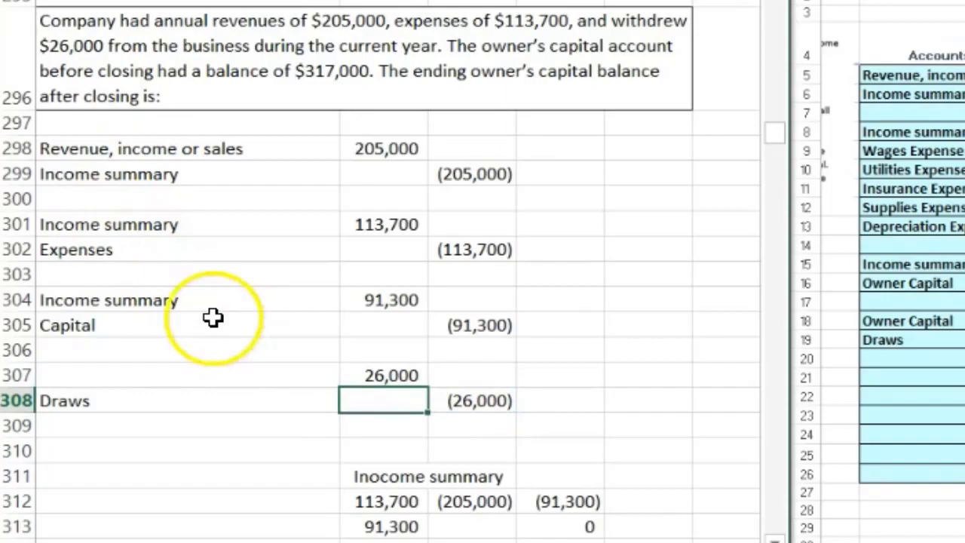
Copy the Capital label from A305 into A307 as the debited account of the draws closing entry
right_click(123, 325)
key(Escape)
key(ctrl+c)
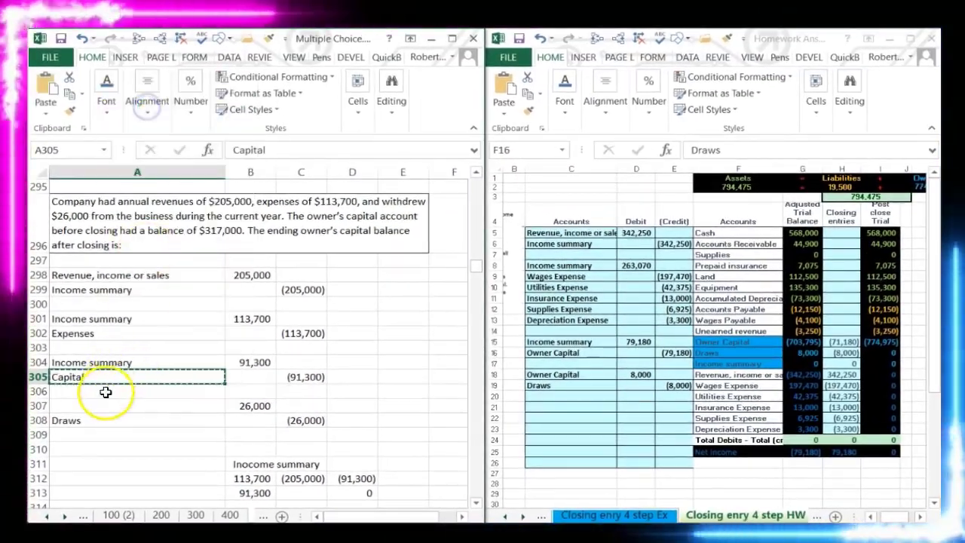
right_click(95, 404)
click(153, 174)
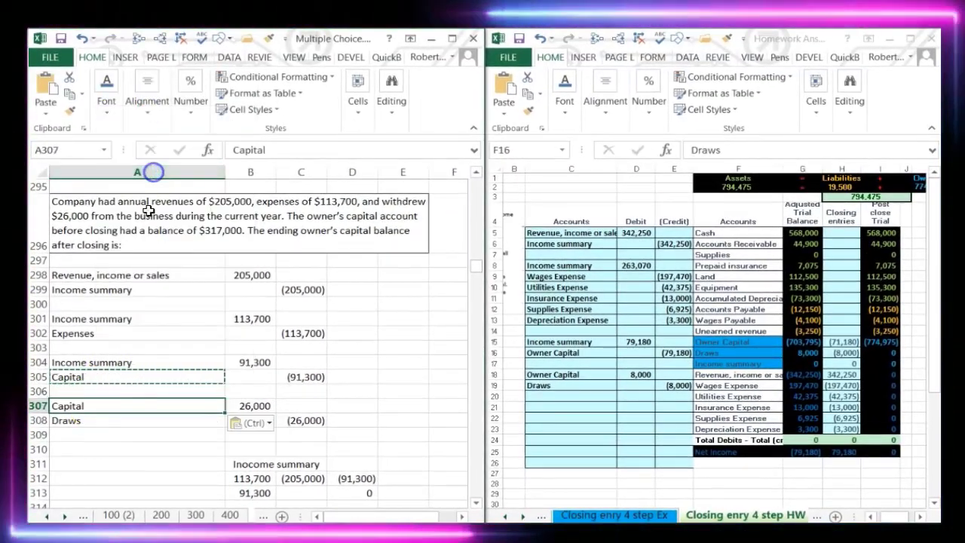
Post the draws closing debit to the Capital account by referencing B307 in B318
click(129, 441)
scroll(133, 441, down, 1)
scroll(133, 441, down, 1)
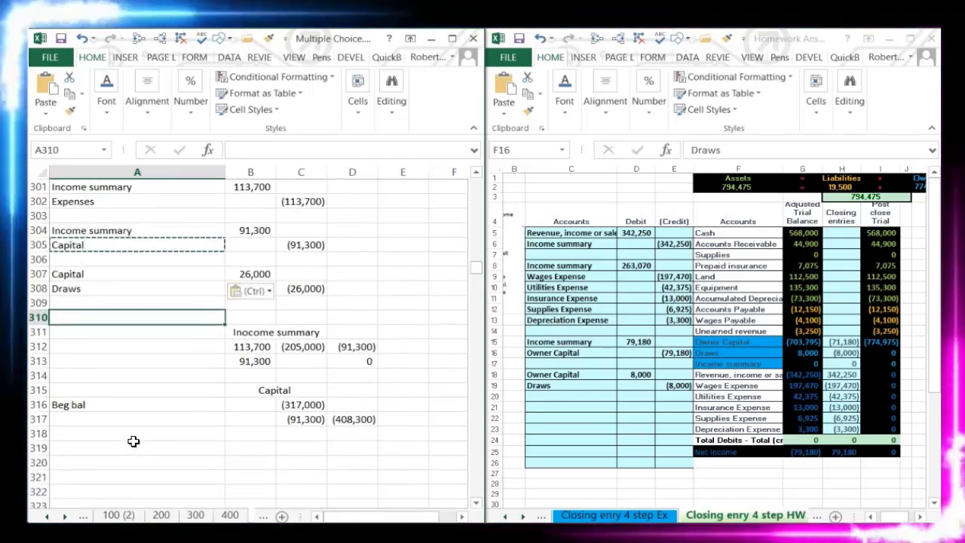
scroll(133, 441, up, 3)
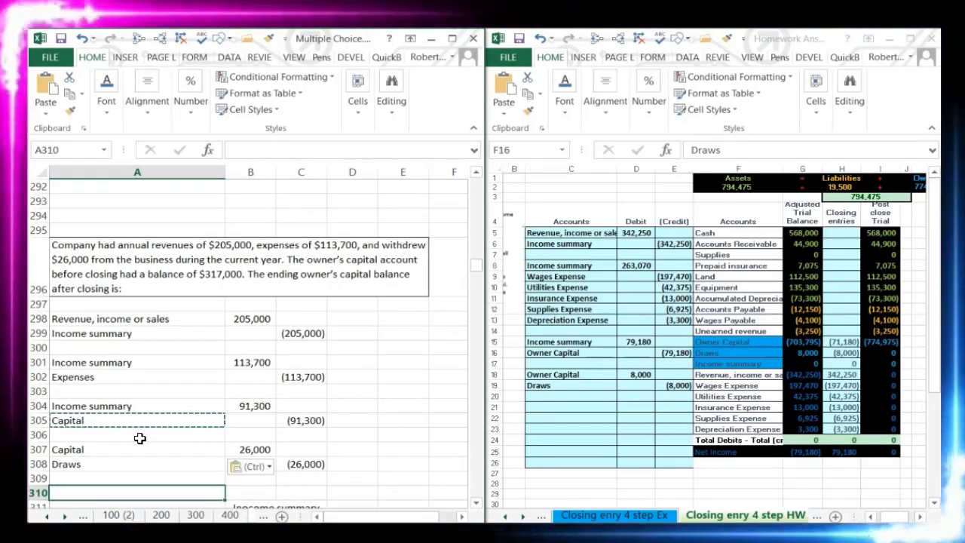
scroll(140, 438, down, 3)
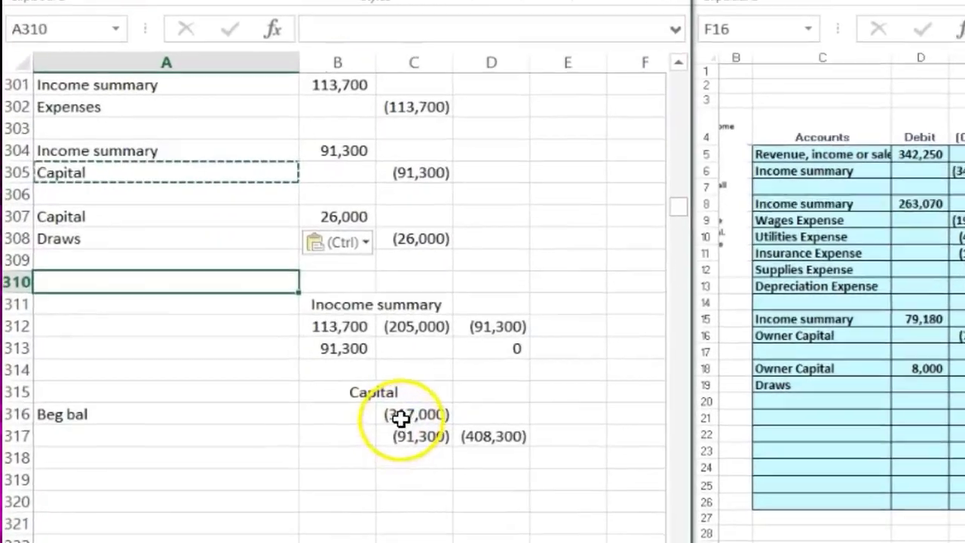
click(400, 417)
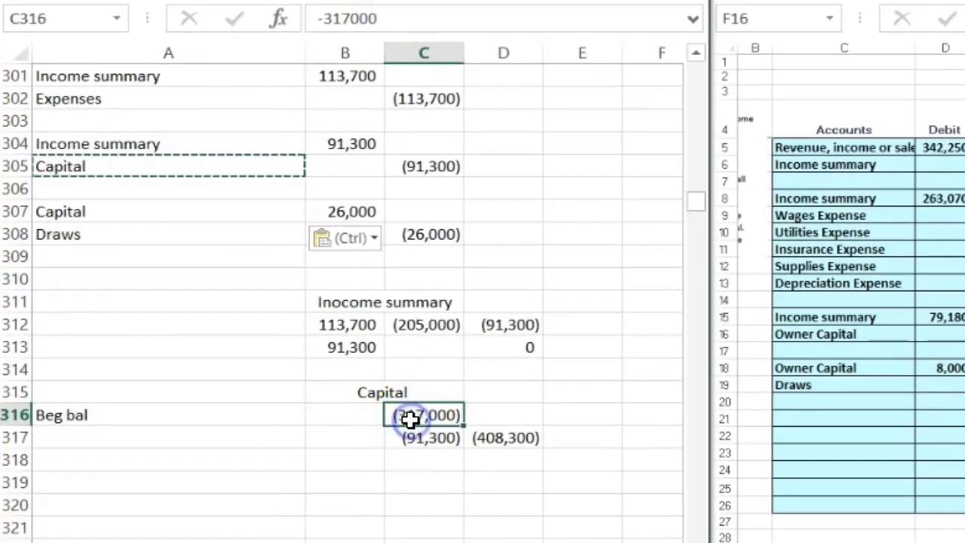
click(407, 439)
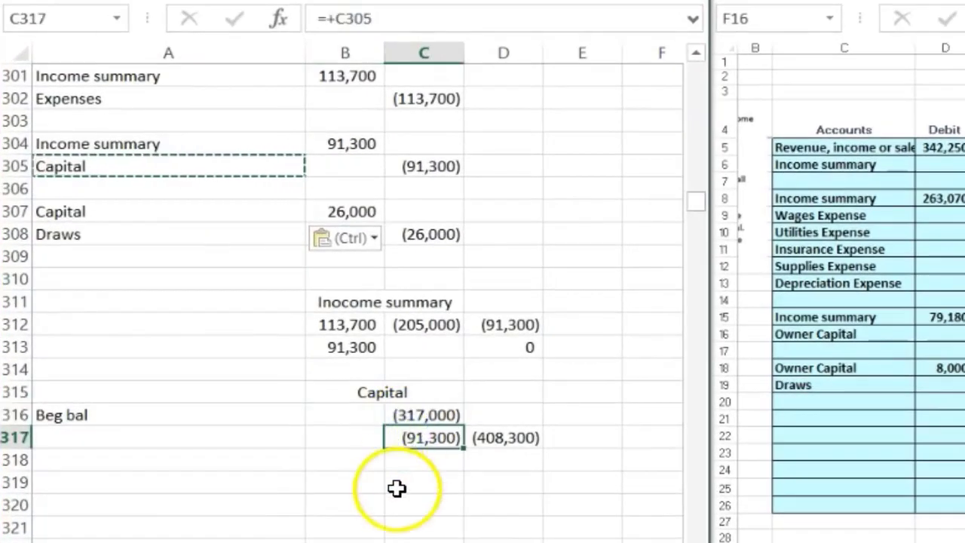
key(Down)
key(Left)
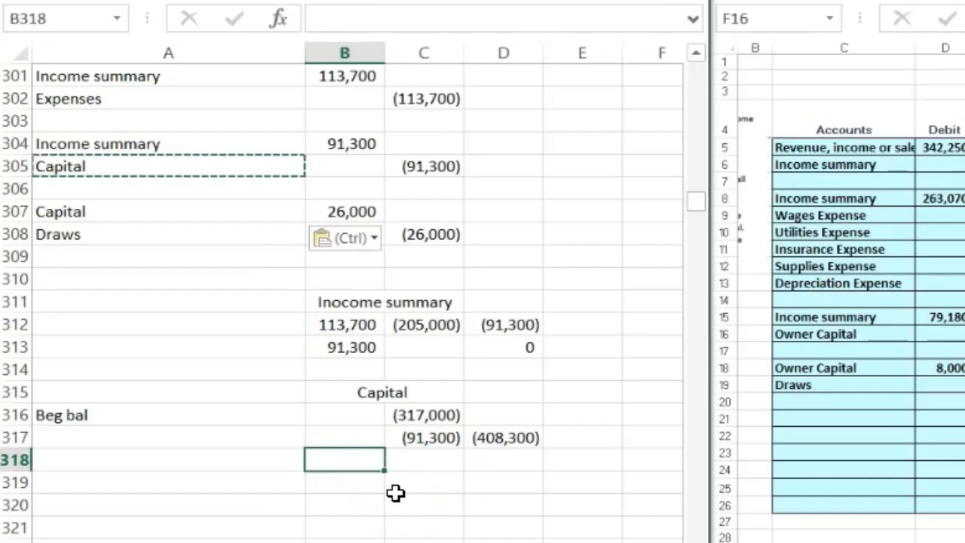
text(+)
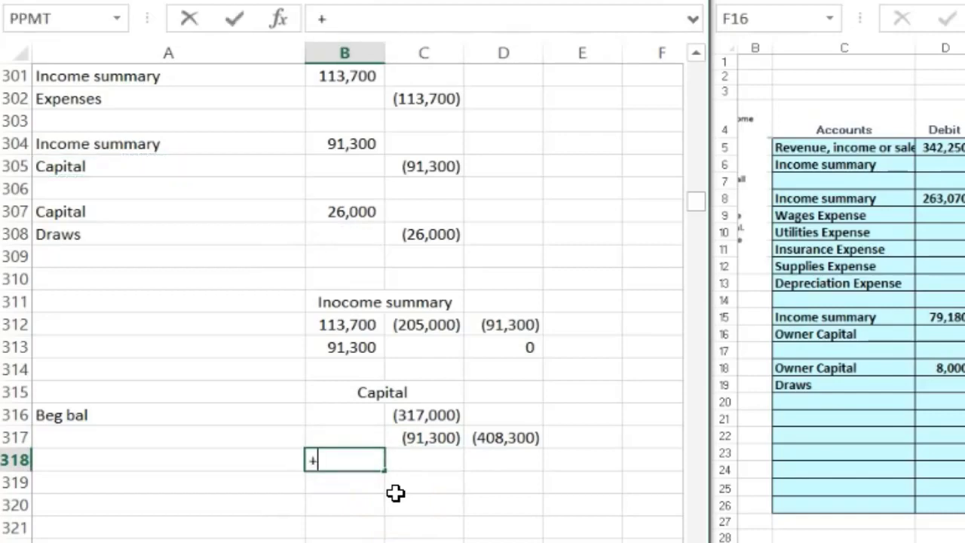
click(354, 211)
key(Return)
key(Right)
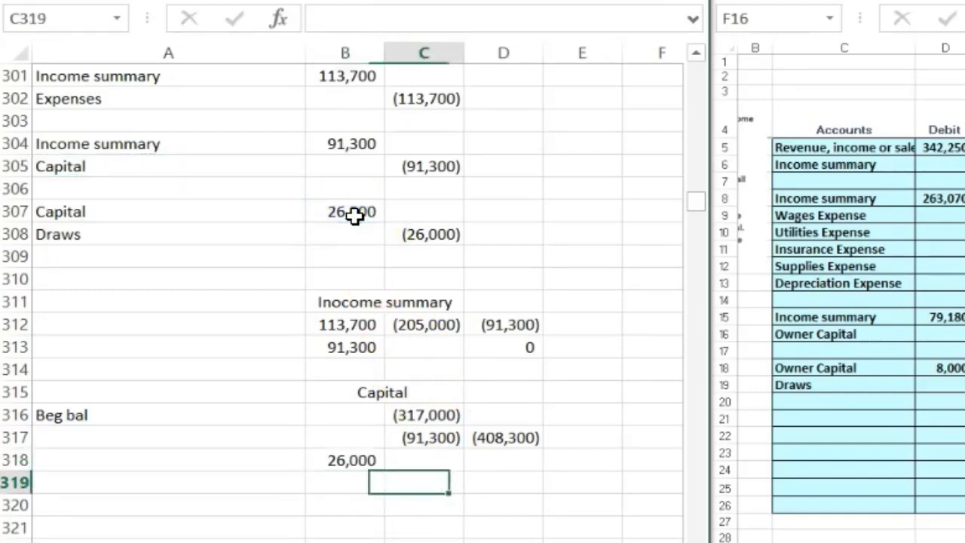
Calculate the running capital balance in D318 by adding D317 and B318
key(Right)
key(Up)
text(+)
key(Up)
text(+)
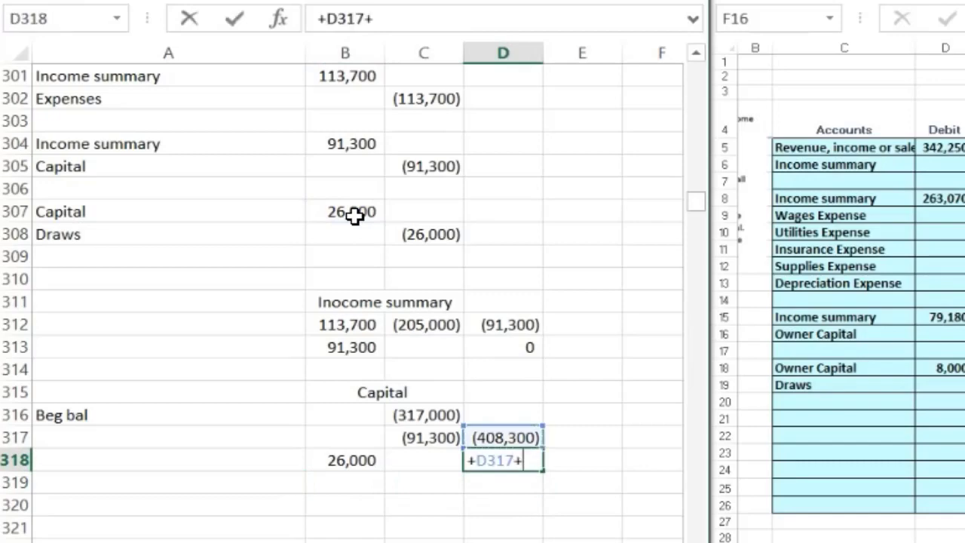
key(Left)
key(Left)
key(Return)
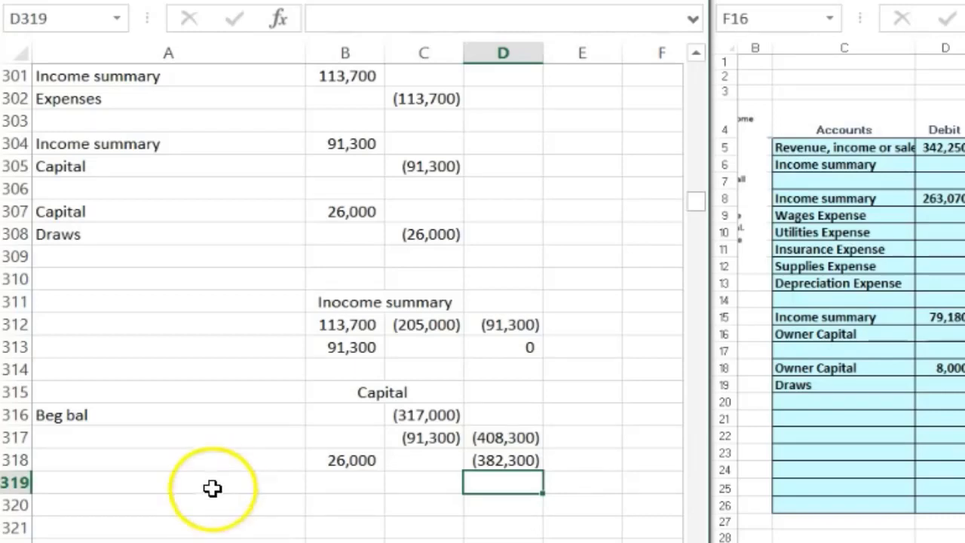
Start a check calculation below the Capital account with the label Beg in A320 and 317,000 in B320
click(160, 508)
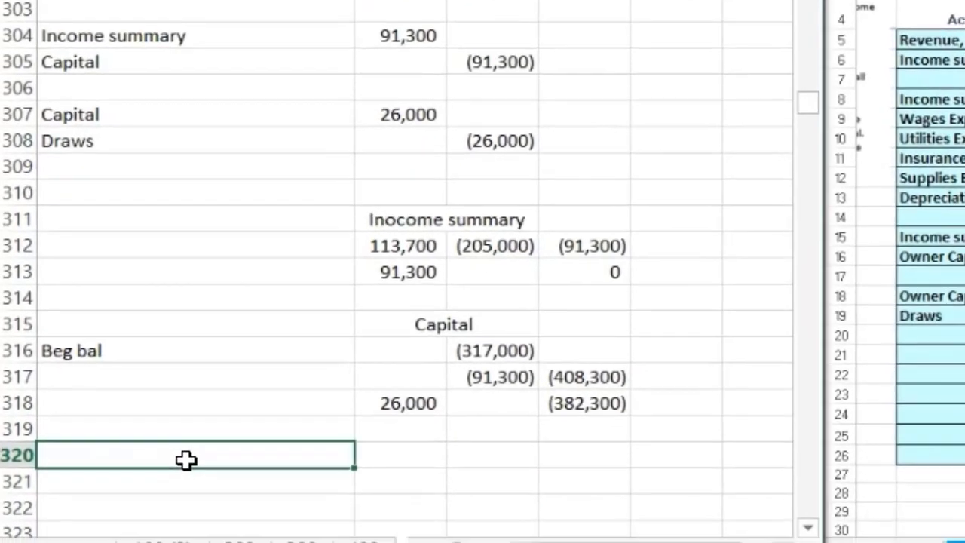
text(Beg)
key(Tab)
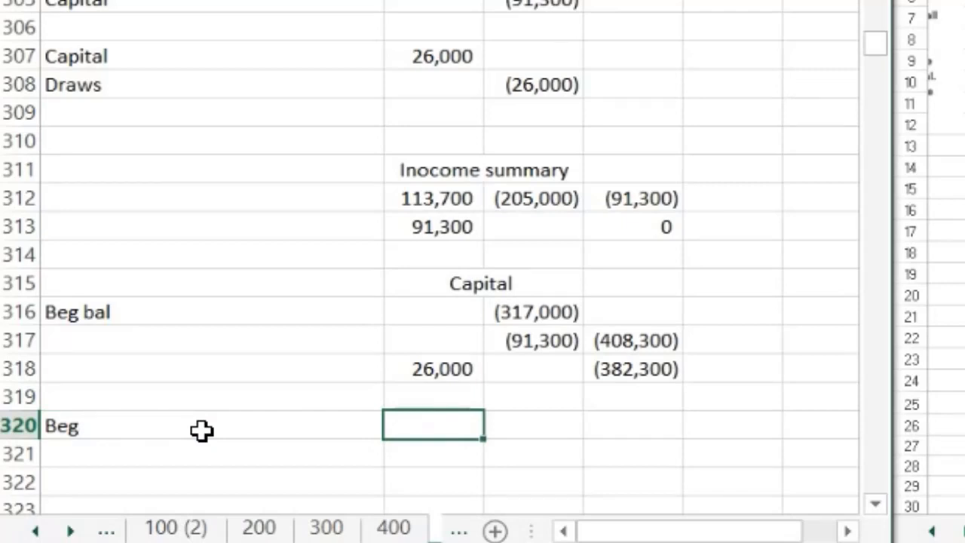
text(317)
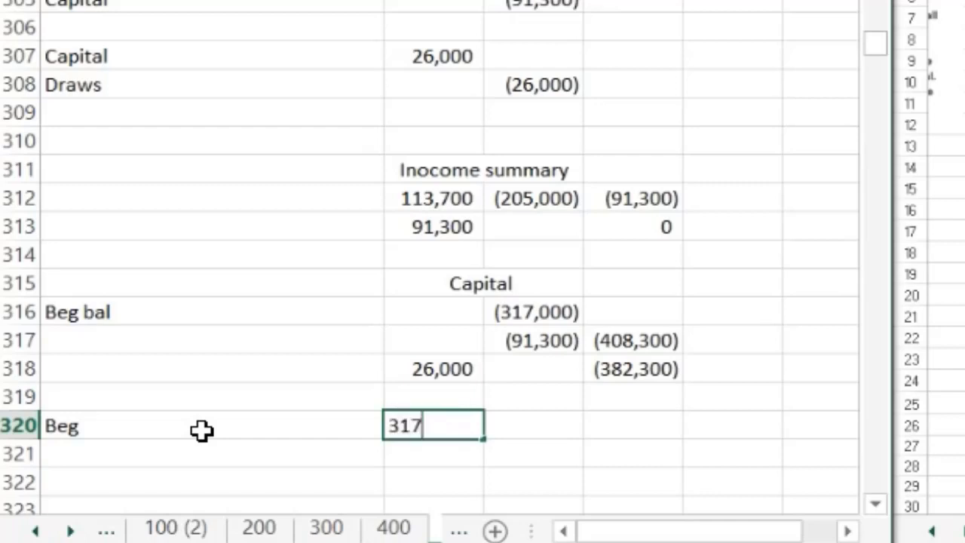
text(,000)
key(Return)
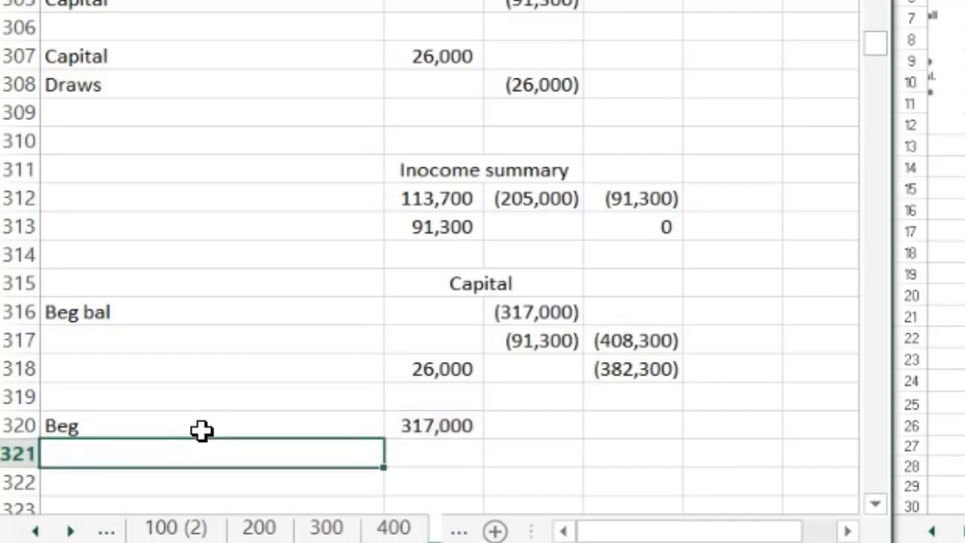
text(Net income)
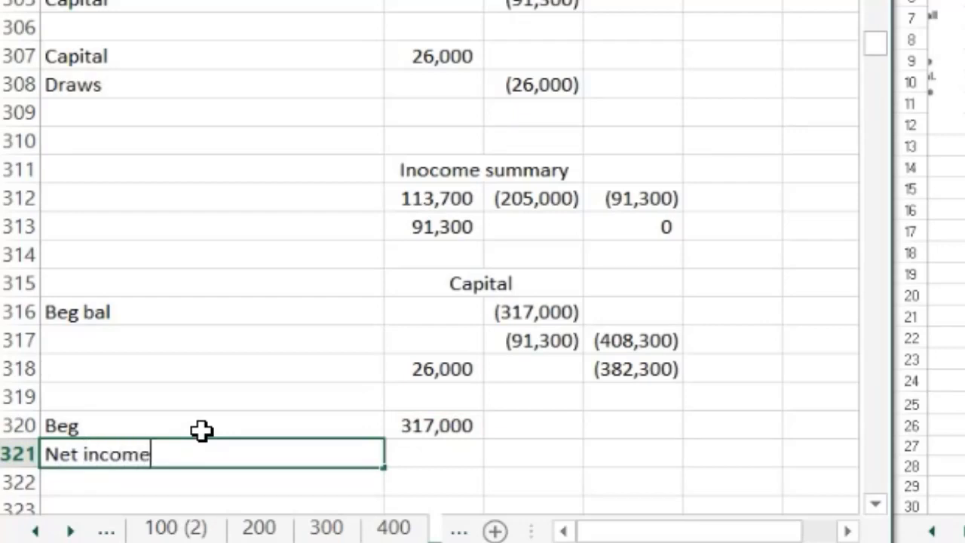
key(Tab)
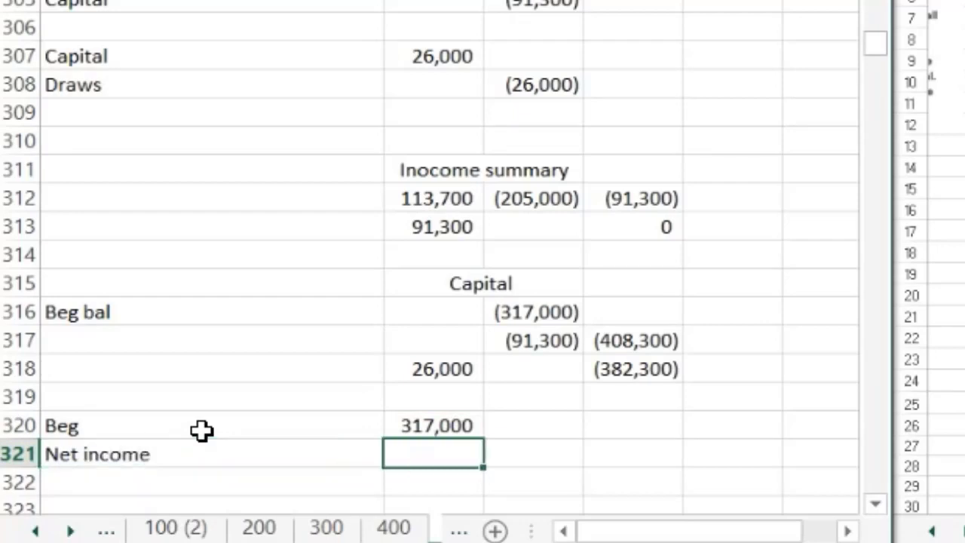
scroll(201, 431, up, 3)
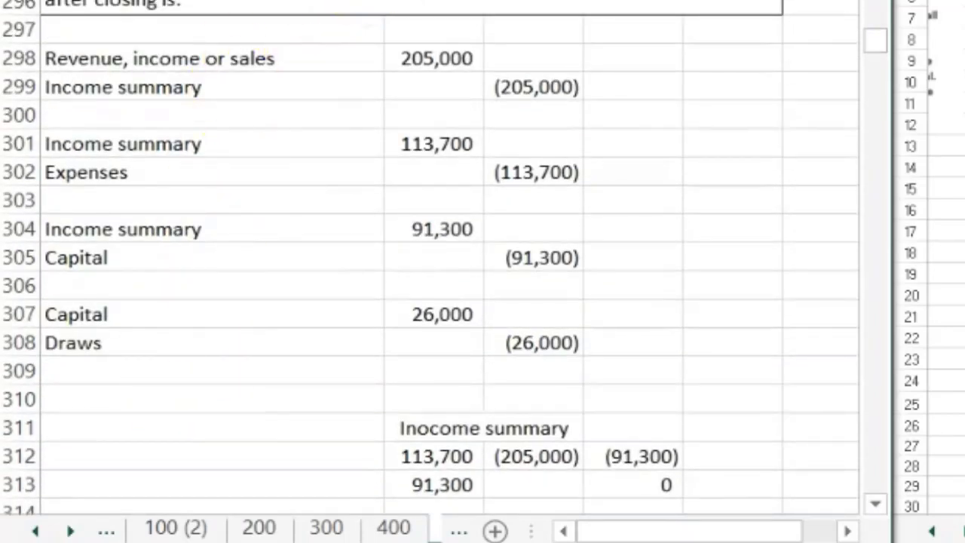
scroll(379, 261, down, 3)
text(=)
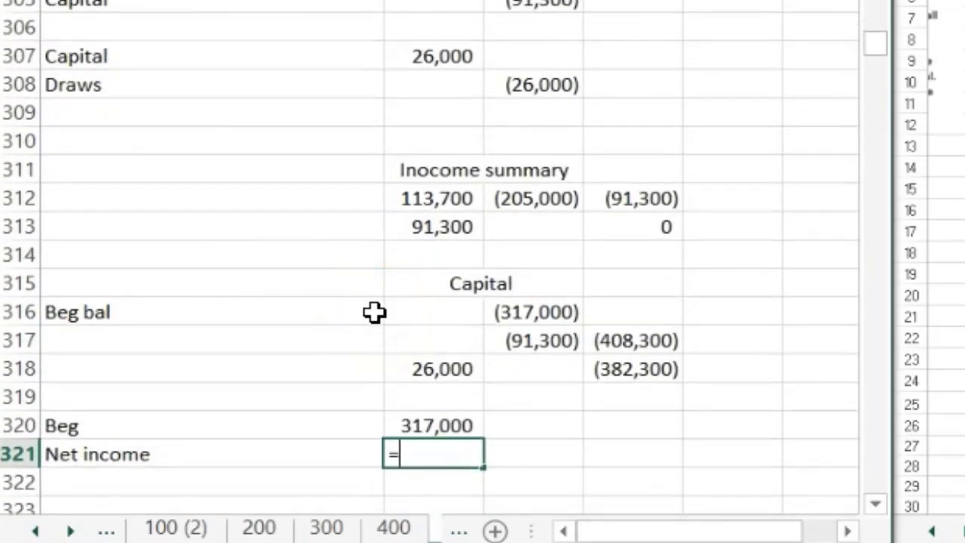
text(205000-)
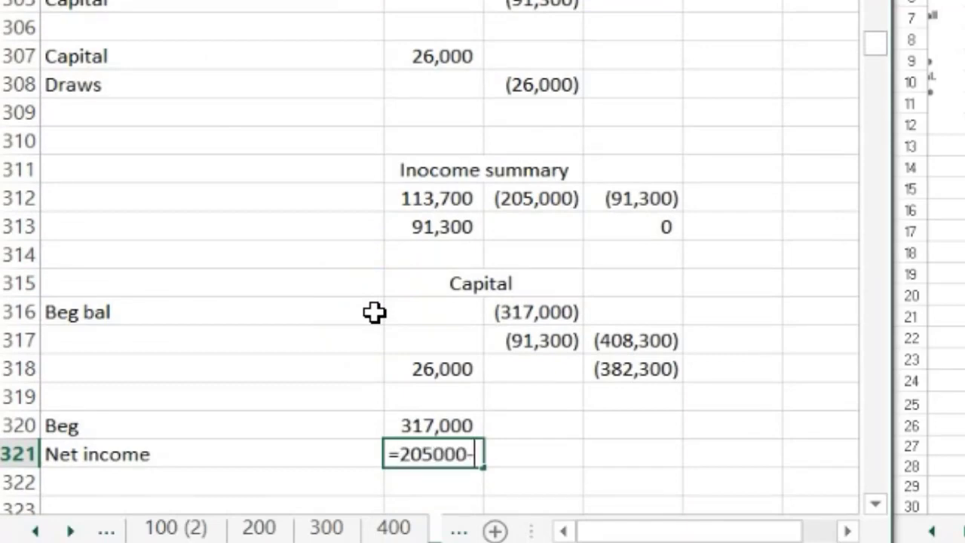
scroll(374, 313, up, 3)
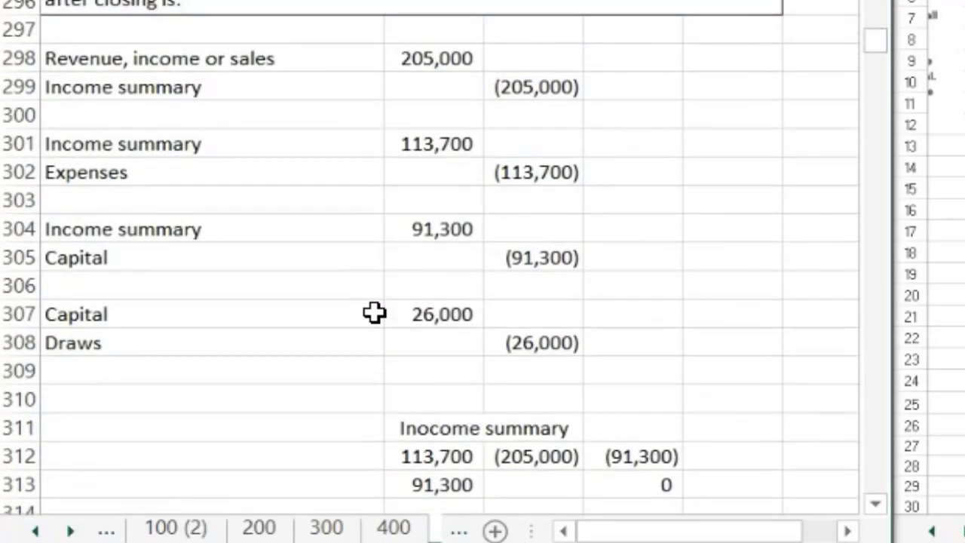
text(113700)
key(Return)
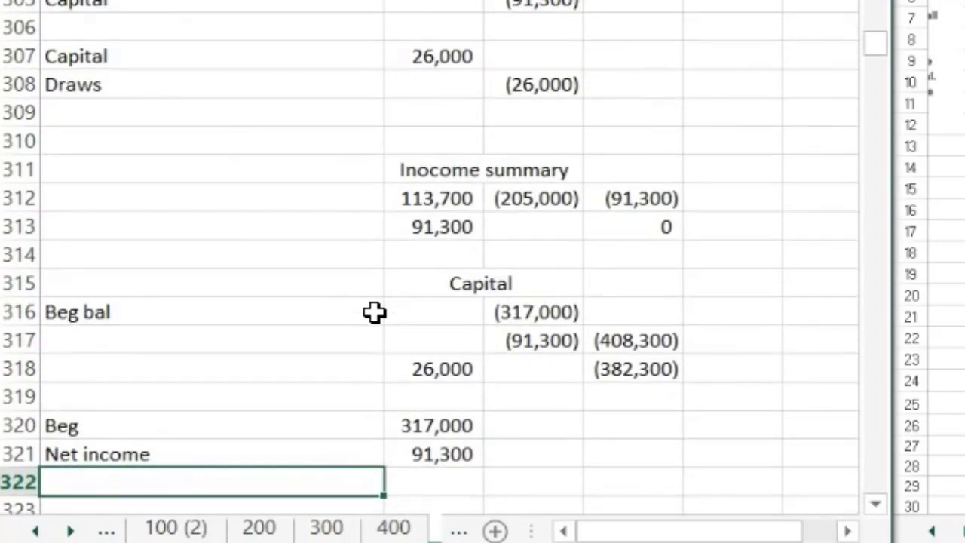
Add a less draws line to the check calculation with the label in A322 and 26,000 in B322
scroll(375, 312, down, 1)
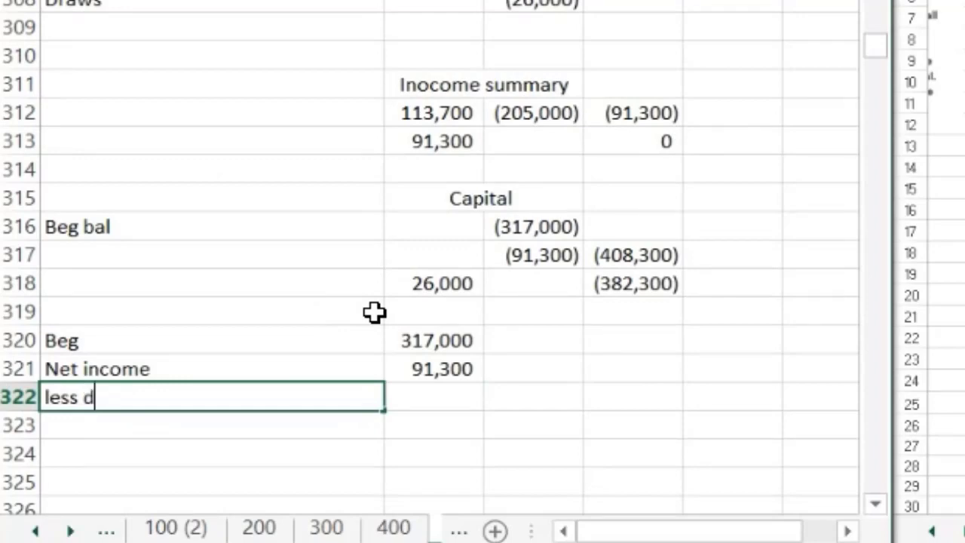
text(less draws)
key(Tab)
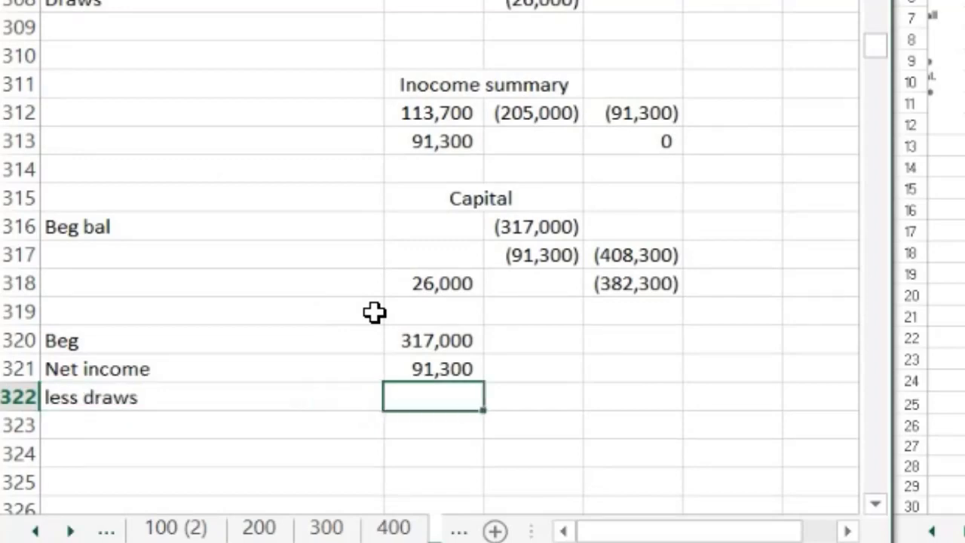
scroll(373, 317, up, 4)
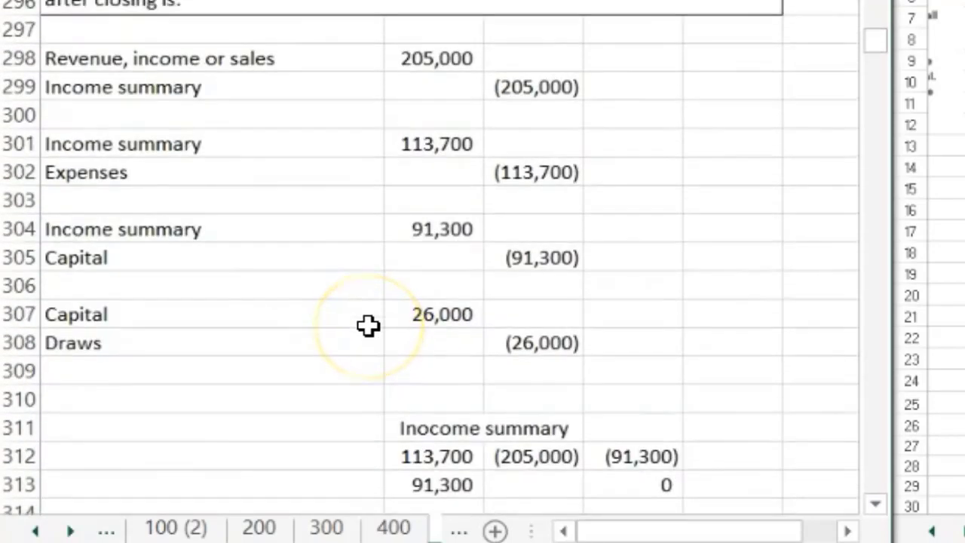
scroll(368, 325, down, 1)
scroll(368, 325, down, 2)
text(26000)
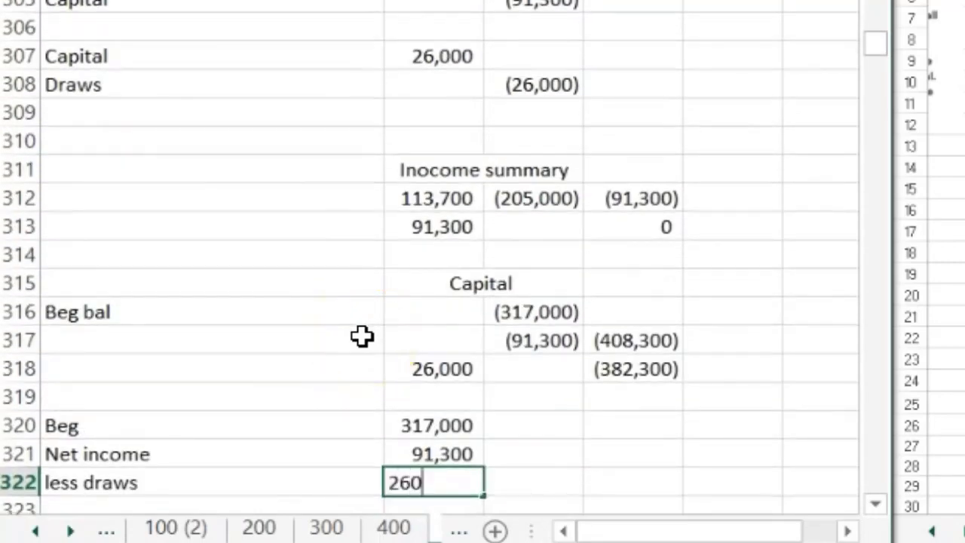
key(Return)
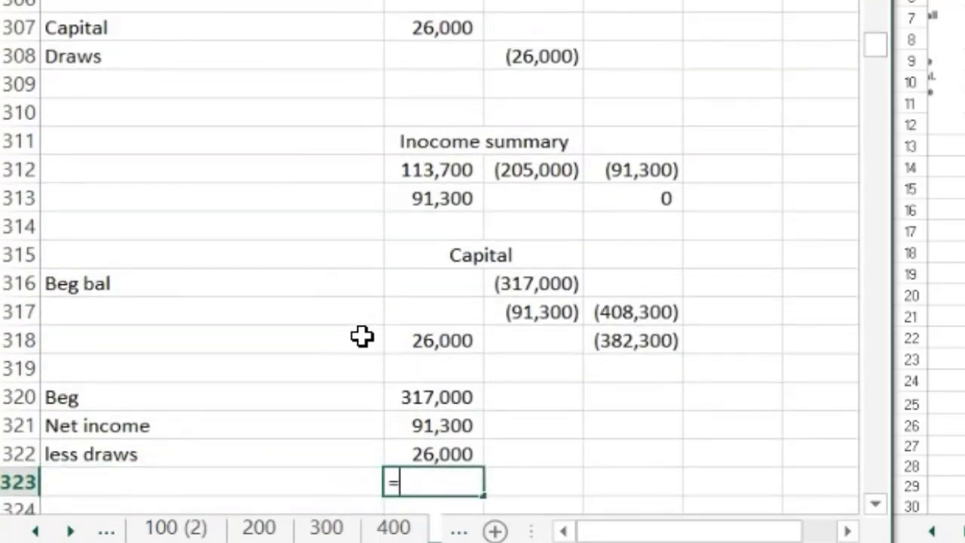
Calculate the ending capital in B323 as B320 plus B321 minus B322
text(=)
key(Up)
key(Up)
key(Up)
text(+)
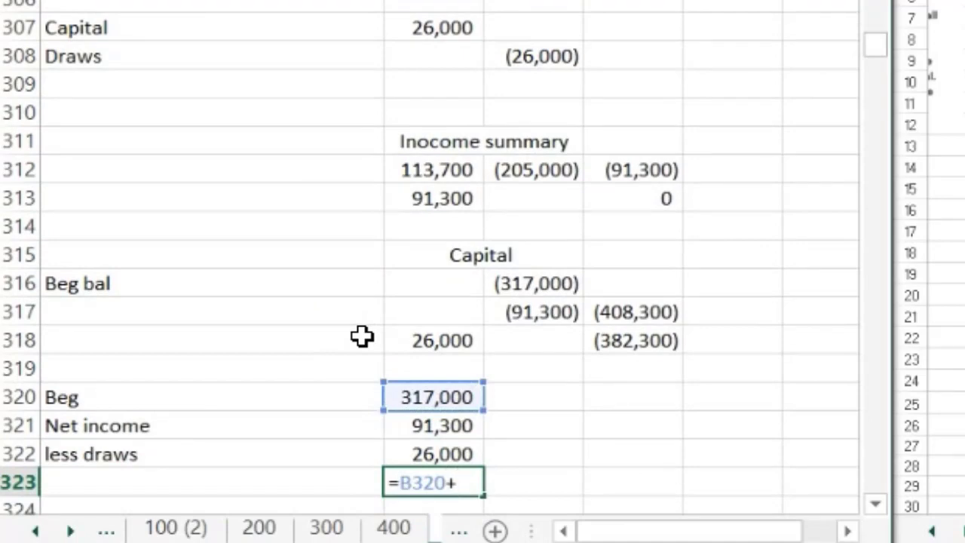
key(Up)
key(Up)
text(-)
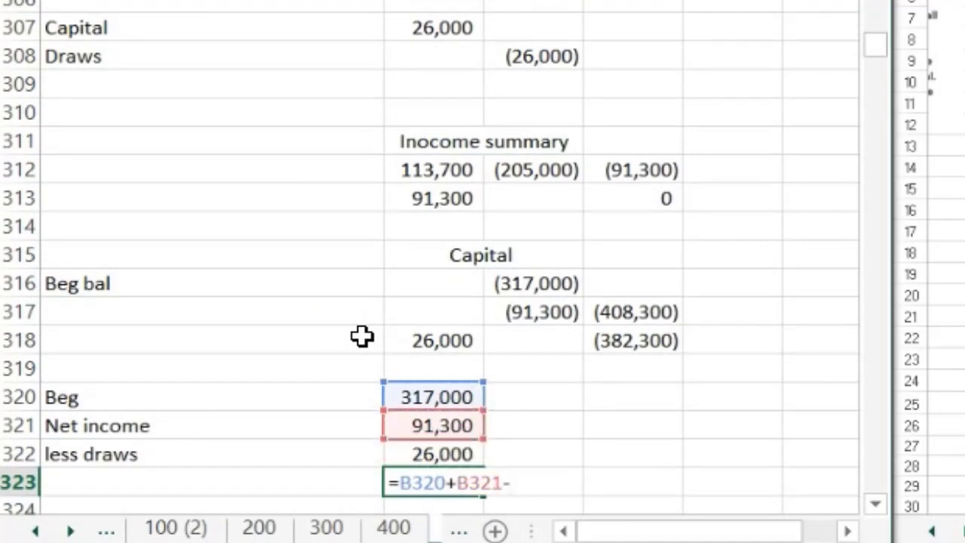
key(Up)
key(Return)
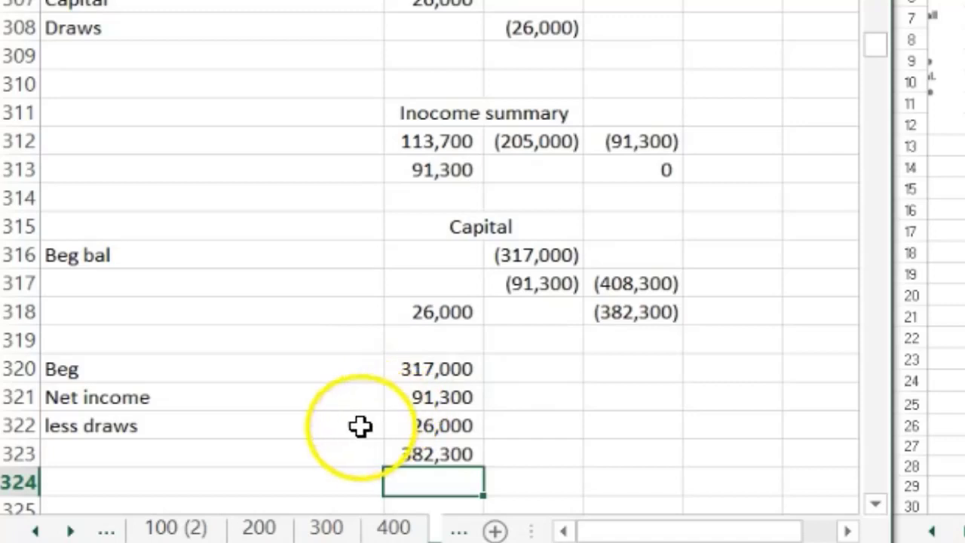
Label the check calculation's result End capital in A323
click(287, 459)
text(E)
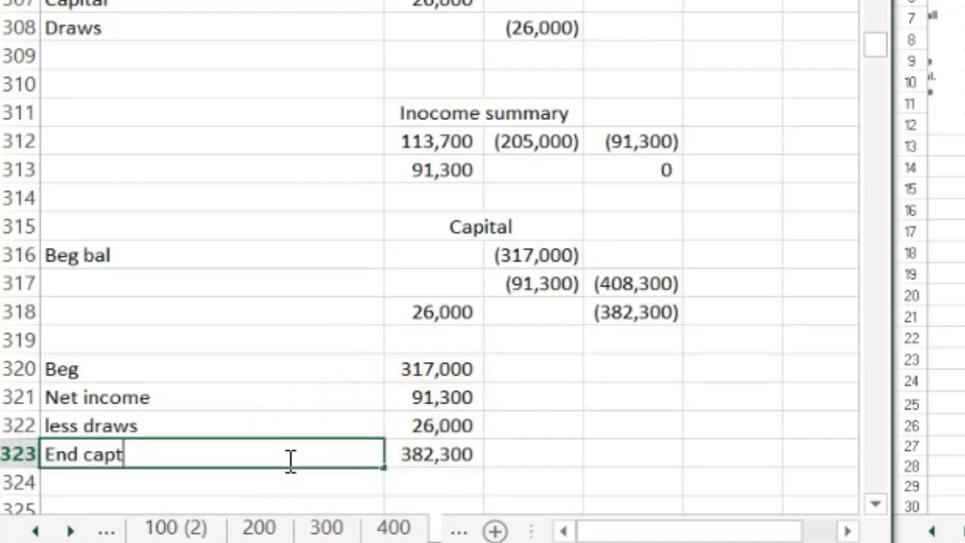
text(nd capital)
key(Return)
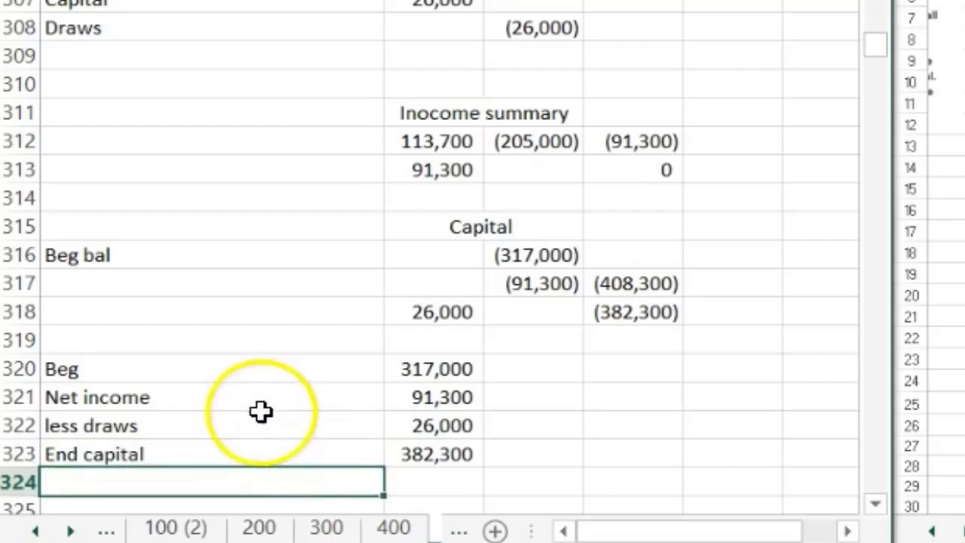
drag(286, 368, 407, 443)
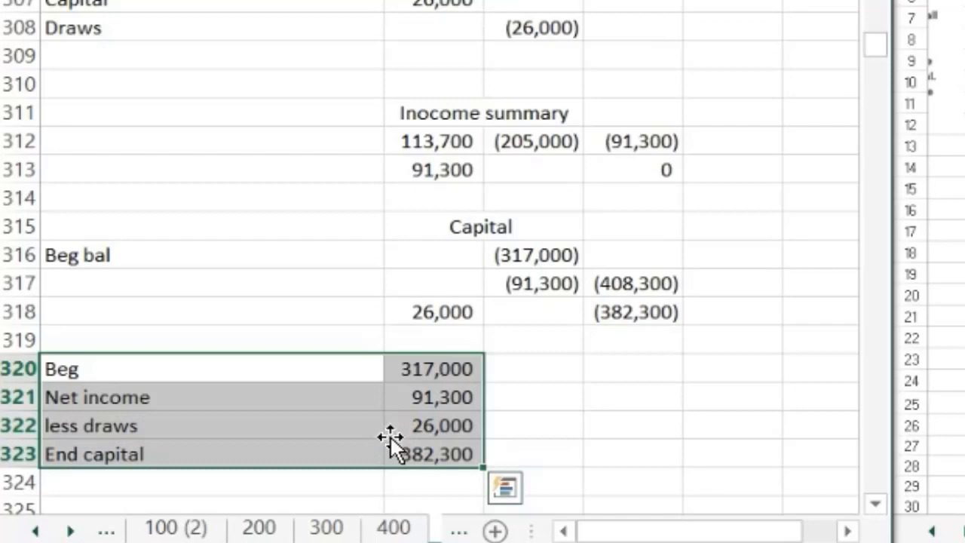
scroll(390, 435, up, 4)
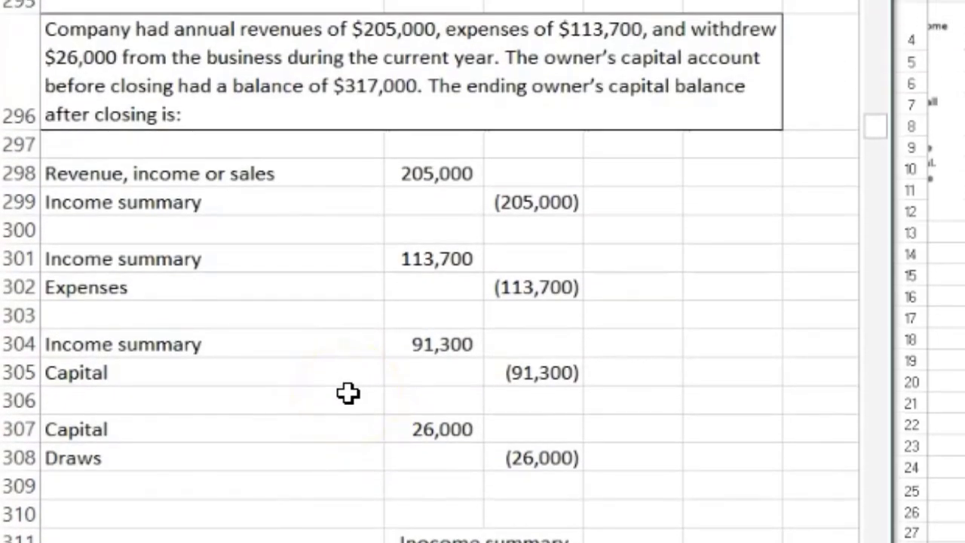
scroll(348, 392, down, 4)
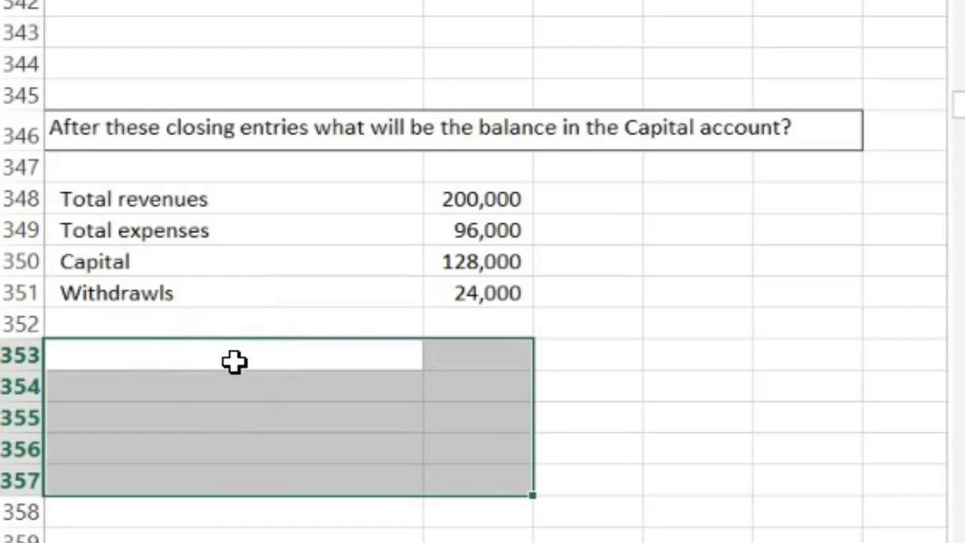
Start the answer to the row 346 question with the label Capital in A353 and 128,000 in B353
click(233, 362)
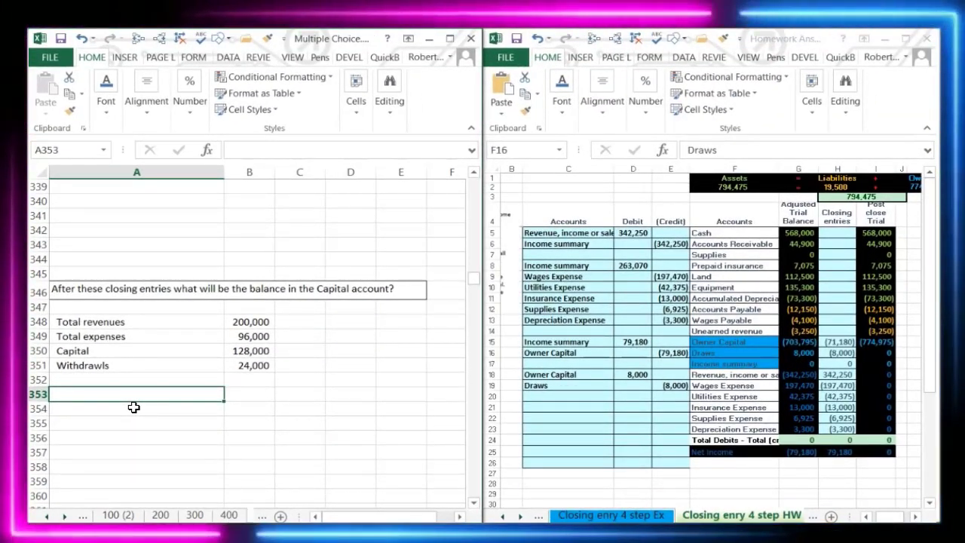
text(Capital)
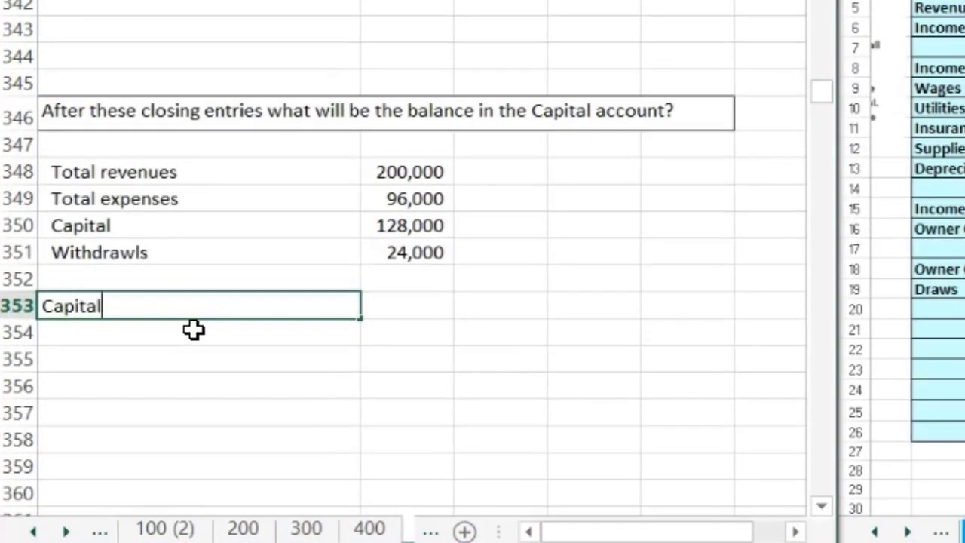
key(Tab)
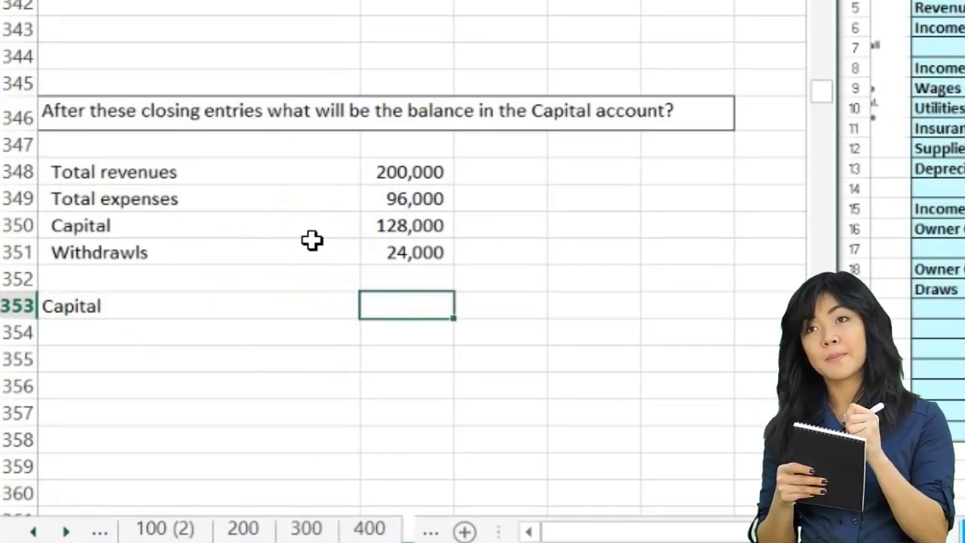
text(128,000)
key(Return)
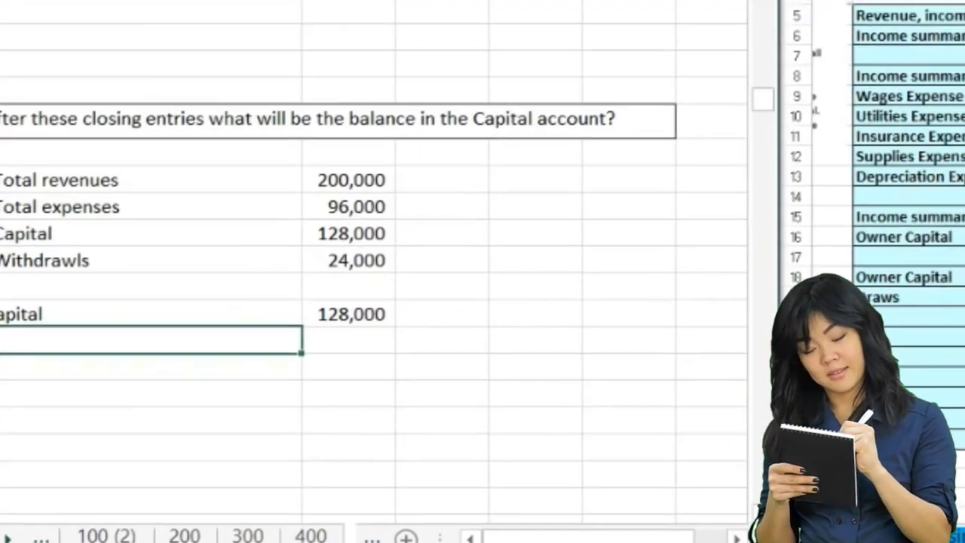
click(671, 296)
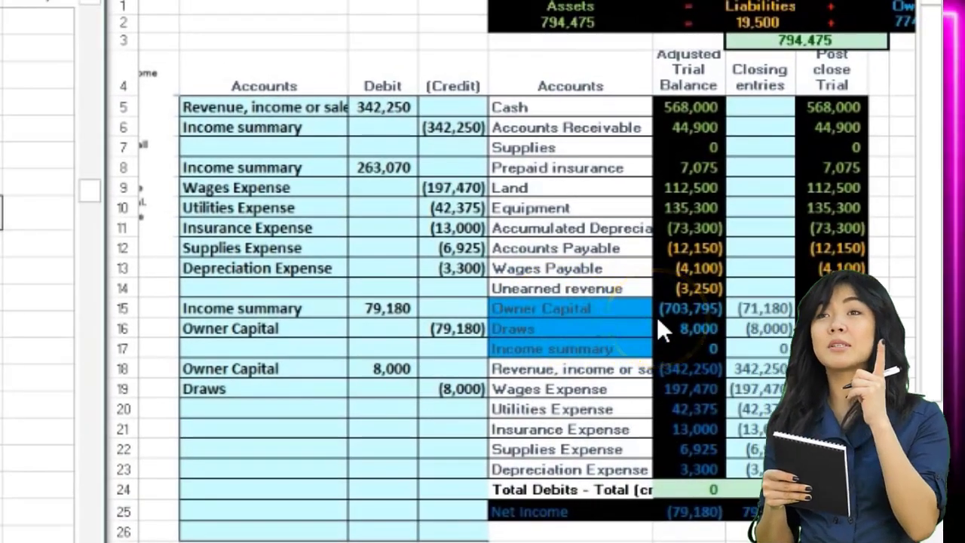
click(299, 449)
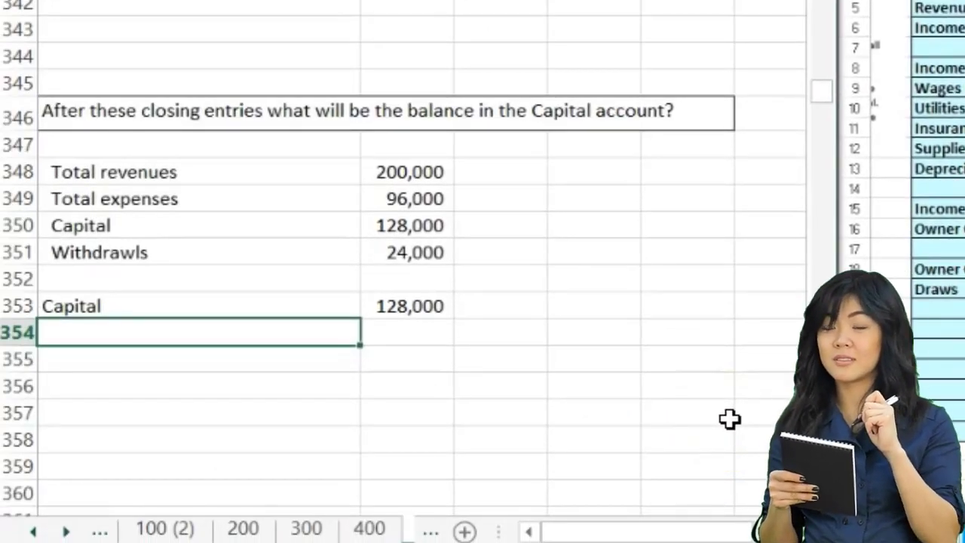
text(Net income)
key(Tab)
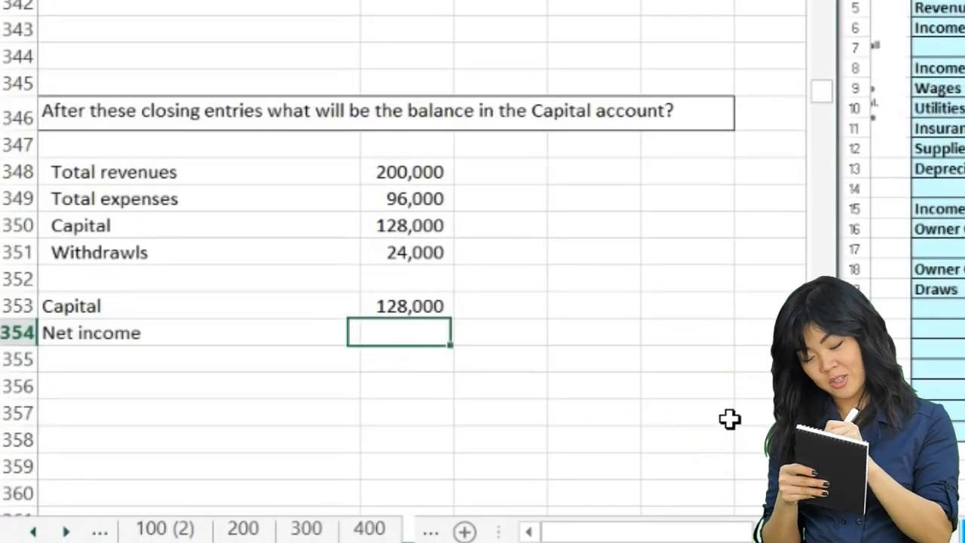
click(711, 400)
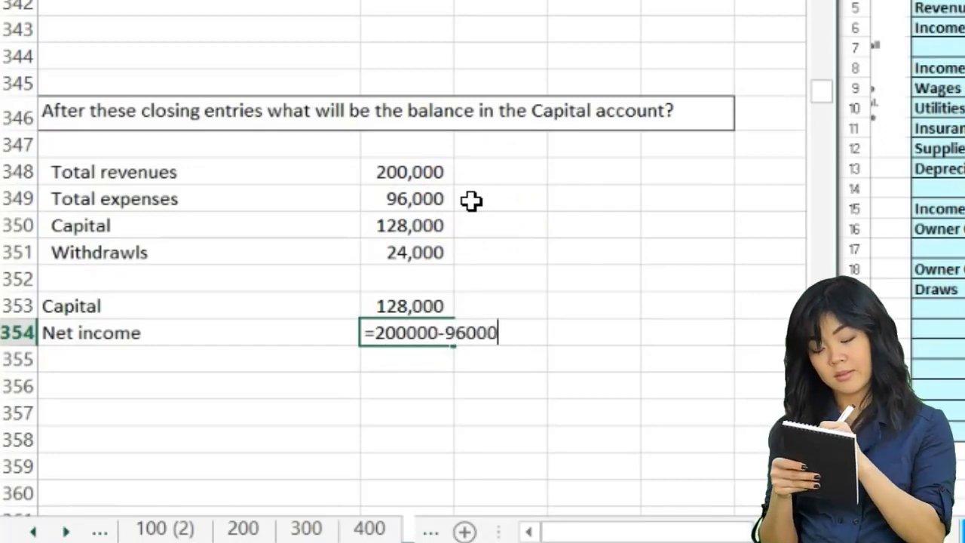
text(=200000-96000)
key(Return)
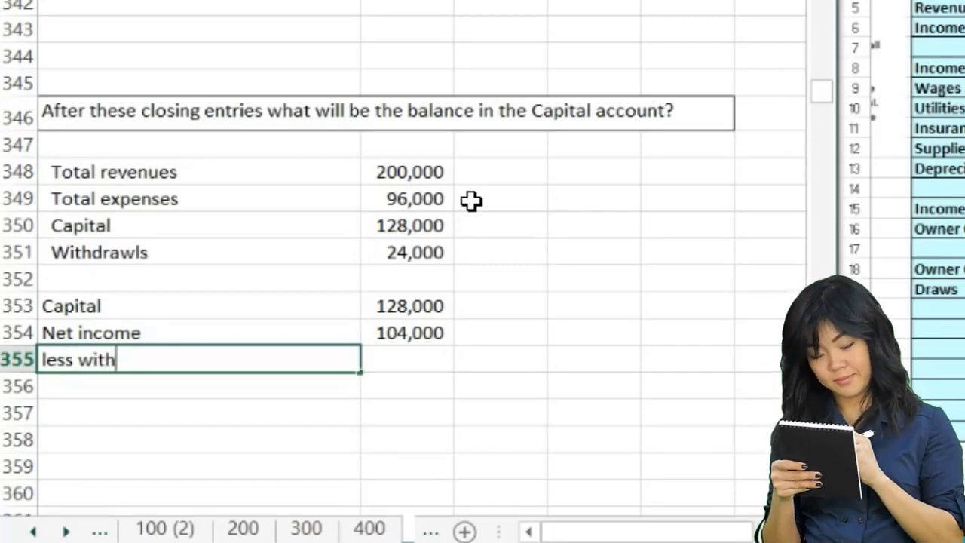
Add a less withdrawls line with the label in A355 and 24,000 in B355
text(less withdrawls)
key(Tab)
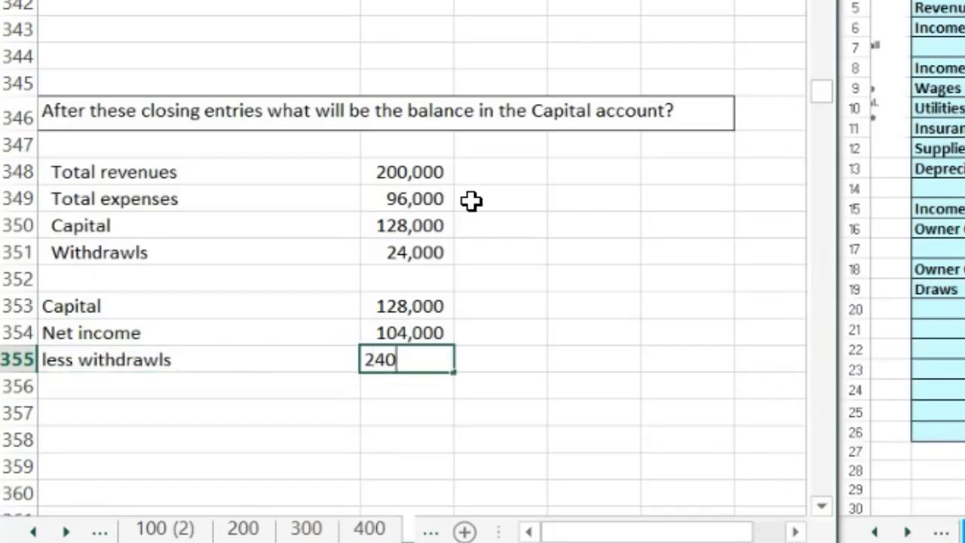
key(Return)
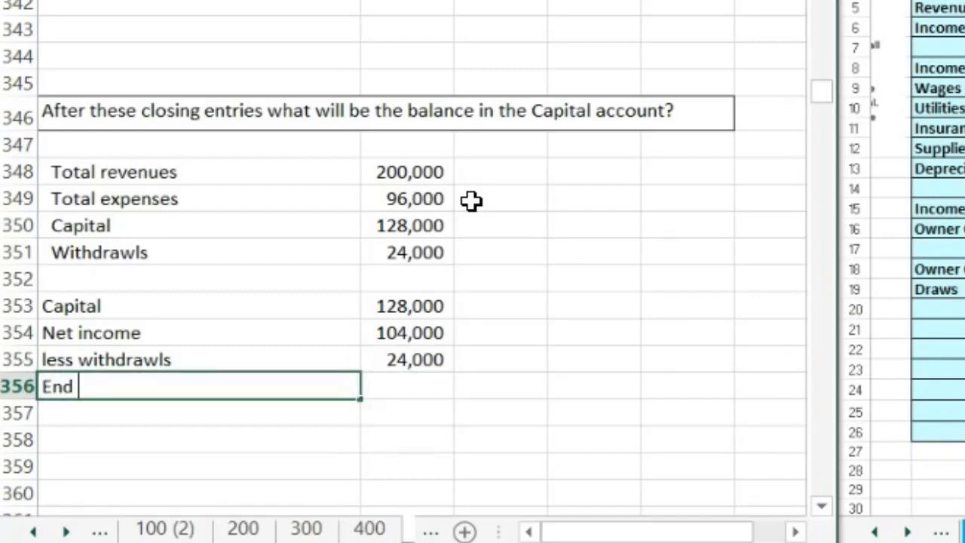
Add an End cap line in A356 and calculate it in B356 as B353 plus B354 minus B355
key(Tab)
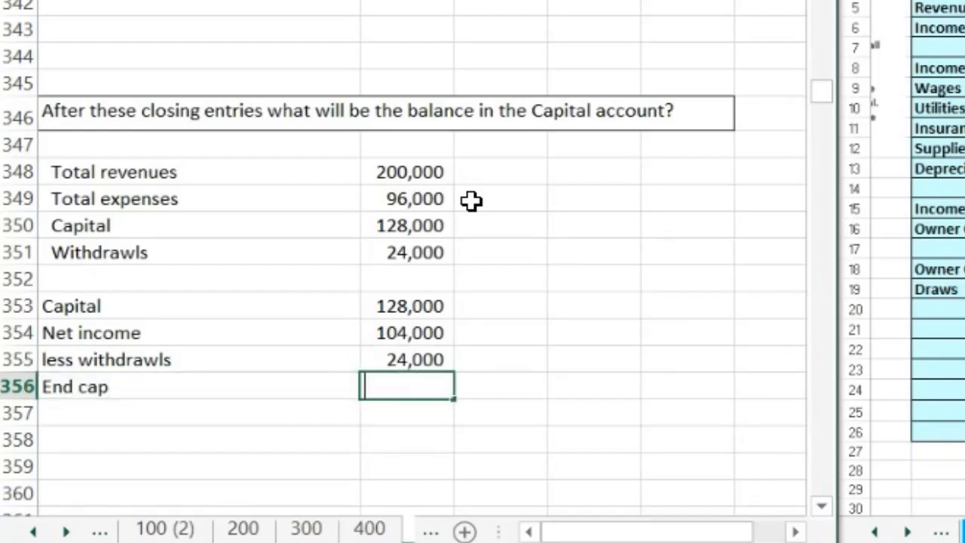
text(=)
click(417, 302)
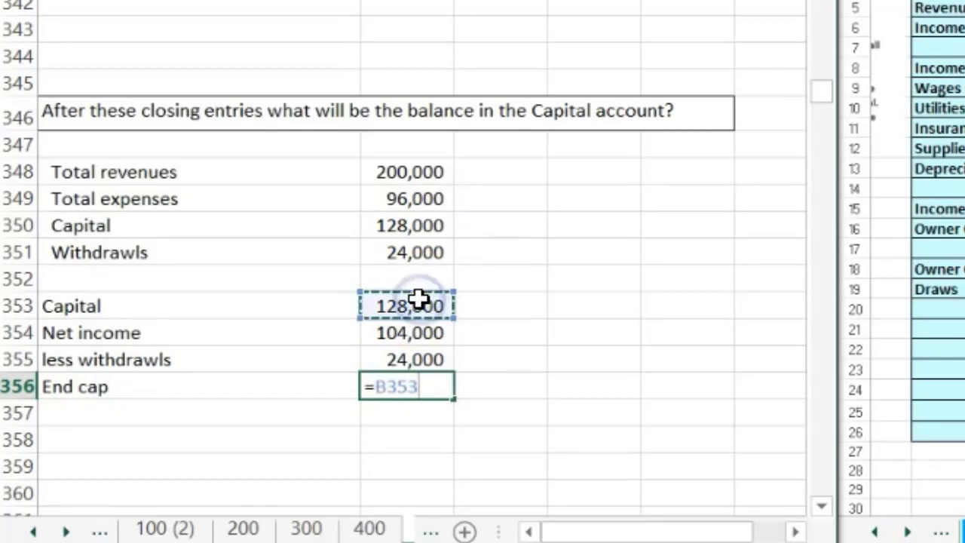
text(+)
click(419, 332)
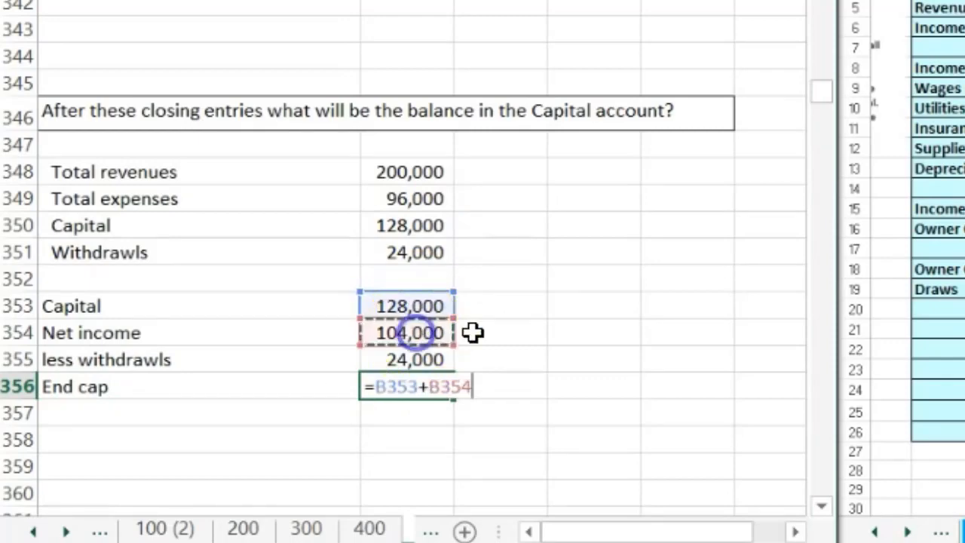
text(-)
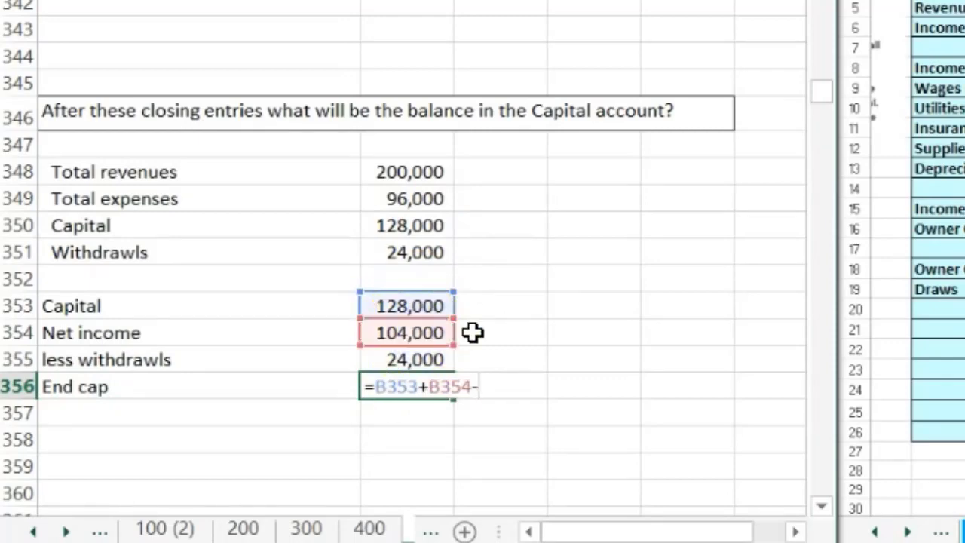
click(415, 359)
key(Return)
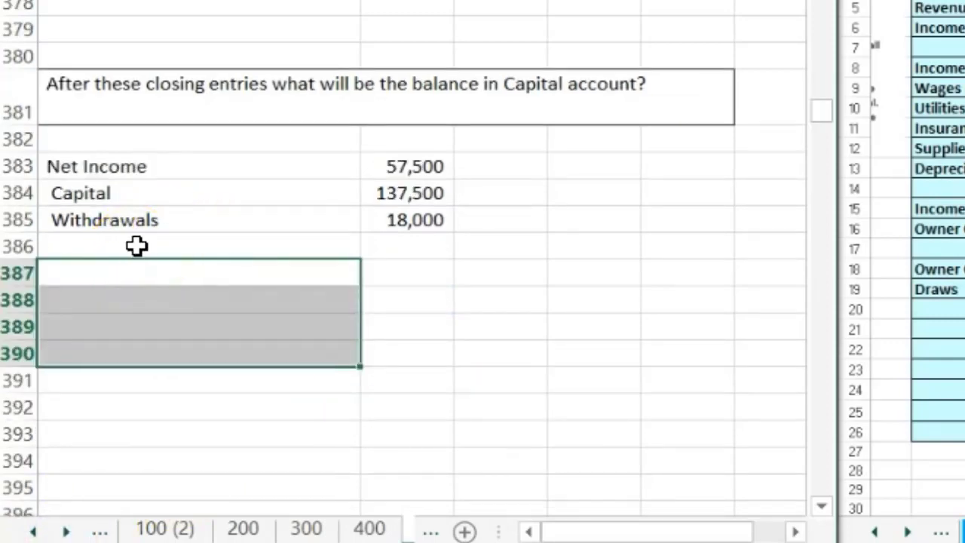
Start the answer to the row 381 question with the label capital in A387 and 137,500 in B387
click(134, 269)
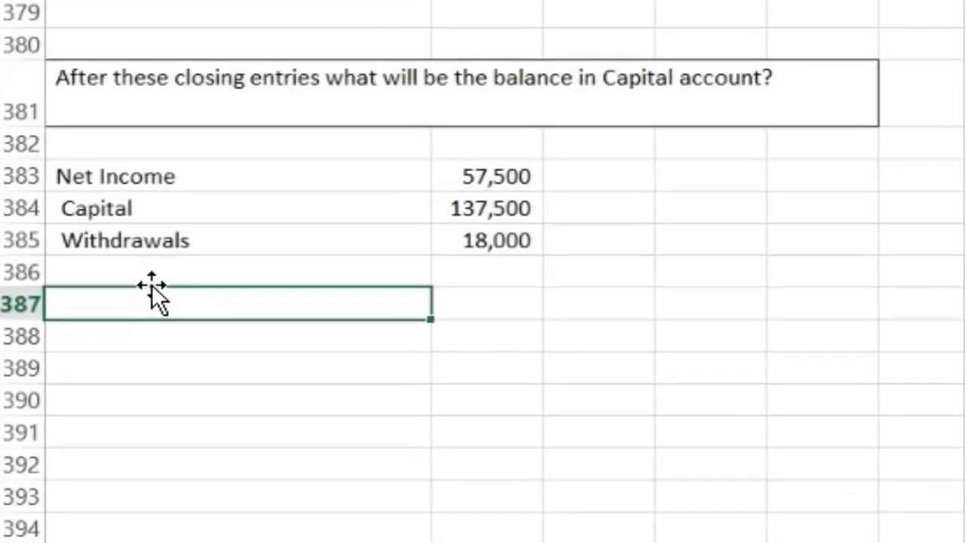
text(capital)
key(Tab)
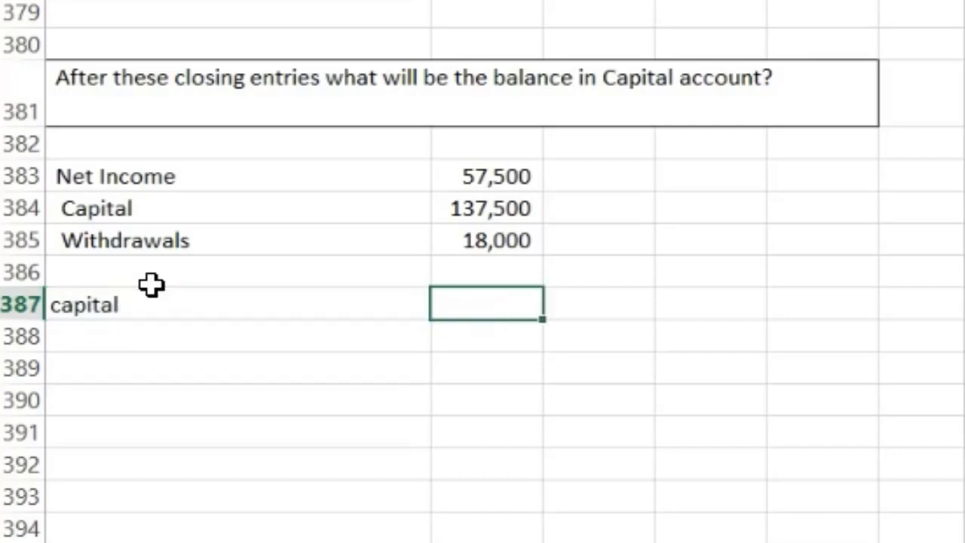
click(496, 208)
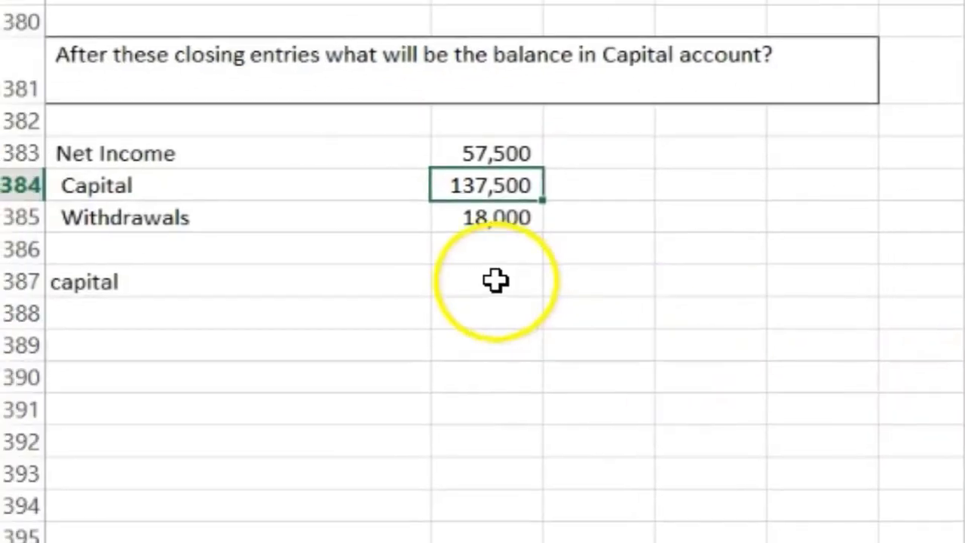
click(496, 280)
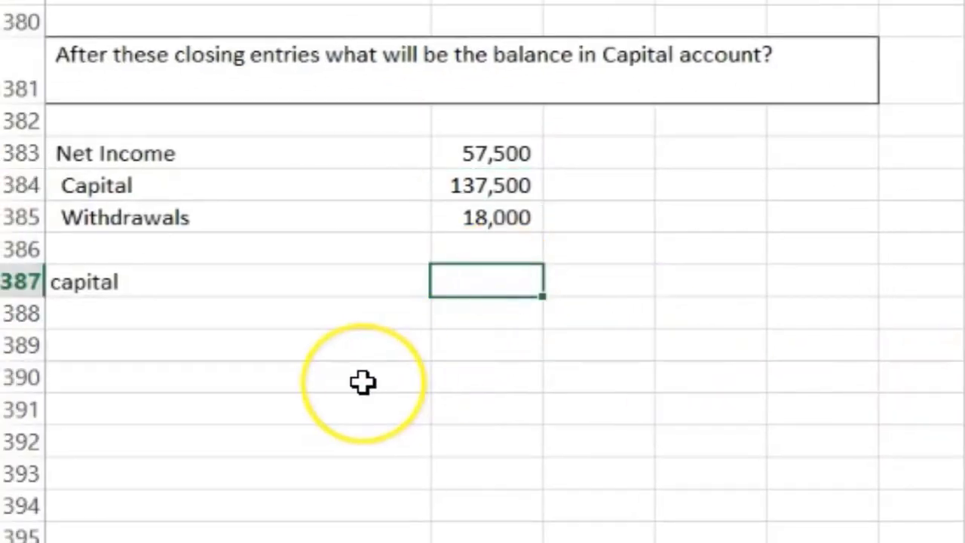
text(137,500)
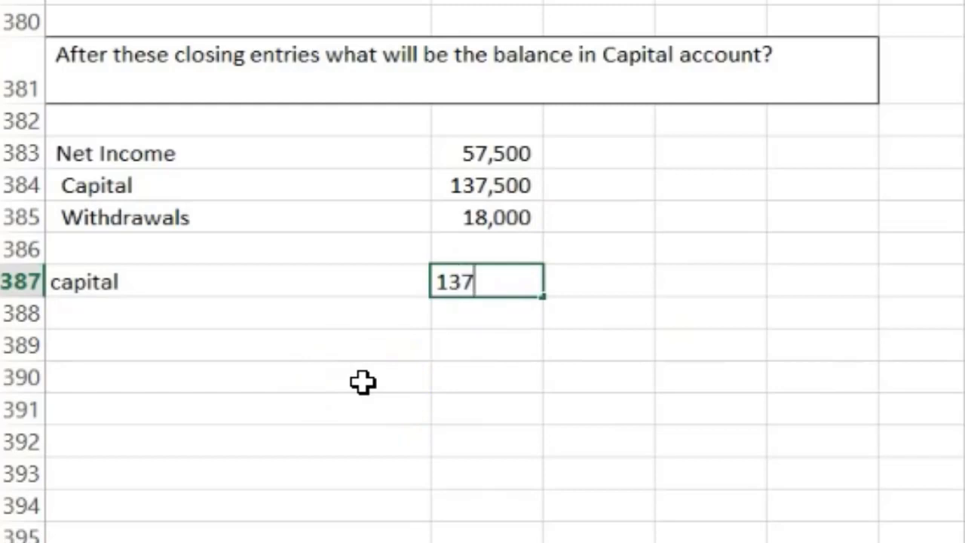
key(Return)
key(Left)
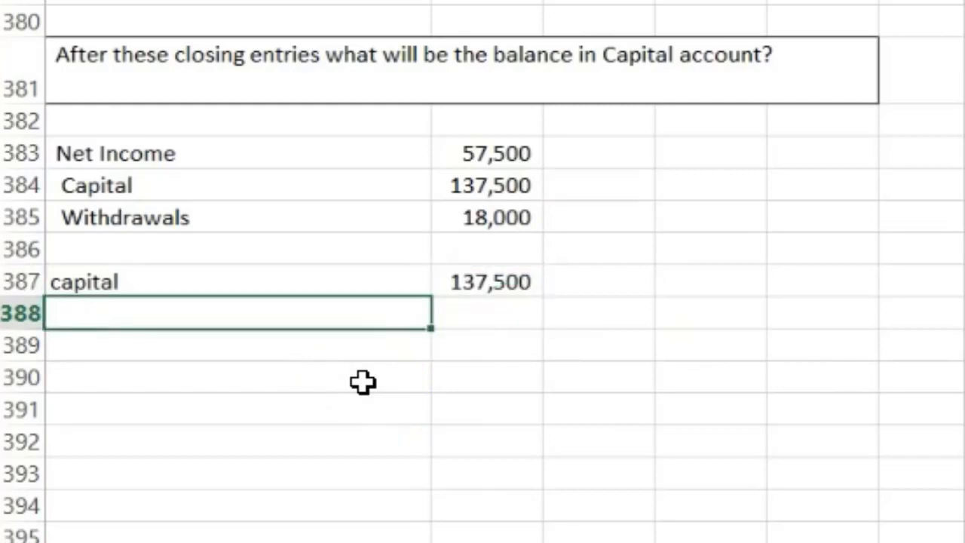
Add a Net income line with the label in A388 and 57,500 in B388
text(Nte)
key(BackSpace)
key(BackSpace)
text(et inocme)
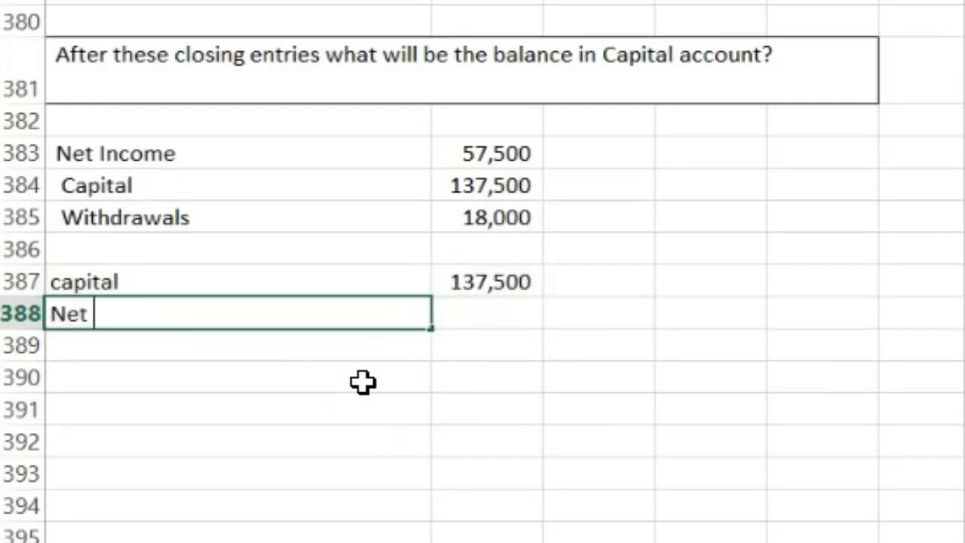
key(BackSpace)
key(BackSpace)
key(BackSpace)
key(BackSpace)
text(come)
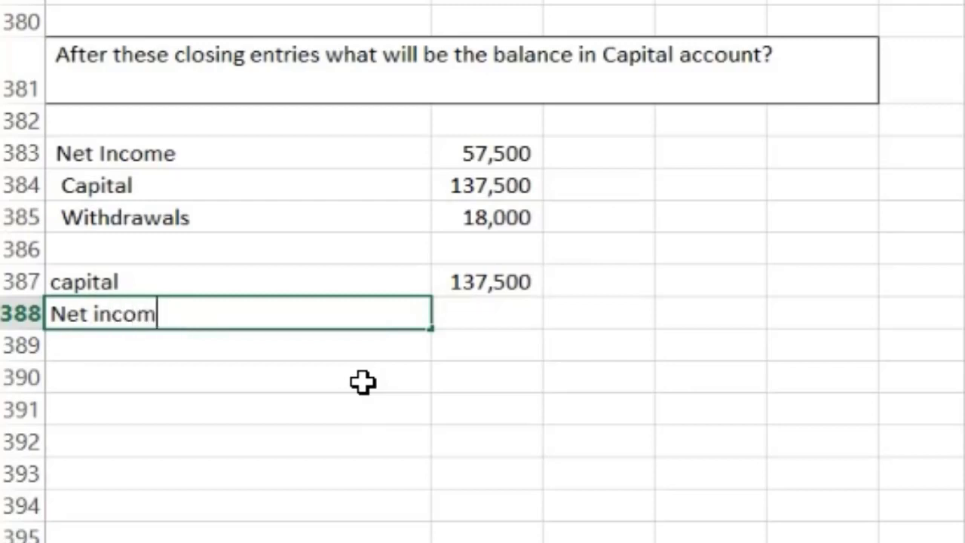
key(Tab)
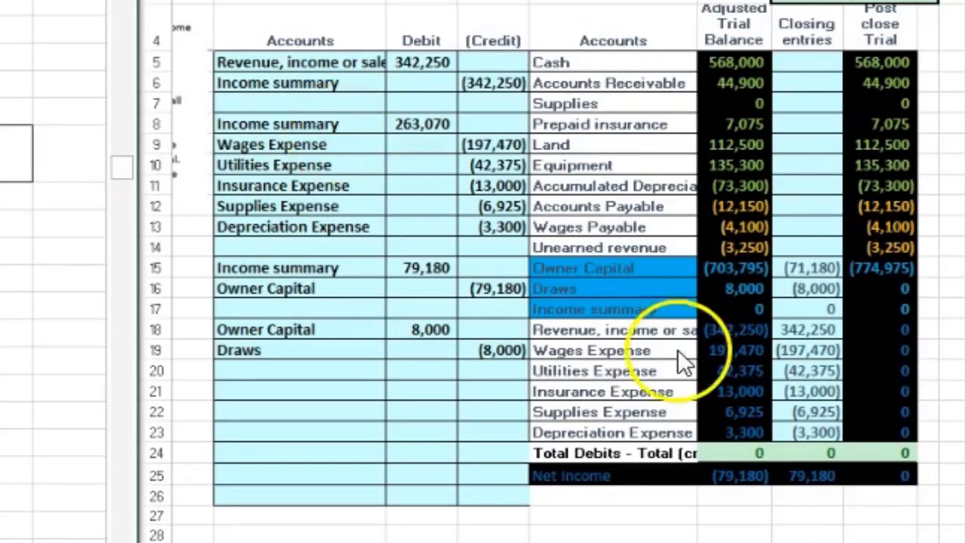
drag(749, 329, 754, 426)
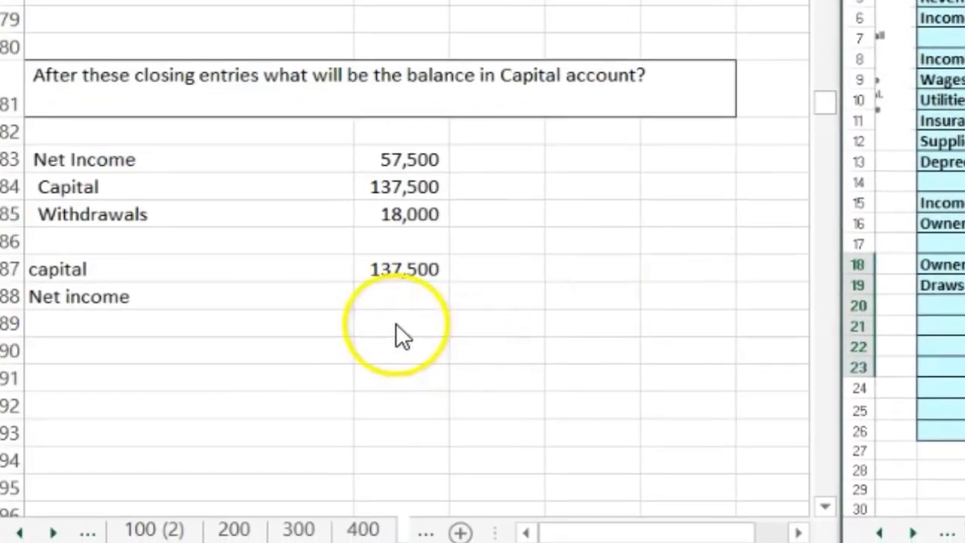
double_click(400, 296)
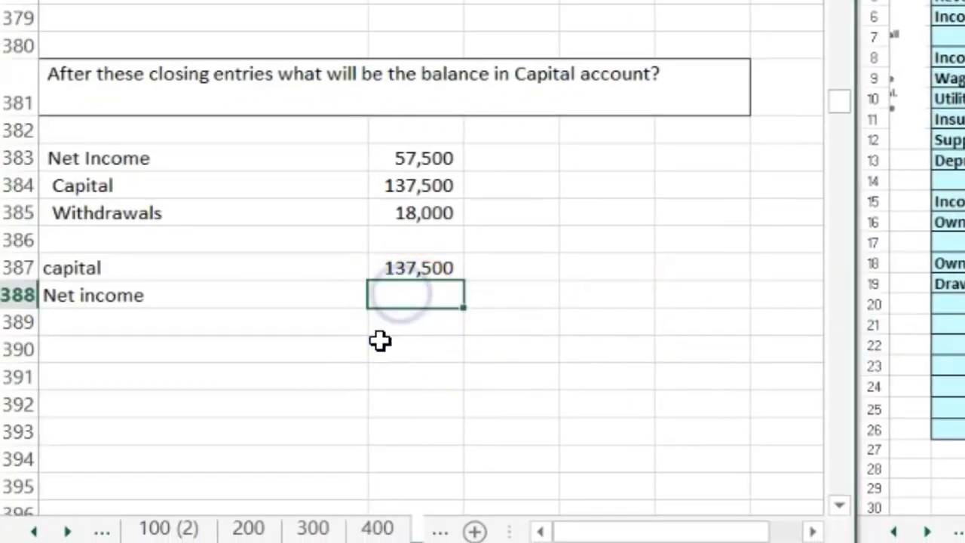
text(57500)
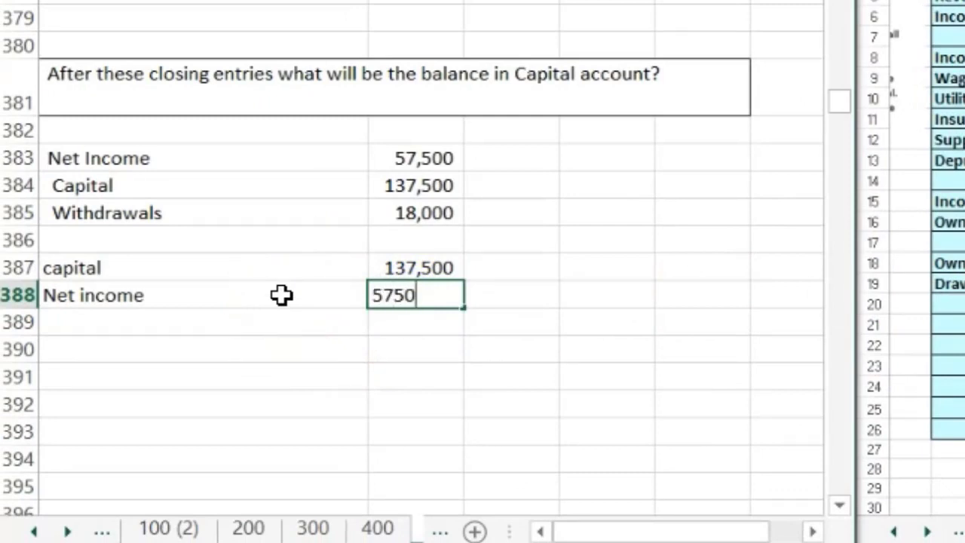
key(Return)
Add a less draw line with the label in A389 and 18,000 in B389
text(les)
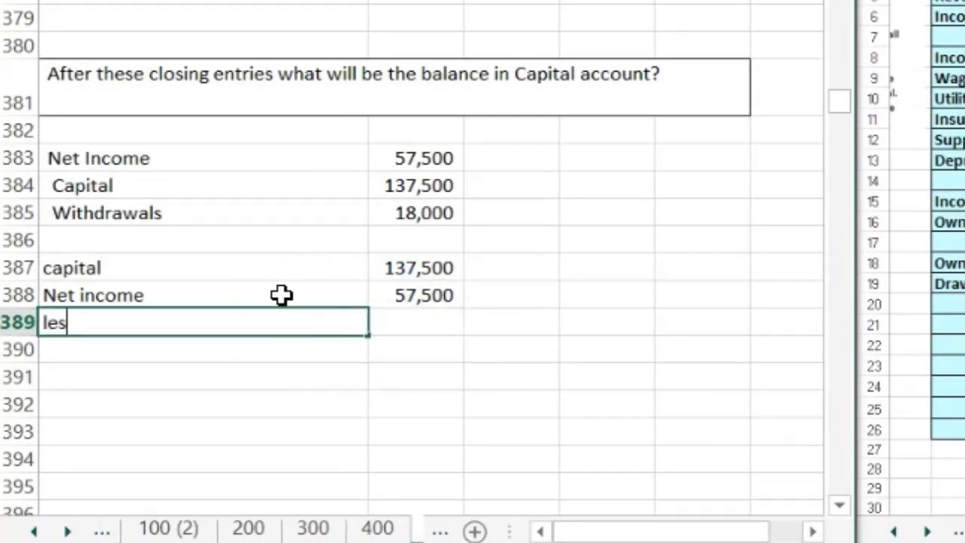
text(s draw)
key(Tab)
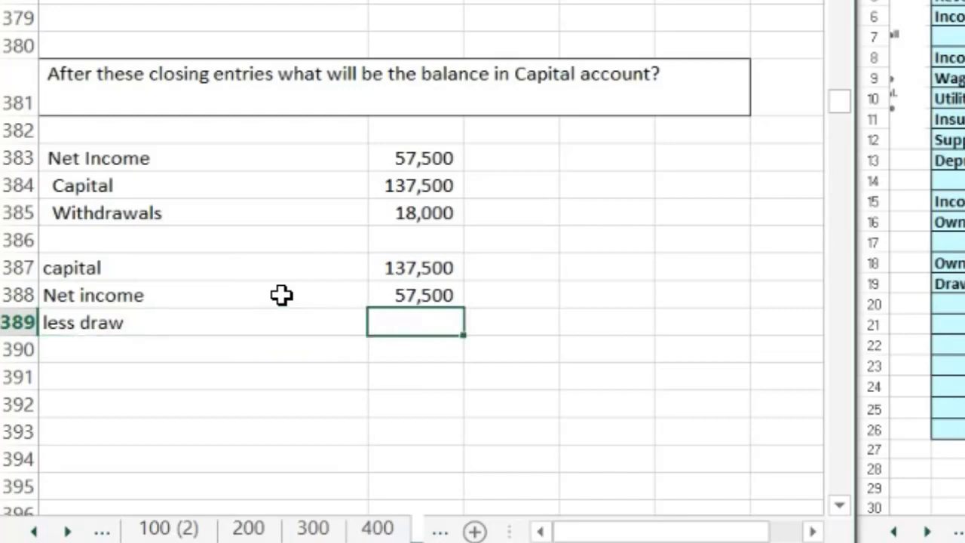
text(18000)
key(Return)
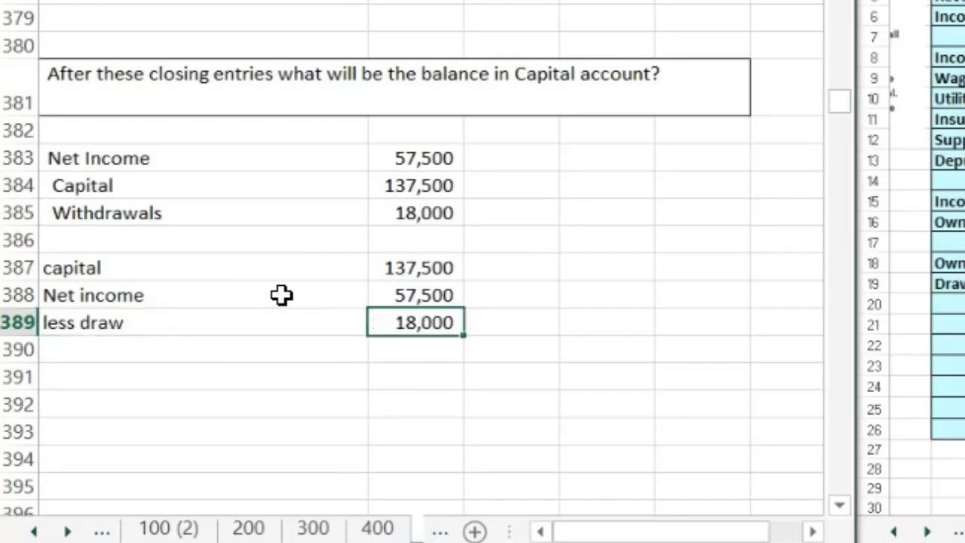
Calculate the ending capital in B391 as B387 plus B388 minus B389
key(Return)
text(=)
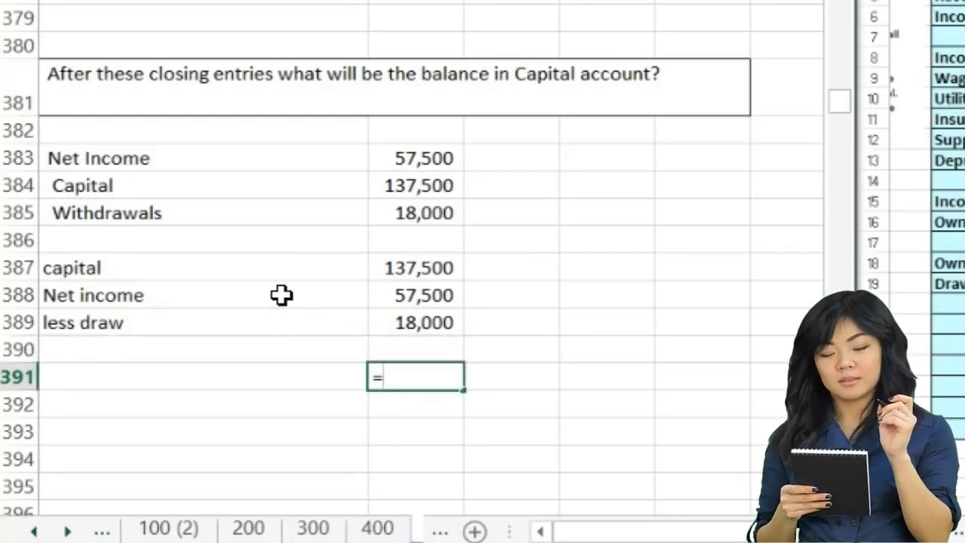
click(424, 263)
text(+)
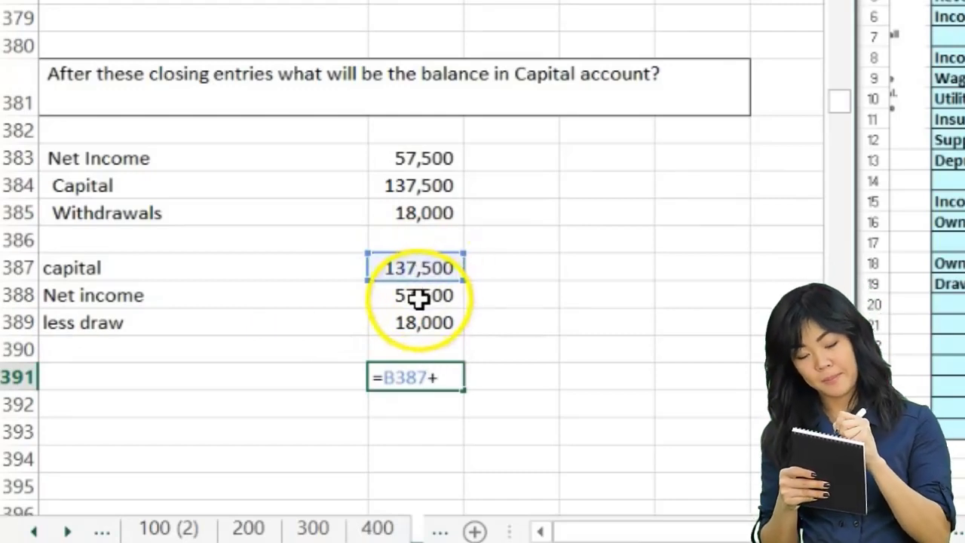
click(418, 298)
text(-)
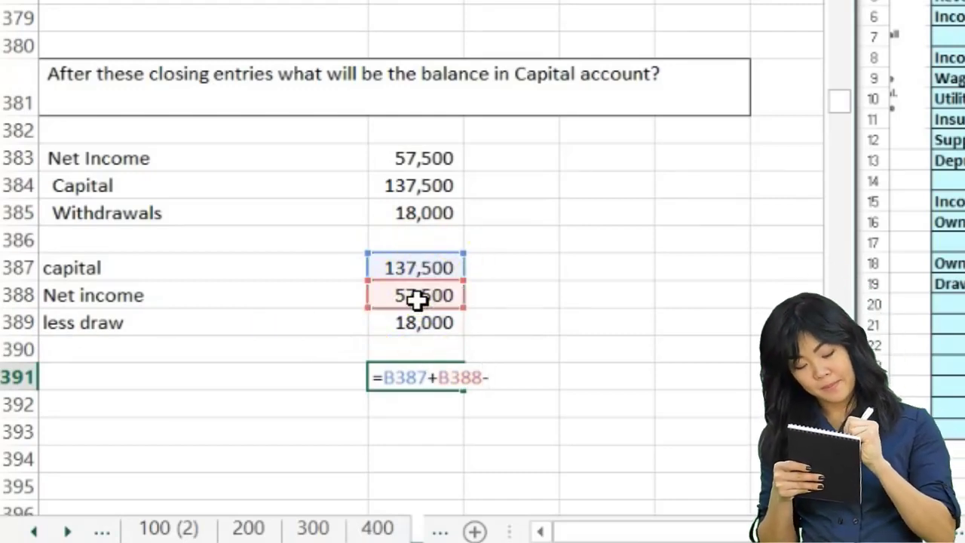
click(441, 325)
key(Return)
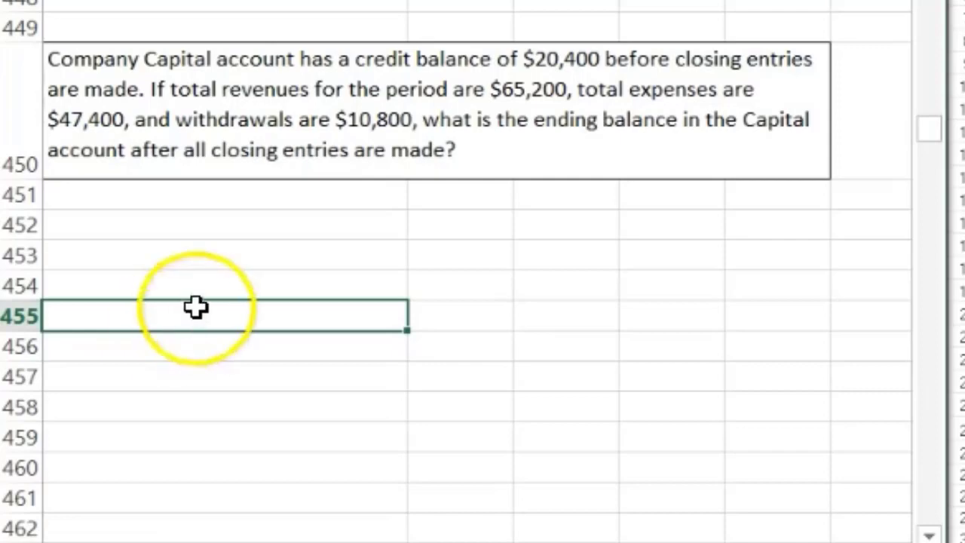
Start the answer to the row 450 question with the label Capital in A452 and 20,400 in B452
click(150, 237)
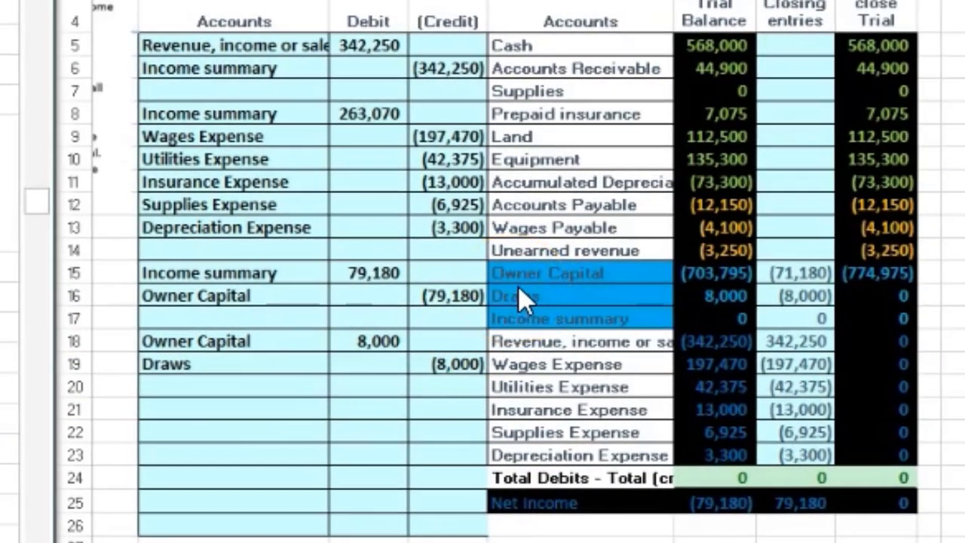
text(Capital)
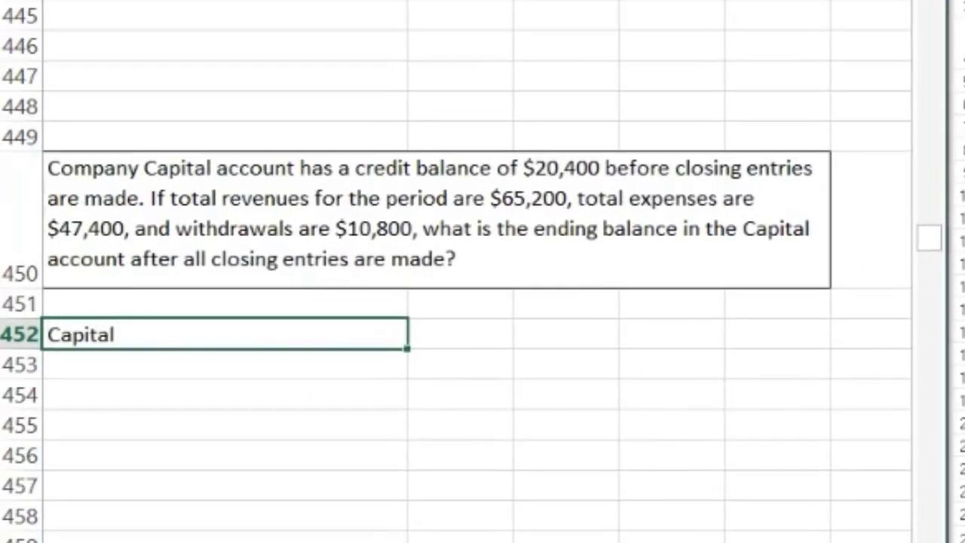
key(Tab)
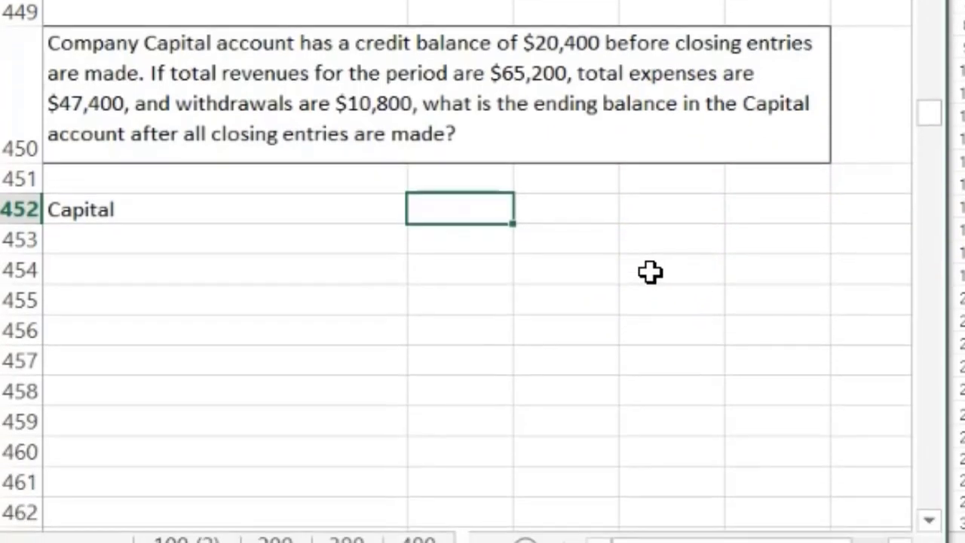
text(204000)
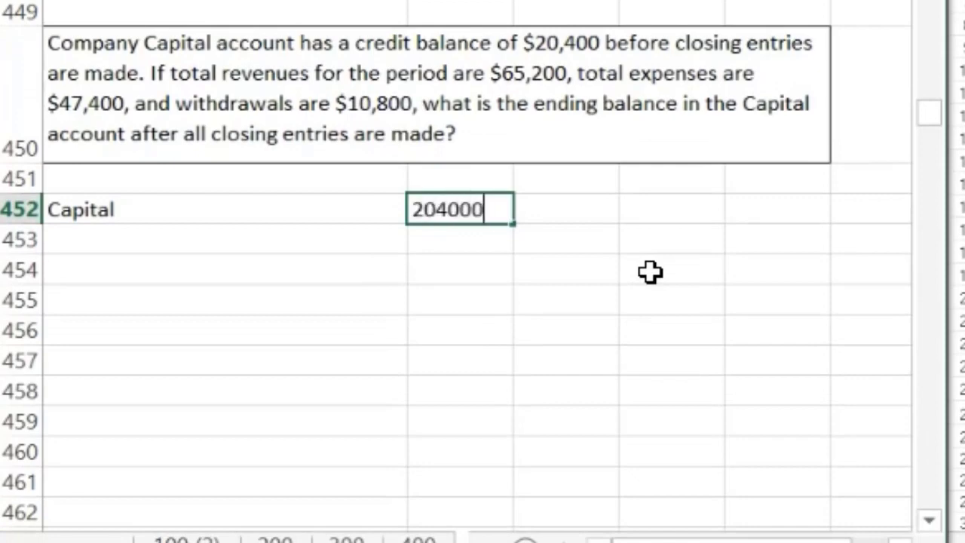
key(BackSpace)
key(Return)
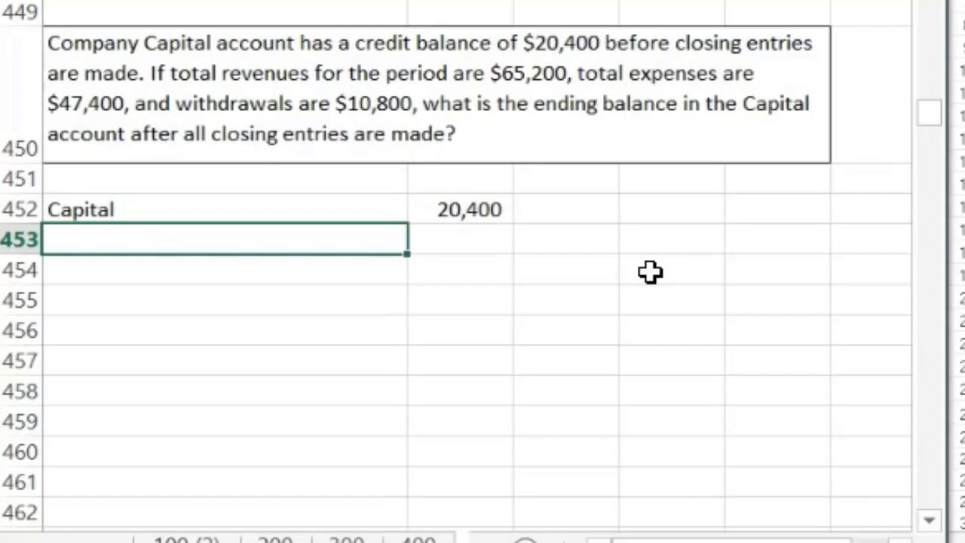
text(net inocm)
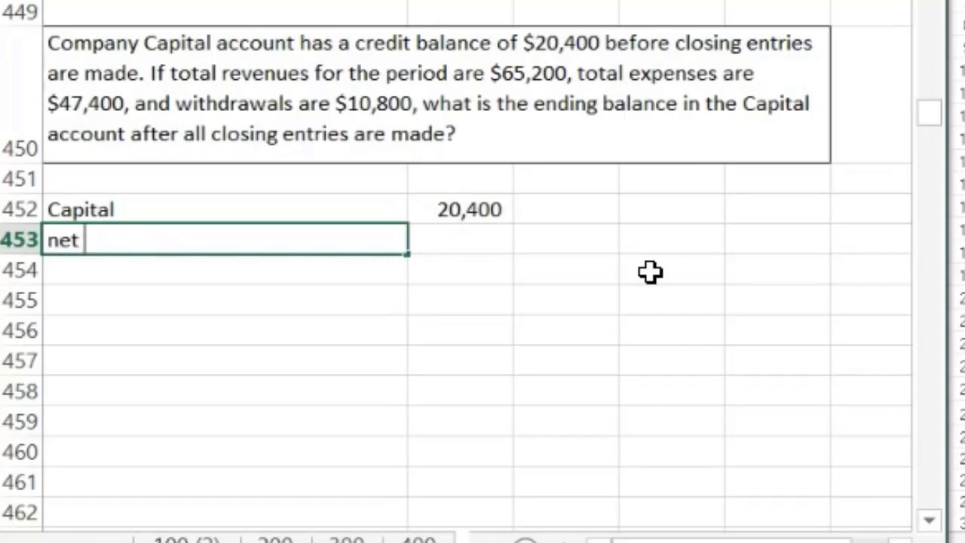
key(BackSpace)
key(BackSpace)
text(com)
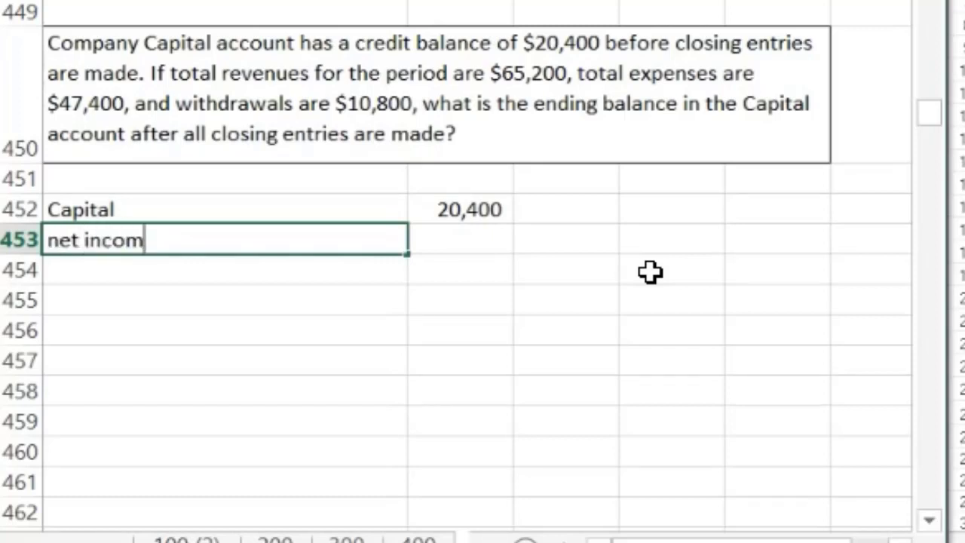
text(e)
key(Tab)
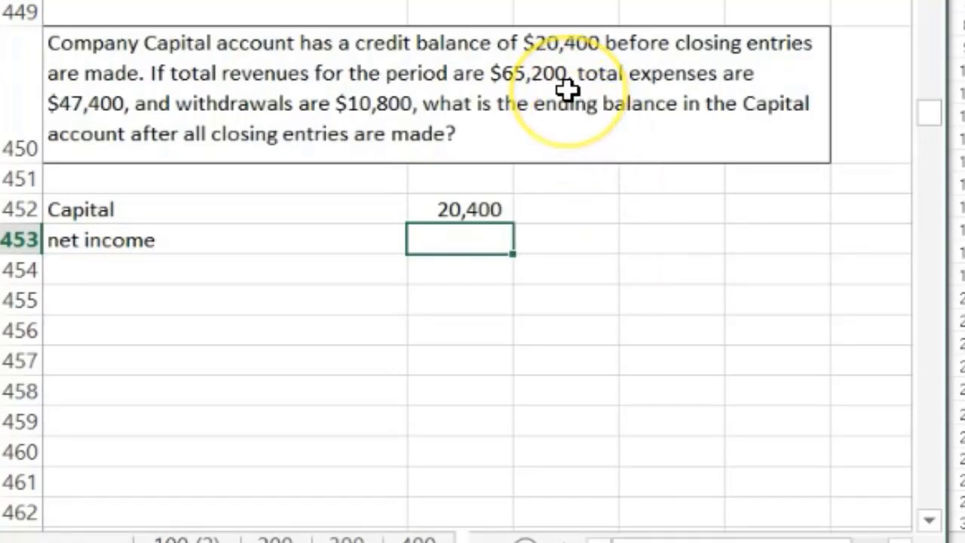
text(=)
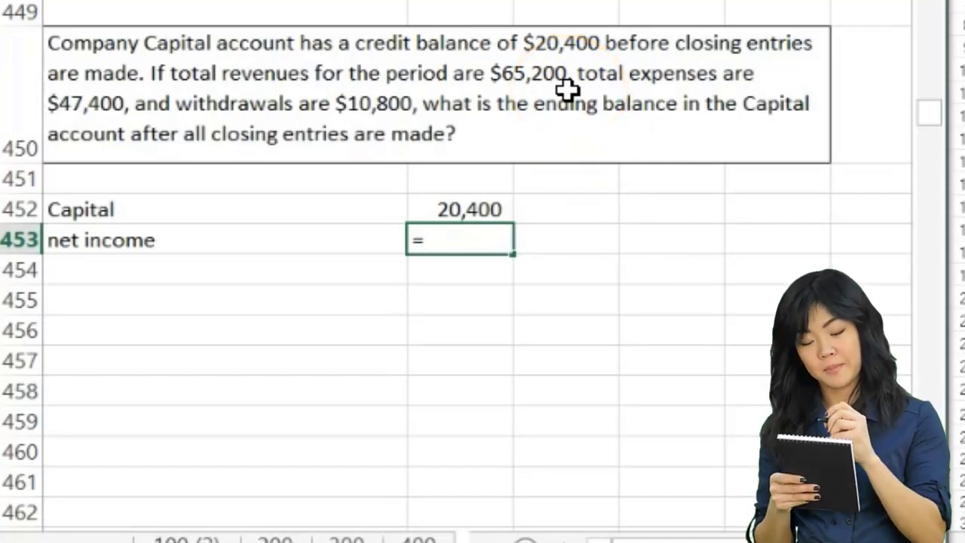
text(65200-)
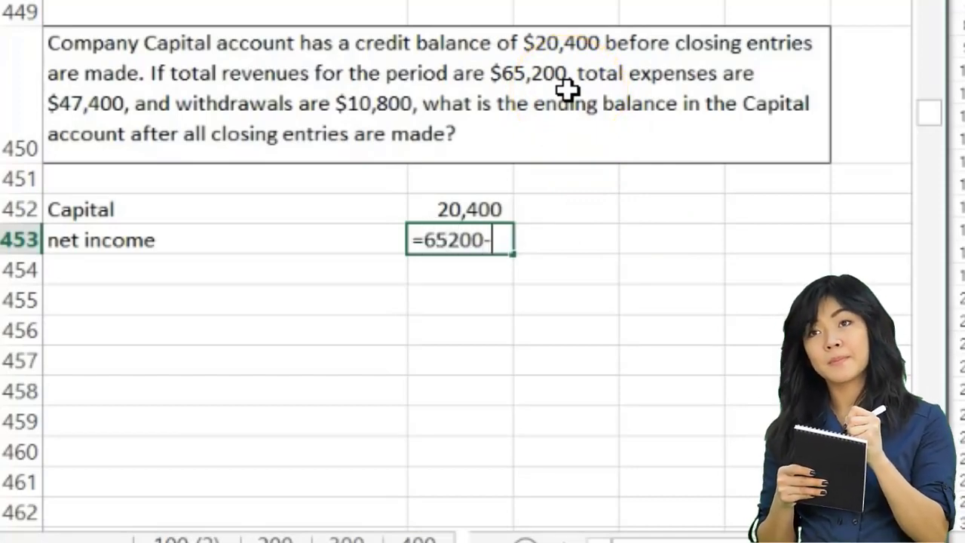
text(47400)
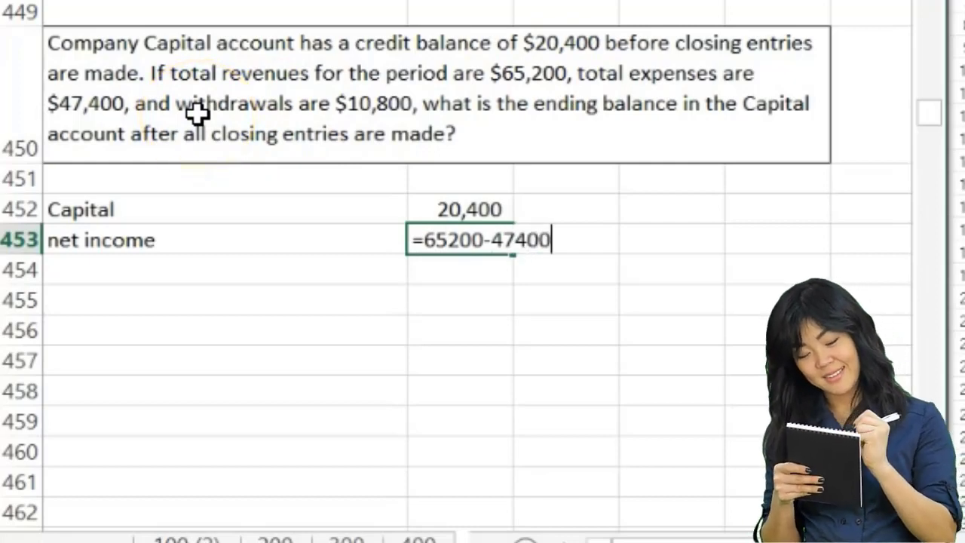
key(Return)
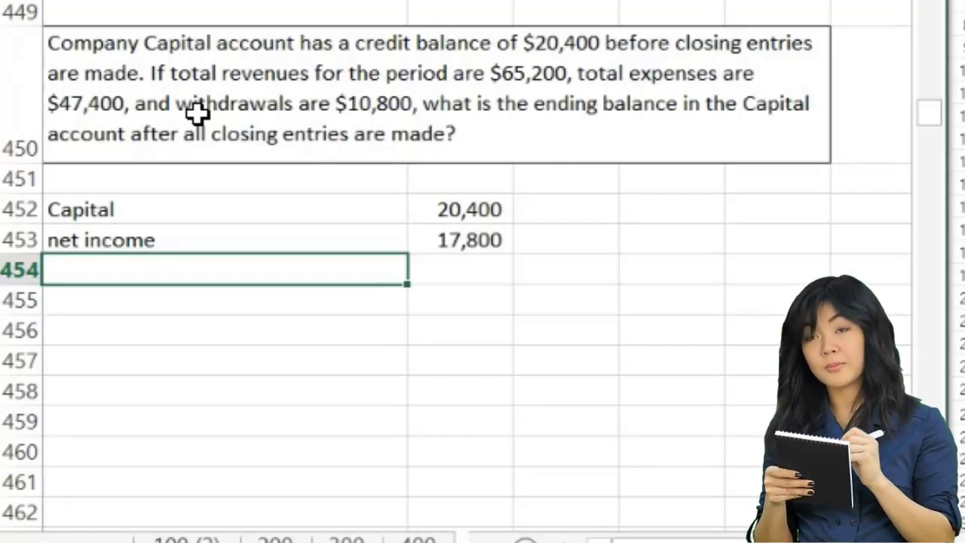
Add a less draws line with the label in A454 and 10,800 in B454
text(less d)
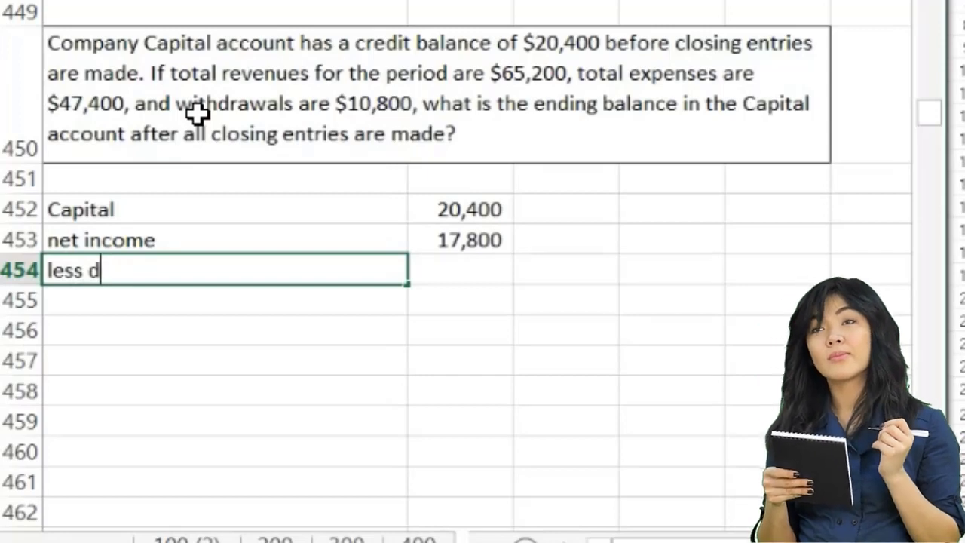
text(raw)
key(Tab)
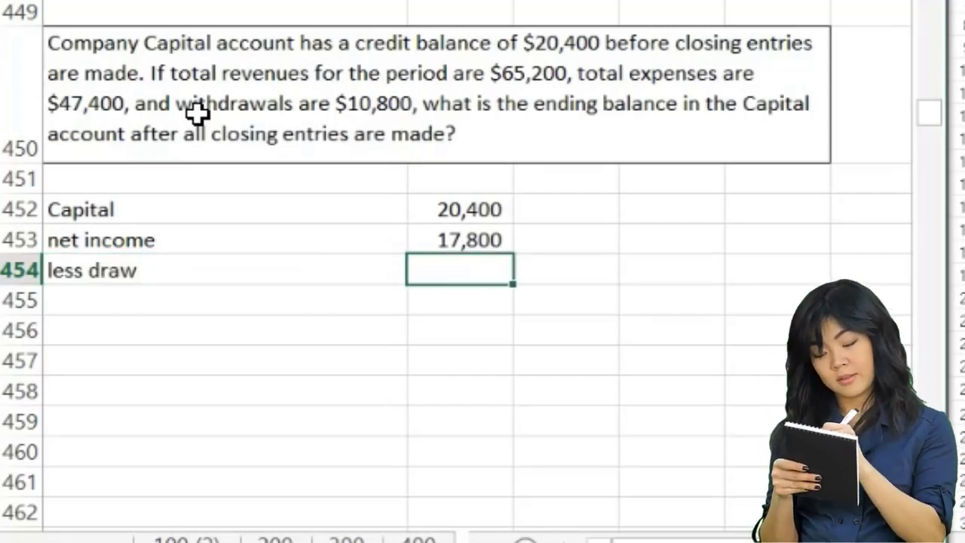
double_click(179, 272)
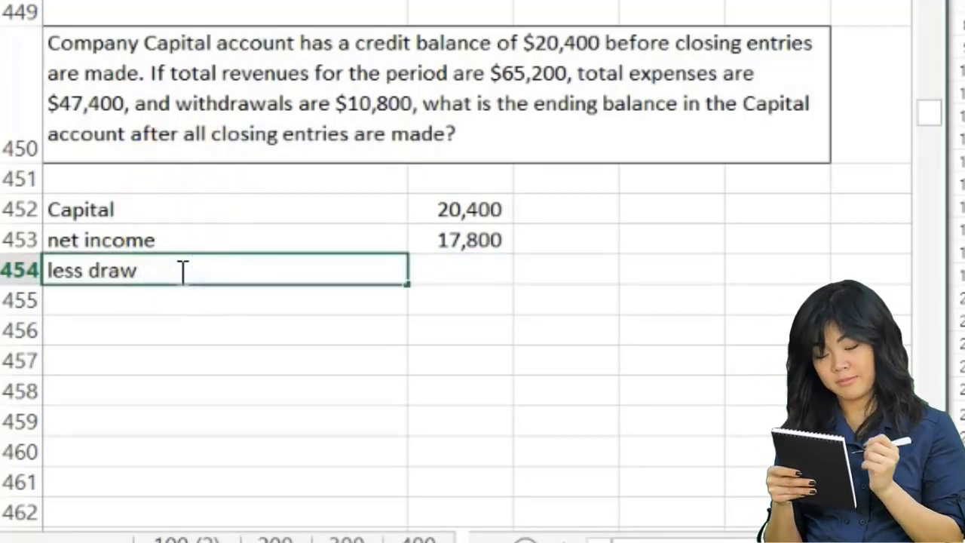
text(s)
key(Return)
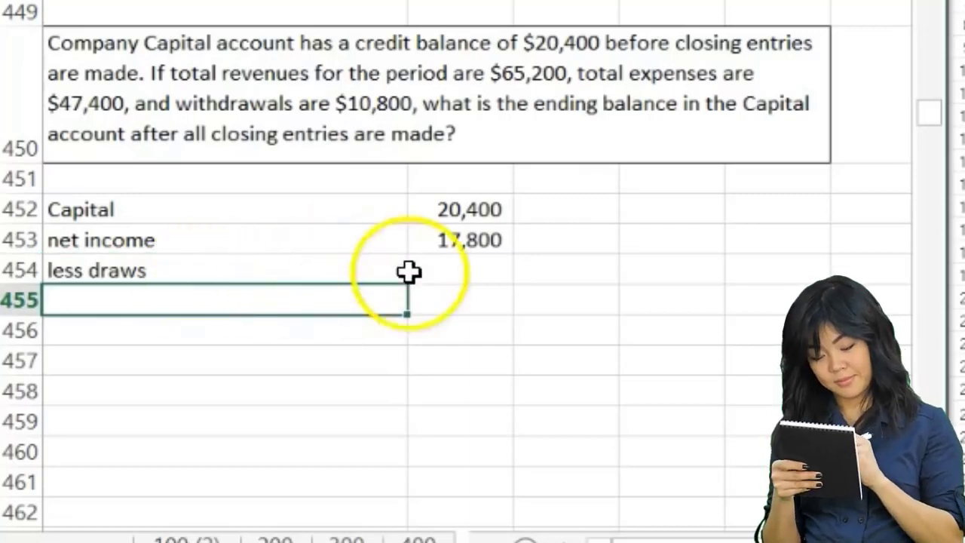
click(453, 274)
text(1)
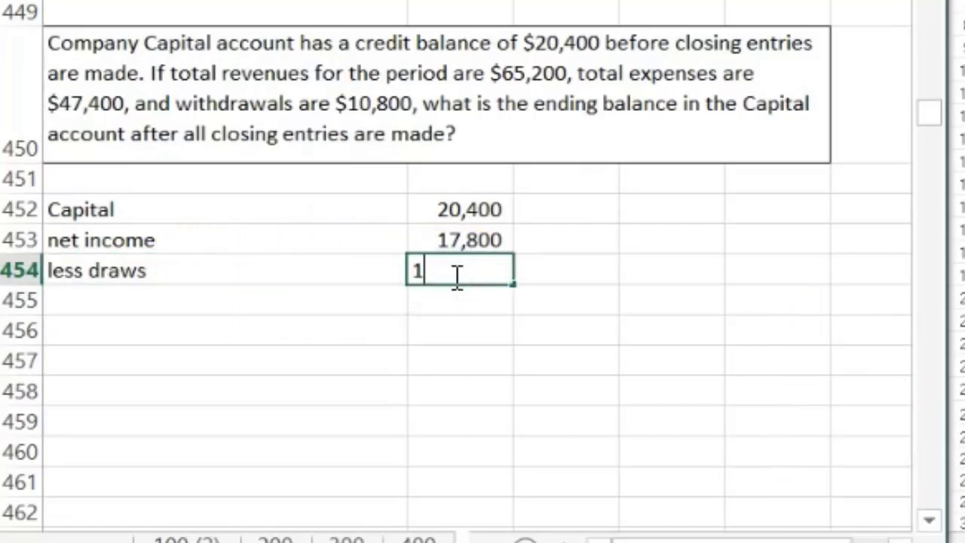
text(0,800)
key(Return)
Label A455 End capital and calculate it in B455 as B452 plus B453 minus B454
key(Left)
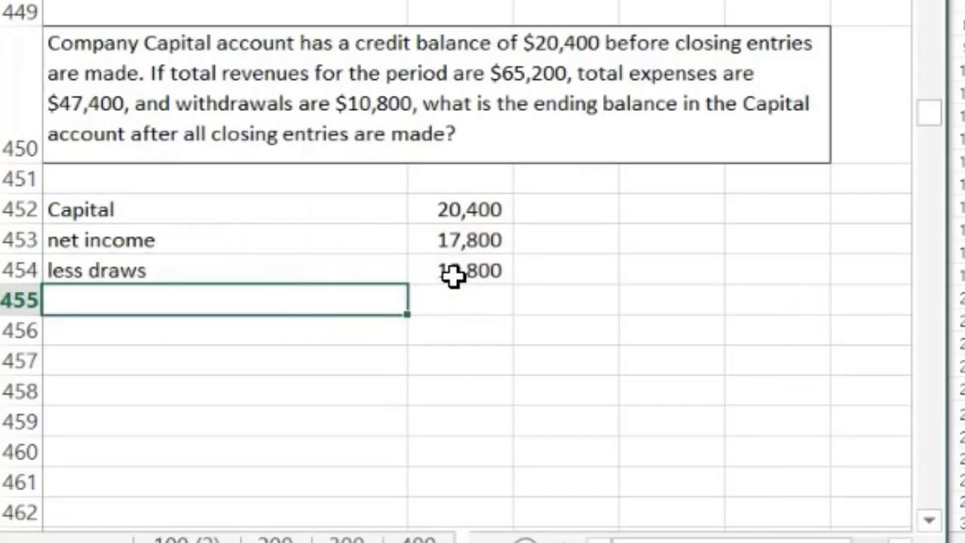
text(End capital)
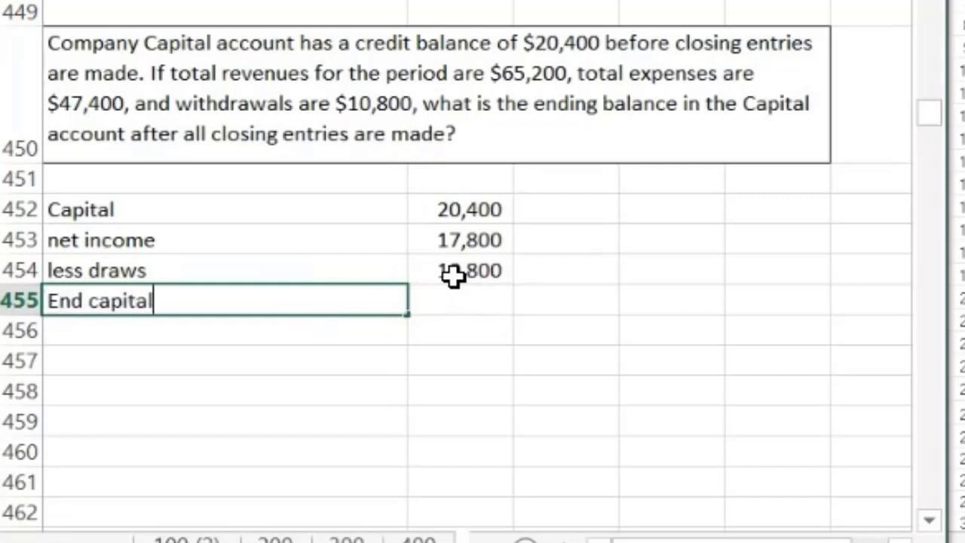
key(Tab)
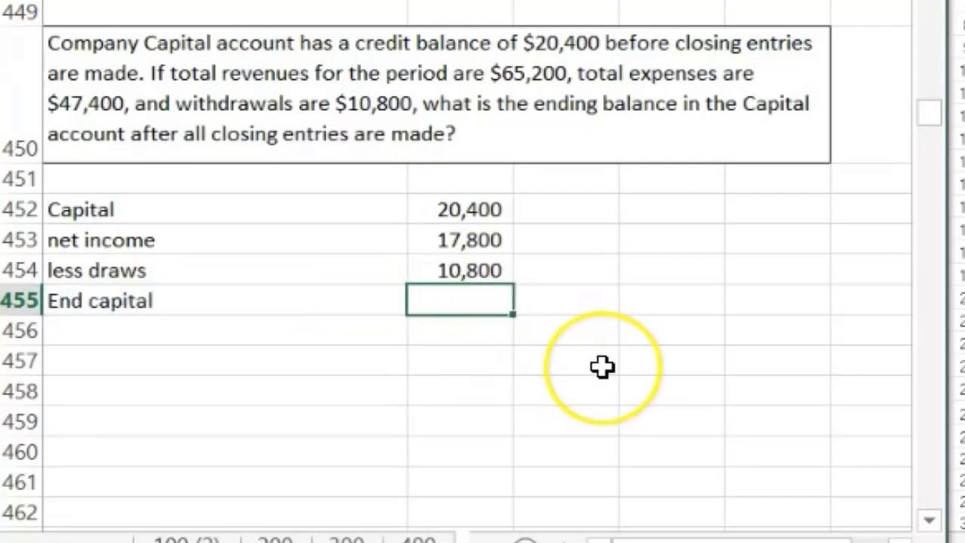
text(=)
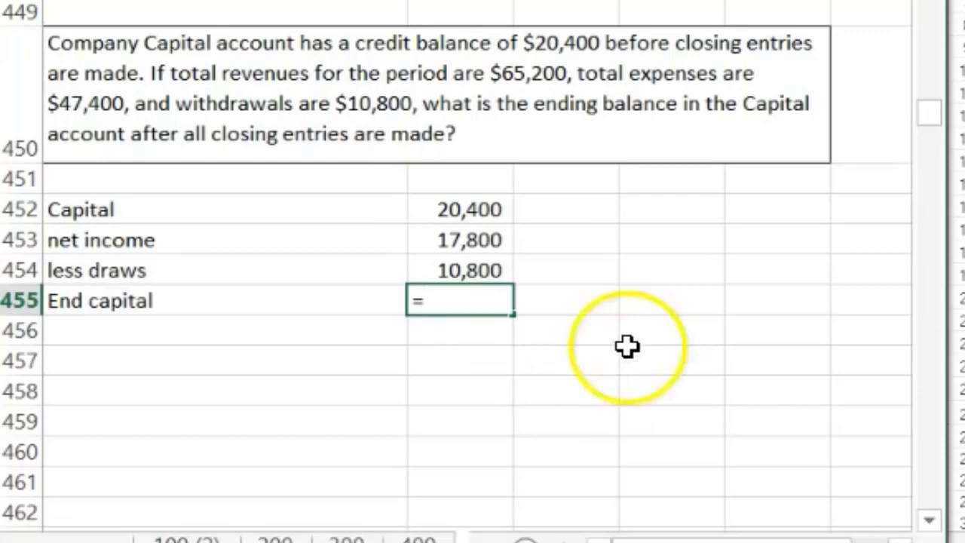
click(495, 212)
text(+)
click(490, 238)
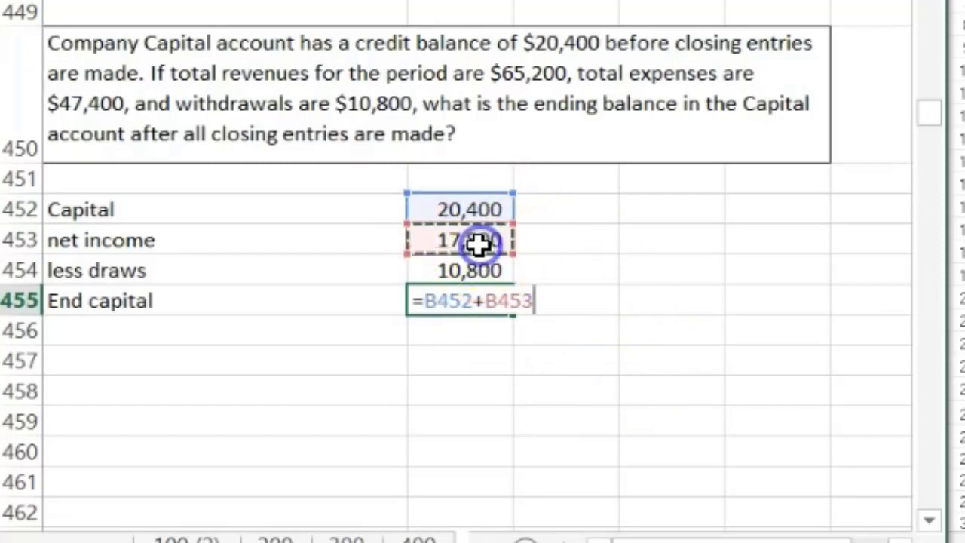
text(-)
click(483, 269)
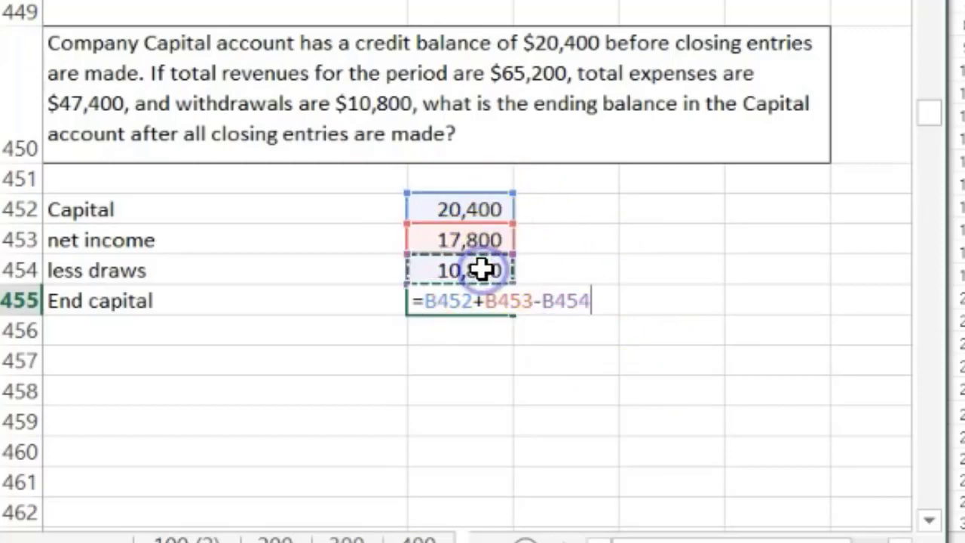
key(Return)
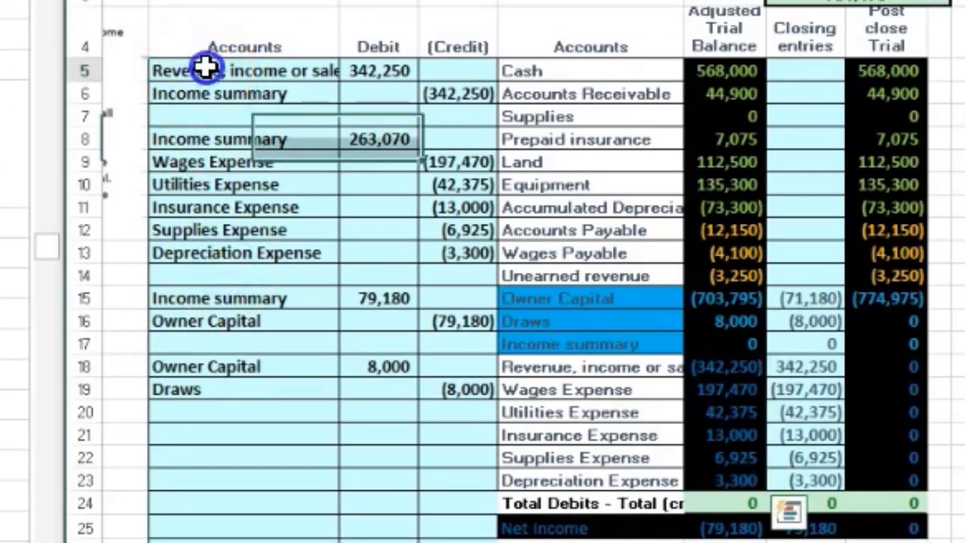
Trace the four closing entries in the homework workbook's journal to the revenue, expense, income summary, capital and draws accounts in the trial balance
drag(212, 70, 447, 97)
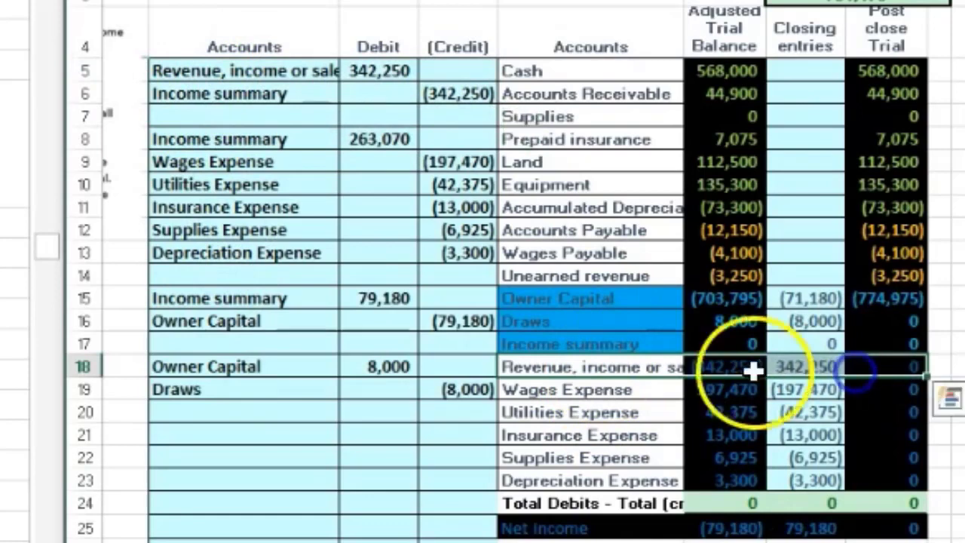
click(653, 341)
drag(240, 141, 432, 254)
drag(545, 381, 690, 480)
click(679, 347)
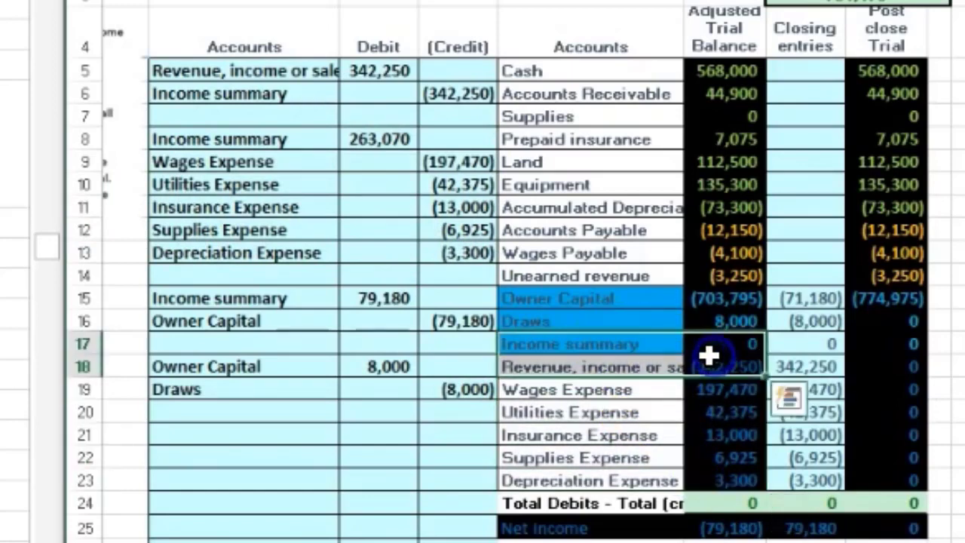
drag(242, 296, 431, 313)
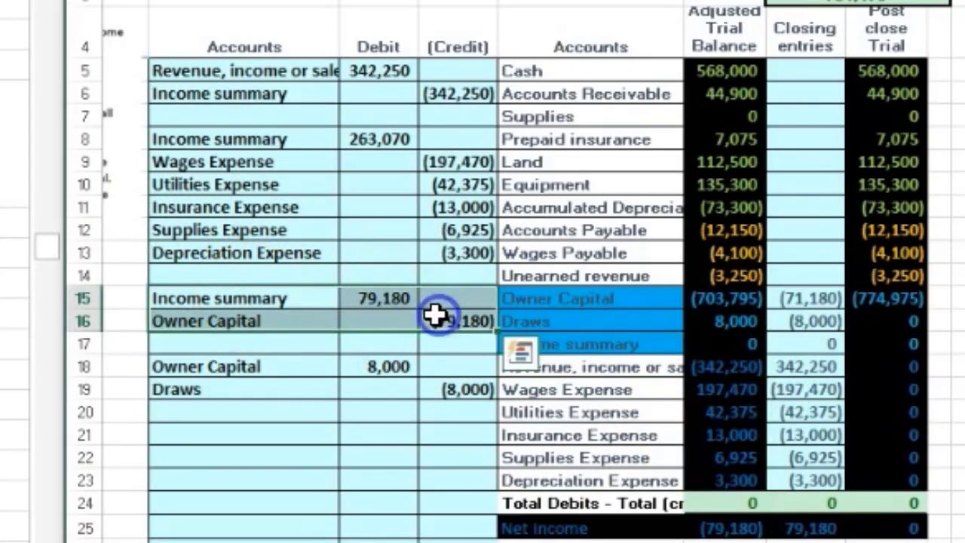
drag(589, 341, 771, 335)
key(super+c)
drag(573, 298, 707, 303)
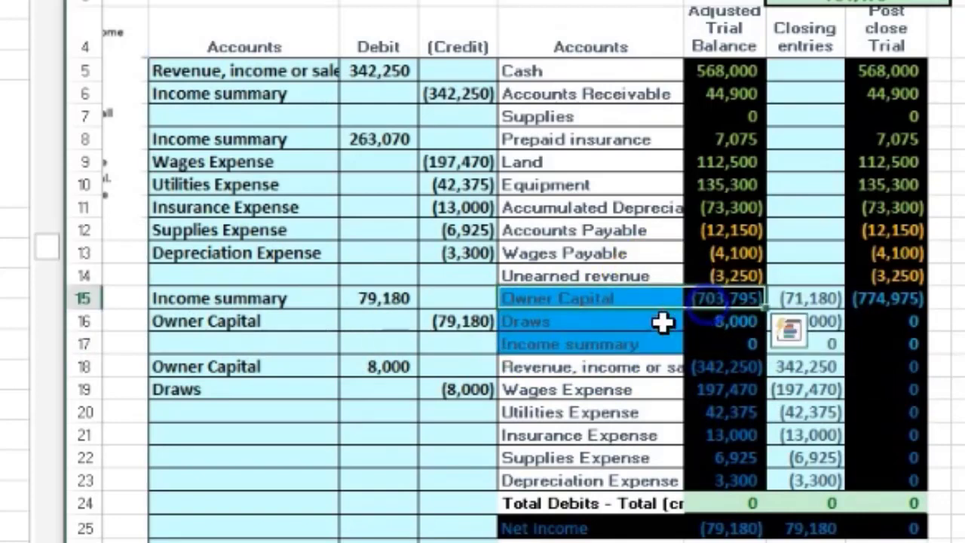
drag(290, 362, 407, 386)
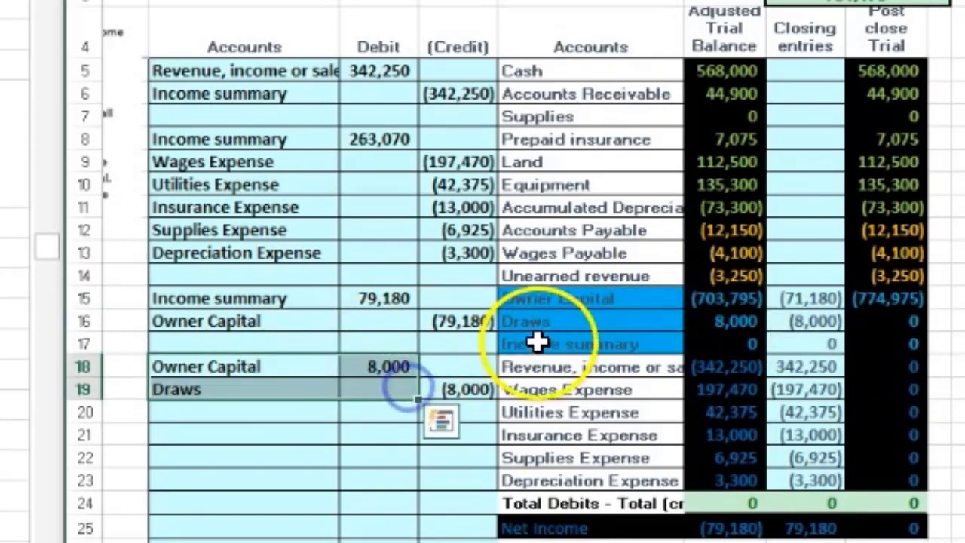
click(618, 321)
drag(911, 321, 909, 476)
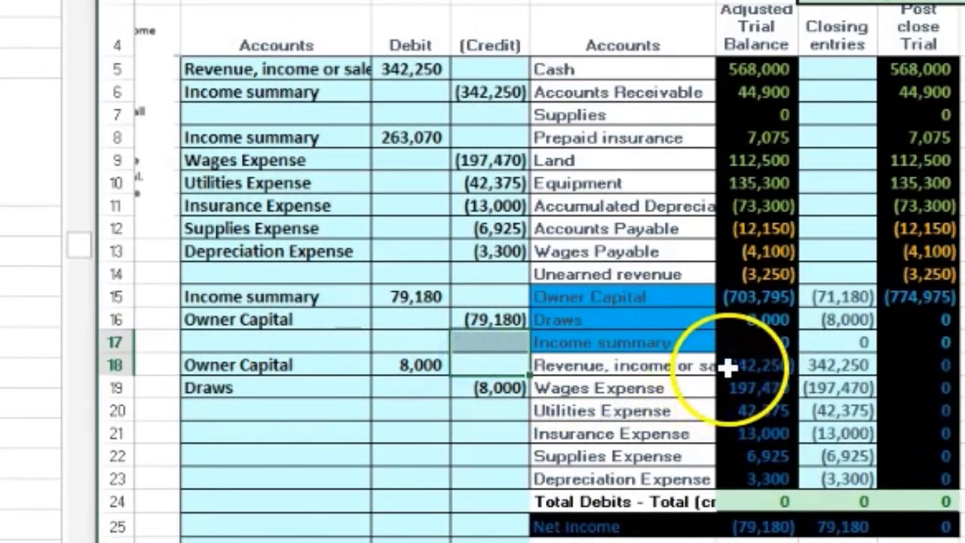
Start the row 481 answer by copying the revenue account name as values into A483 and entering a 66,200 debit in B483
click(727, 368)
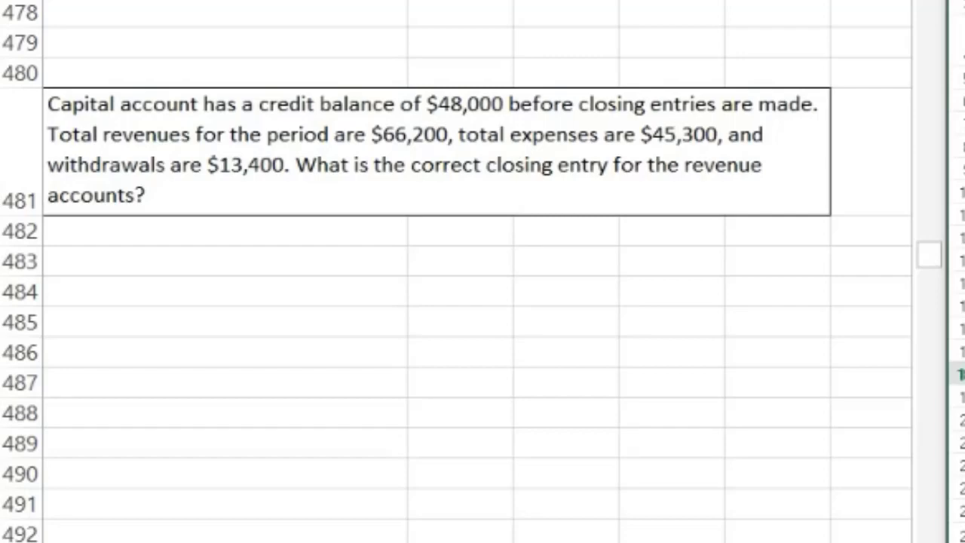
click(249, 261)
right_click(256, 261)
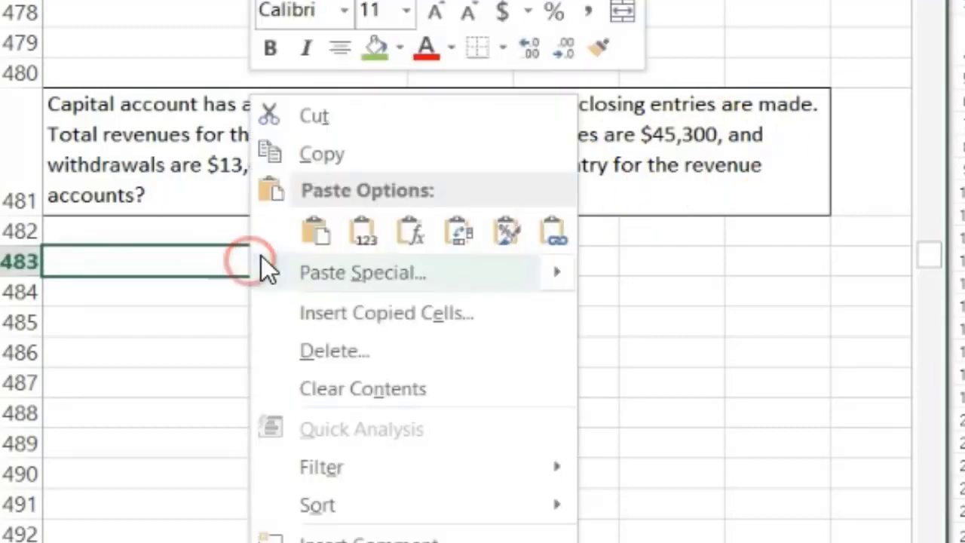
click(359, 235)
click(474, 256)
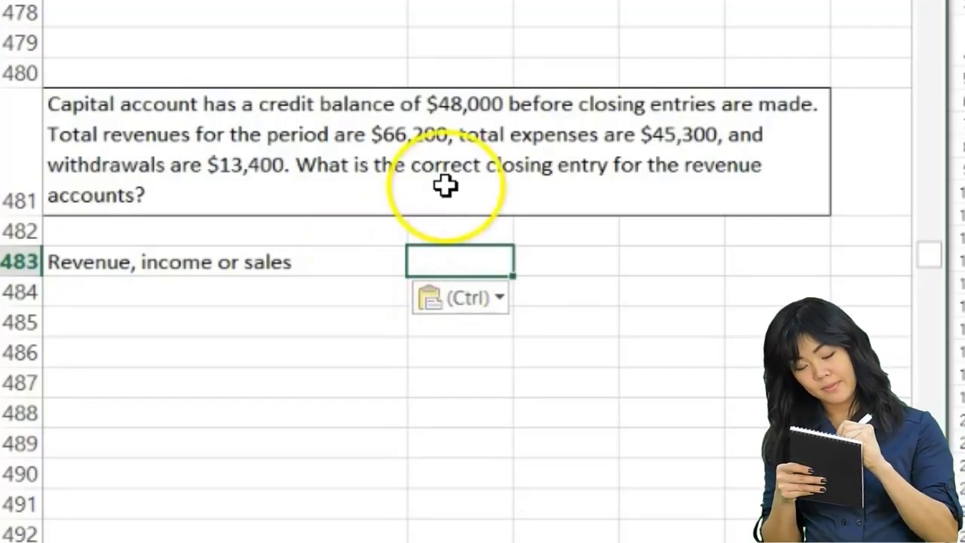
text(66,200)
key(Return)
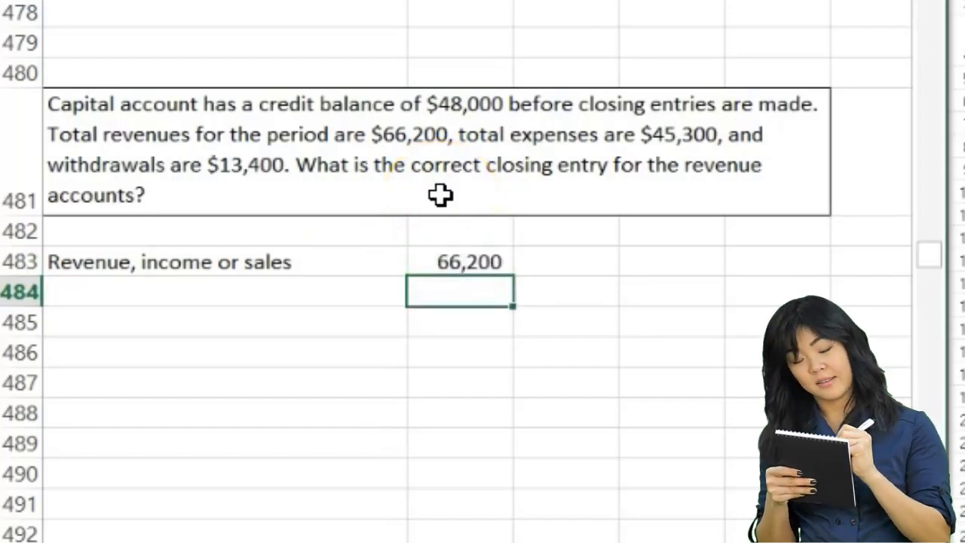
Enter the credit side of the revenue closing entry in C484 as the negative of B483
key(Right)
text(-)
key(Left)
key(Up)
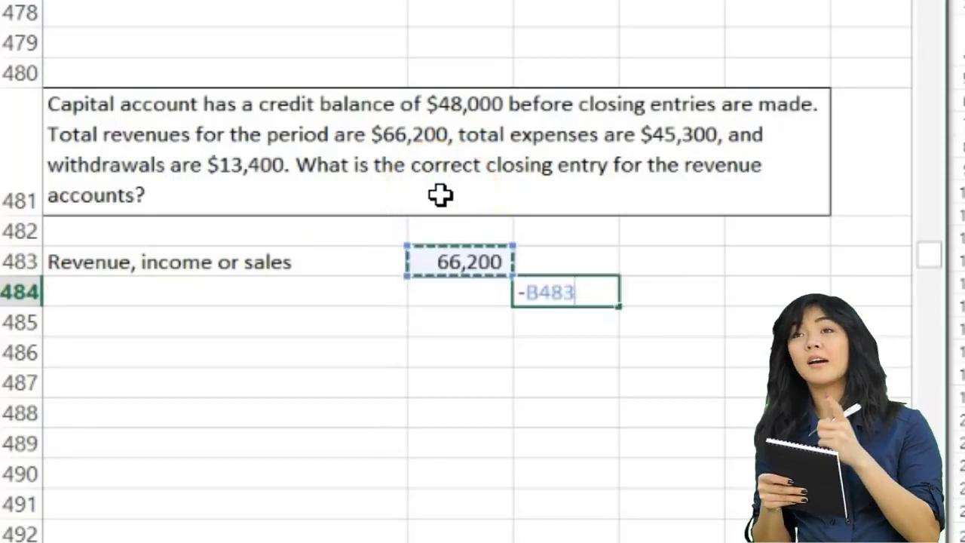
key(Return)
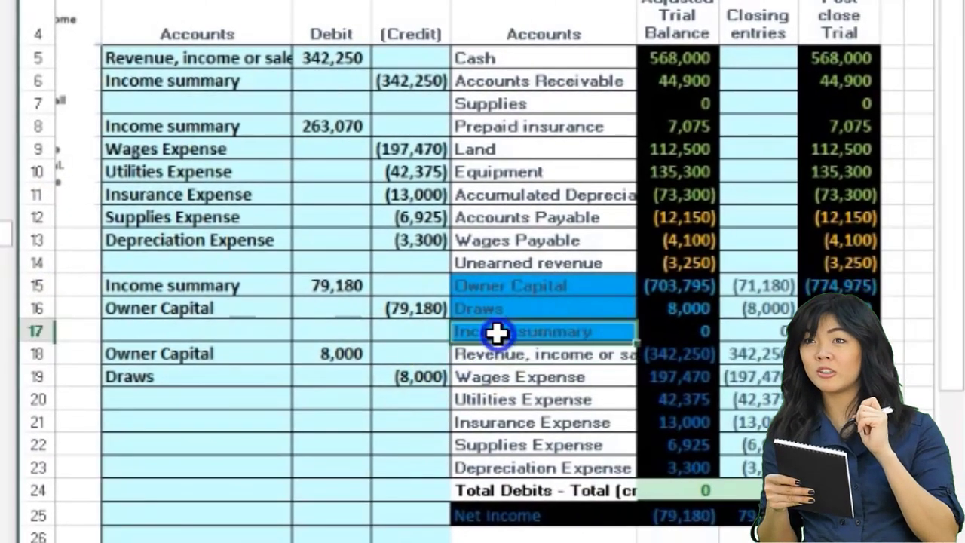
Copy the Income summary account name from F17 of the homework workbook and paste it as values into A484
right_click(504, 345)
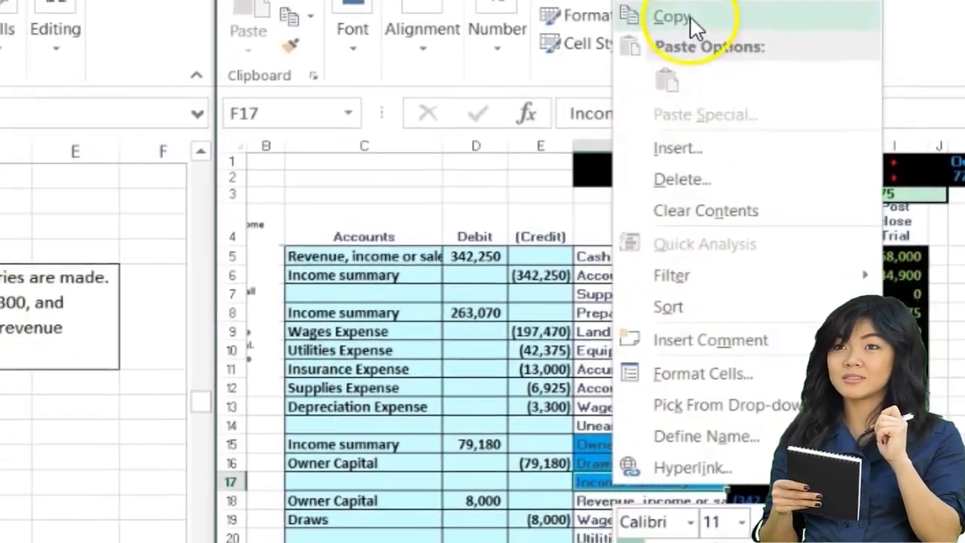
click(637, 4)
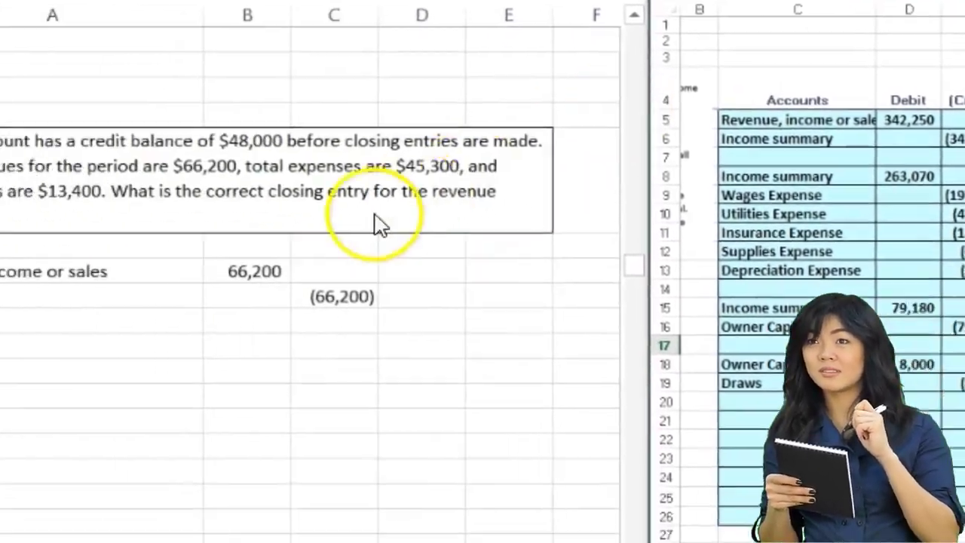
click(242, 257)
right_click(242, 258)
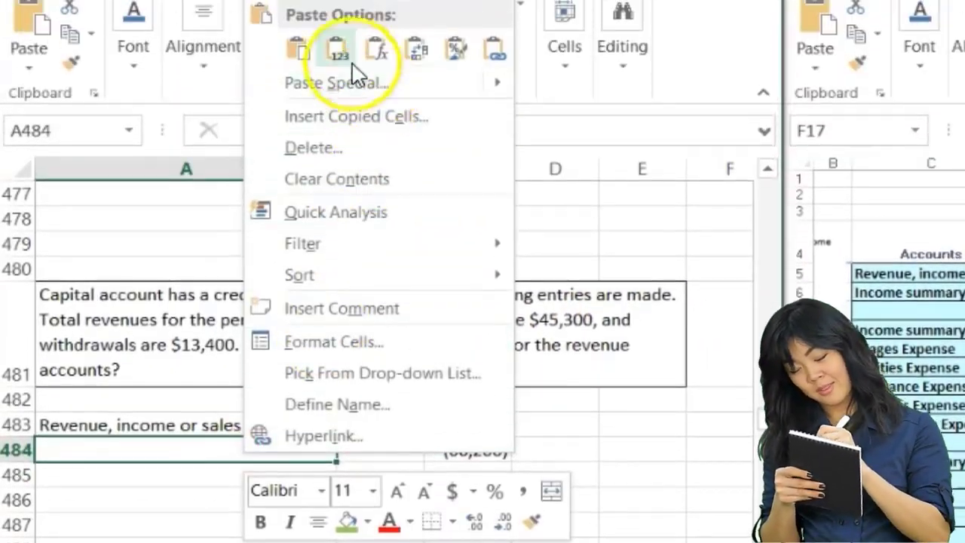
click(351, 71)
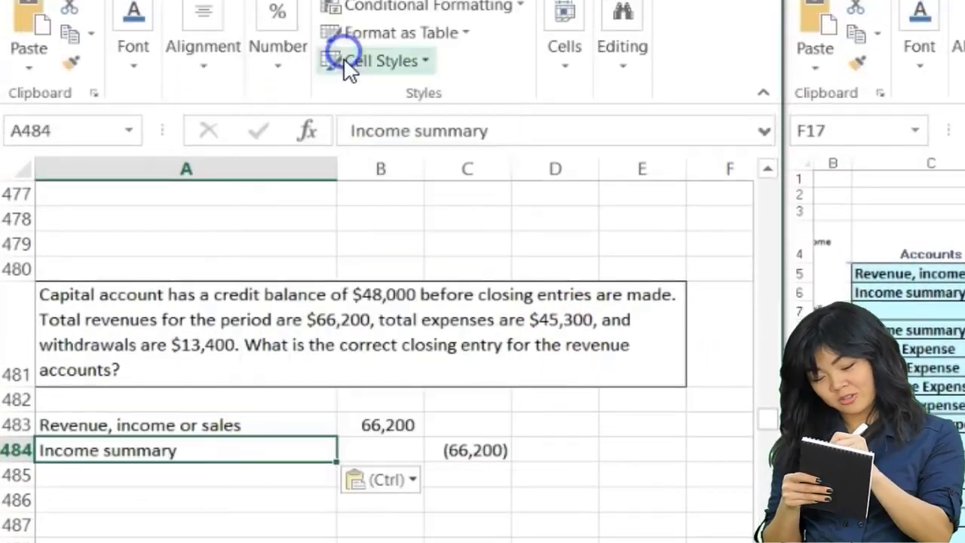
click(347, 141)
click(352, 148)
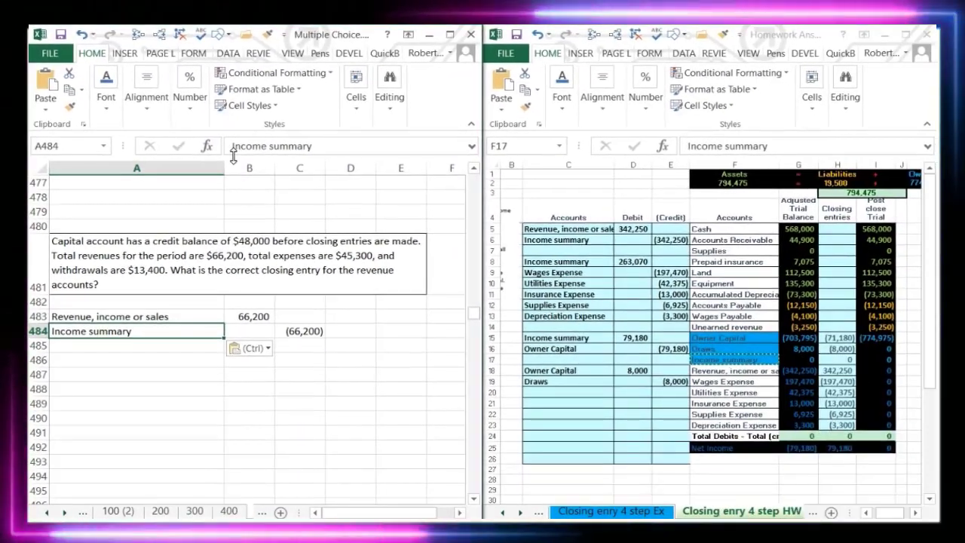
click(380, 369)
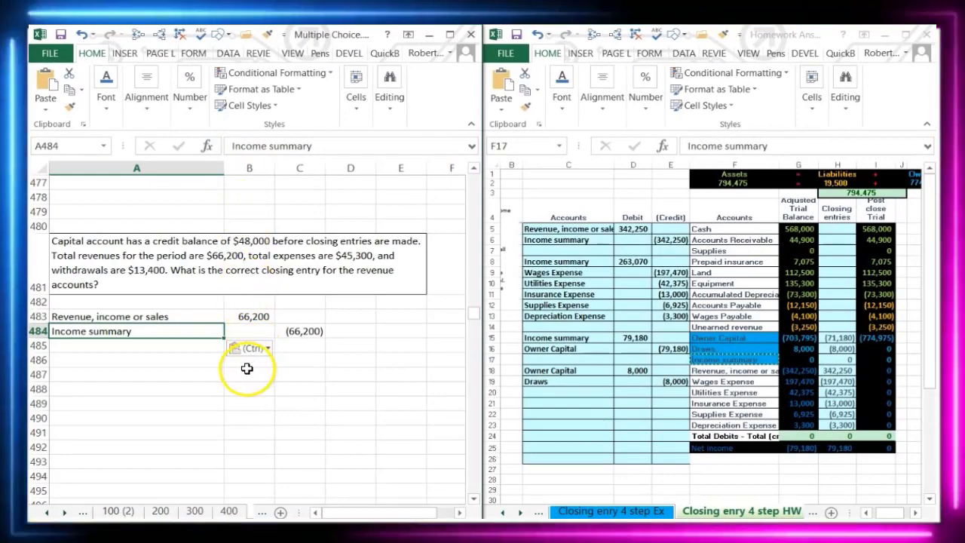
Examine the row 507 question, the expense closing entry in the homework journal, and the matching expense accounts in the trial balance
scroll(246, 368, down, 3)
scroll(246, 368, down, 5)
click(136, 345)
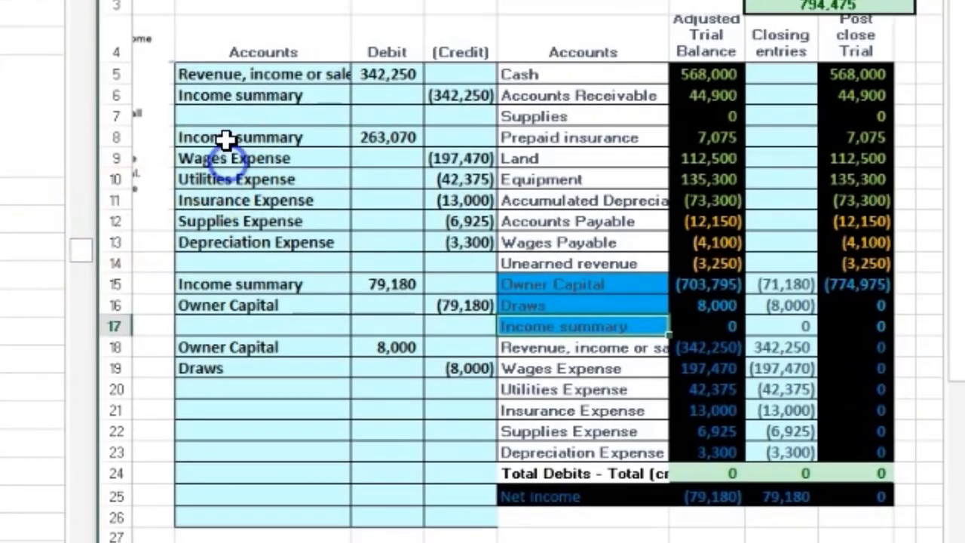
drag(222, 140, 435, 244)
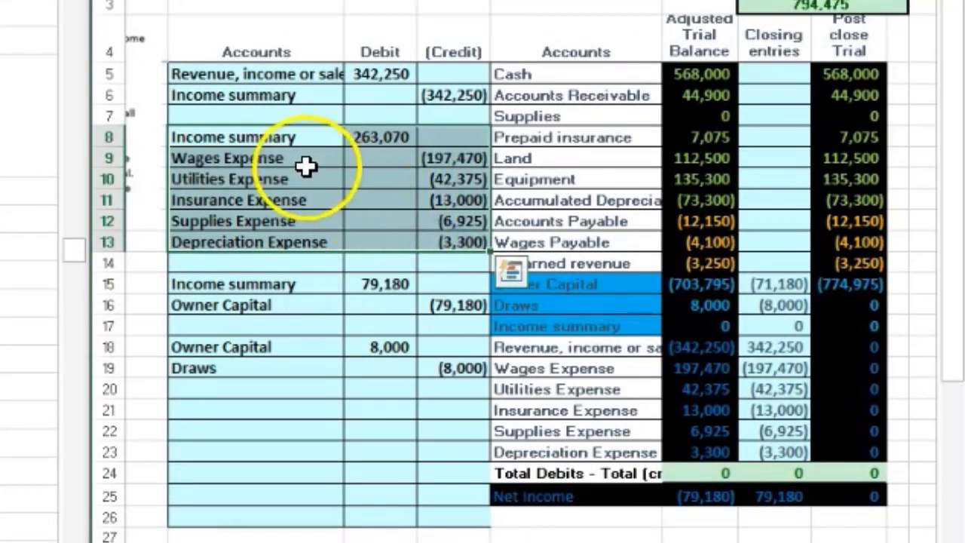
drag(305, 166, 443, 236)
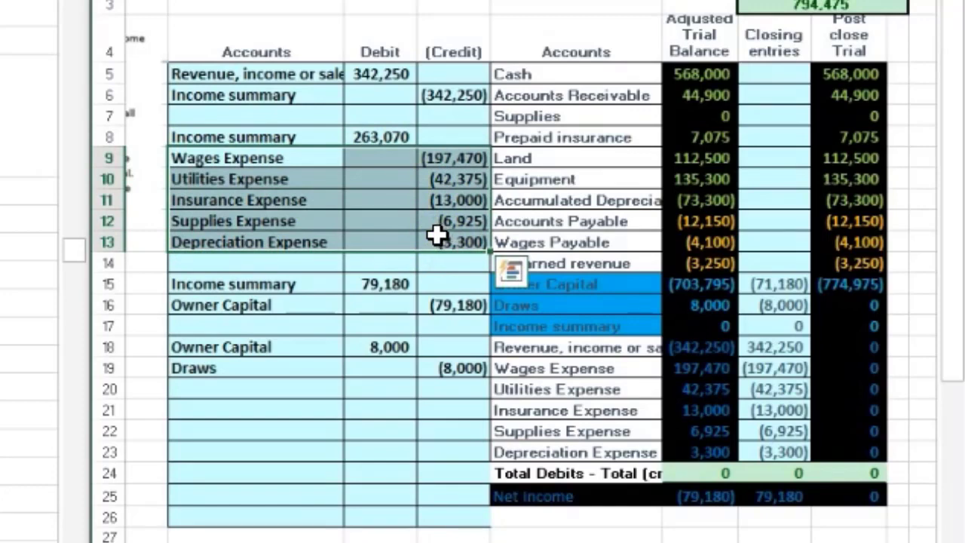
click(419, 251)
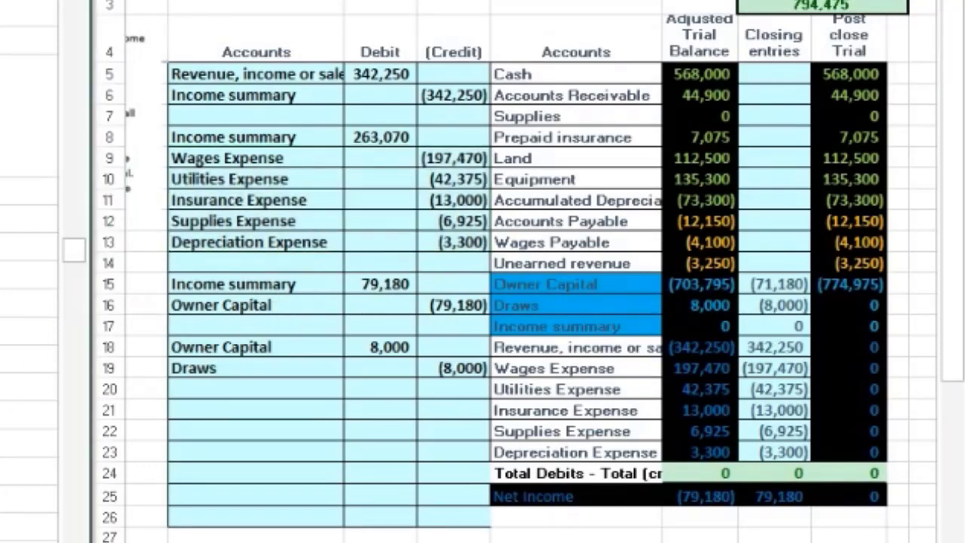
key(ctrl+v)
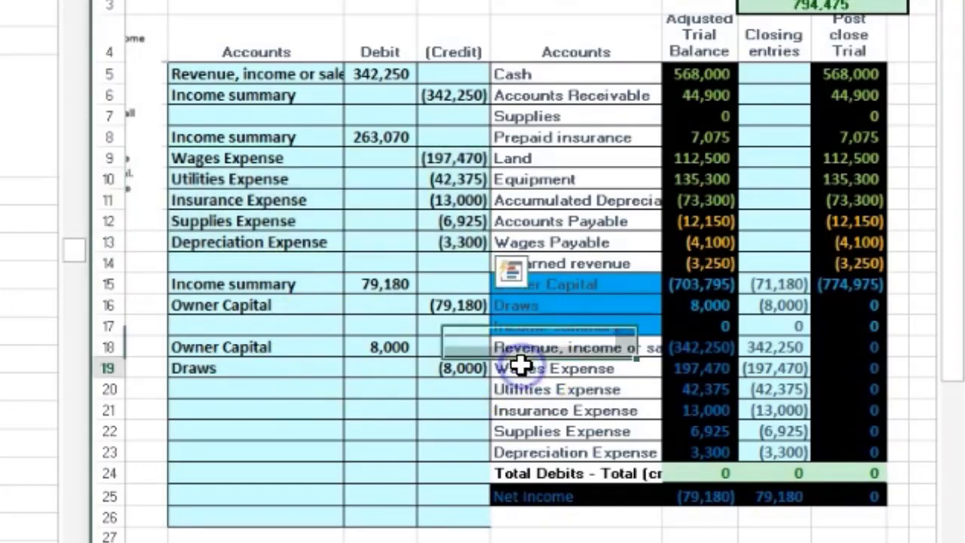
drag(517, 366, 681, 446)
key(ctrl+v)
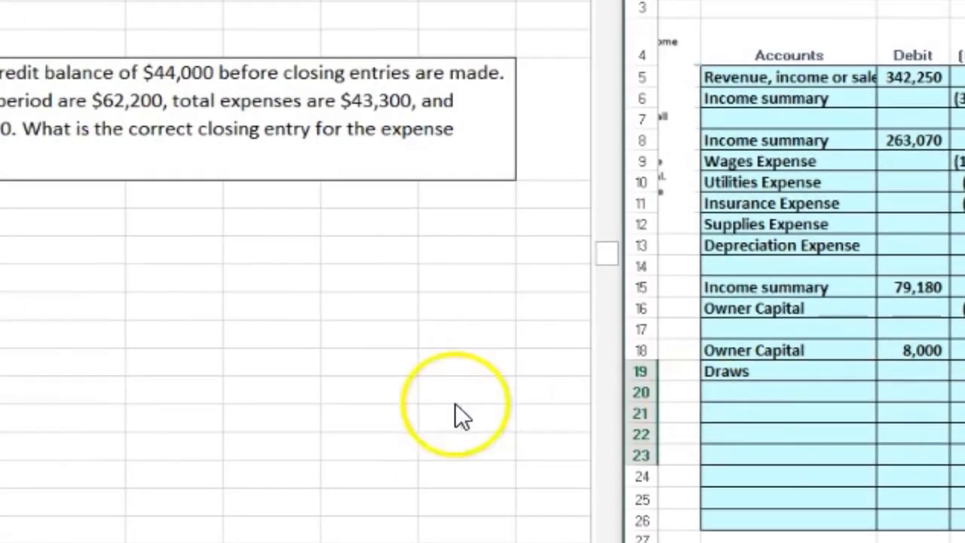
Enter Expenses as the account in A510 with a credit of -43,300 in C510 for the row 507 question
click(448, 403)
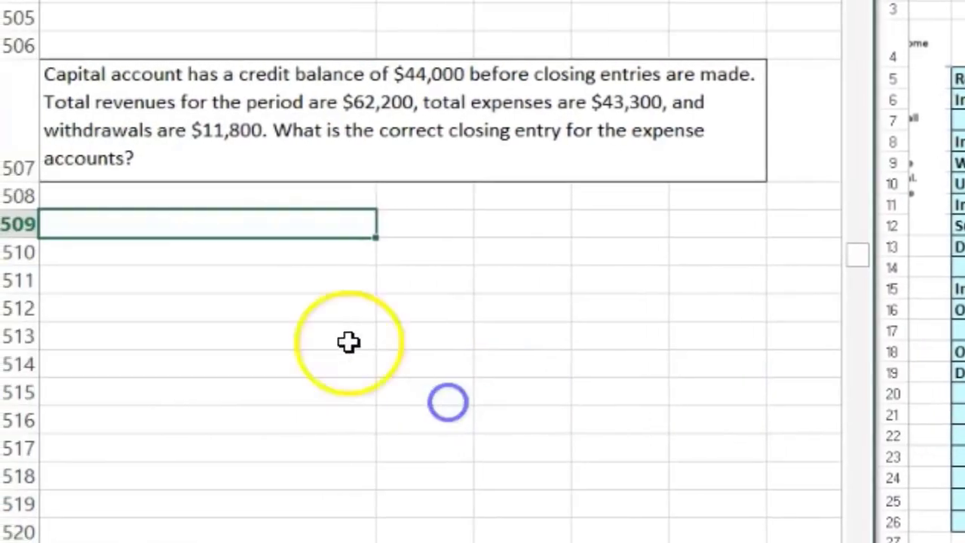
click(194, 255)
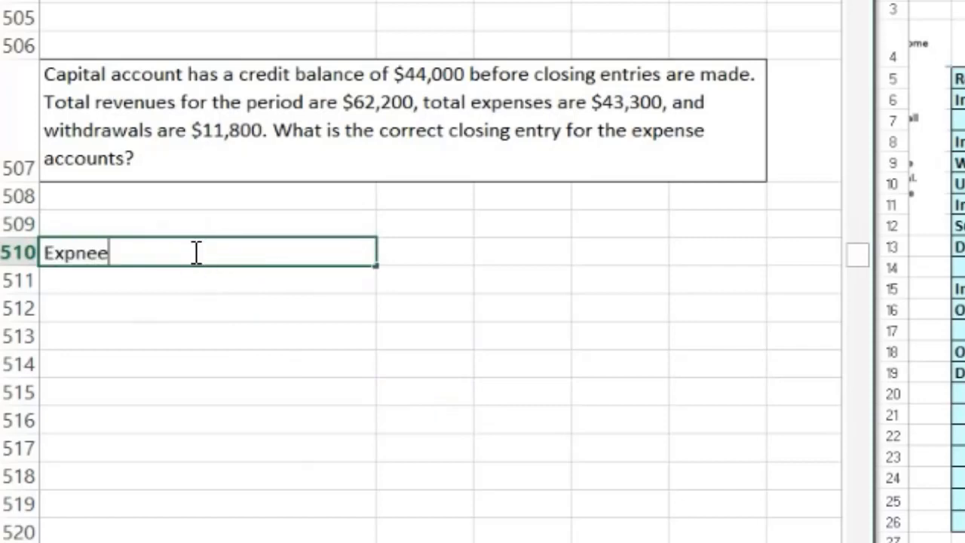
key(Tab)
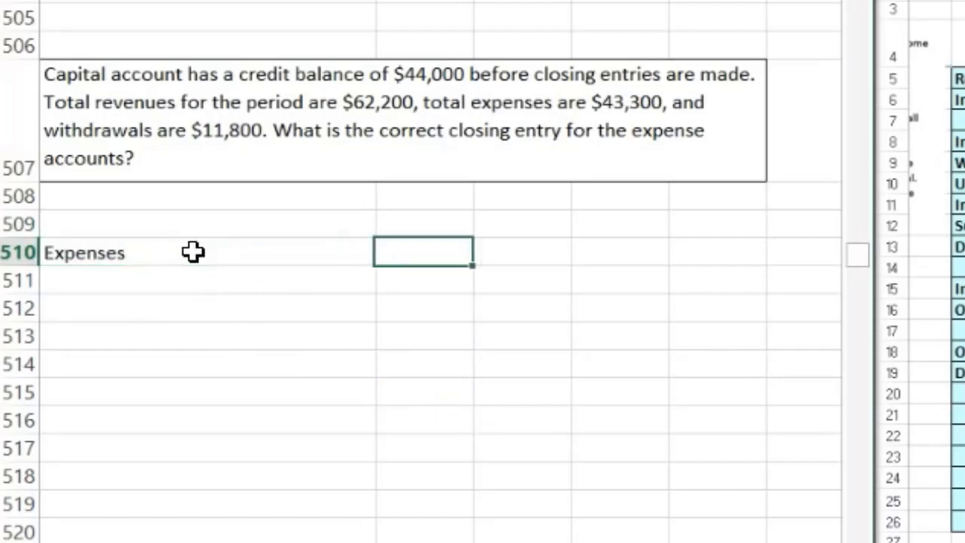
key(Tab)
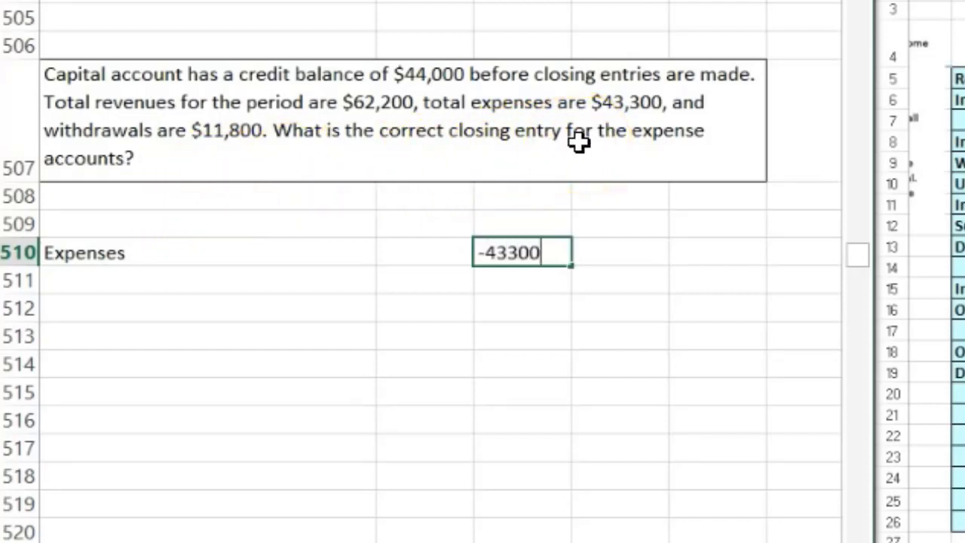
key(Return)
Enter the debit side of the expense closing entry in B509 as the negative of C510
key(Right)
key(Up)
key(Up)
text(-)
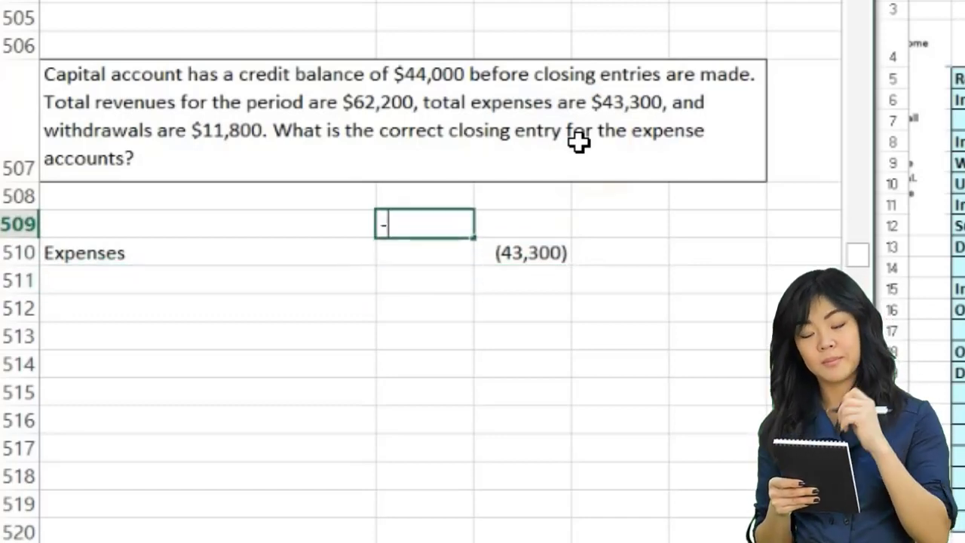
key(Down)
key(Right)
key(Return)
key(Up)
key(Left)
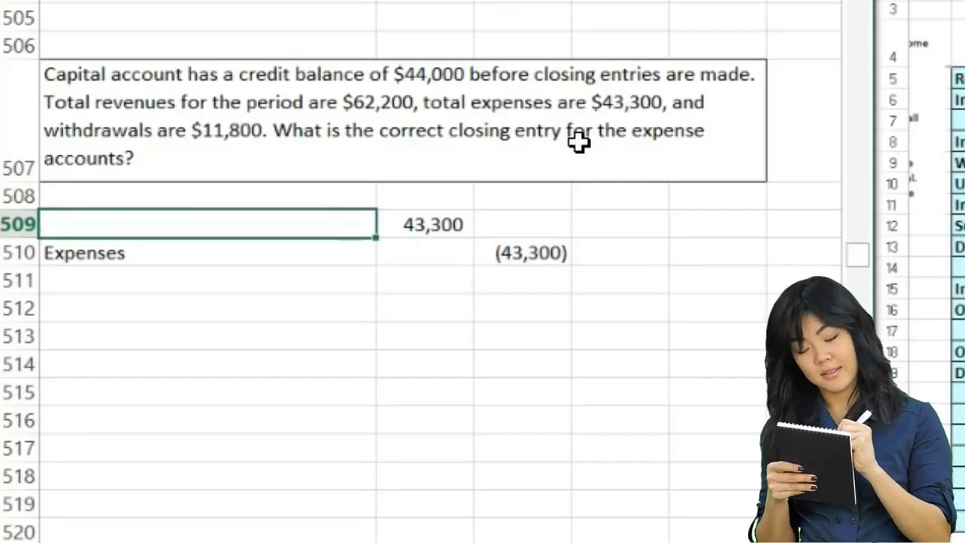
Copy the Income summary account name from C15 of the homework journal and paste it as values into A509
click(607, 204)
right_click(703, 359)
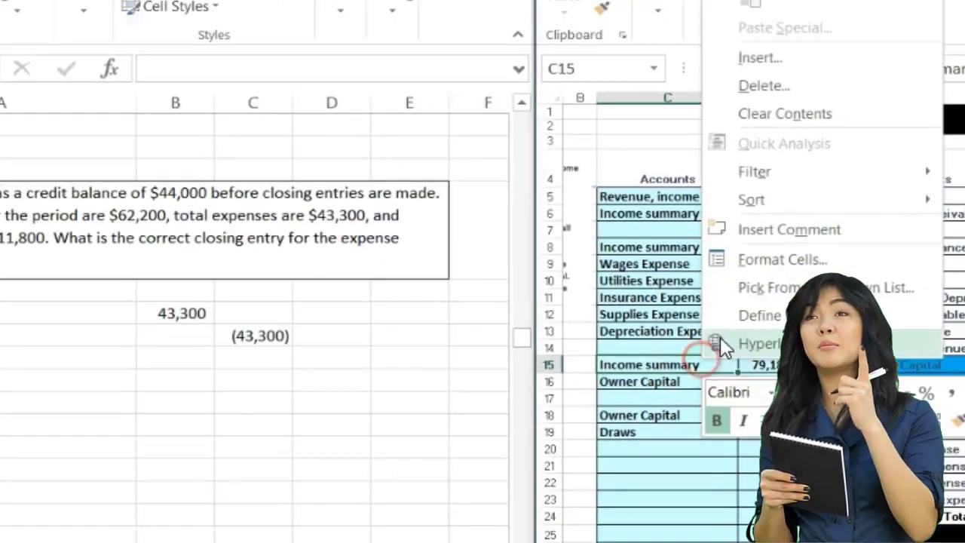
click(762, 0)
right_click(1, 323)
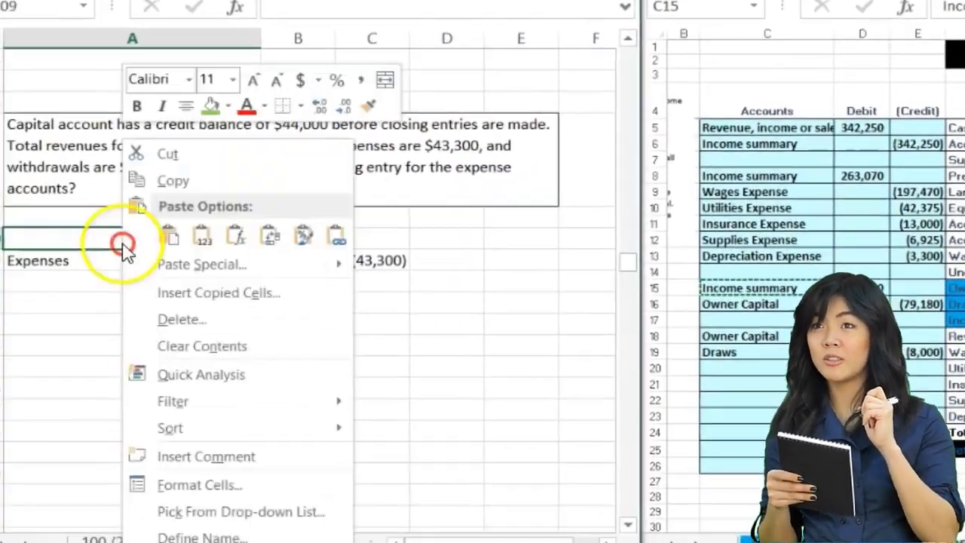
click(202, 236)
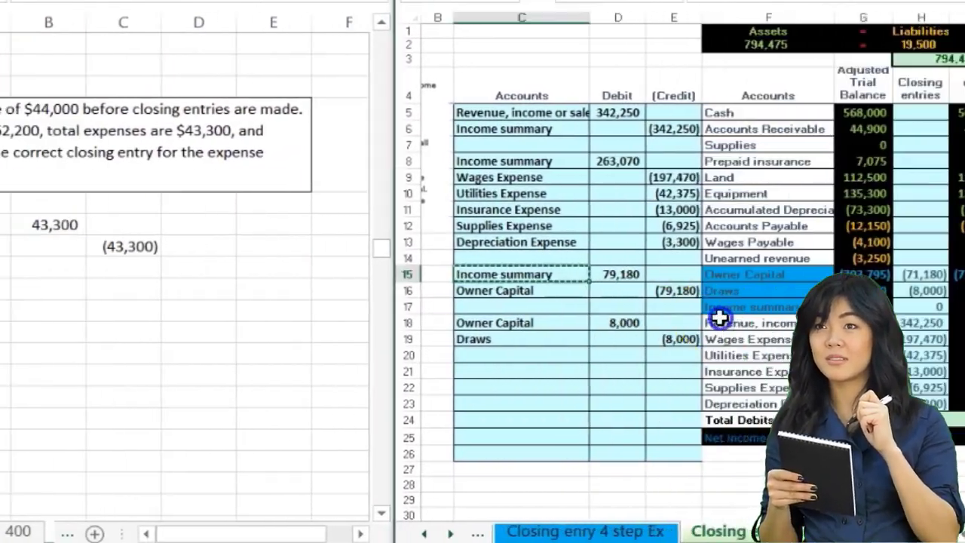
click(723, 310)
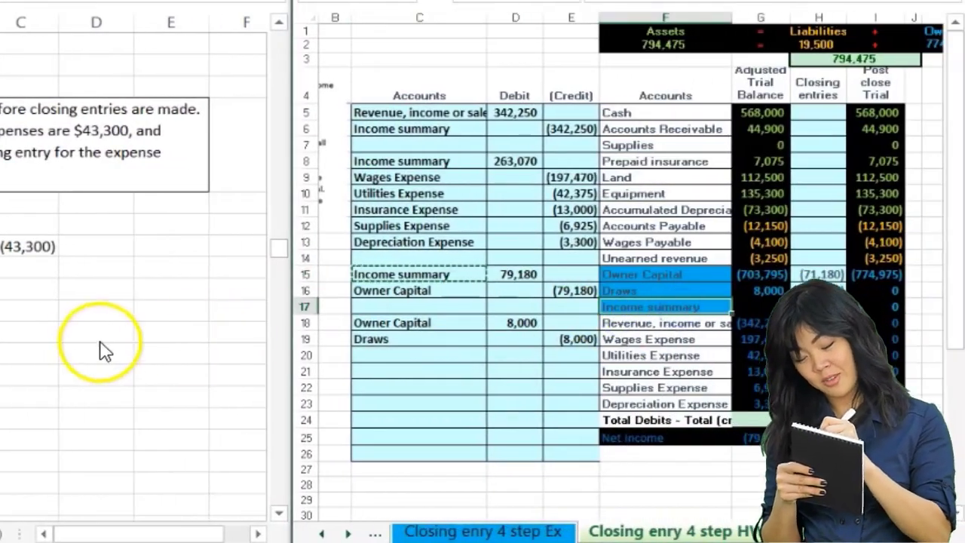